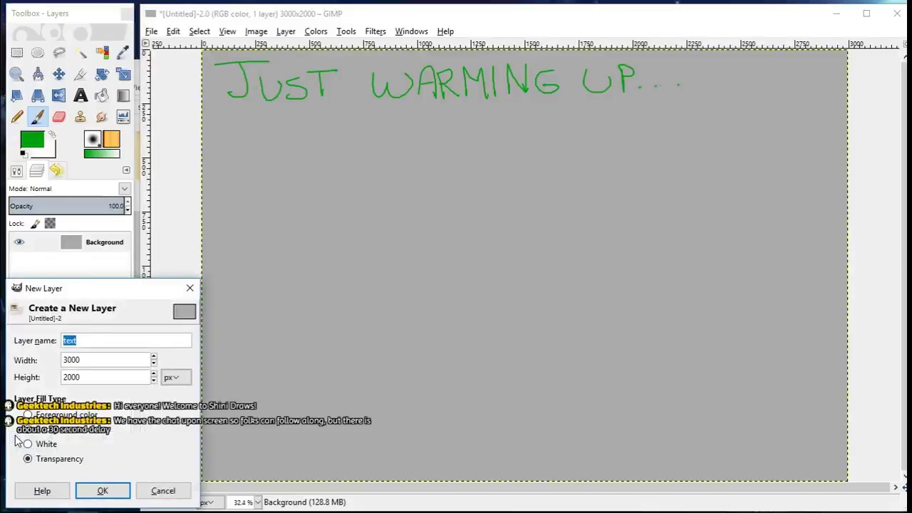
Step: Create a transparent 3000 × 2000 px layer named "stuf" and set the foreground color to bright green
text(stuf)
key(Return)
click(23, 154)
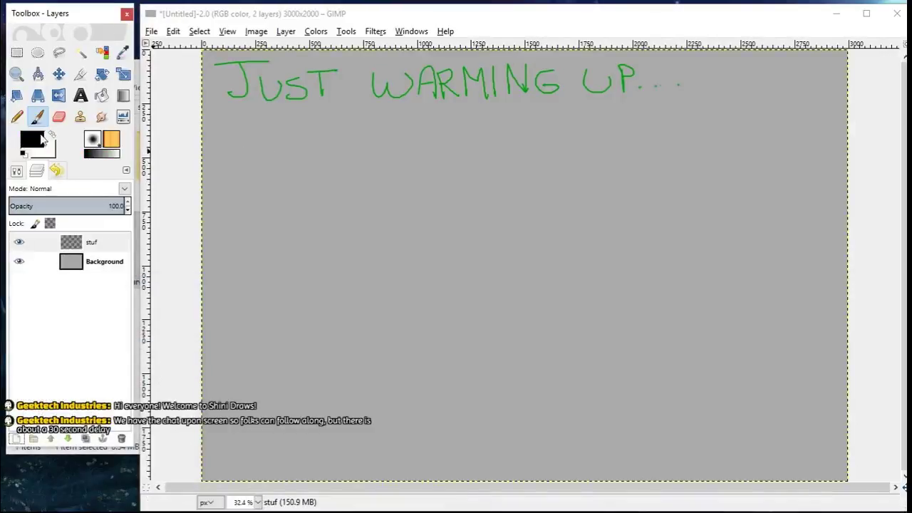
click(32, 139)
click(343, 272)
drag(378, 179, 394, 179)
click(343, 320)
Step: Sketch the creature's round head, four bulging eyes, mouth, jaw and shoulder with a 13.59 px paintbrush
click(16, 171)
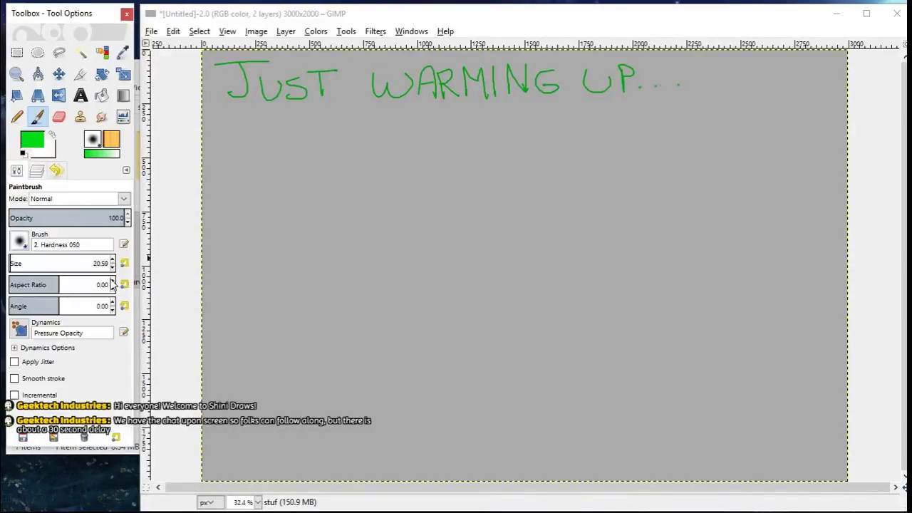
mouse_move(504, 227)
mouse_down()
mouse_move(441, 256)
mouse_move(596, 244)
mouse_move(490, 178)
mouse_up()
mouse_move(487, 235)
mouse_down()
mouse_move(510, 235)
mouse_move(519, 264)
mouse_move(484, 205)
mouse_move(515, 241)
mouse_move(380, 166)
mouse_move(384, 186)
mouse_move(516, 186)
mouse_move(534, 200)
mouse_move(362, 213)
mouse_move(535, 244)
mouse_move(352, 288)
mouse_move(511, 306)
mouse_move(358, 286)
mouse_move(416, 381)
mouse_move(513, 369)
mouse_move(489, 161)
mouse_move(448, 157)
mouse_move(591, 328)
mouse_move(651, 326)
mouse_up()
drag(332, 329, 322, 381)
drag(675, 343, 726, 473)
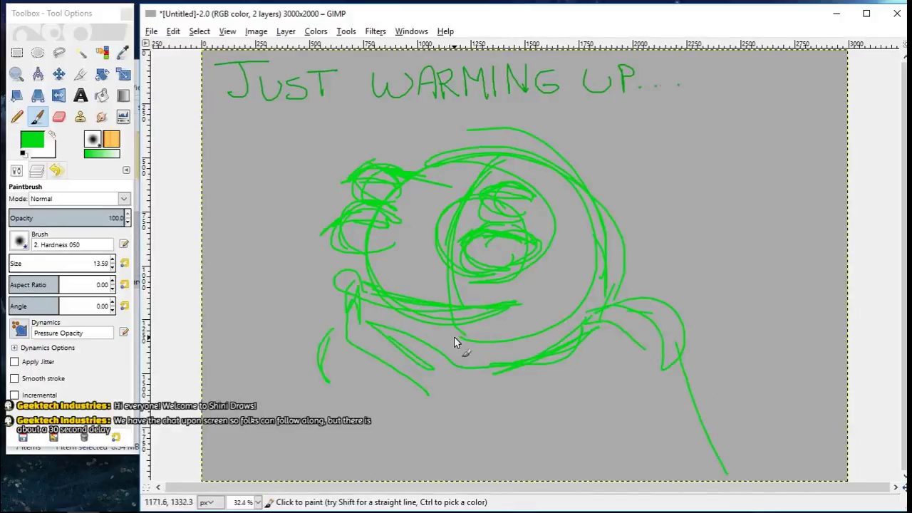
key(alt+space)
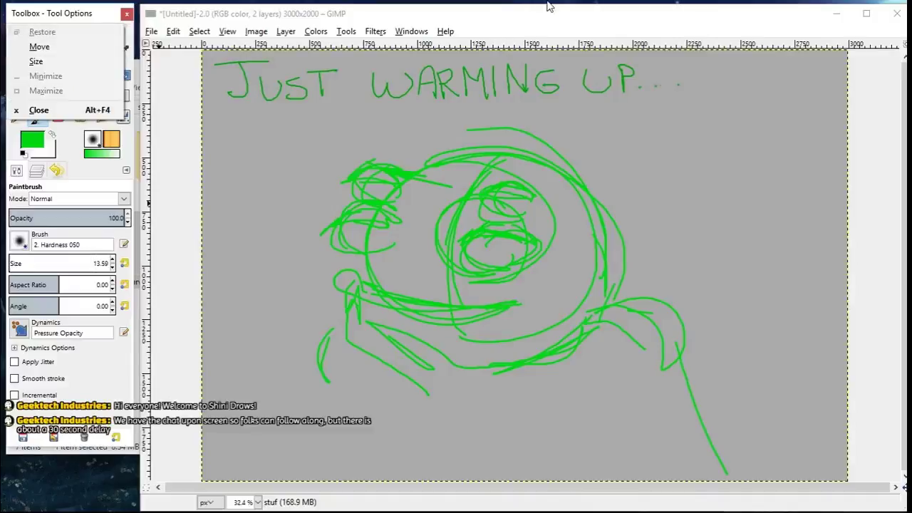
Step: Sketch the creature's two arms and the sides of its torso down to the canvas's lower edge
mouse_move(610, 371)
mouse_down()
mouse_move(651, 453)
mouse_move(651, 480)
mouse_up()
drag(385, 391, 375, 414)
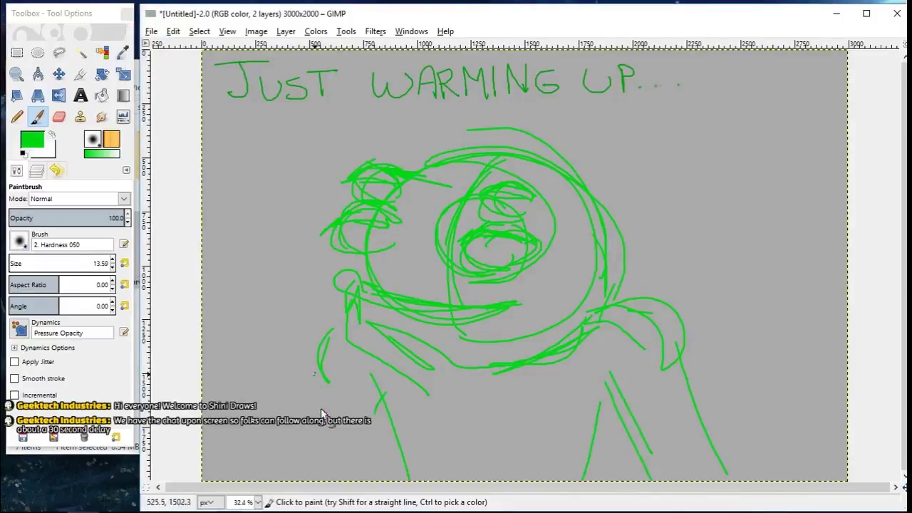
drag(314, 374, 332, 479)
drag(328, 382, 303, 480)
drag(384, 396, 355, 480)
Step: Create a transparent layer named "colour" and place it below the "stuf" layer
click(37, 170)
click(17, 438)
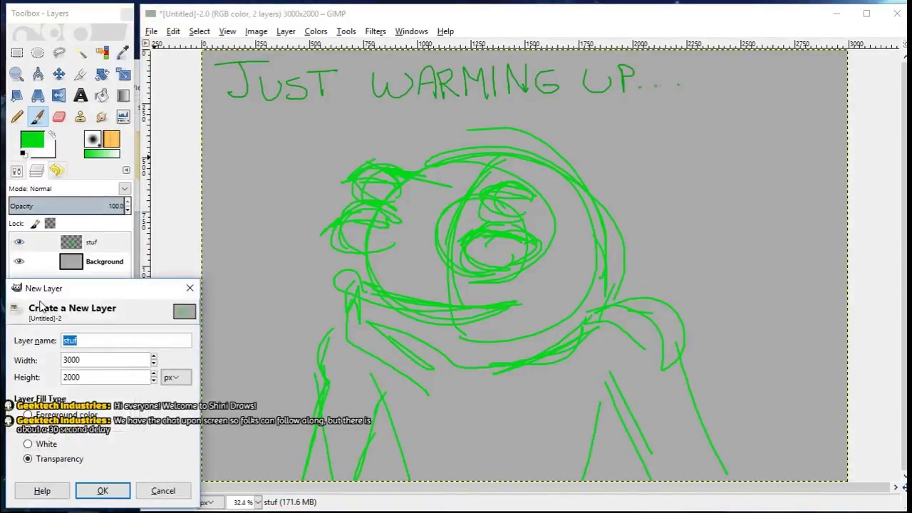
text(colour)
key(Return)
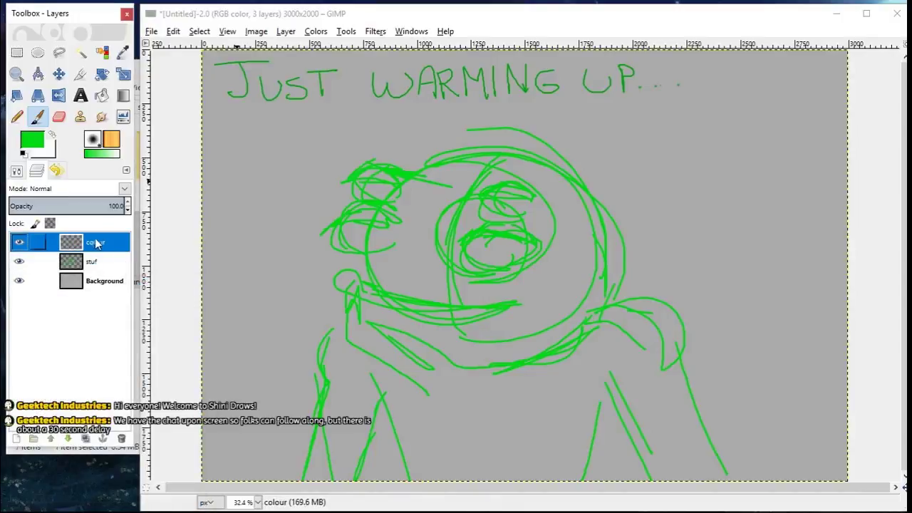
Step: Fill the creature's head, arms and body with dark green (007e0c) using a 239.17 px paintbrush
click(37, 141)
drag(284, 184, 242, 160)
click(355, 320)
click(17, 170)
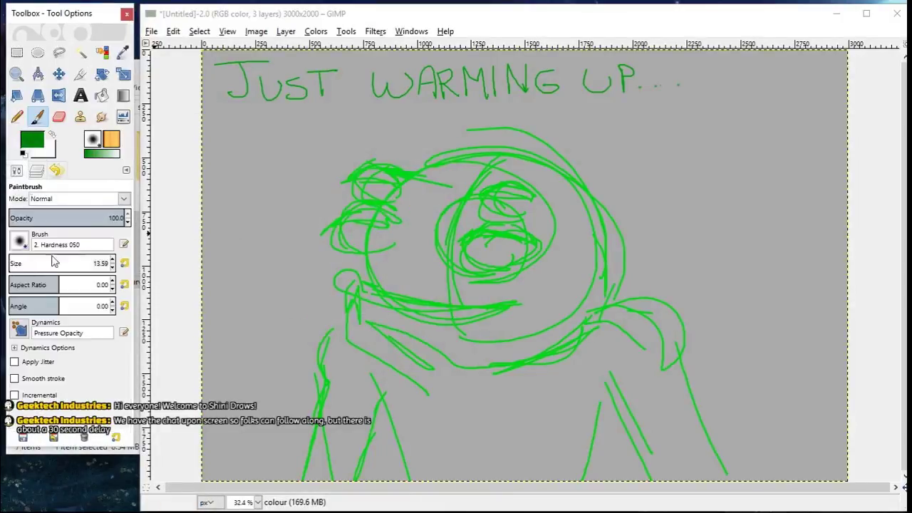
click(32, 261)
mouse_move(441, 246)
mouse_down()
mouse_move(399, 177)
mouse_move(382, 284)
mouse_move(562, 238)
mouse_move(508, 193)
mouse_move(335, 350)
mouse_move(452, 446)
mouse_move(576, 340)
mouse_move(656, 364)
mouse_move(372, 281)
mouse_move(340, 300)
mouse_up()
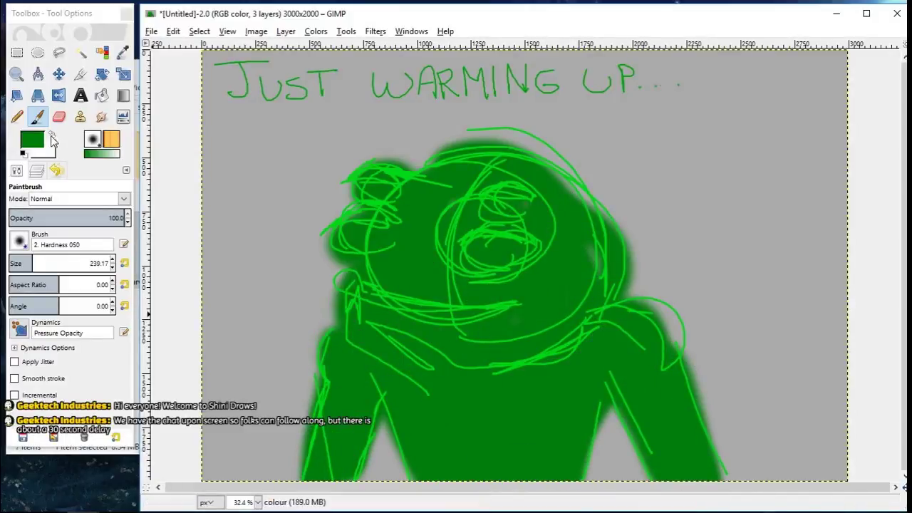
Step: Swap the foreground and background colors and change the foreground color to golden yellow
click(51, 136)
click(32, 139)
drag(402, 228, 340, 228)
drag(276, 180, 293, 161)
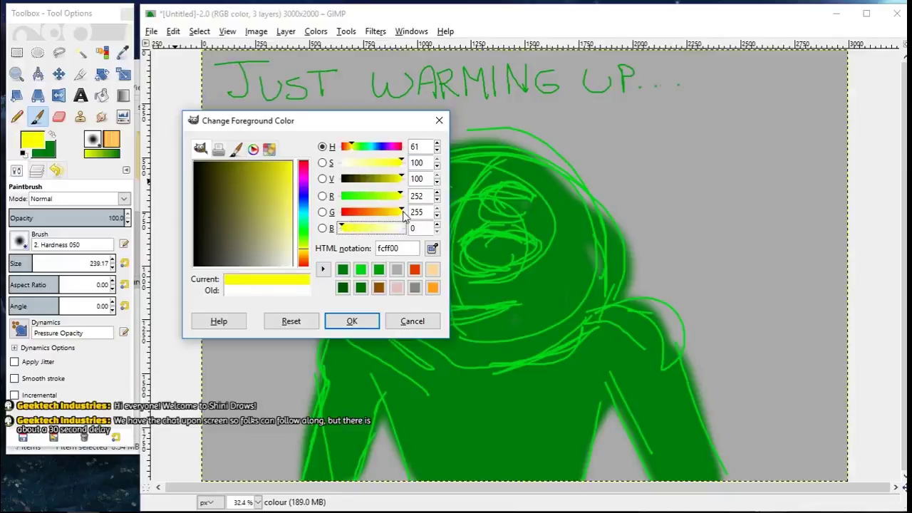
drag(404, 217, 392, 211)
click(352, 321)
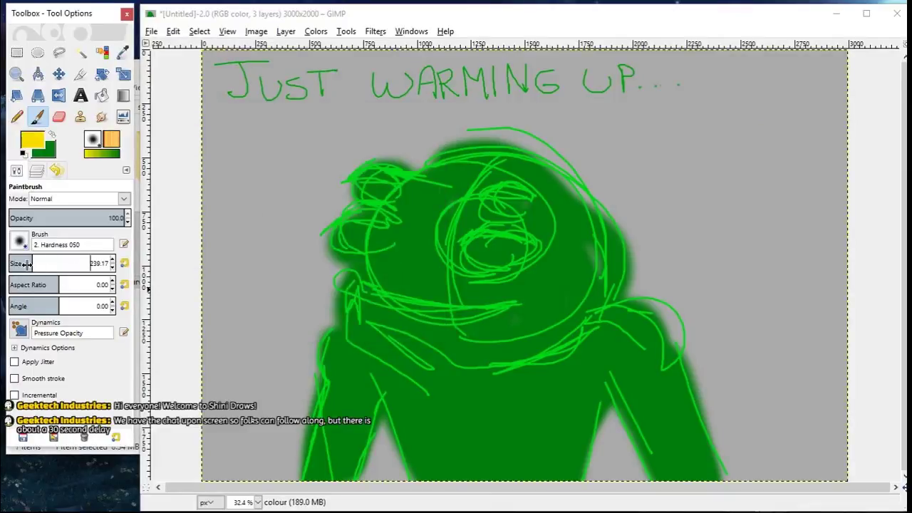
Step: Paint the creature's four eyes golden yellow with a 159.78 px paintbrush
drag(26, 263, 21, 264)
mouse_move(498, 251)
mouse_down()
mouse_move(488, 249)
mouse_move(506, 253)
mouse_up()
drag(349, 239, 357, 232)
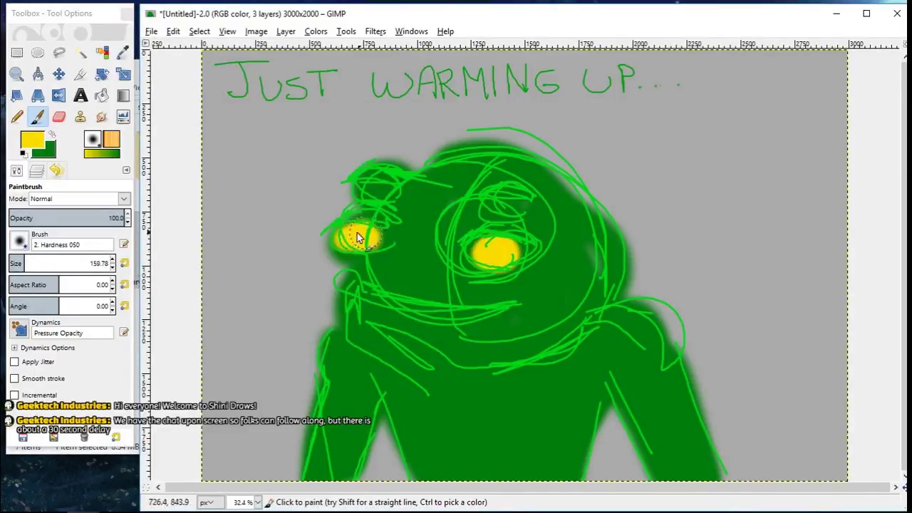
drag(366, 186, 388, 184)
drag(518, 208, 500, 208)
Step: Paint the throat and belly in lighter green (03c115) with a 73.77 px paintbrush
key(x)
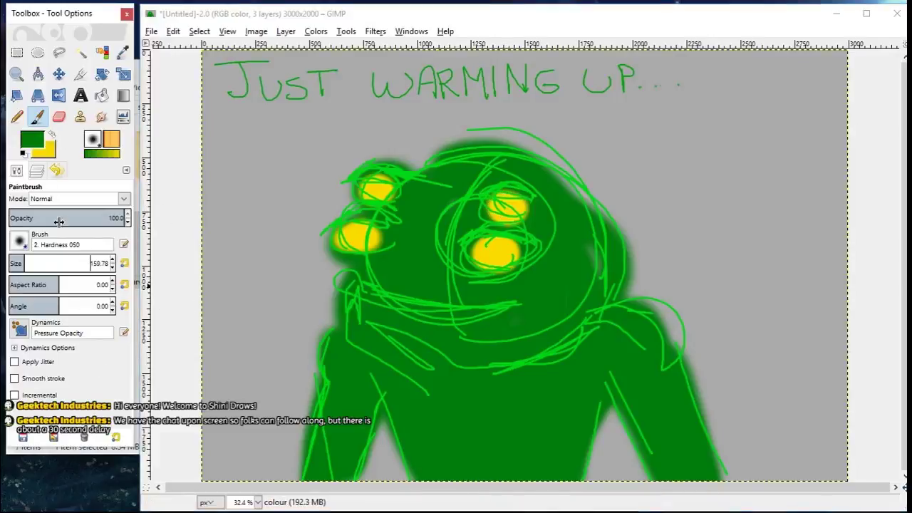
drag(24, 264, 15, 264)
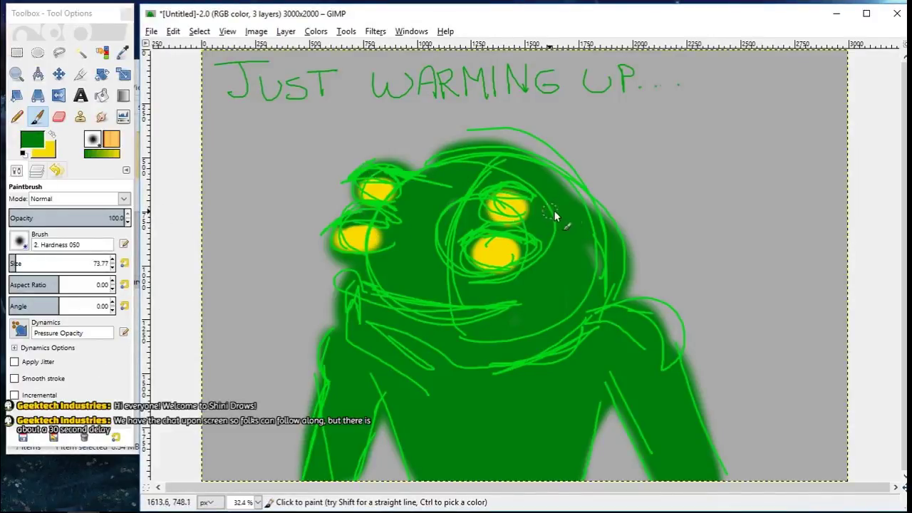
click(33, 143)
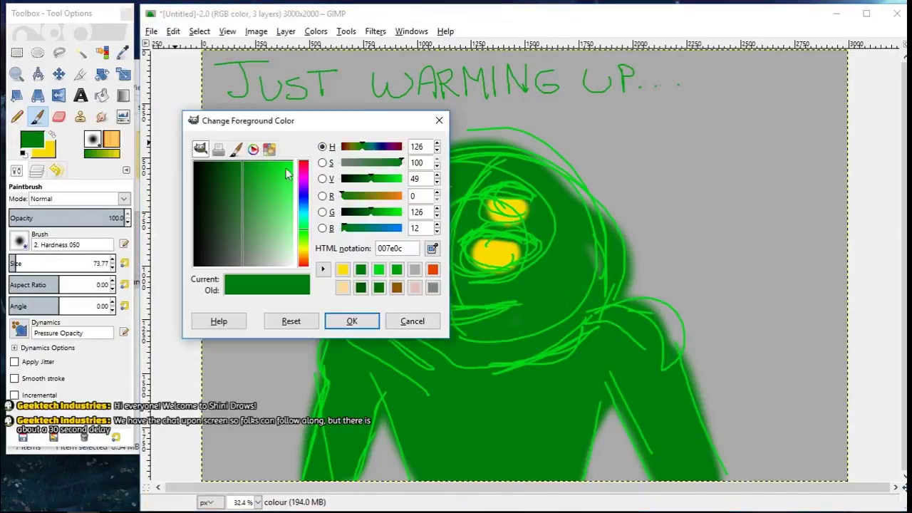
drag(289, 171, 270, 164)
click(352, 320)
mouse_move(382, 319)
mouse_down()
mouse_move(436, 360)
mouse_move(555, 339)
mouse_move(411, 463)
mouse_move(512, 489)
mouse_move(423, 464)
mouse_move(552, 414)
mouse_up()
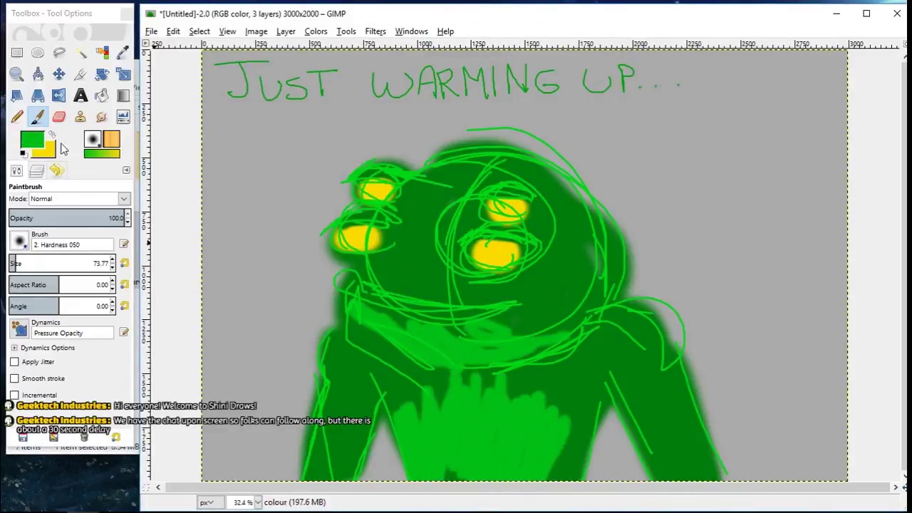
click(33, 142)
click(378, 271)
click(352, 321)
click(34, 141)
click(361, 270)
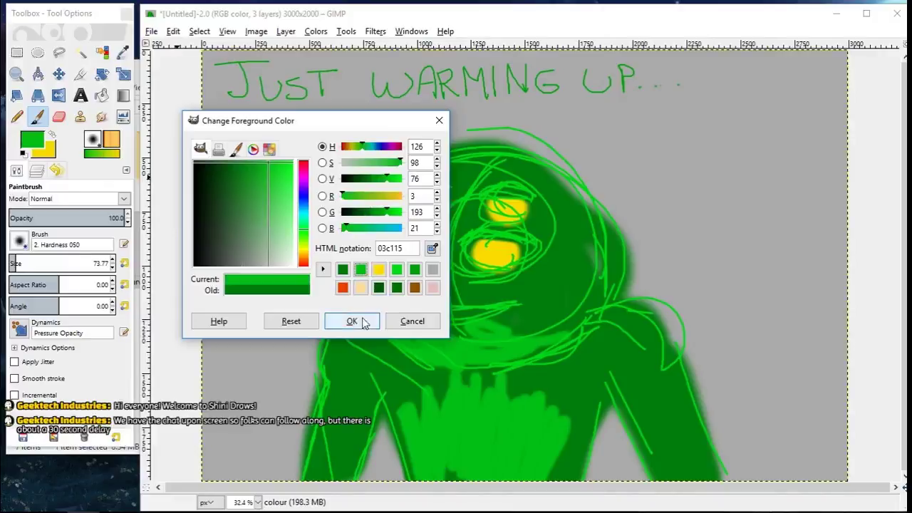
click(362, 321)
Step: Add light green spots to the shoulders, the arm and the top of the head with a 40.70 px brush
click(11, 261)
mouse_move(331, 349)
mouse_down()
mouse_move(334, 379)
mouse_move(347, 352)
mouse_up()
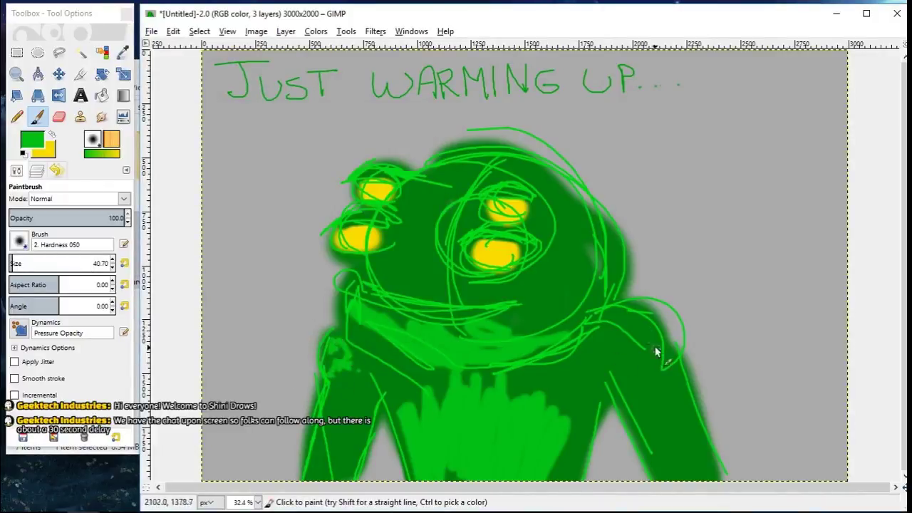
mouse_move(656, 352)
mouse_down()
mouse_move(619, 343)
mouse_move(685, 385)
mouse_move(716, 466)
mouse_move(672, 383)
mouse_move(637, 345)
mouse_up()
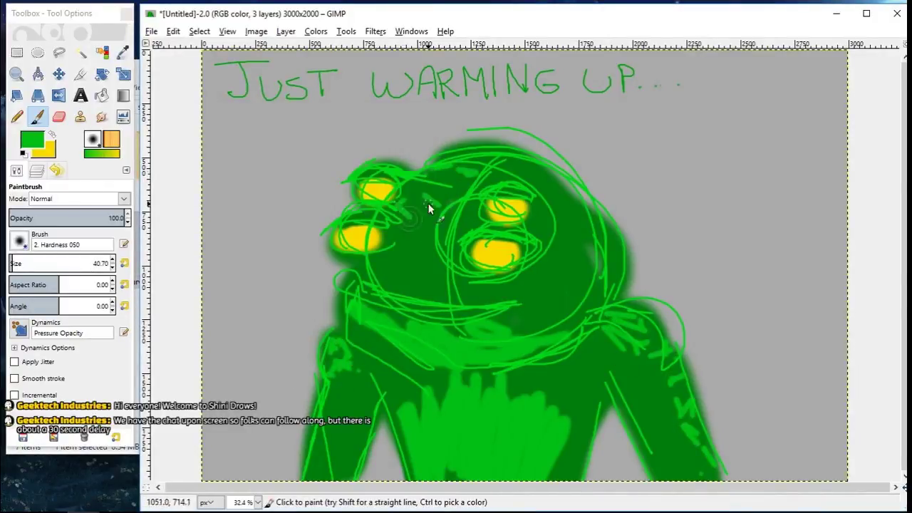
drag(428, 207, 470, 169)
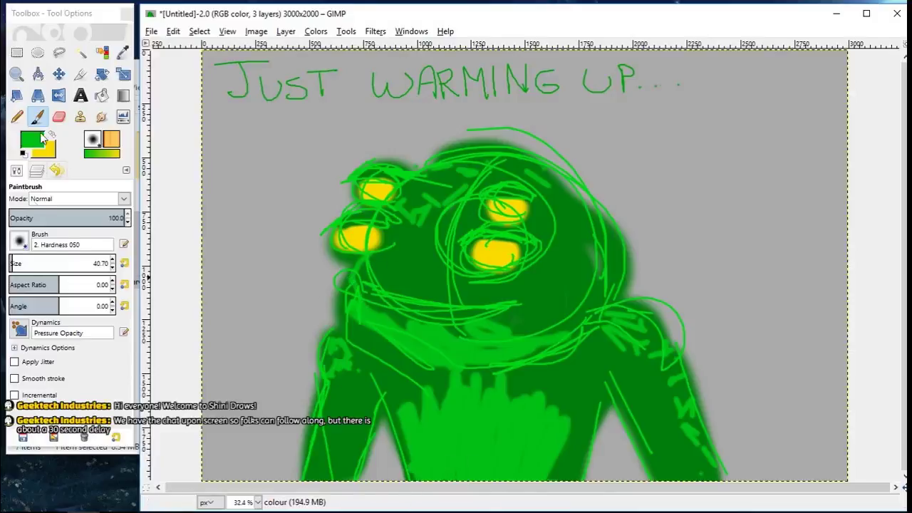
Step: Select the "stuf" layer and set the foreground color to a very dark green
click(37, 170)
click(78, 245)
key(z)
click(17, 170)
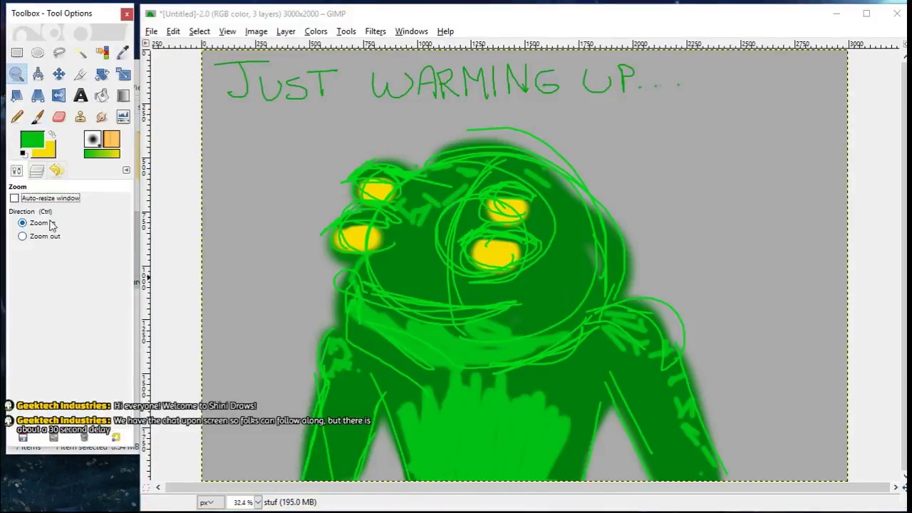
drag(253, 126, 582, 365)
drag(904, 224, 904, 251)
drag(527, 488, 602, 493)
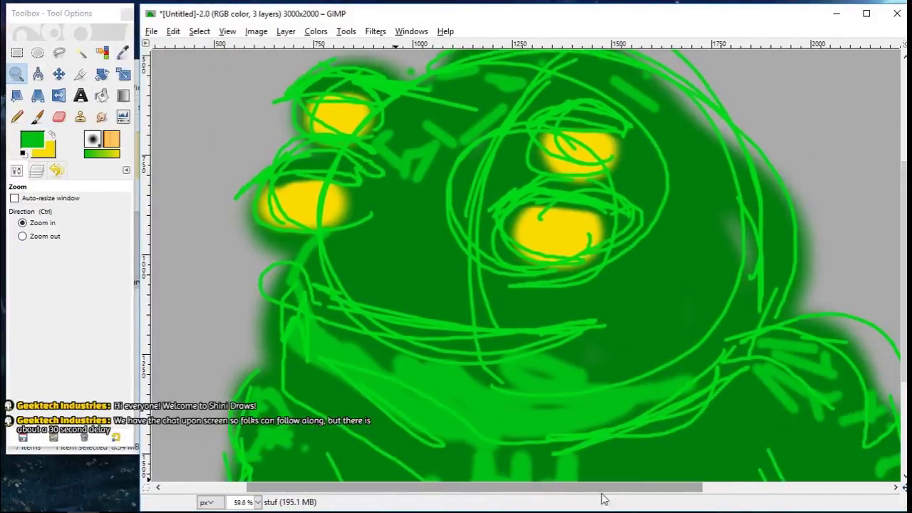
click(38, 172)
click(38, 146)
drag(385, 180, 357, 179)
click(350, 321)
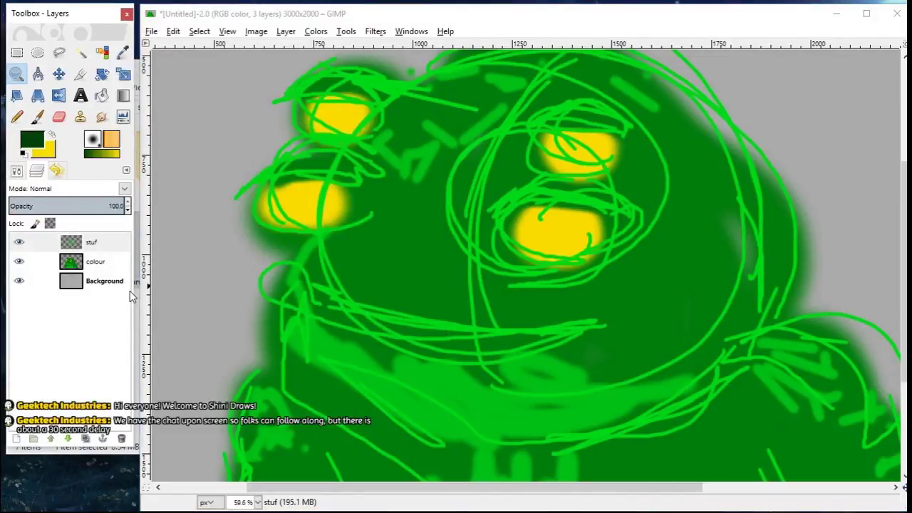
Step: Create a transparent layer named "line" above the "stuf" layer
click(16, 438)
text(line)
key(Return)
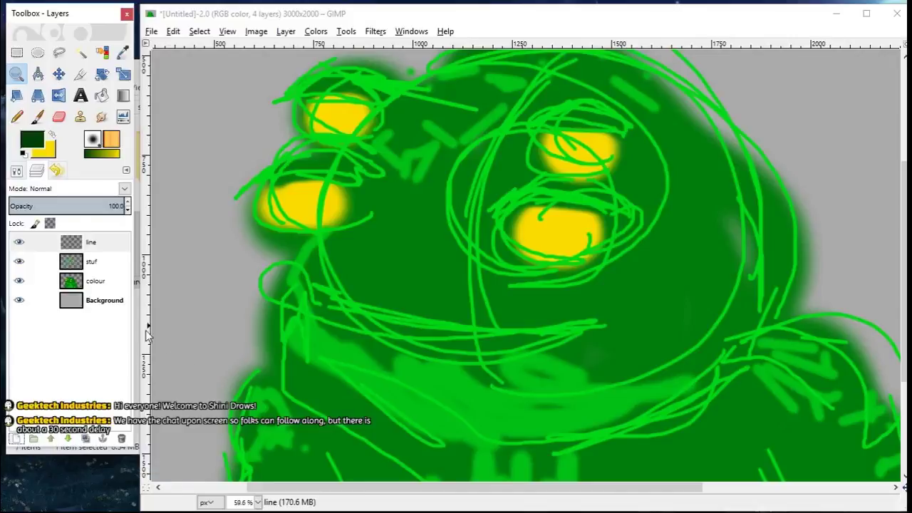
Step: Outline the mouth, jaw, eyelids and head on the "line" layer in very dark green with a 5 px paintbrush
key(p)
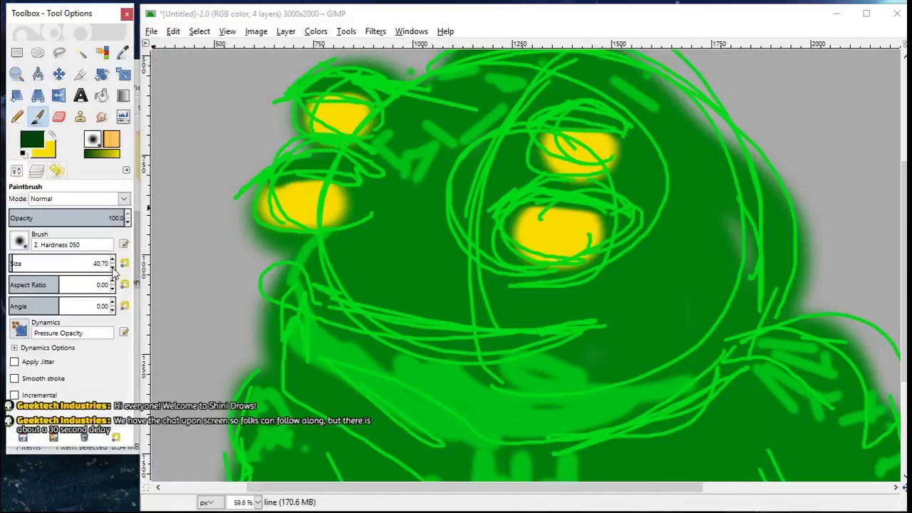
mouse_move(322, 203)
mouse_down()
mouse_move(326, 233)
mouse_move(326, 204)
mouse_move(286, 306)
mouse_move(404, 353)
mouse_move(638, 334)
mouse_up()
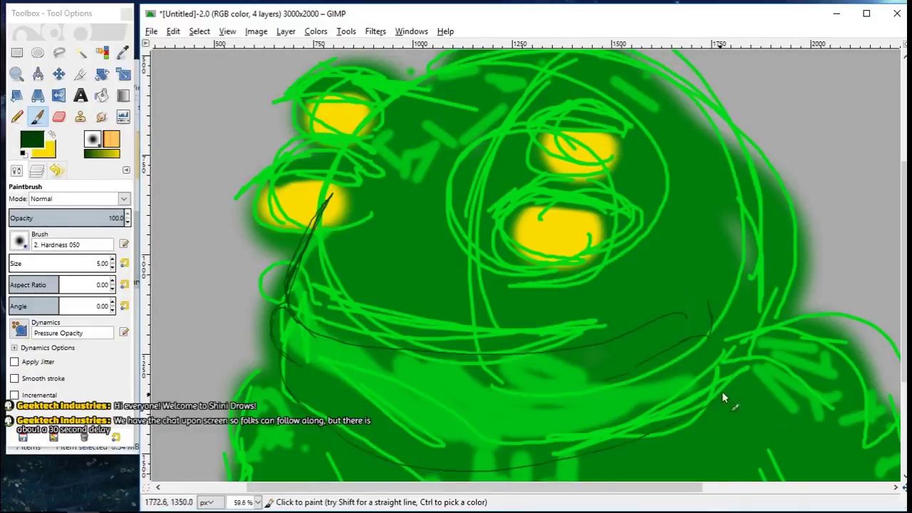
drag(272, 167, 263, 192)
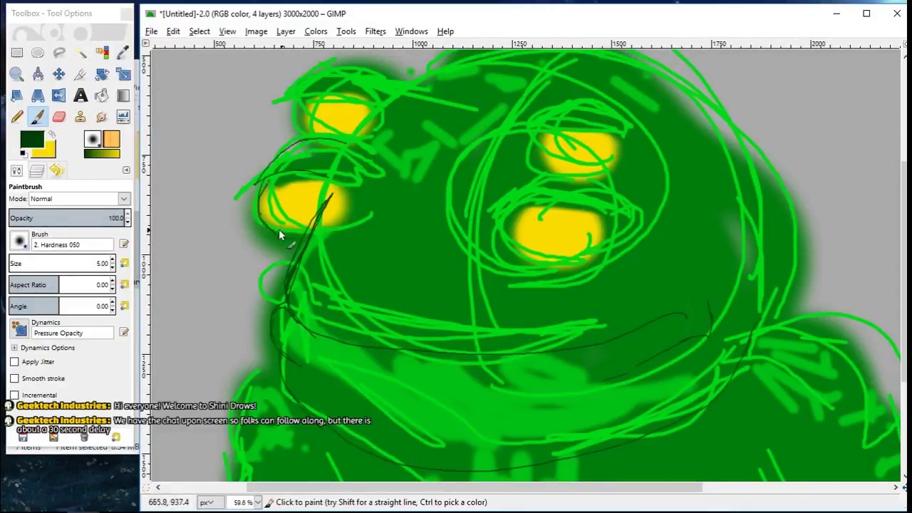
scroll(708, 182, up, 3)
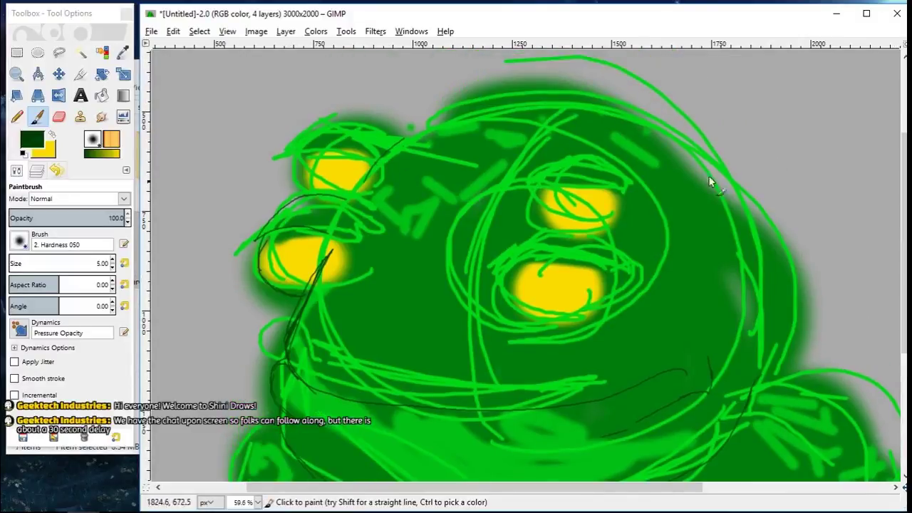
mouse_move(476, 113)
mouse_down()
mouse_move(781, 238)
mouse_move(801, 321)
mouse_up()
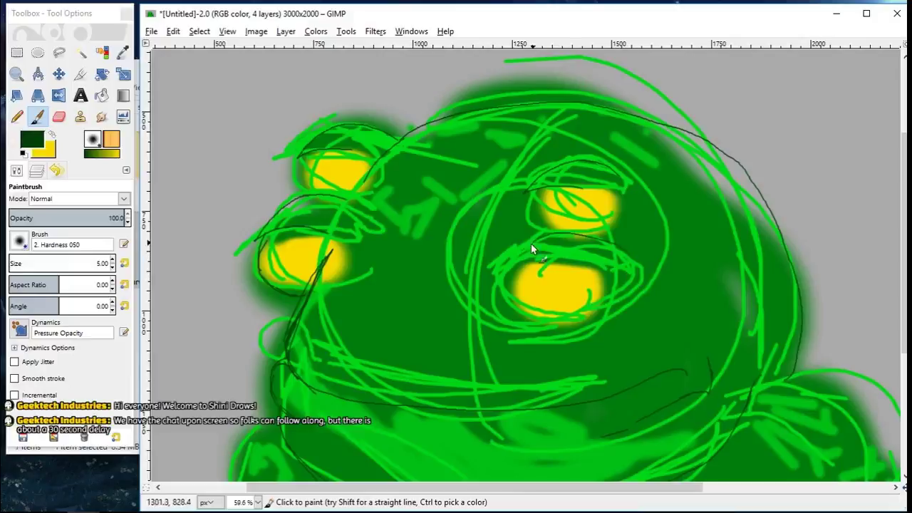
Step: Paint a horizontal dark green pupil in each of the four eyes on the "stuf" layer with a 35.31 px brush
click(36, 170)
click(66, 260)
click(16, 169)
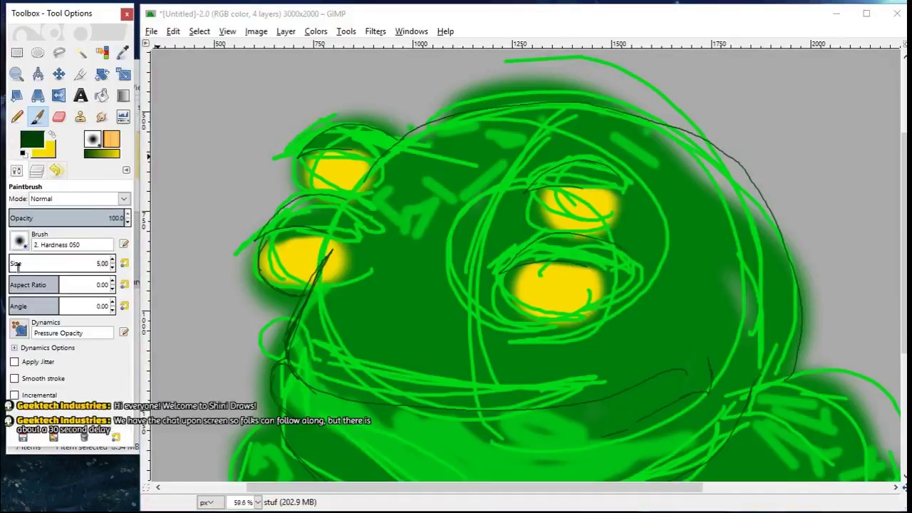
drag(17, 265, 17, 265)
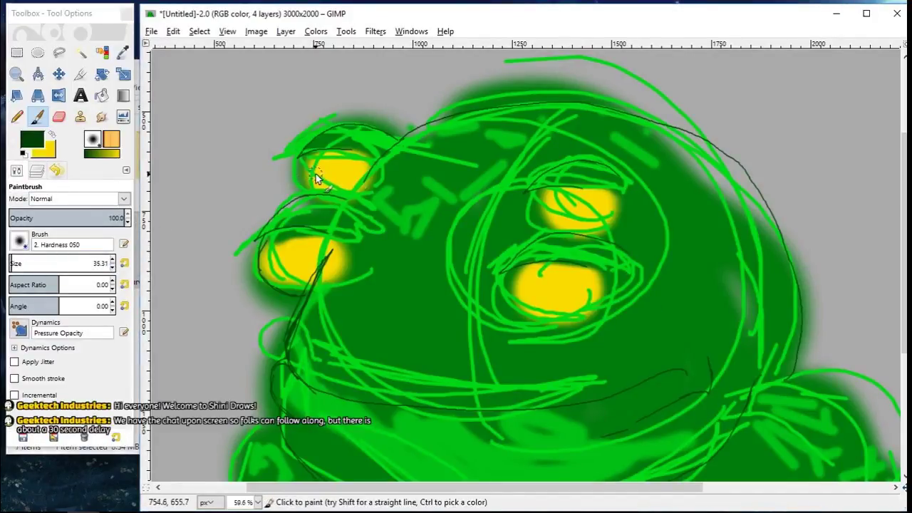
drag(314, 172, 351, 174)
drag(271, 263, 313, 264)
drag(552, 206, 585, 211)
drag(531, 291, 583, 291)
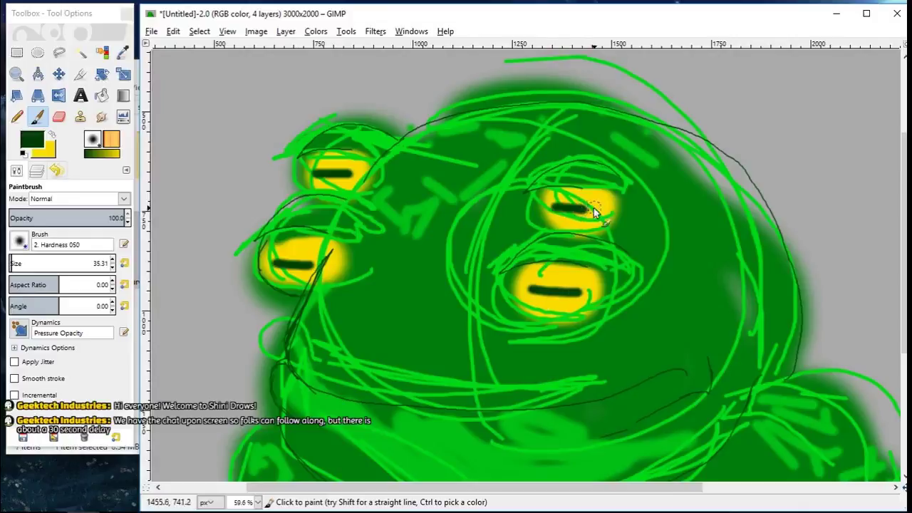
drag(594, 208, 600, 207)
Step: Outline the shoulders, arms and sides of the body on the "line" layer in very dark green with a 5 px paintbrush
click(124, 264)
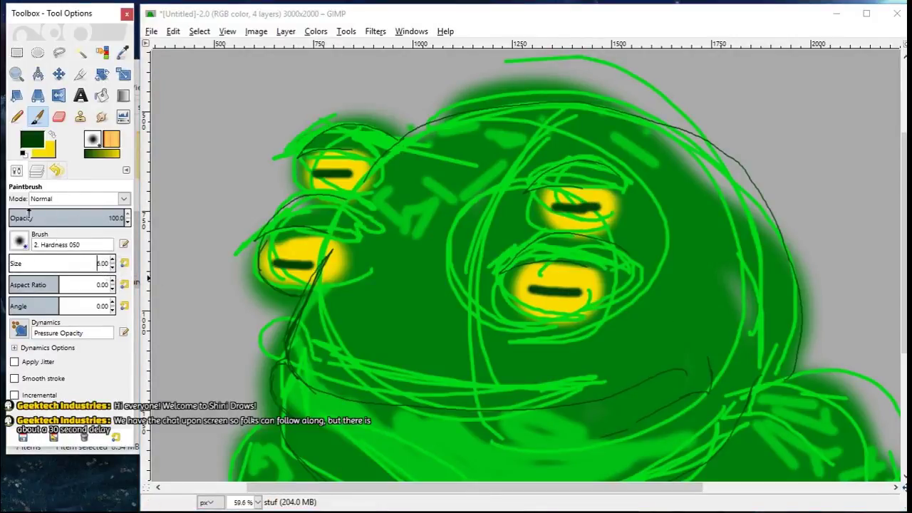
click(37, 171)
scroll(304, 300, down, 5)
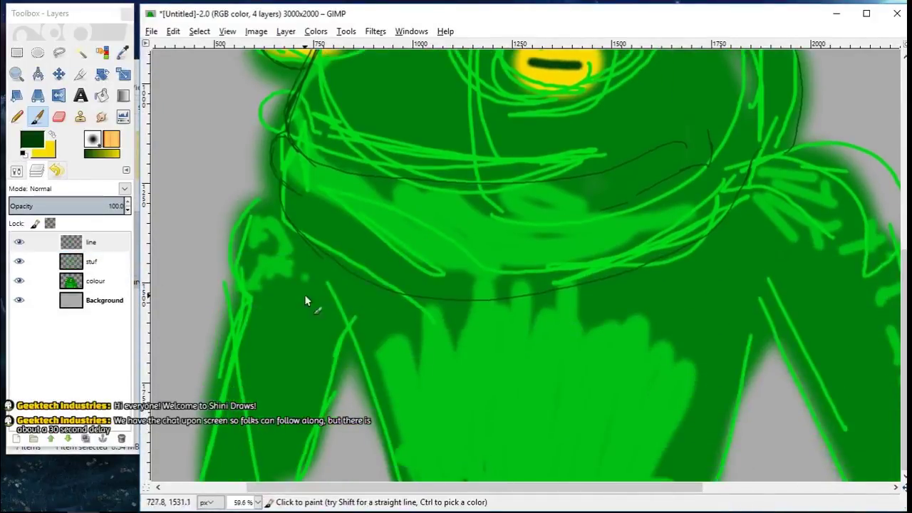
drag(245, 307, 209, 463)
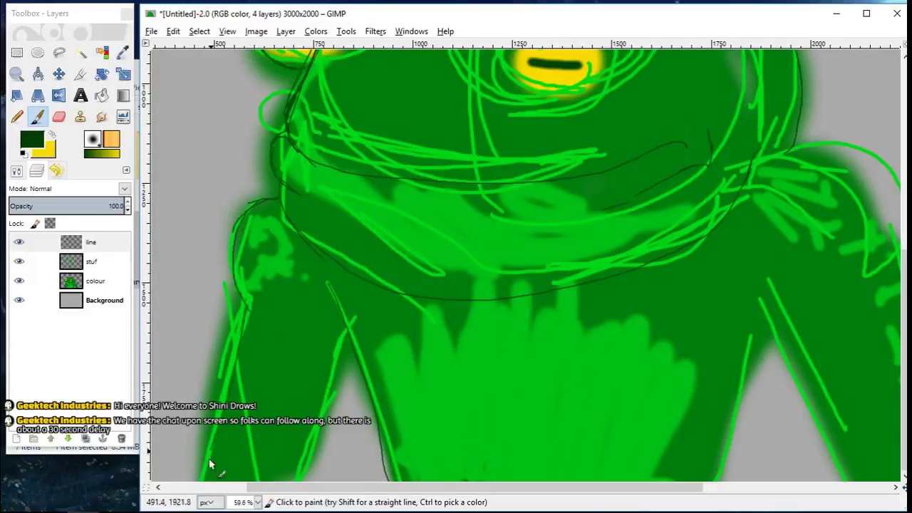
drag(312, 488, 501, 488)
drag(572, 251, 686, 482)
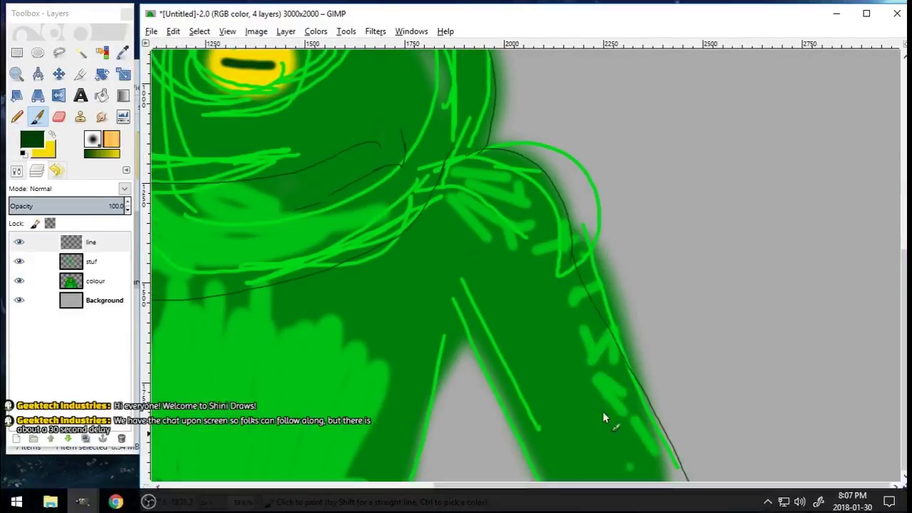
drag(464, 317, 543, 481)
drag(472, 344, 420, 481)
drag(524, 488, 354, 488)
Step: Delete the "stuf" layer and repaint a dark green horizontal pupil in each of the four eyes on the "colour" layer
click(91, 262)
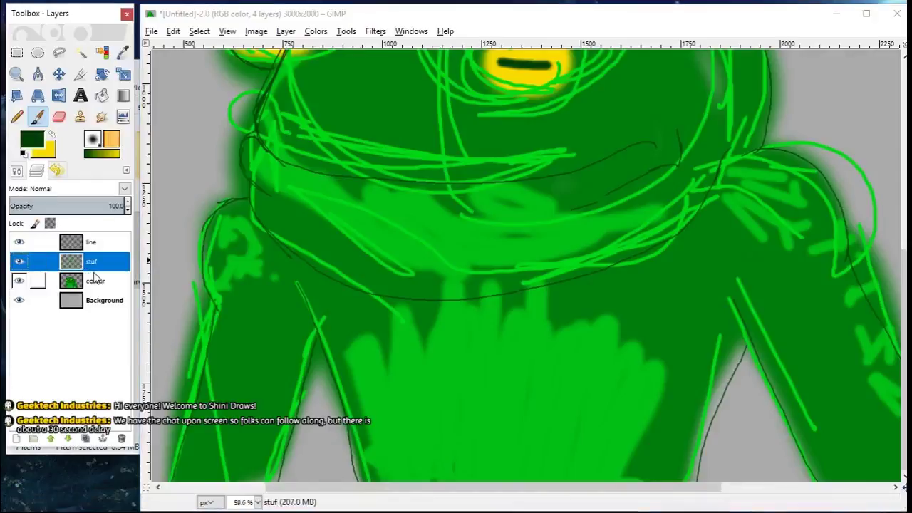
click(121, 438)
scroll(282, 206, up, 5)
click(17, 171)
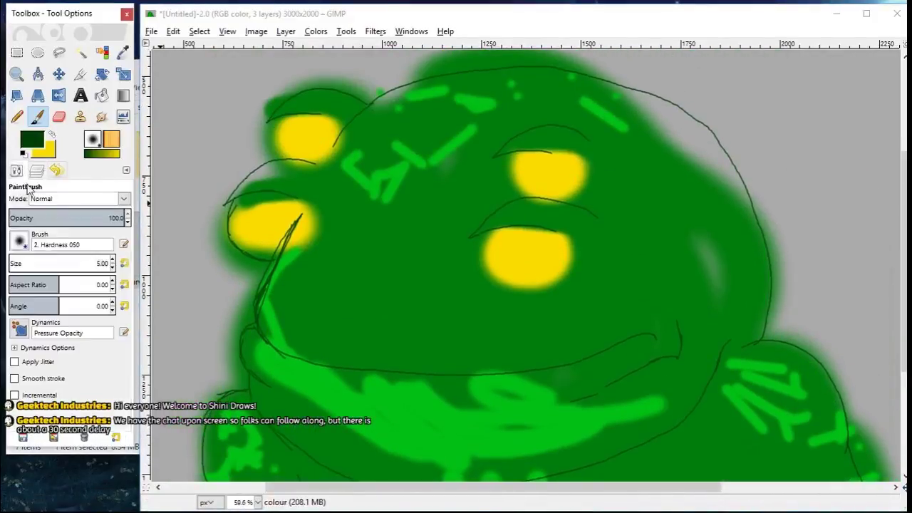
drag(108, 264, 17, 267)
mouse_move(109, 262)
mouse_down()
mouse_move(71, 281)
mouse_move(12, 263)
mouse_up()
drag(238, 226, 275, 225)
click(36, 171)
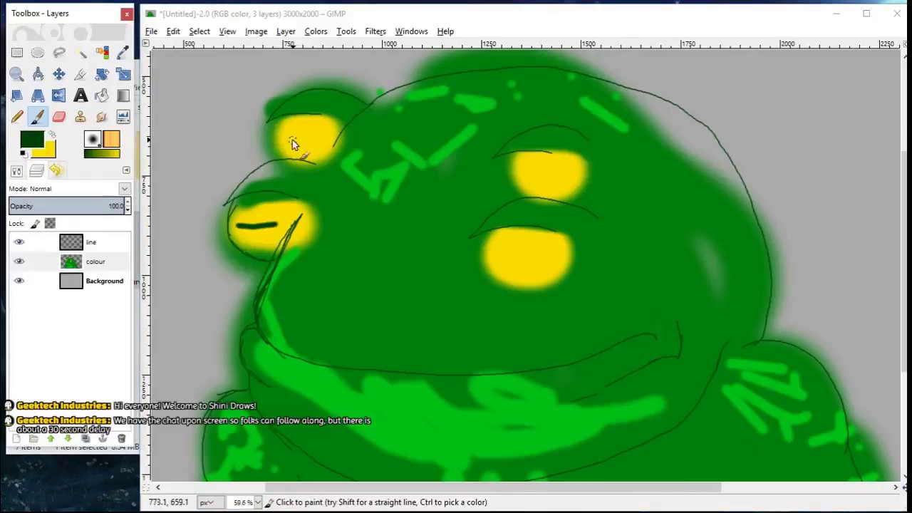
drag(286, 139, 322, 141)
drag(524, 174, 571, 182)
Step: Erase the doubled face line beside the lower-left eye on "line", and cover the yellow spill there with sampled body green on "colour"
click(59, 116)
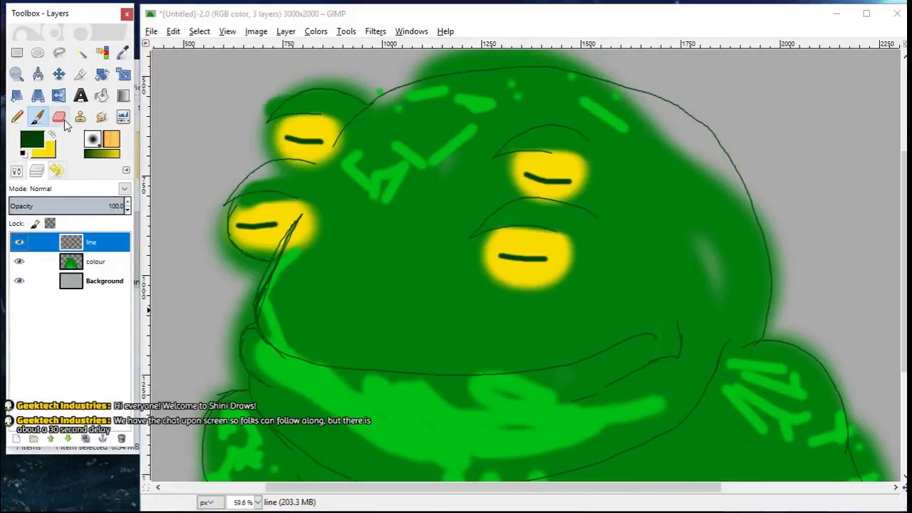
drag(302, 218, 272, 284)
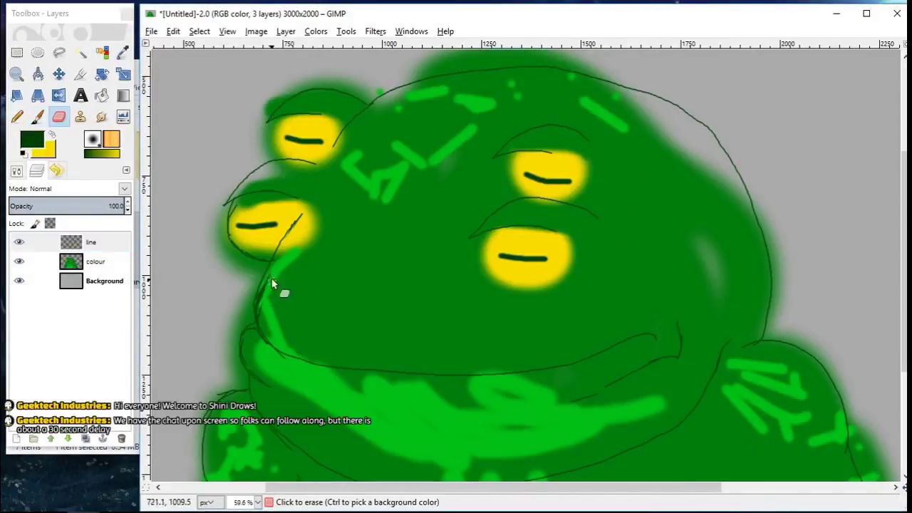
click(96, 261)
click(37, 116)
click(122, 52)
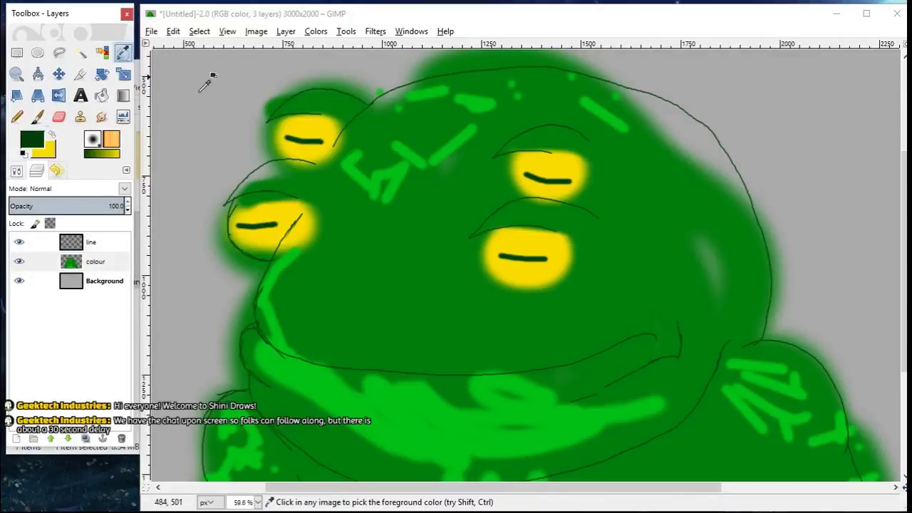
click(313, 101)
click(38, 116)
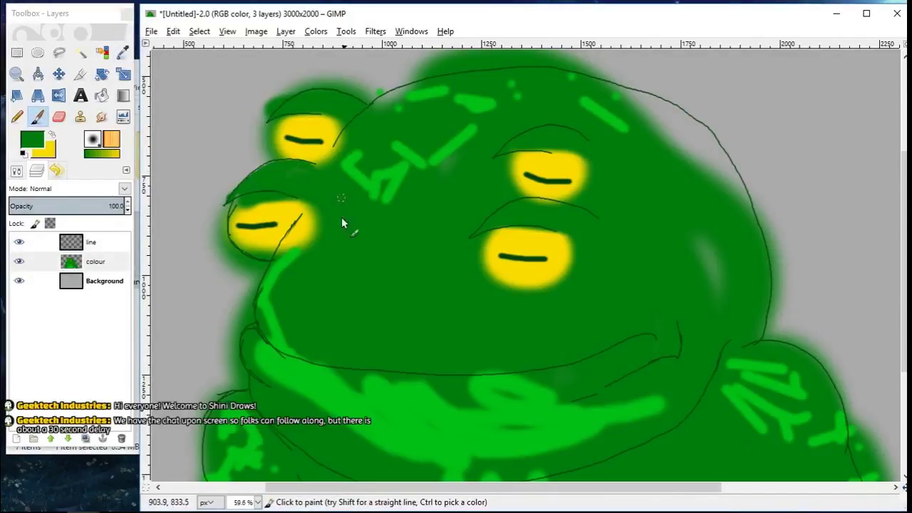
drag(314, 214, 287, 245)
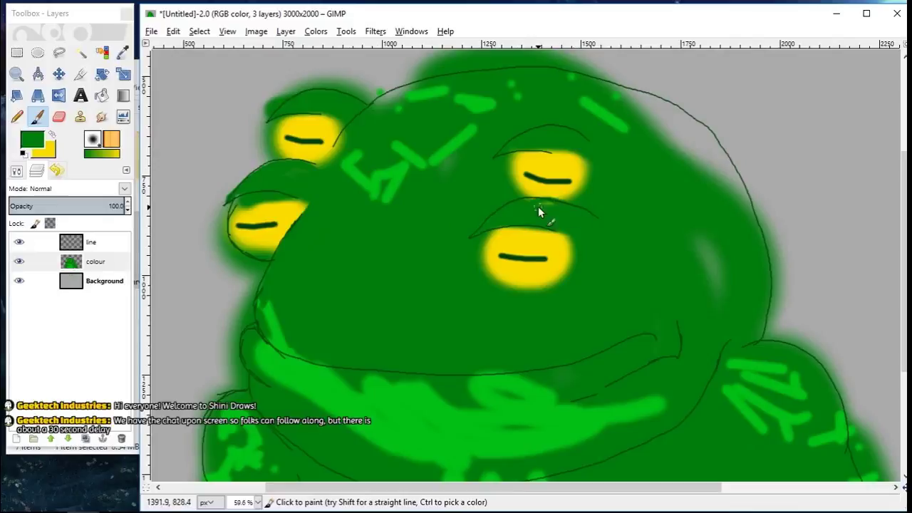
Step: Paint body green up to the head outline along the crown and right side of the head on the "colour" layer
mouse_move(599, 80)
mouse_down()
mouse_move(718, 170)
mouse_move(695, 143)
mouse_up()
drag(377, 100, 413, 103)
mouse_move(726, 174)
mouse_down()
mouse_move(691, 131)
mouse_move(748, 207)
mouse_move(740, 178)
mouse_up()
click(69, 247)
click(71, 261)
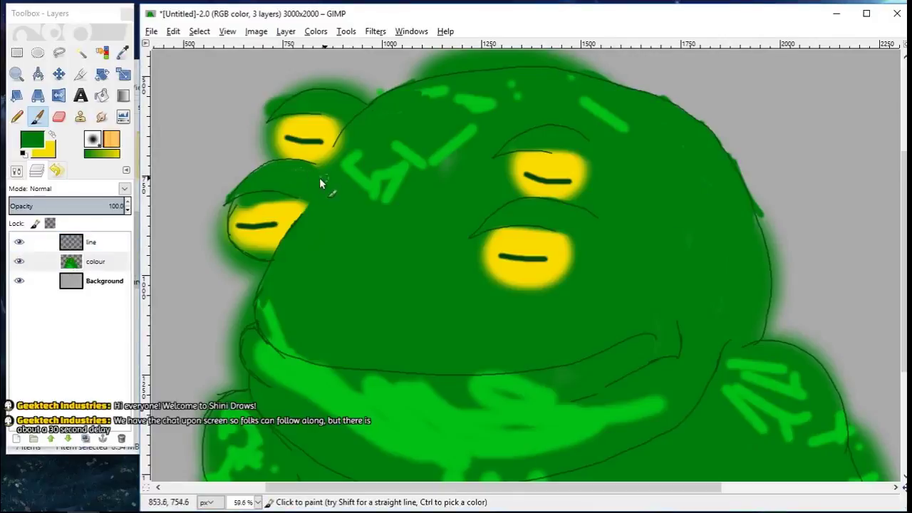
Step: Fill the two left eyes with yellow up to their outlines on the "colour" layer
key(x)
drag(240, 213, 283, 203)
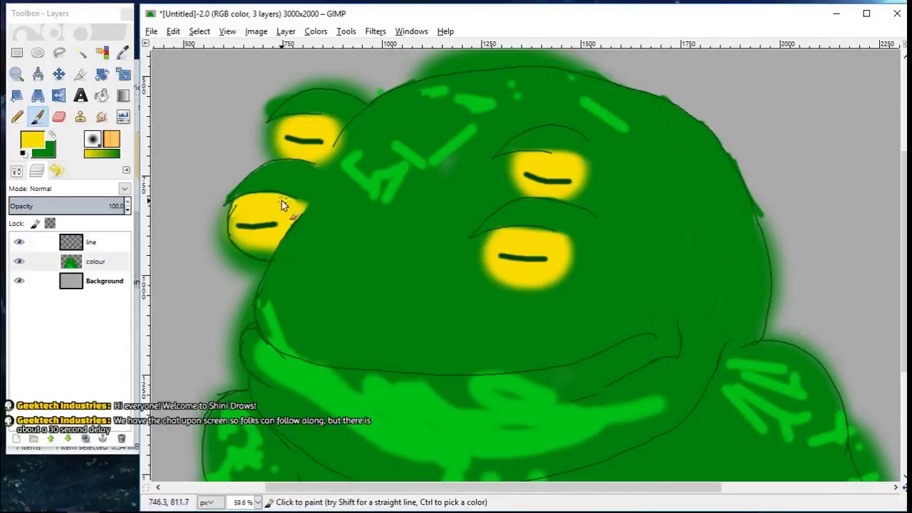
mouse_move(238, 241)
mouse_down()
mouse_move(233, 225)
mouse_move(264, 249)
mouse_up()
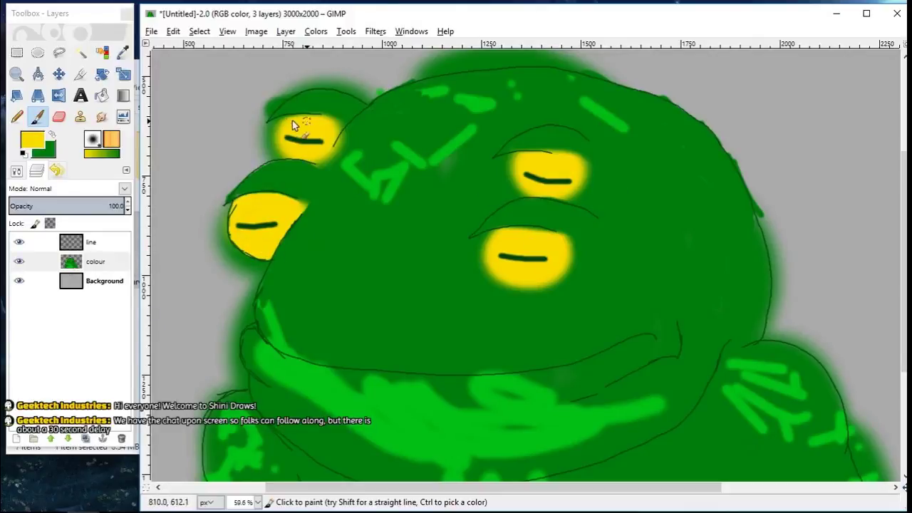
drag(280, 131, 285, 160)
drag(332, 120, 342, 145)
Step: Erase the green spilling outside the outline over the upper-left eyelid, crown and right side of the head on the "colour" layer
scroll(852, 217, up, 3)
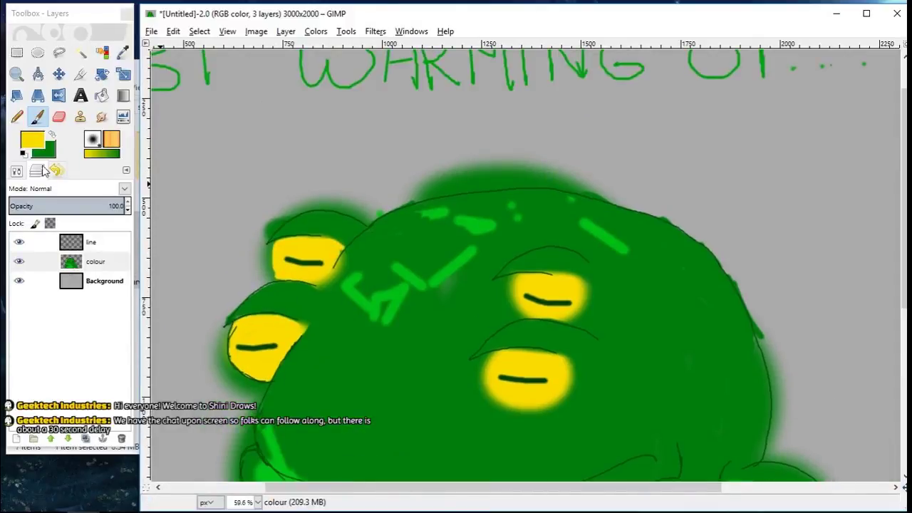
click(72, 243)
click(69, 262)
key(shift+e)
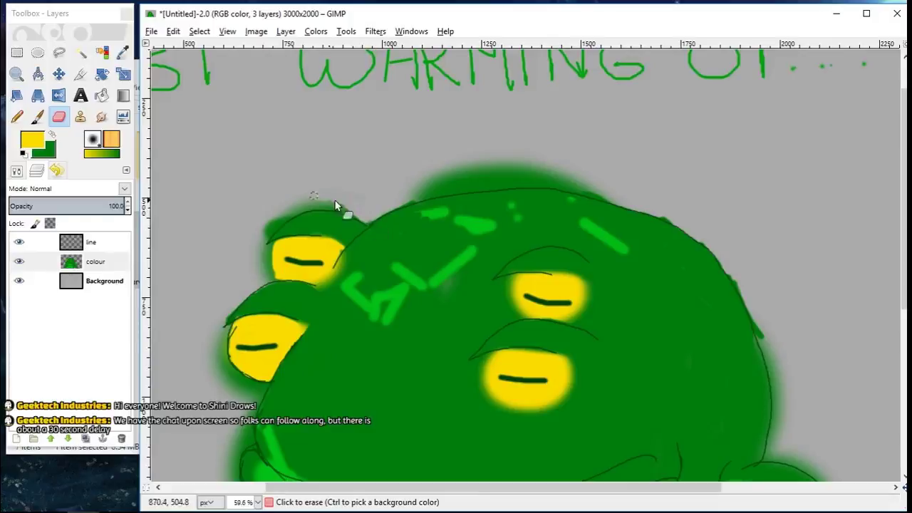
mouse_move(425, 169)
mouse_down()
mouse_move(486, 176)
mouse_move(407, 171)
mouse_move(508, 155)
mouse_up()
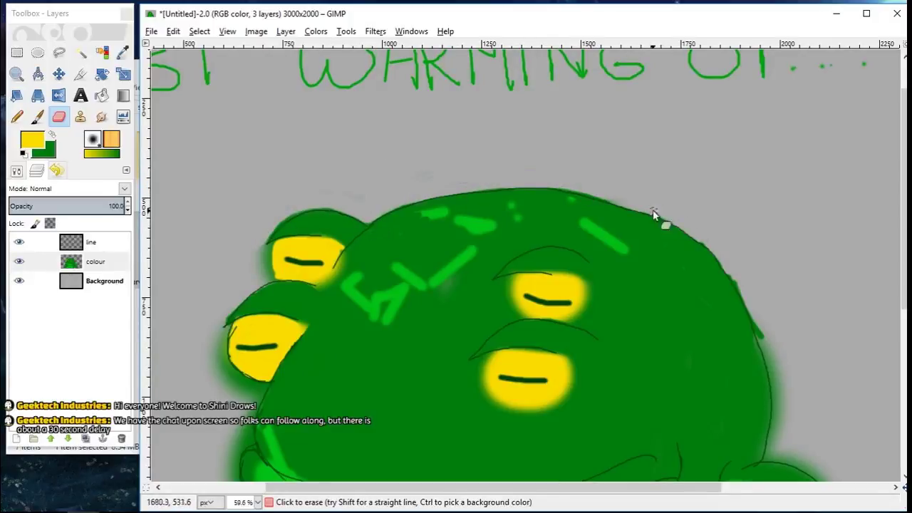
drag(762, 313, 778, 417)
Step: Erase the excess green outside the right shoulder and upper arm outline, with body green set as the foreground color
drag(904, 250, 903, 339)
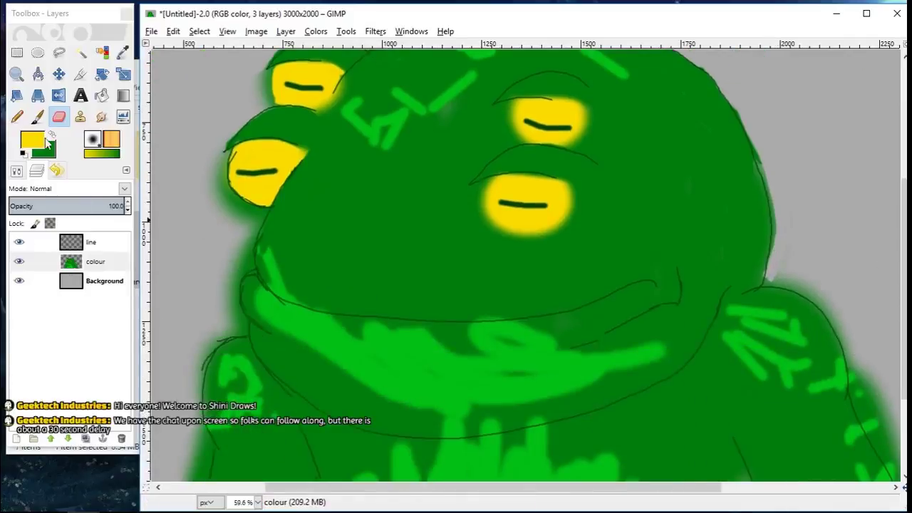
click(37, 116)
key(x)
key(shift+e)
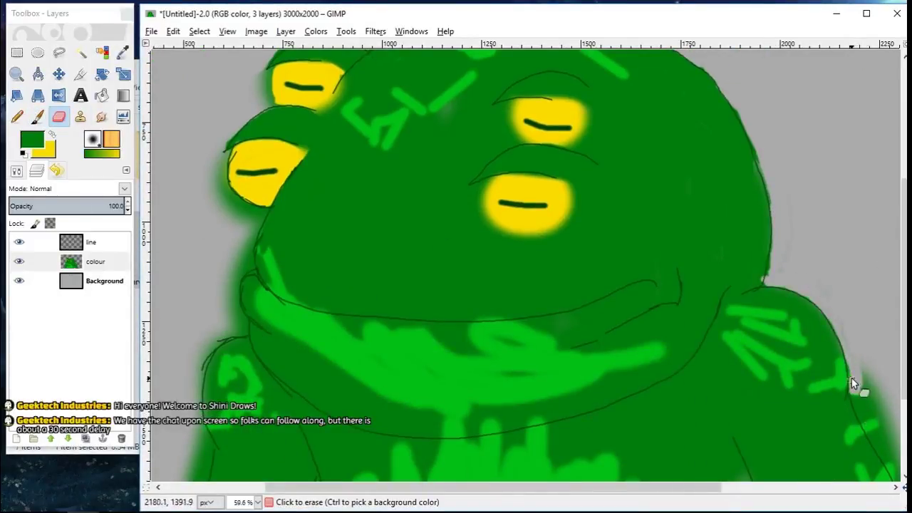
drag(861, 391, 877, 442)
mouse_move(858, 410)
mouse_down()
mouse_move(879, 371)
mouse_move(859, 331)
mouse_up()
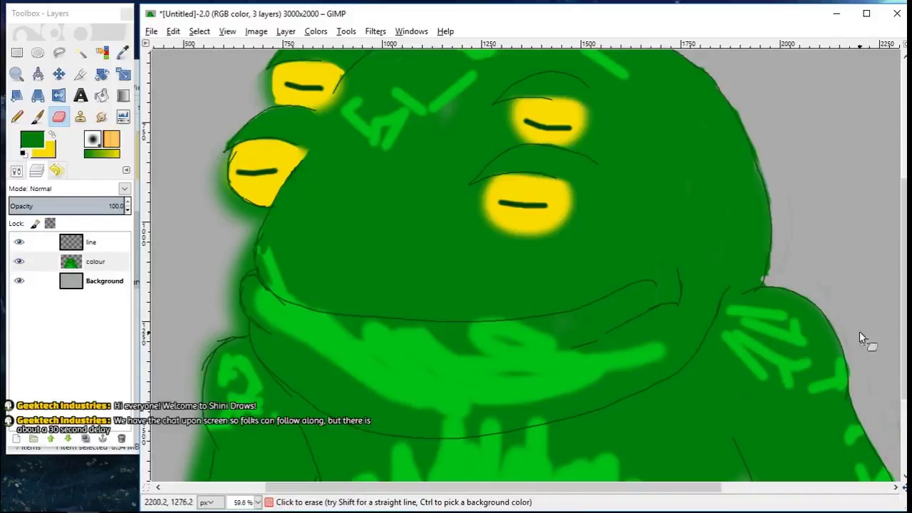
Step: Erase the green outside the outline around the lower-left eye, left cheek and jaw on the "colour" layer
click(38, 116)
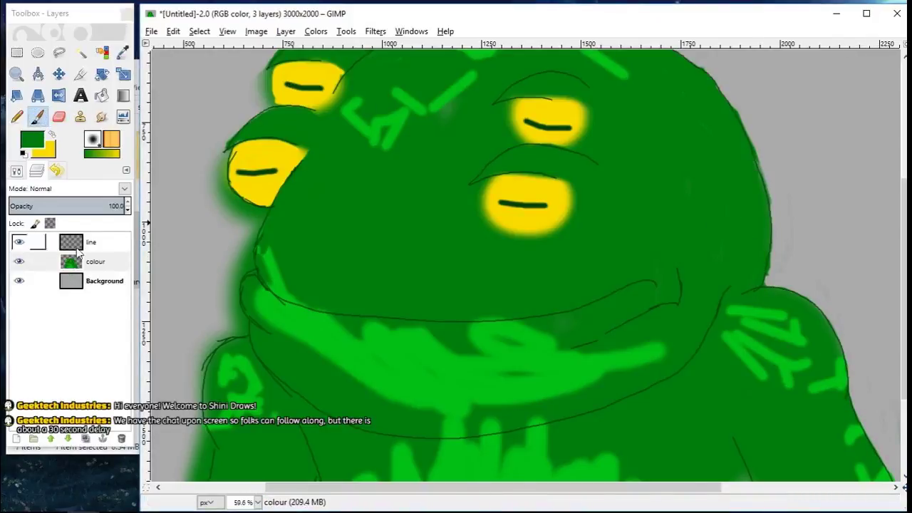
click(59, 116)
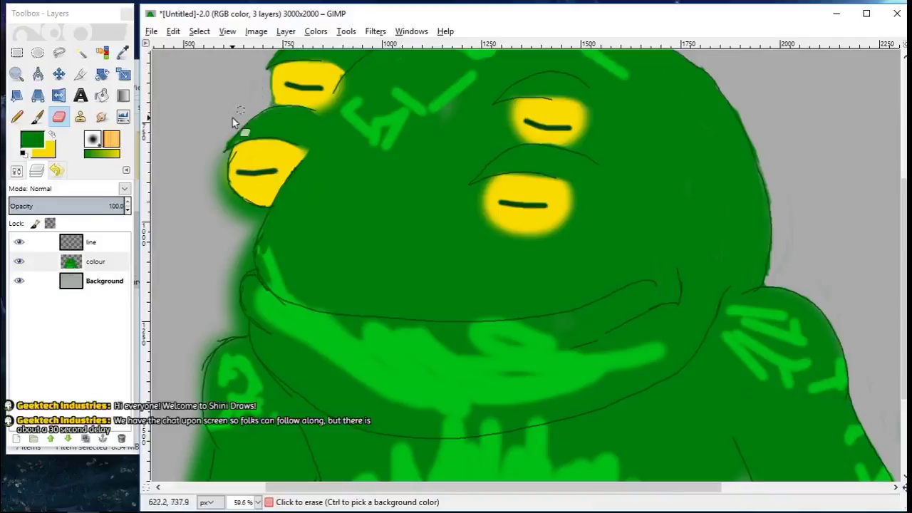
drag(232, 121, 223, 158)
mouse_move(224, 201)
mouse_down()
mouse_move(254, 215)
mouse_move(236, 228)
mouse_move(247, 222)
mouse_move(245, 327)
mouse_up()
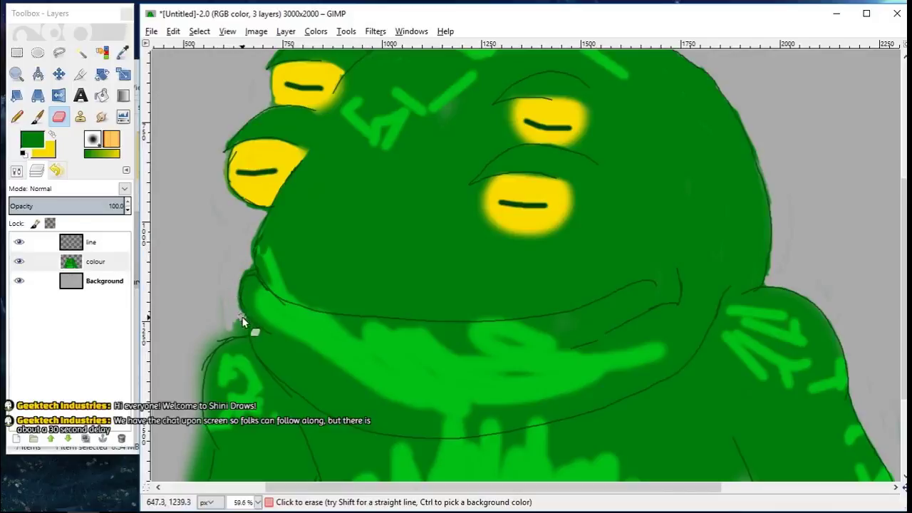
Step: Erase the excess green around the left shoulder, the left arm and the gap between arm and body
scroll(832, 336, down, 4)
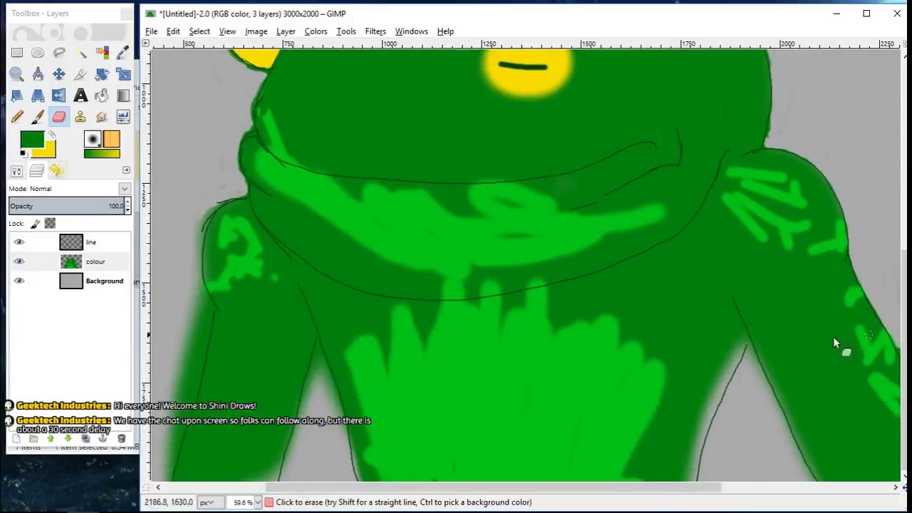
scroll(387, 229, left, 5)
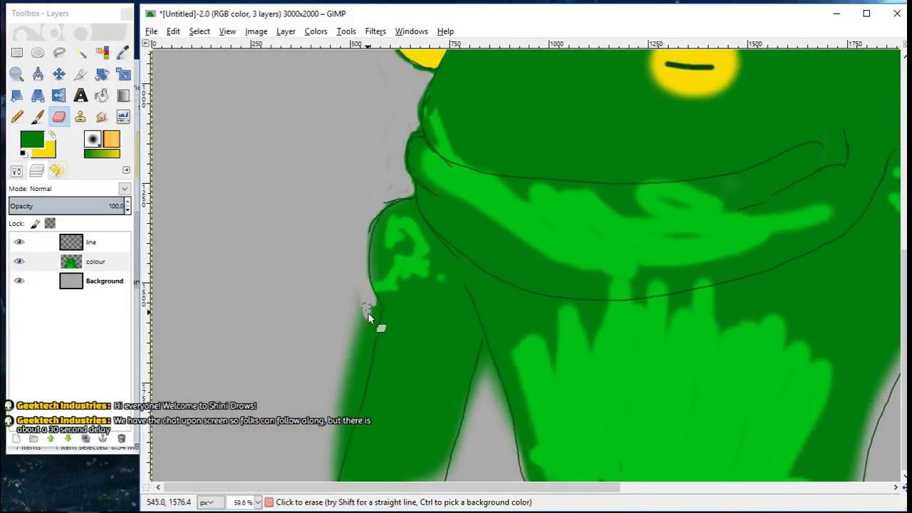
mouse_move(367, 313)
mouse_down()
mouse_move(357, 382)
mouse_move(336, 418)
mouse_move(354, 443)
mouse_move(352, 322)
mouse_up()
drag(492, 385, 488, 363)
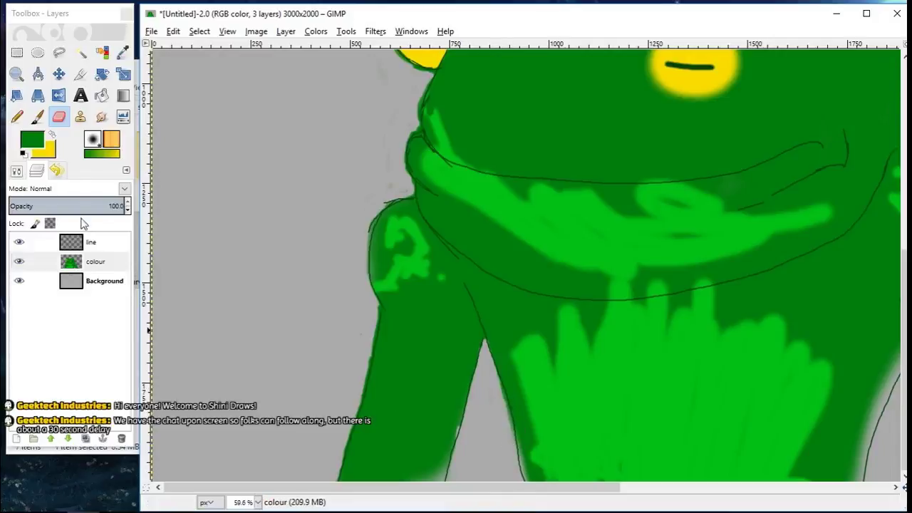
Step: Paint body green up to the inner outline of the left arm and the right side of the torso
click(37, 116)
drag(462, 405, 441, 481)
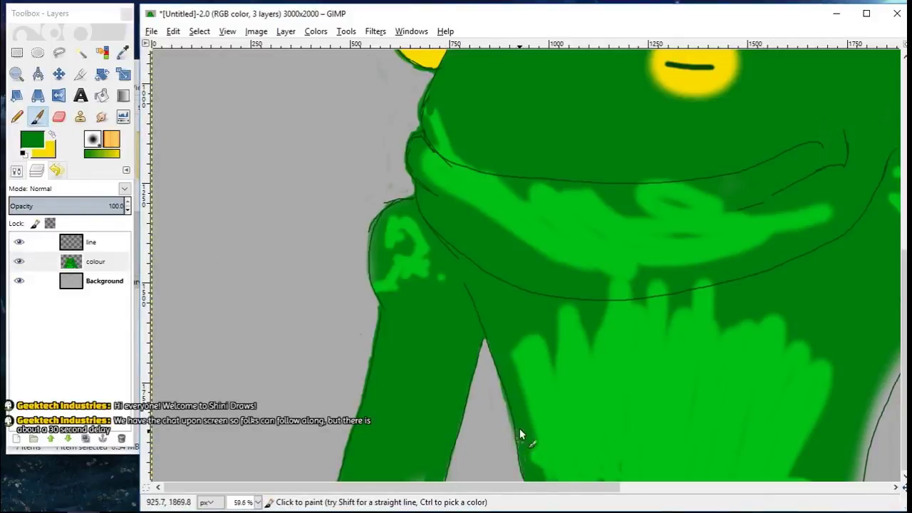
scroll(519, 428, right, 5)
drag(593, 352, 564, 419)
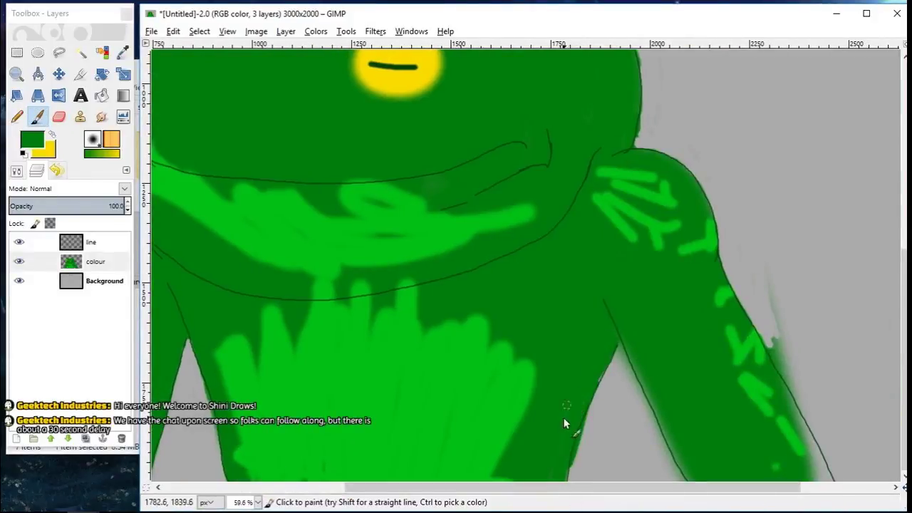
Step: Clean up the right arm's edges by filling gaps with body green and erasing the colour outside its outline
key(shift+e)
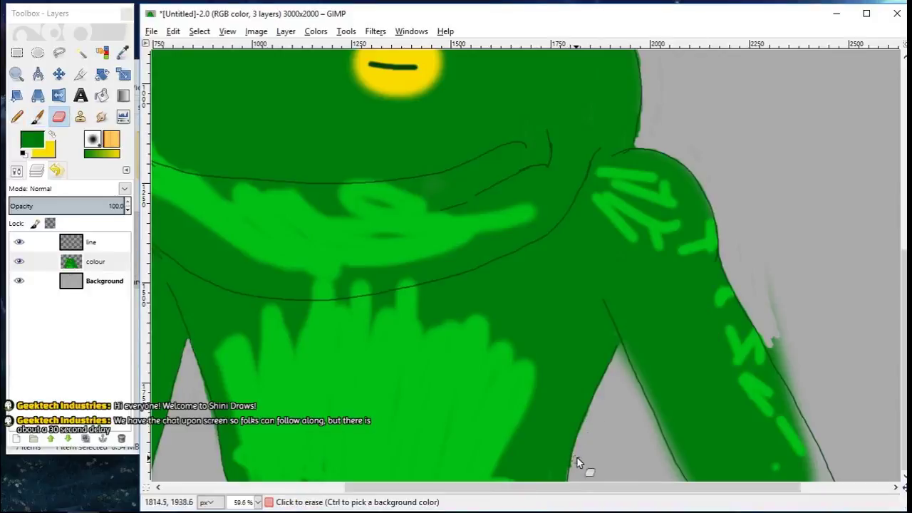
drag(661, 443, 682, 481)
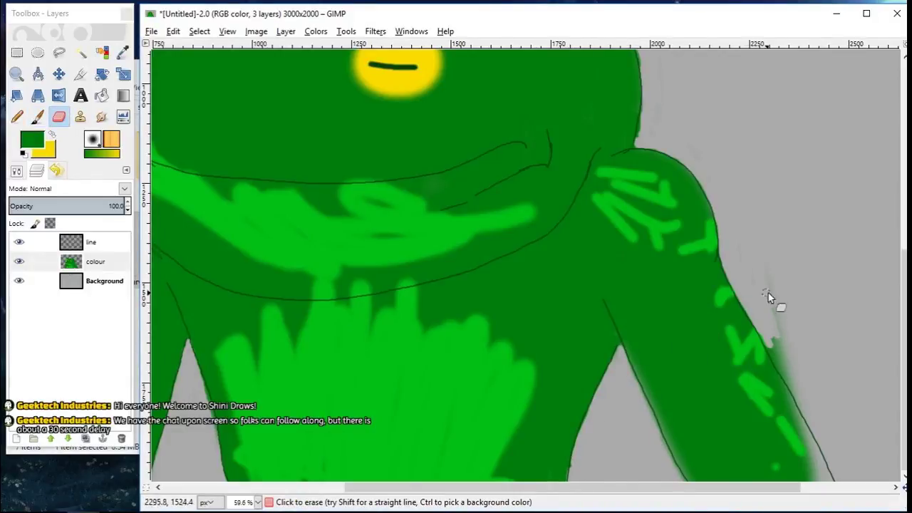
key(p)
mouse_move(820, 476)
mouse_down()
mouse_move(800, 430)
mouse_move(829, 491)
mouse_up()
drag(634, 354, 678, 476)
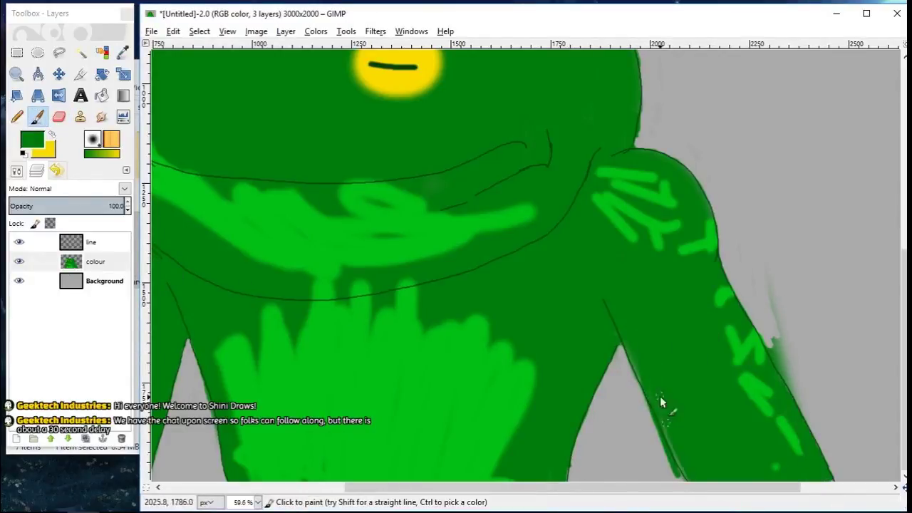
drag(659, 397, 678, 463)
click(59, 117)
drag(636, 389, 675, 476)
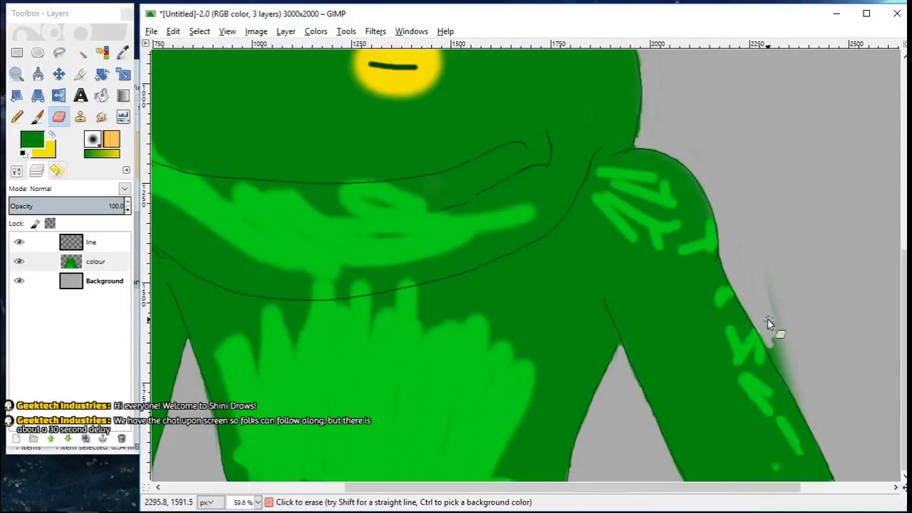
drag(806, 412, 773, 289)
Step: Fill the lower lip under the mouth line with sampled light green on the "colour" layer, enlarging the brush to 40.70 px
drag(570, 487, 440, 487)
click(38, 116)
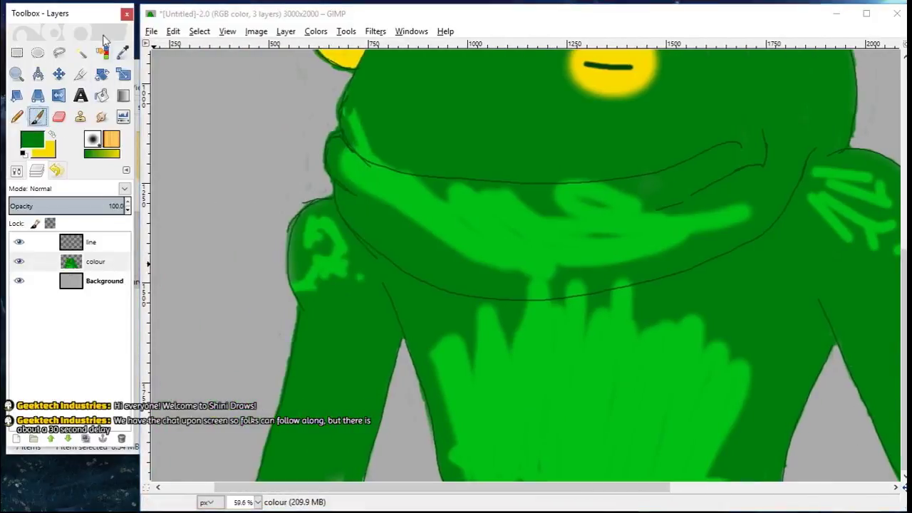
click(122, 53)
click(356, 171)
key(p)
drag(372, 185, 677, 194)
click(16, 171)
drag(732, 152, 533, 207)
Step: Fill the lower lip with light green up to the mouth line and cover the spill above its left corner with body green
click(51, 134)
click(32, 139)
click(377, 267)
click(363, 323)
drag(354, 113, 349, 122)
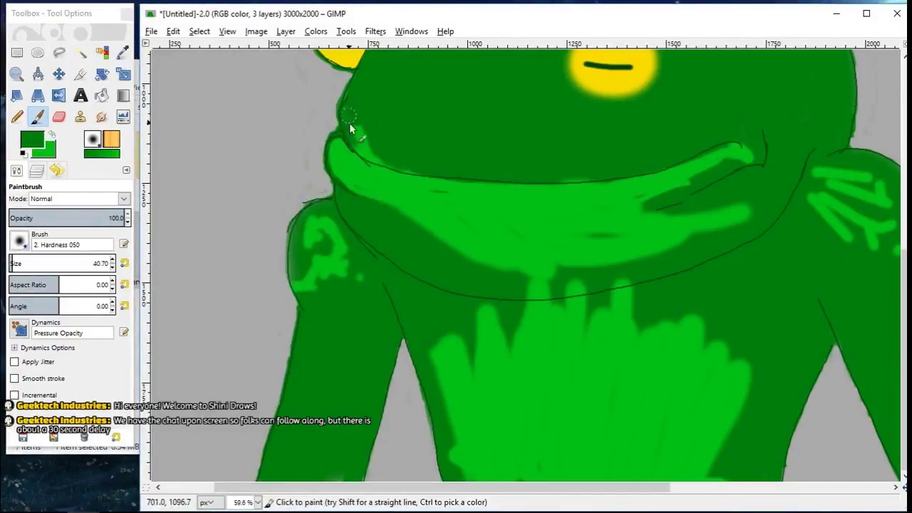
Step: Paint a light green upper lip along the mouth line and trim the lower lip's bottom edge with body green
key(x)
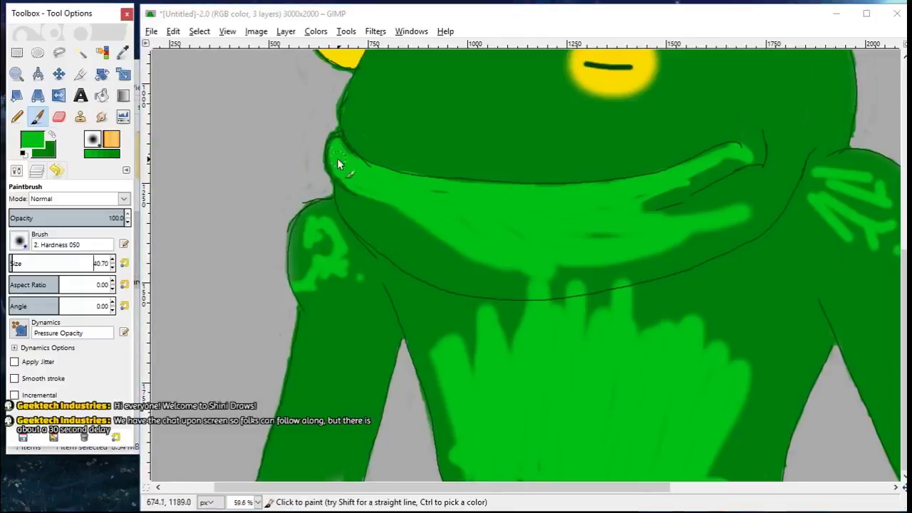
mouse_move(377, 158)
mouse_down()
mouse_move(444, 168)
mouse_move(737, 147)
mouse_move(489, 184)
mouse_move(348, 147)
mouse_up()
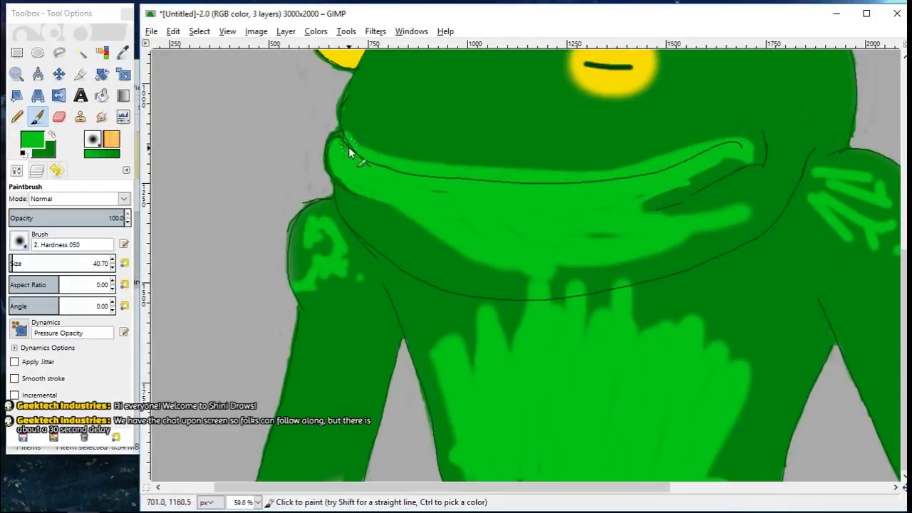
drag(741, 165, 345, 192)
drag(396, 237, 515, 270)
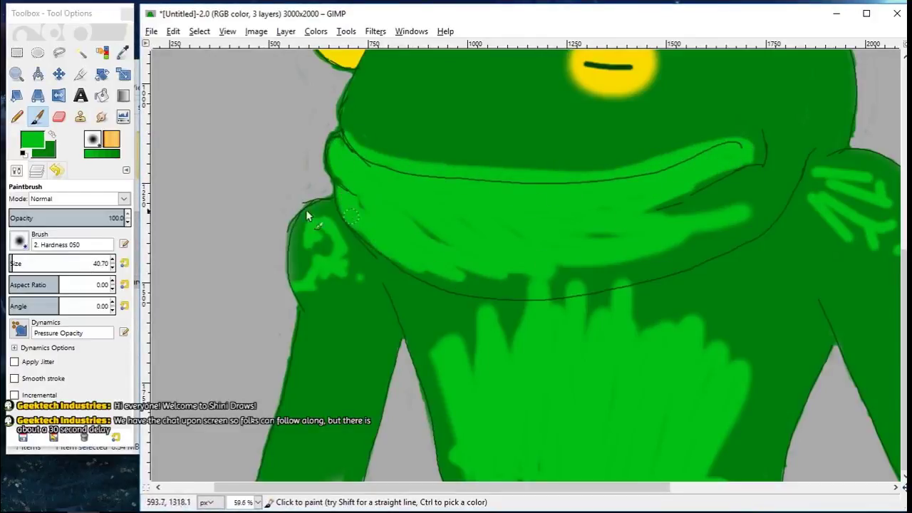
click(51, 134)
mouse_move(684, 210)
mouse_down()
mouse_move(555, 257)
mouse_move(623, 227)
mouse_move(350, 191)
mouse_move(566, 288)
mouse_move(495, 247)
mouse_move(525, 276)
mouse_move(717, 231)
mouse_up()
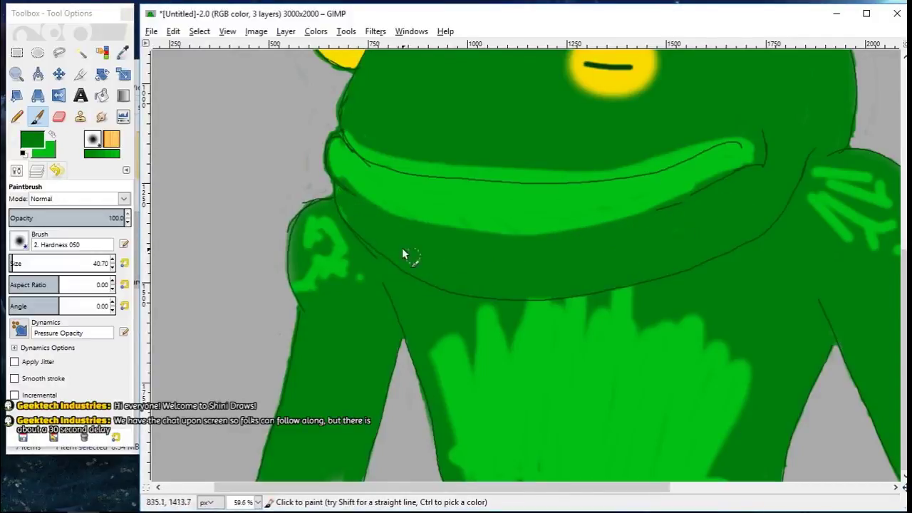
Step: Add a transparent 3000 × 2000 px layer named "shadow" directly above the "colour" layer
scroll(524, 263, up, 6)
click(17, 73)
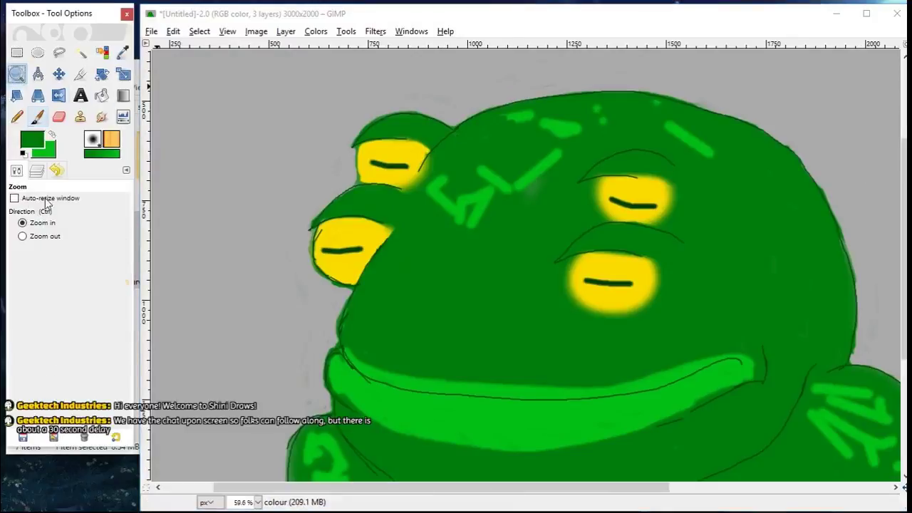
ctrl+click(217, 219)
click(36, 171)
click(16, 434)
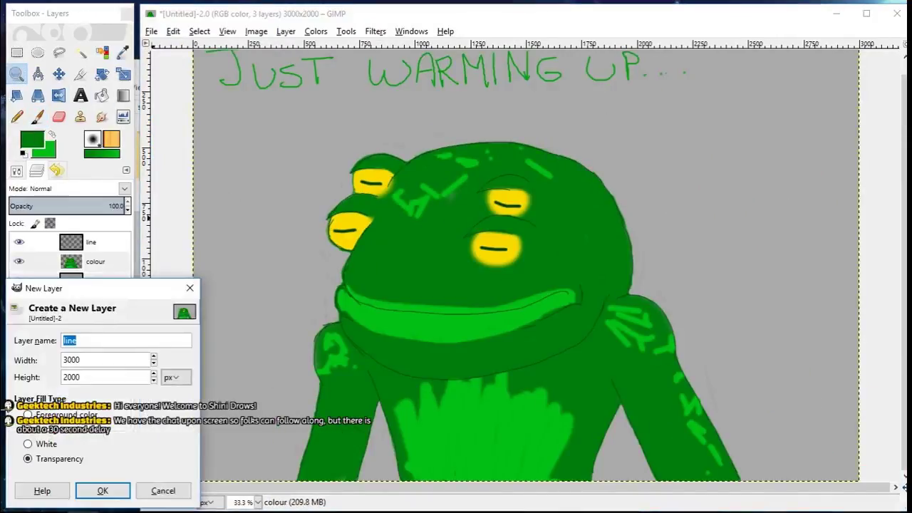
key(Return)
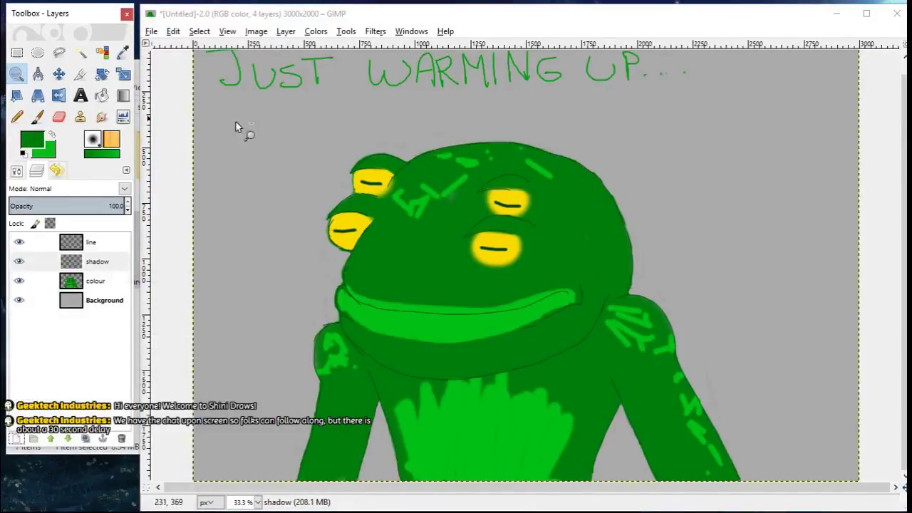
Step: Shade the upper edges of the two left eyelids with a darker green and a 20.70 px paintbrush
click(32, 140)
click(362, 180)
click(352, 320)
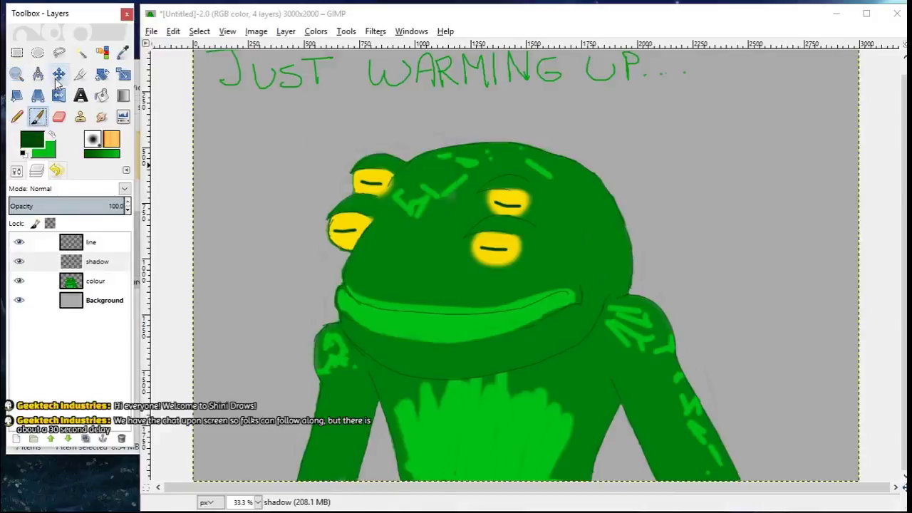
click(17, 171)
click(38, 117)
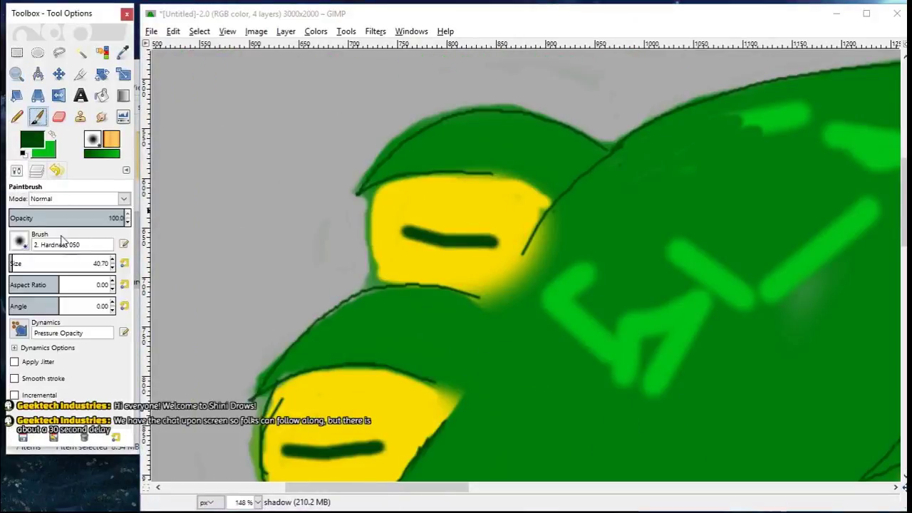
click(113, 267)
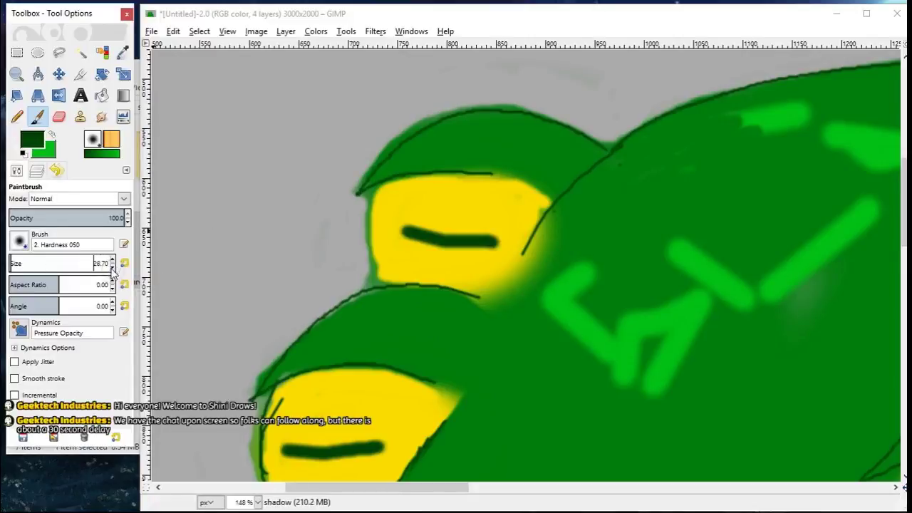
drag(470, 121, 586, 147)
drag(479, 297, 395, 296)
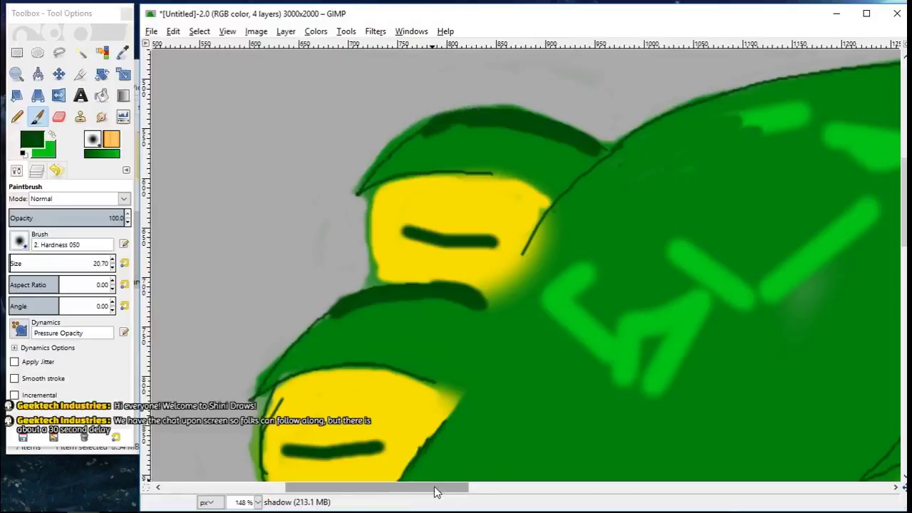
Step: Paint dark green shadows along the upper edges of the two right eyelids
drag(436, 488, 508, 488)
mouse_move(796, 208)
mouse_down()
mouse_move(694, 225)
mouse_move(830, 237)
mouse_up()
drag(903, 217, 904, 249)
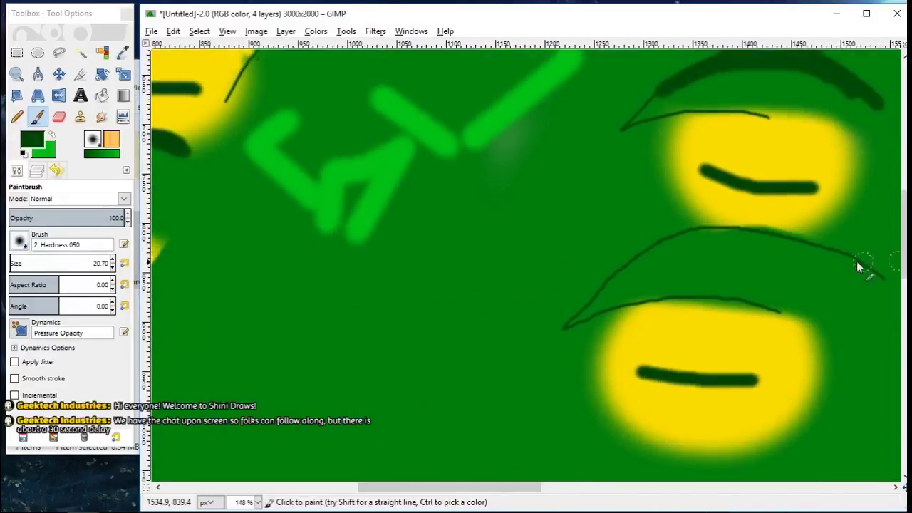
mouse_move(771, 245)
mouse_down()
mouse_move(620, 278)
mouse_move(879, 280)
mouse_up()
Step: Paint a dark green shadow along the top outline of the head, starting beside the upper left eye
mouse_move(903, 246)
mouse_down()
mouse_move(896, 333)
mouse_move(901, 197)
mouse_up()
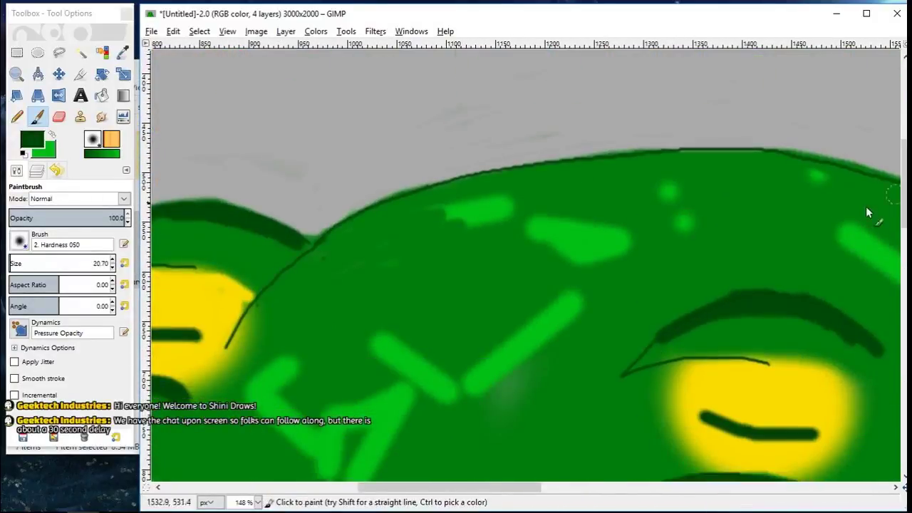
drag(502, 489, 437, 489)
mouse_move(465, 408)
mouse_down()
mouse_move(582, 256)
mouse_move(843, 166)
mouse_up()
scroll(843, 163, right, 9)
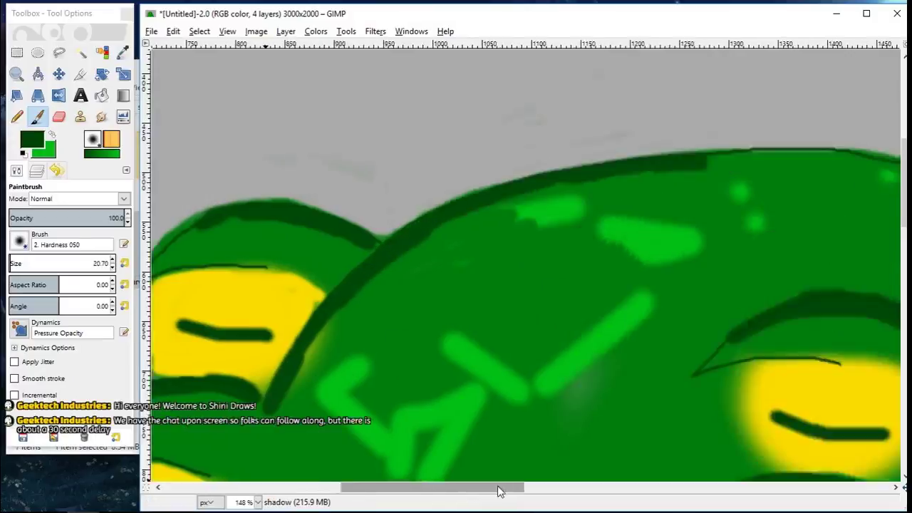
mouse_move(340, 167)
mouse_down()
mouse_move(708, 220)
mouse_move(872, 324)
mouse_up()
Step: Continue the dark green shadow down the right side of the head to the shoulder
scroll(872, 324, right, 5)
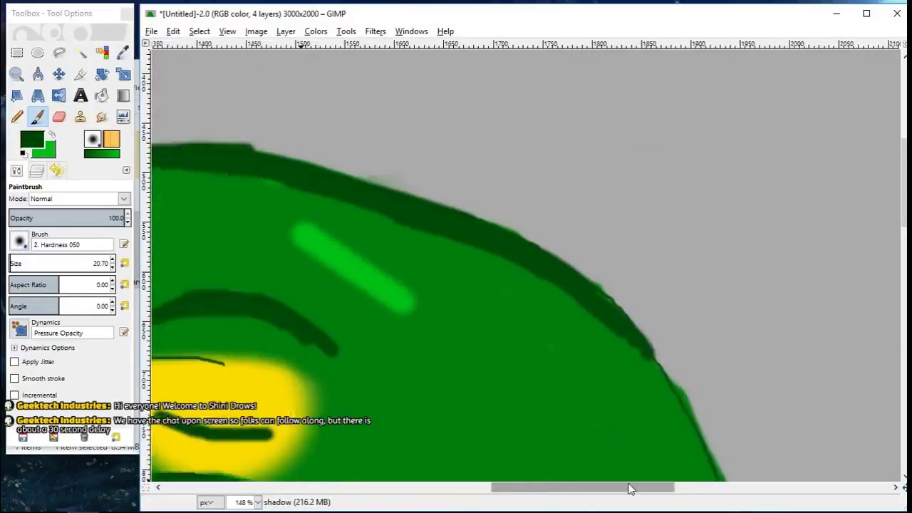
scroll(873, 324, down, 4)
mouse_move(542, 68)
mouse_down()
mouse_move(666, 271)
mouse_move(713, 475)
mouse_up()
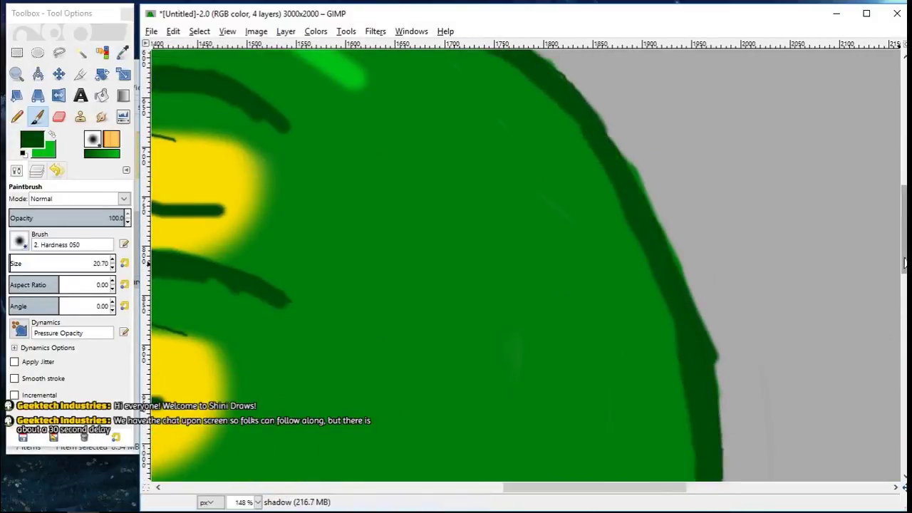
scroll(712, 476, down, 5)
mouse_move(696, 214)
mouse_down()
mouse_move(694, 264)
mouse_move(625, 347)
mouse_up()
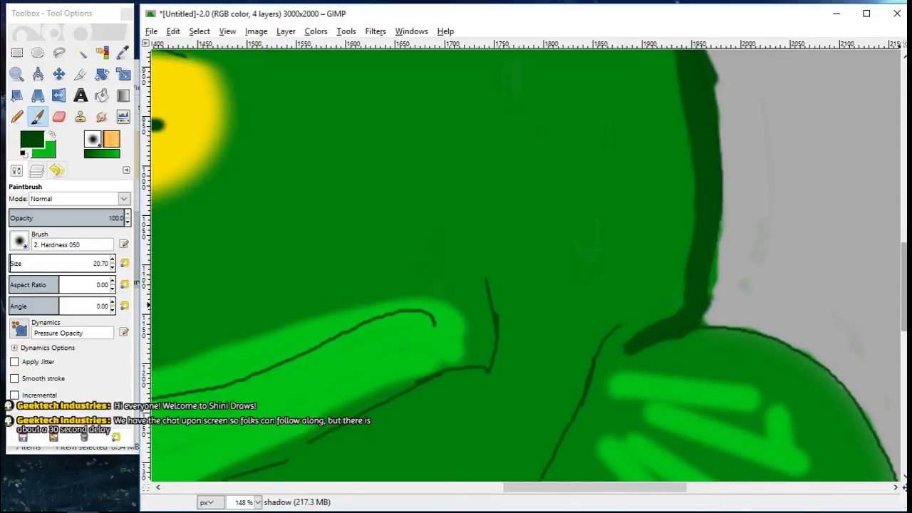
Step: Shade the chin outline in dark green from the right shoulder round to the left cheek, erasing the stray stroke end
scroll(846, 300, down, 5)
mouse_move(620, 160)
mouse_down()
mouse_move(655, 144)
mouse_move(463, 385)
mouse_up()
scroll(570, 363, left, 4)
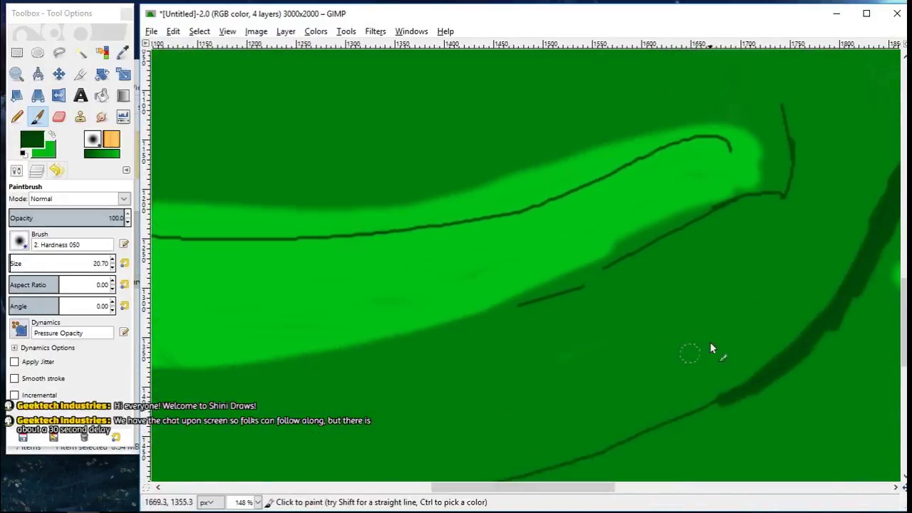
scroll(713, 335, down, 3)
drag(721, 235, 533, 312)
scroll(594, 455, left, 4)
mouse_move(817, 305)
mouse_down()
mouse_move(488, 366)
mouse_move(360, 339)
mouse_up()
drag(456, 487, 374, 487)
mouse_move(353, 99)
mouse_down()
mouse_move(445, 228)
mouse_move(605, 335)
mouse_up()
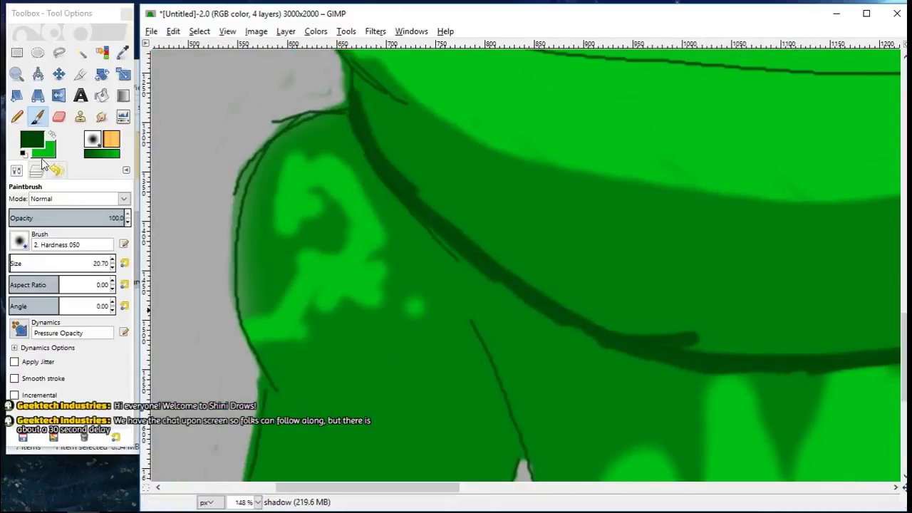
key(shift+e)
drag(550, 331, 716, 378)
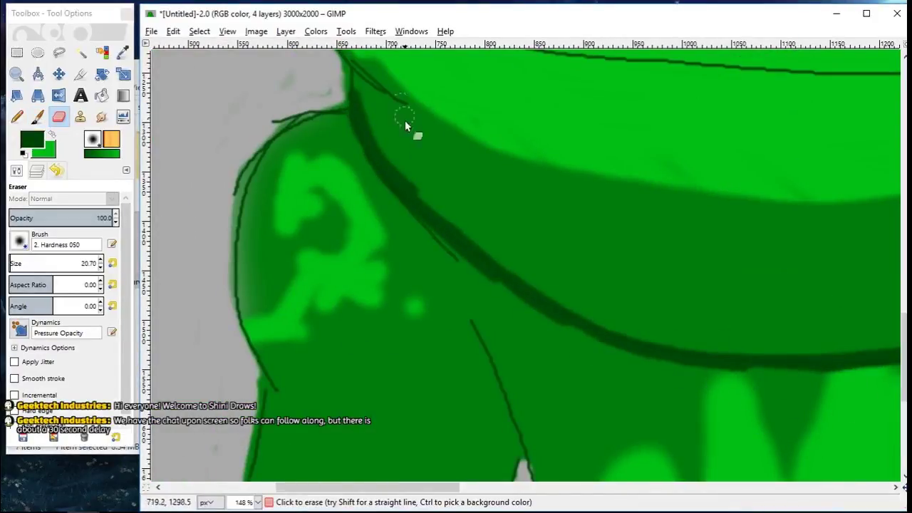
Step: Paint a dark green shadow along the lower lip's bottom edge and around the right corner of the mouth
drag(905, 342, 905, 294)
click(37, 117)
drag(354, 289, 483, 389)
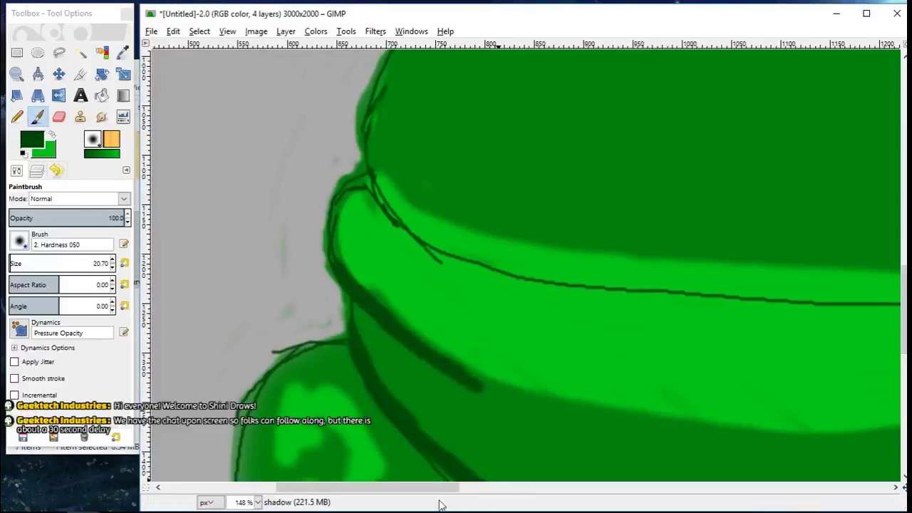
mouse_move(443, 490)
mouse_down()
mouse_move(517, 493)
mouse_move(502, 492)
mouse_up()
mouse_move(440, 416)
mouse_down()
mouse_move(268, 392)
mouse_move(668, 426)
mouse_up()
drag(556, 441, 734, 419)
drag(436, 490, 513, 491)
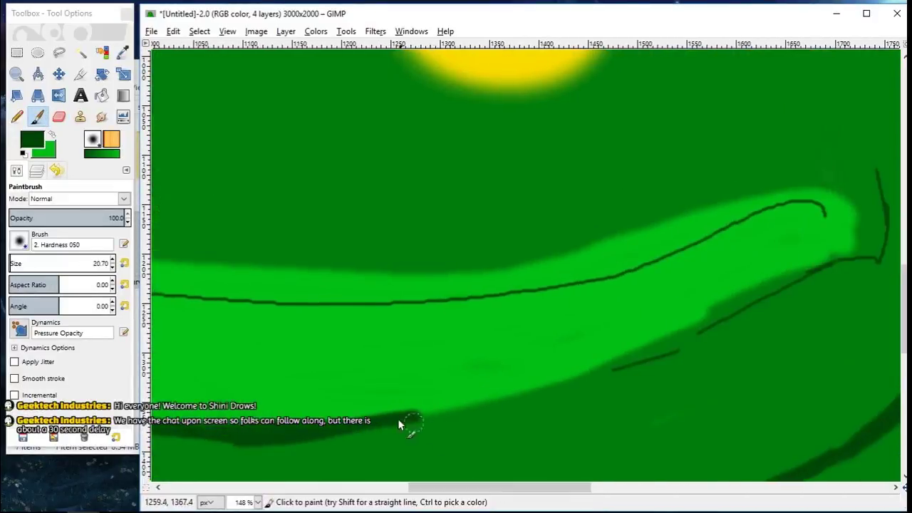
drag(428, 415, 883, 262)
drag(521, 491, 579, 492)
drag(649, 262, 597, 162)
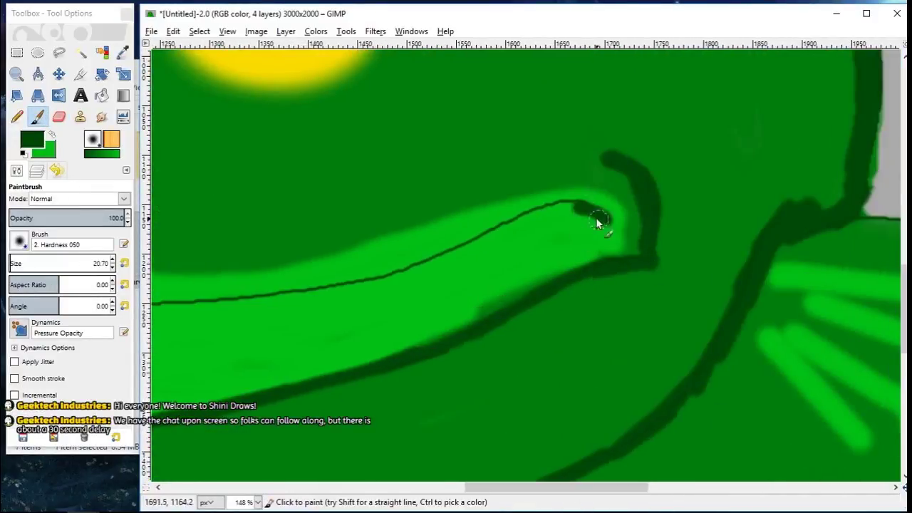
Step: Thicken the mouth line with dark green from its right end to the left corner of the mouth
drag(625, 489, 538, 488)
mouse_move(898, 208)
mouse_down()
mouse_move(706, 287)
mouse_move(543, 307)
mouse_up()
drag(520, 490, 480, 490)
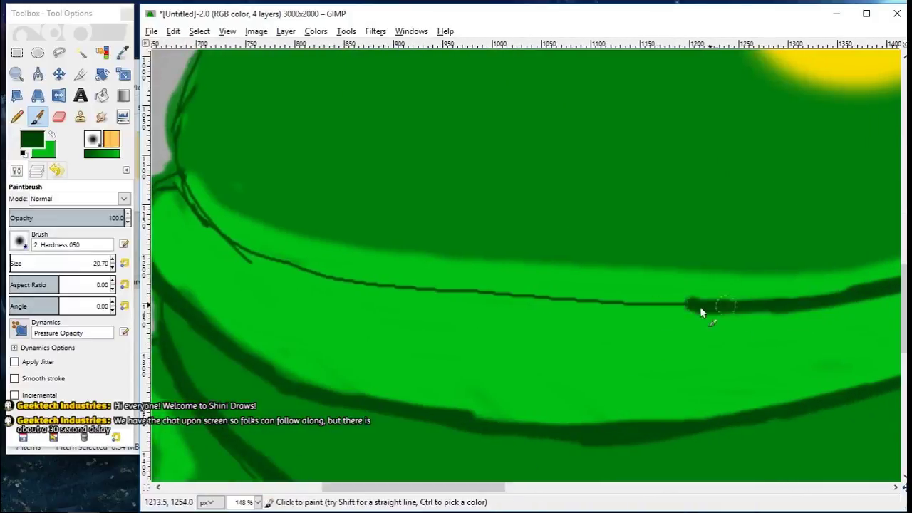
mouse_move(702, 308)
mouse_down()
mouse_move(258, 261)
mouse_move(163, 187)
mouse_up()
drag(389, 488, 338, 489)
drag(292, 248, 302, 268)
Step: Shade the inner edge of the left arm and the right edge of the torso in dark green
drag(904, 318, 902, 435)
mouse_move(466, 64)
mouse_down()
mouse_move(448, 192)
mouse_move(390, 421)
mouse_up()
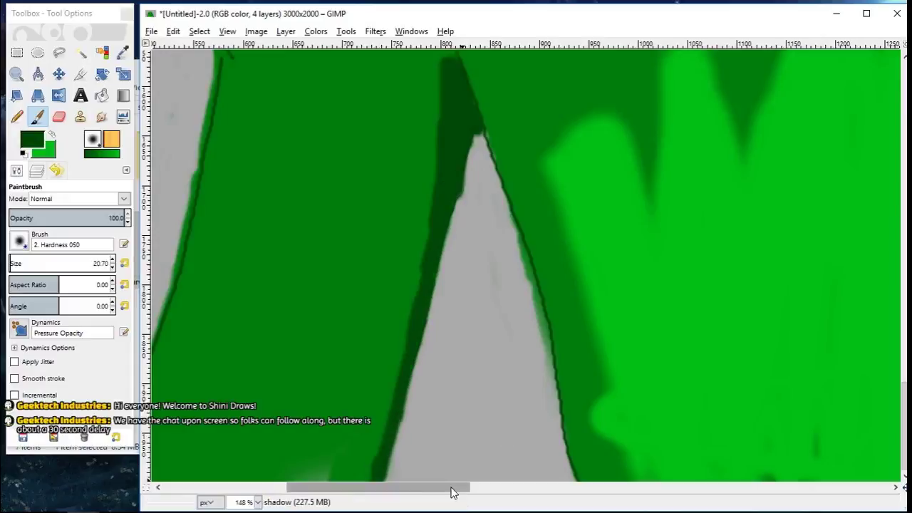
drag(452, 491, 678, 490)
drag(904, 416, 904, 399)
mouse_move(593, 148)
mouse_down()
mouse_move(624, 223)
mouse_move(596, 213)
mouse_move(506, 473)
mouse_up()
scroll(506, 474, down, 1)
drag(624, 133, 493, 403)
drag(595, 142, 542, 249)
Step: Shade the outer edge of the right arm in dark green and erase the shadow outside its outline
drag(595, 487, 712, 508)
scroll(498, 285, up, 4)
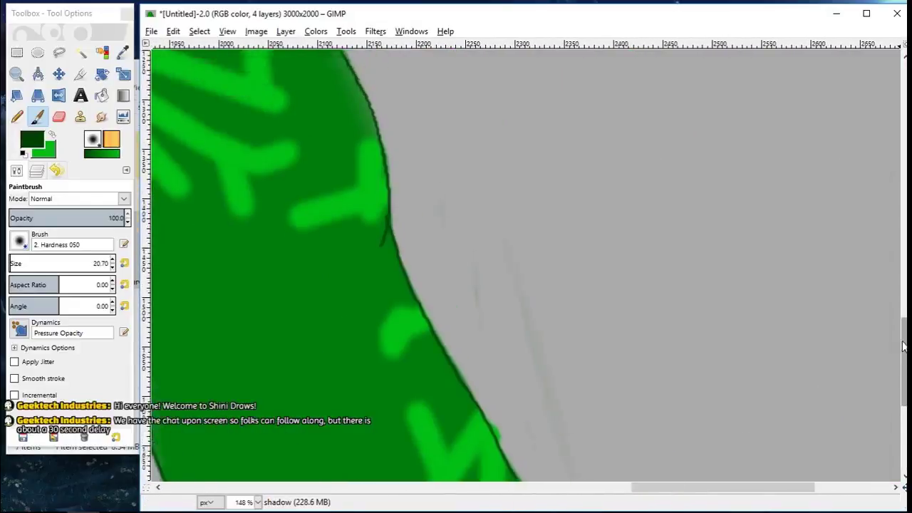
drag(381, 114, 580, 479)
drag(903, 388, 904, 427)
drag(573, 282, 671, 480)
click(59, 117)
drag(539, 170, 617, 319)
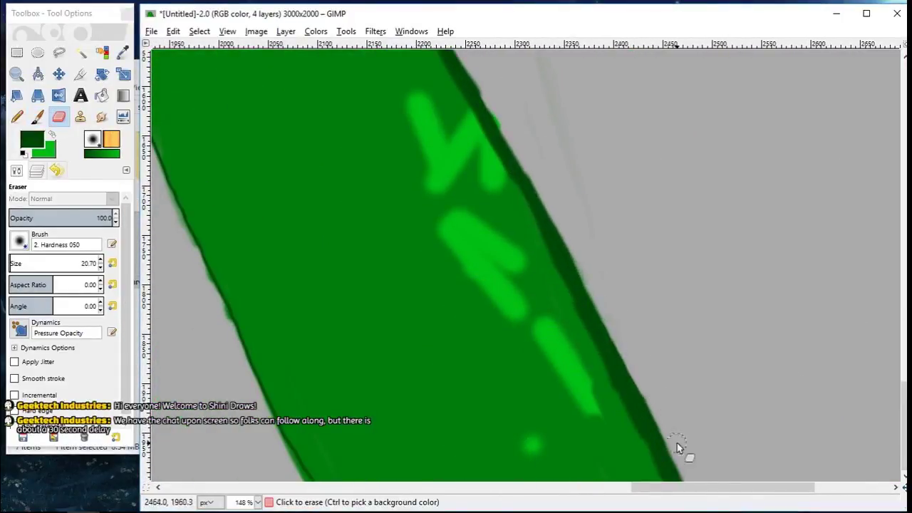
Step: Extend the dark green shading around the eyelids and over the back of the head and the right shoulder
click(17, 74)
click(57, 236)
click(265, 253)
click(265, 253)
drag(630, 490, 367, 491)
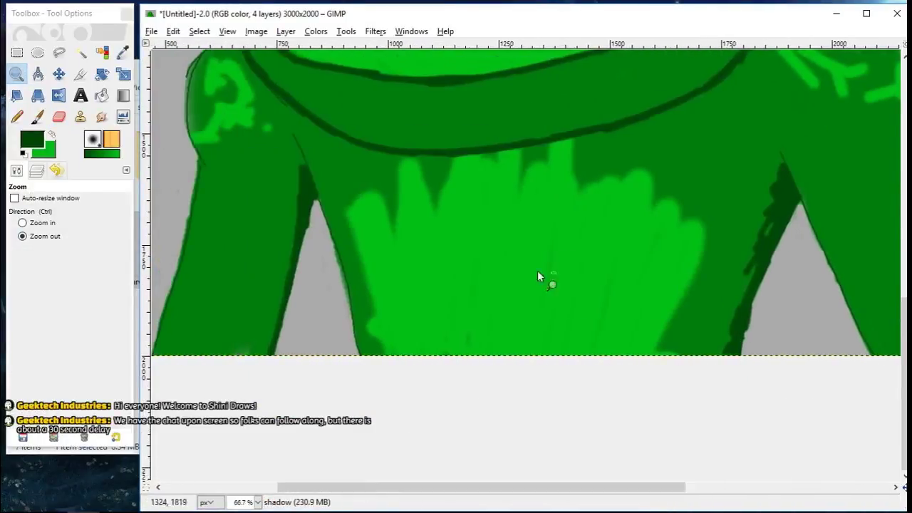
click(538, 277)
mouse_move(903, 370)
mouse_down()
mouse_move(903, 237)
mouse_move(904, 281)
mouse_move(903, 269)
mouse_up()
click(38, 116)
click(37, 171)
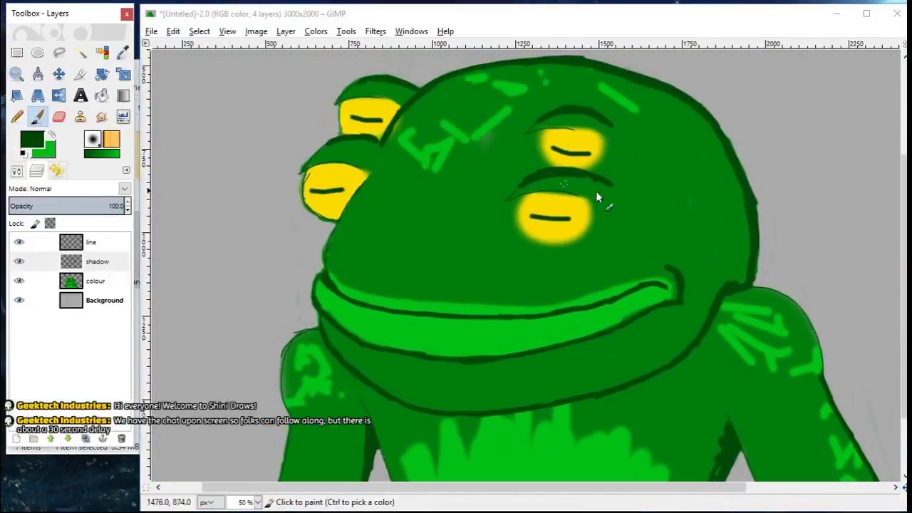
drag(611, 125, 614, 142)
drag(611, 200, 606, 227)
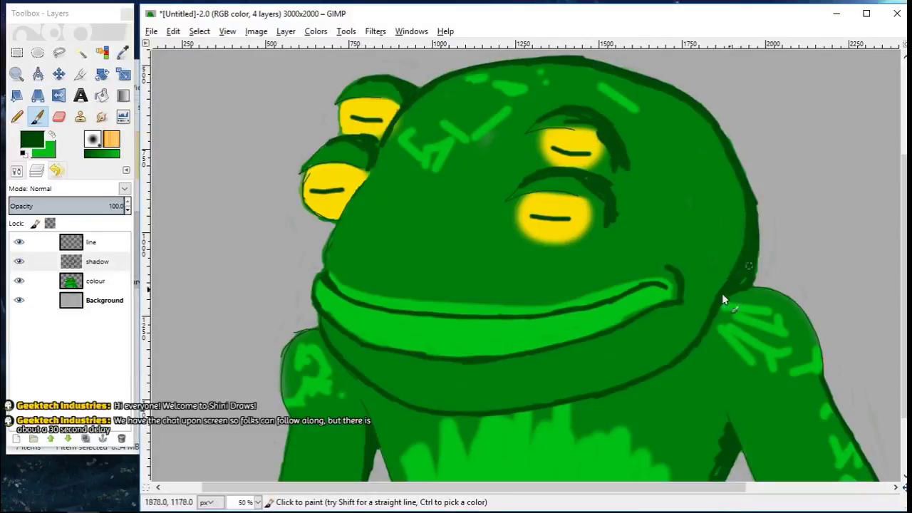
mouse_move(721, 293)
mouse_down()
mouse_move(697, 124)
mouse_move(717, 146)
mouse_move(713, 235)
mouse_move(704, 118)
mouse_move(541, 62)
mouse_move(721, 209)
mouse_move(709, 209)
mouse_move(700, 149)
mouse_move(616, 85)
mouse_move(690, 139)
mouse_move(707, 215)
mouse_move(759, 307)
mouse_move(790, 306)
mouse_move(814, 366)
mouse_up()
Step: Lower the "shadow" layer's opacity to 63
click(107, 259)
click(128, 212)
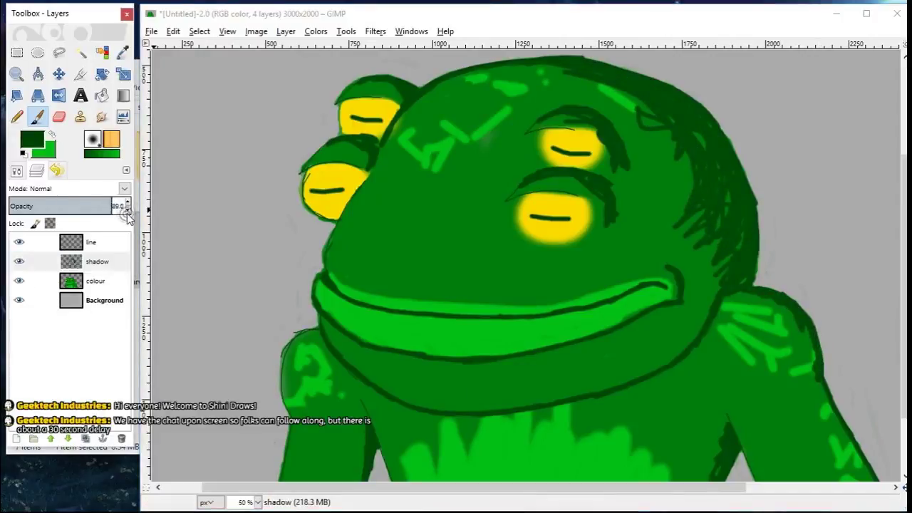
drag(127, 211, 147, 189)
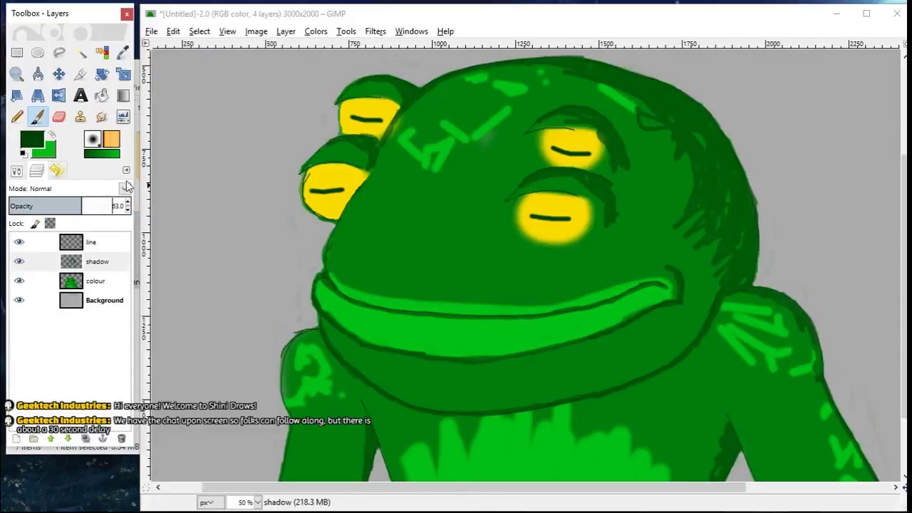
Step: Examine how the softened shading looks across the whole creature
click(18, 76)
click(18, 171)
click(53, 238)
click(188, 164)
drag(905, 277, 905, 225)
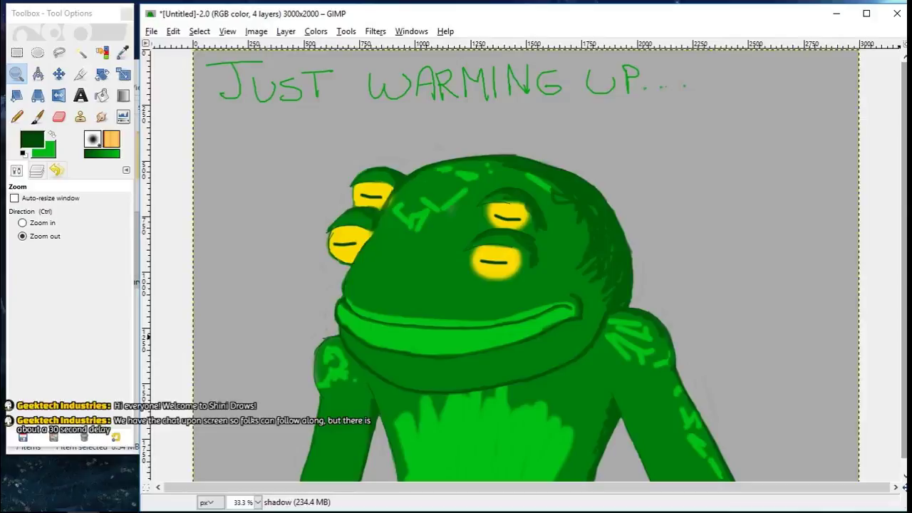
scroll(896, 313, down, 1)
click(36, 170)
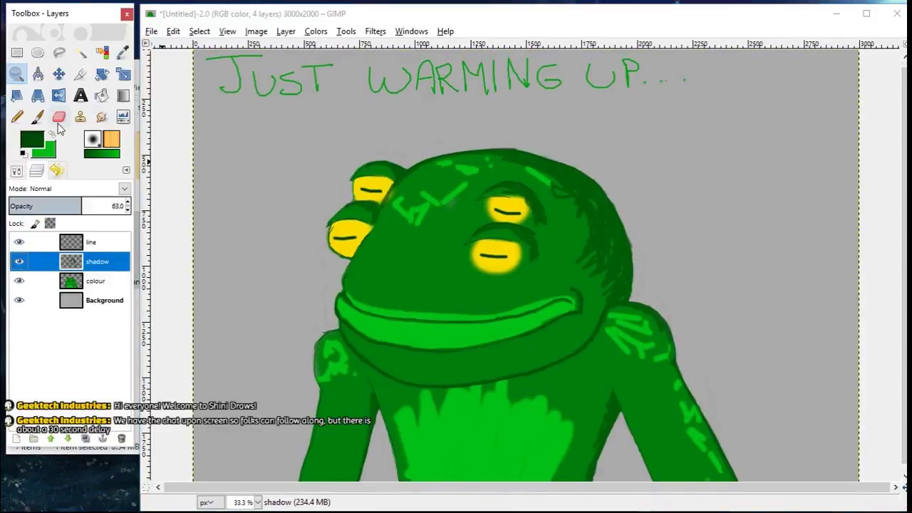
Step: Blend the dark green shading on the "shadow" layer with the Smudge tool around the head, eyelids and outer right arm
click(101, 117)
click(17, 171)
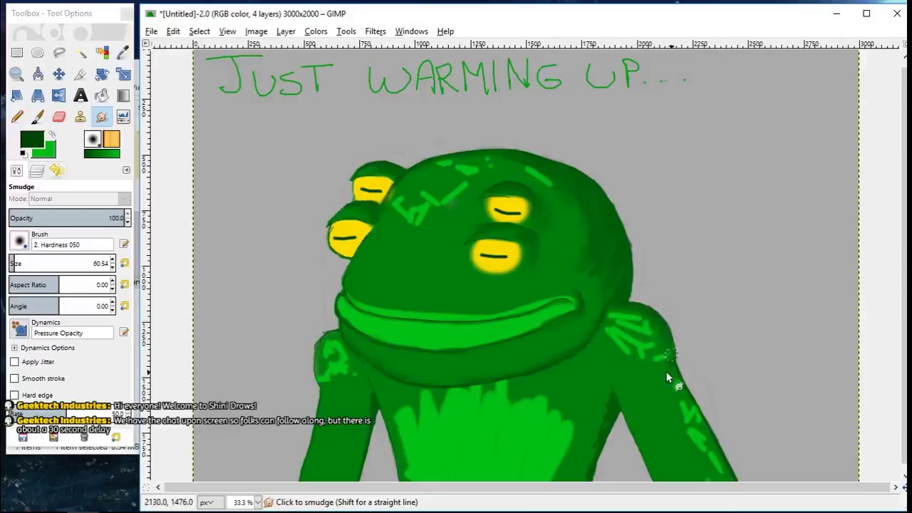
mouse_move(669, 367)
mouse_down()
mouse_move(715, 428)
mouse_move(738, 481)
mouse_up()
Step: Smudge the light green patches on the "colour" layer over the head, belly, both shoulders and the right arm
click(37, 170)
drag(326, 350, 341, 373)
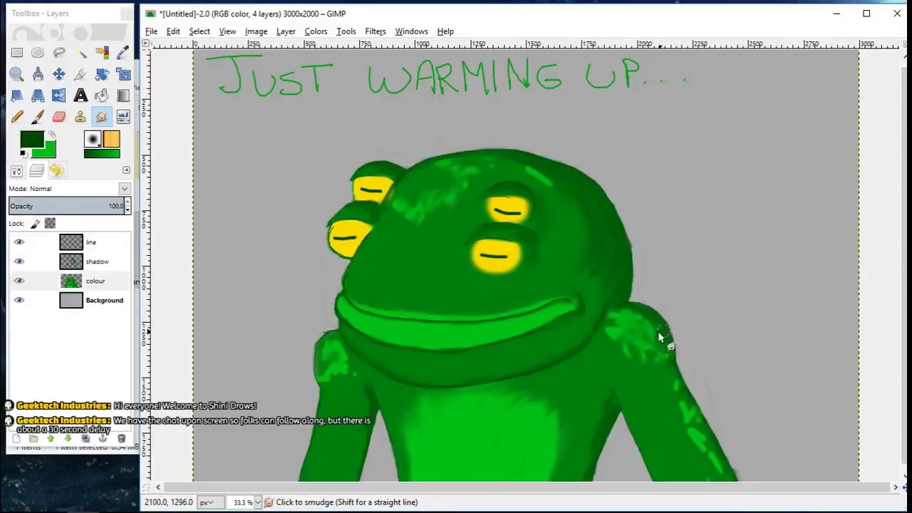
mouse_move(680, 399)
mouse_down()
mouse_move(689, 431)
mouse_move(716, 460)
mouse_up()
drag(349, 360, 335, 374)
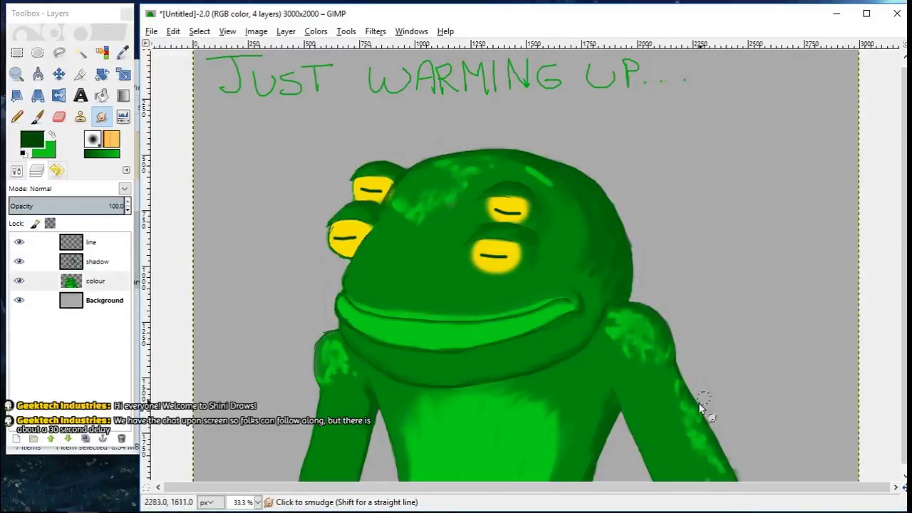
scroll(641, 356, down, 1)
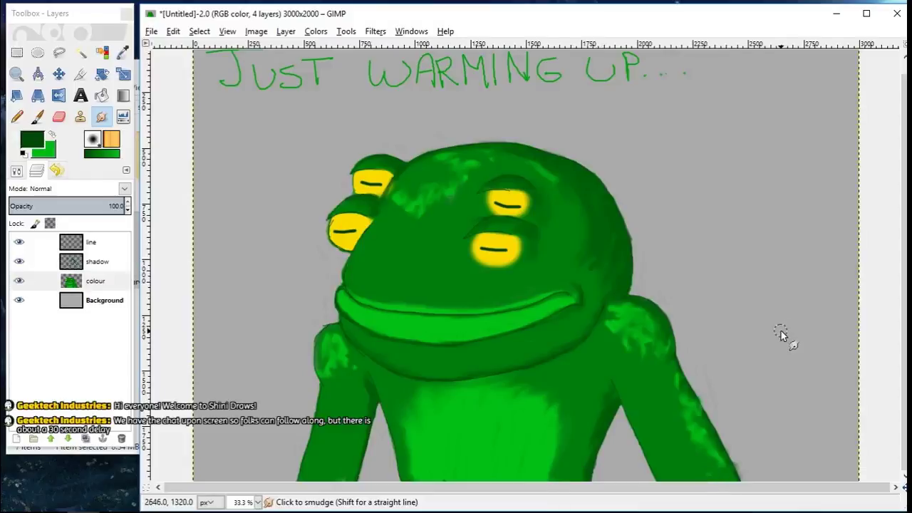
Step: Save the image as frogger.xcf in the "warm ups" folder inside Desktop/Sarge
click(151, 32)
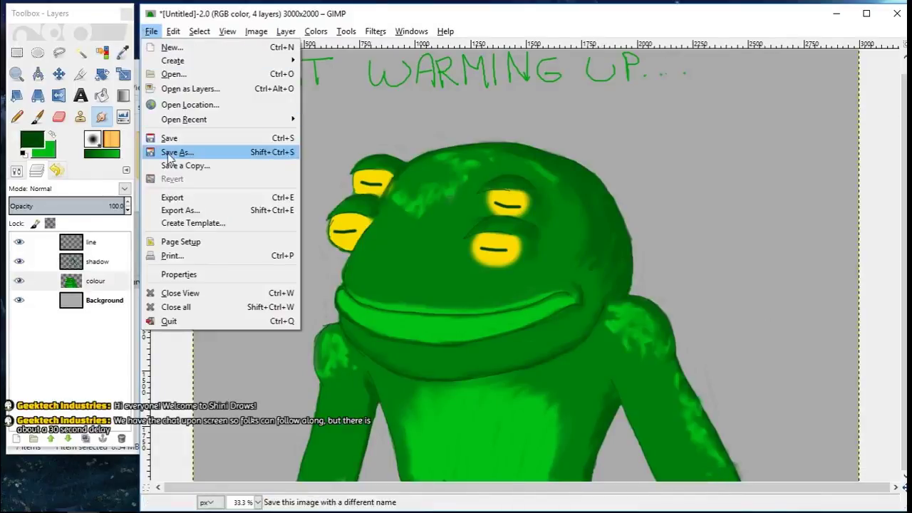
click(181, 151)
text(frogger.xcf)
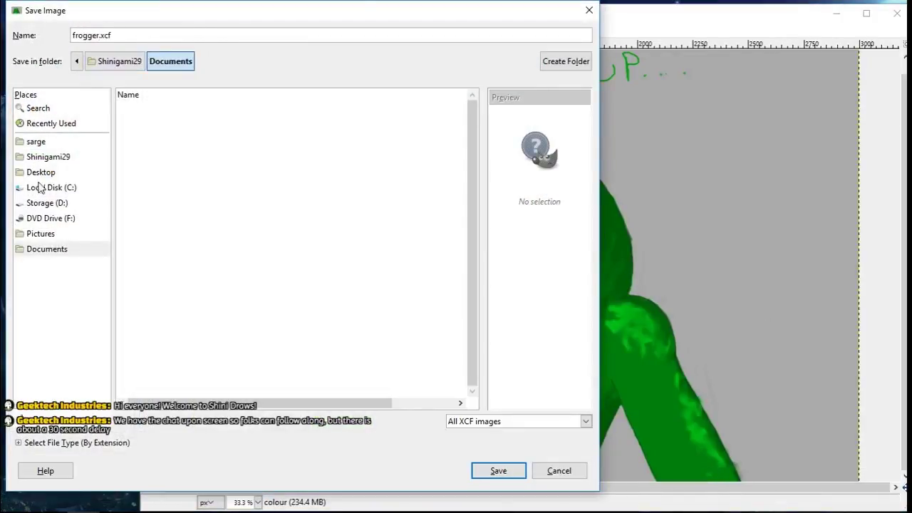
click(37, 142)
click(43, 172)
click(130, 111)
double_click(130, 111)
double_click(130, 111)
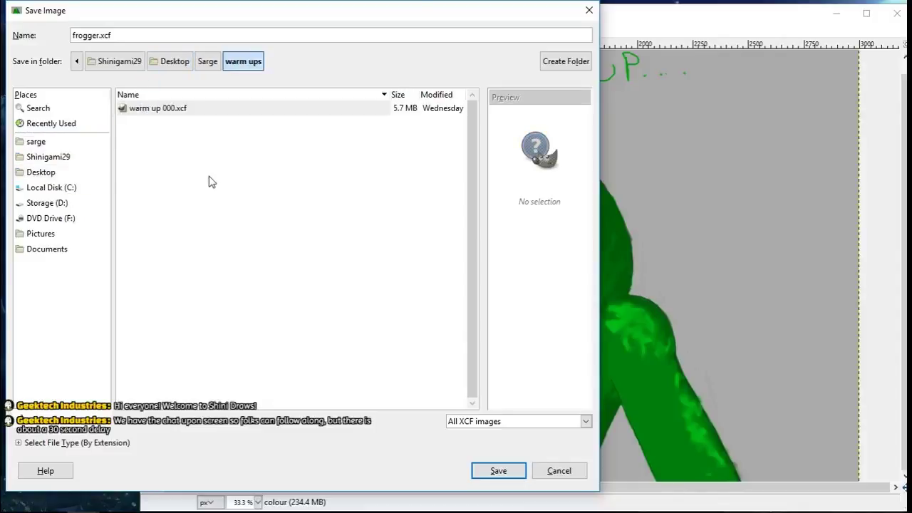
click(500, 470)
Step: Delete the "colour", "shadow" and "line" layers and add a transparent 3000 x 2000 px layer named "sketch"
click(121, 439)
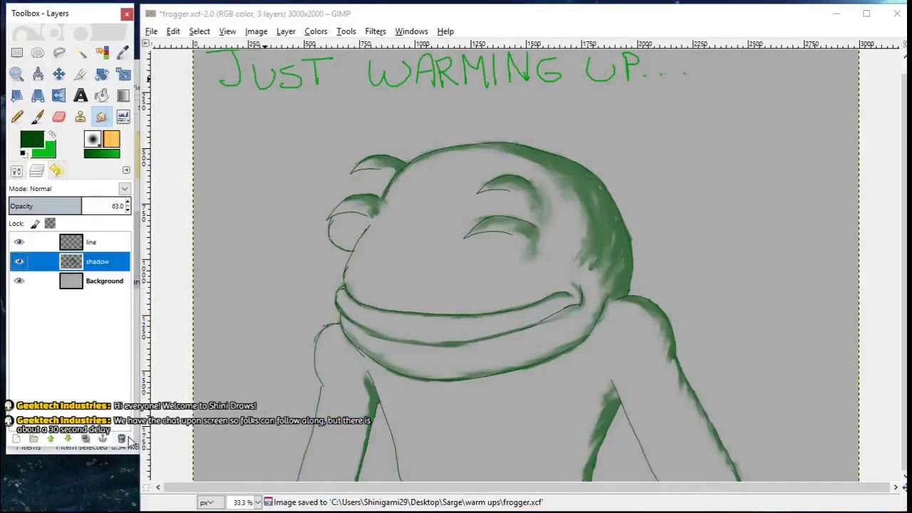
click(121, 438)
click(121, 438)
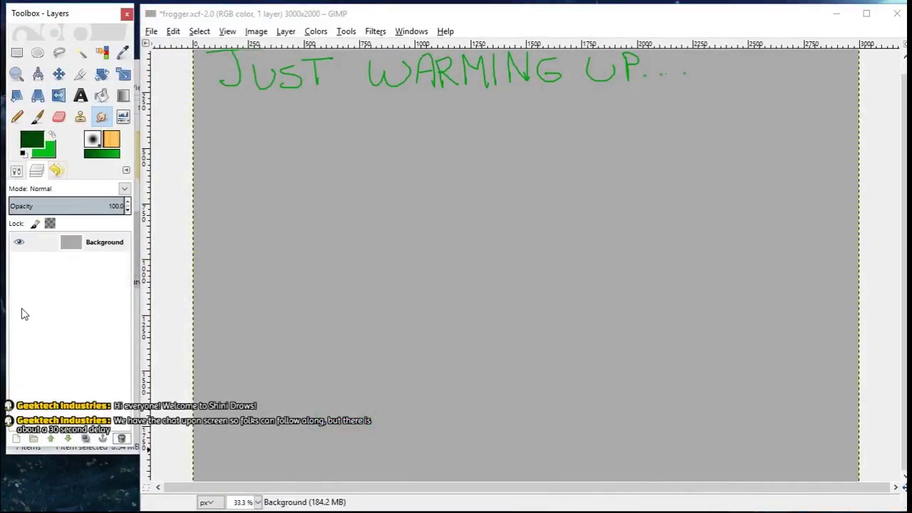
click(16, 439)
text(sketch)
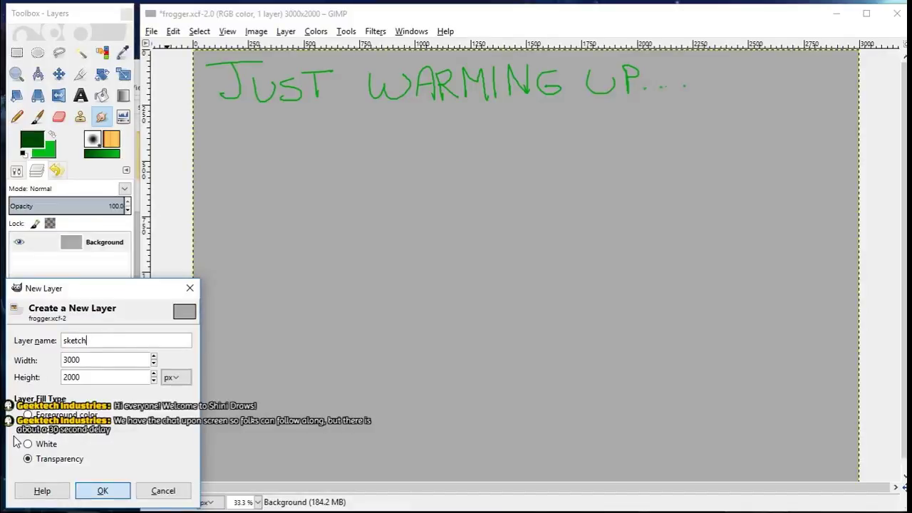
click(103, 490)
Step: Sketch a round head with cross guidelines, parted bobbed hair, a headband, neck and shoulders using the Pencil at size 4
double_click(17, 116)
double_click(101, 264)
text(4)
key(Return)
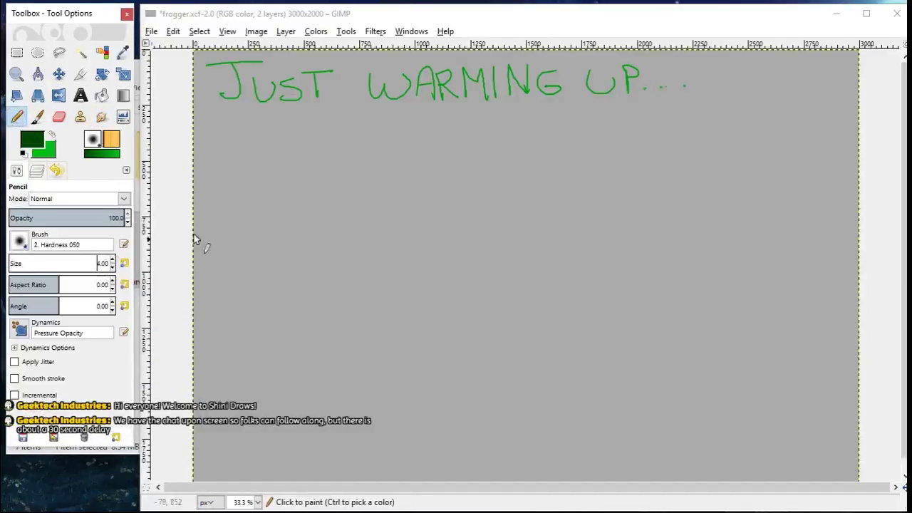
mouse_move(518, 182)
mouse_down()
mouse_move(525, 407)
mouse_move(580, 373)
mouse_move(512, 179)
mouse_move(658, 299)
mouse_up()
mouse_move(477, 177)
mouse_down()
mouse_move(560, 399)
mouse_move(468, 460)
mouse_move(690, 499)
mouse_move(271, 277)
mouse_move(390, 362)
mouse_move(529, 118)
mouse_up()
drag(619, 161, 639, 426)
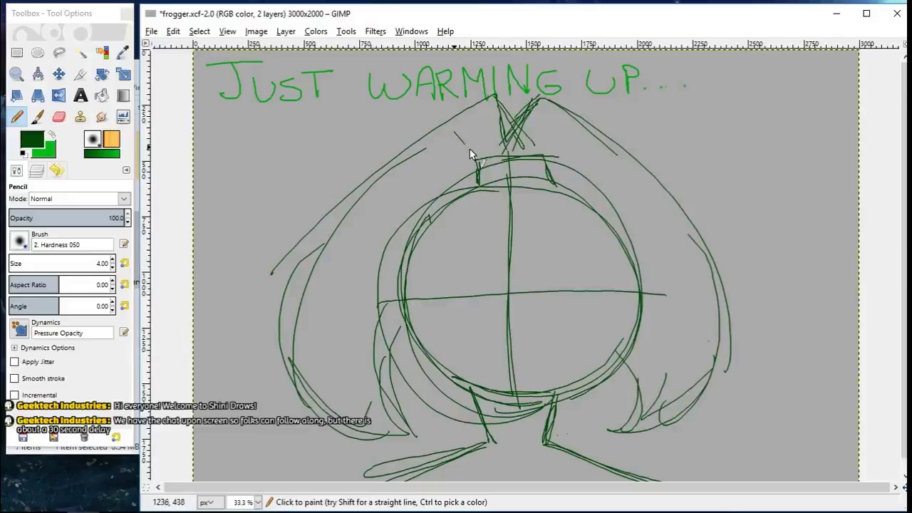
mouse_move(469, 149)
mouse_down()
mouse_move(548, 141)
mouse_move(382, 216)
mouse_move(558, 162)
mouse_move(481, 209)
mouse_up()
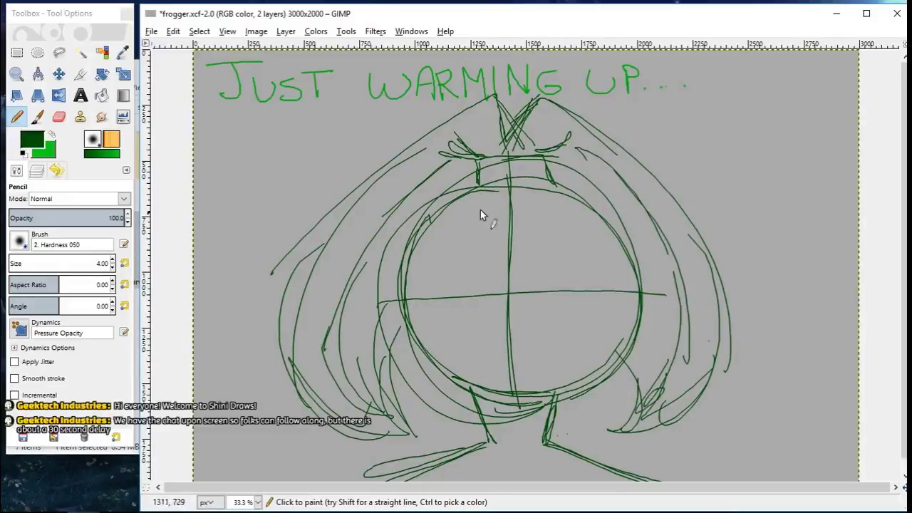
Step: Sketch the face with two detailed eyes, crossed nose and mouth lines, cheek strokes and a frame around the right eye
drag(520, 178, 512, 387)
drag(490, 310, 537, 359)
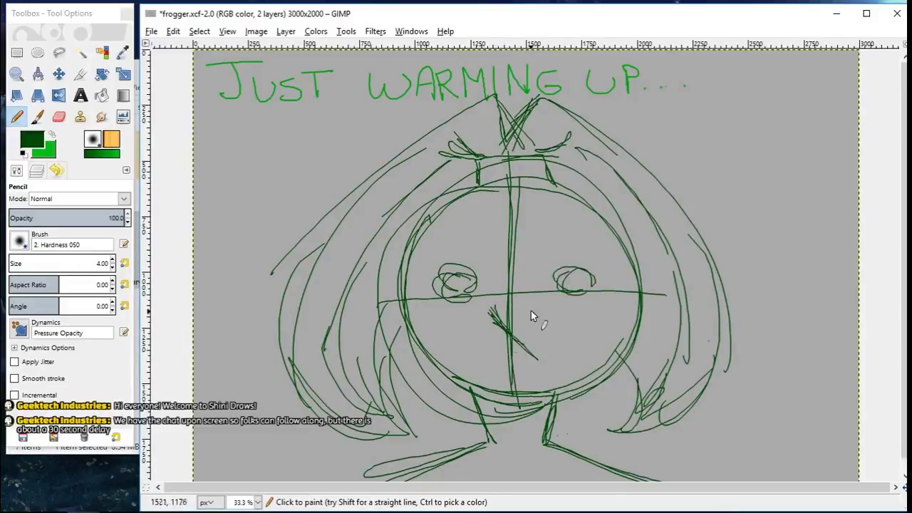
mouse_move(453, 220)
mouse_down()
mouse_move(555, 214)
mouse_move(631, 246)
mouse_move(414, 289)
mouse_move(418, 363)
mouse_move(656, 314)
mouse_move(611, 343)
mouse_up()
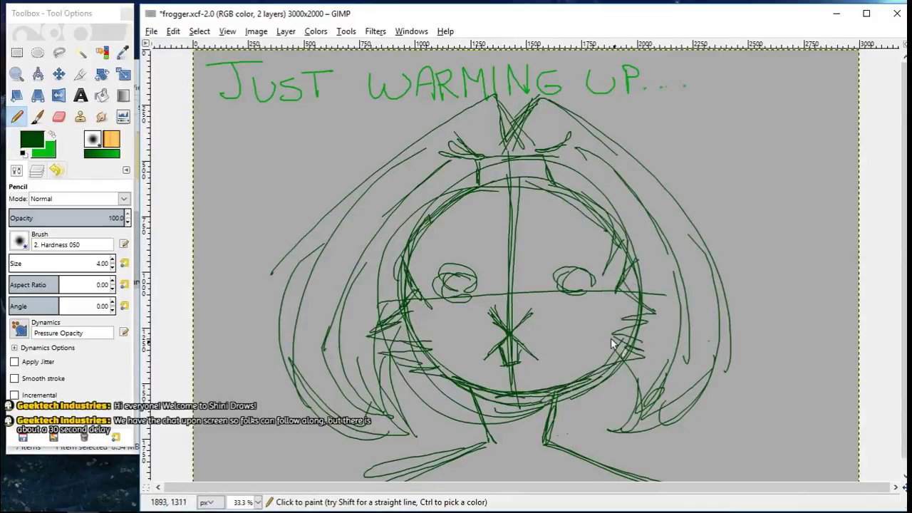
drag(438, 287, 470, 290)
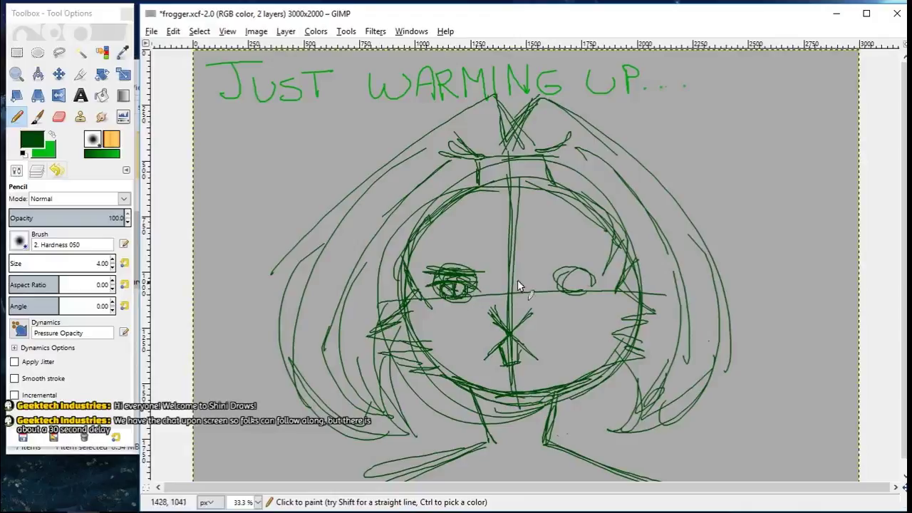
mouse_move(545, 314)
mouse_down()
mouse_move(627, 306)
mouse_move(643, 250)
mouse_move(605, 329)
mouse_move(654, 317)
mouse_move(624, 291)
mouse_move(593, 285)
mouse_move(572, 301)
mouse_move(597, 286)
mouse_move(578, 288)
mouse_up()
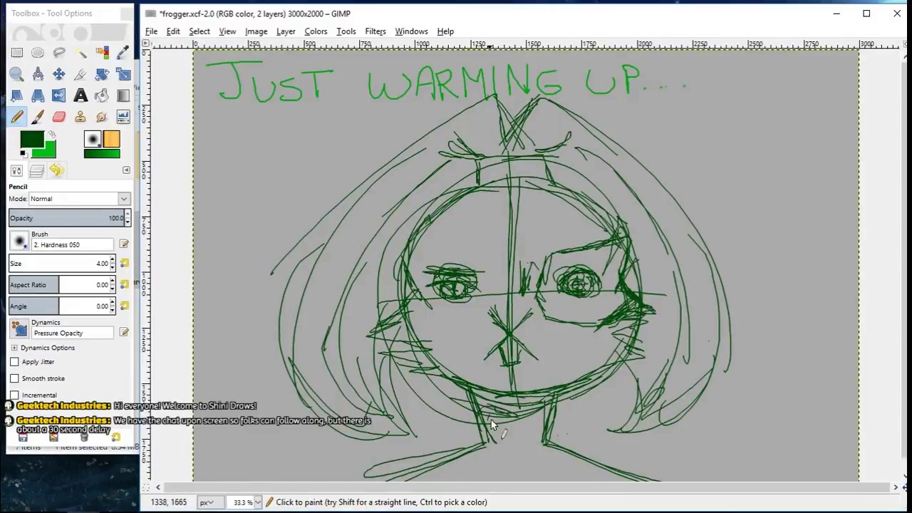
Step: Sketch a high collar around the neck, sloping shoulder lines and a strap across each shoulder
mouse_move(491, 420)
mouse_down()
mouse_move(513, 456)
mouse_move(457, 400)
mouse_move(476, 451)
mouse_up()
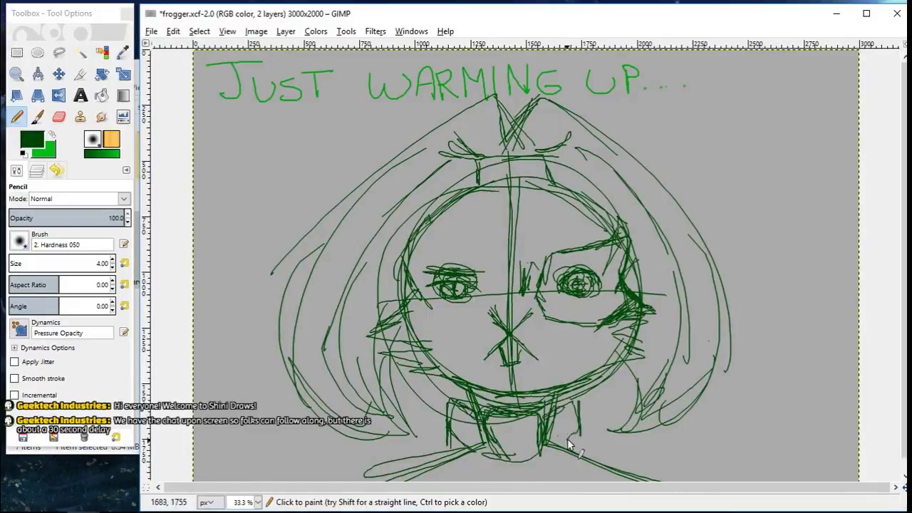
mouse_move(570, 446)
mouse_down()
mouse_move(463, 406)
mouse_move(452, 438)
mouse_move(335, 472)
mouse_up()
drag(613, 445, 677, 479)
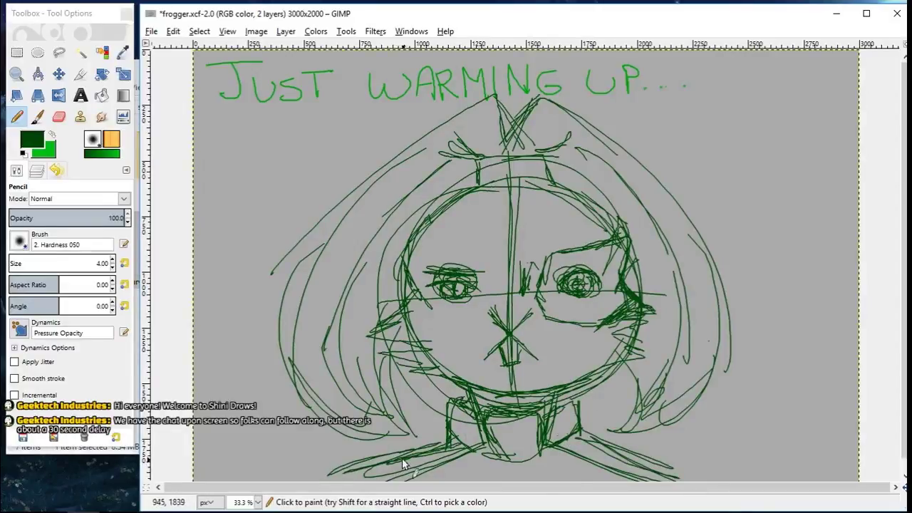
drag(402, 458, 322, 477)
drag(904, 406, 904, 418)
drag(632, 442, 714, 480)
drag(397, 440, 299, 478)
drag(656, 457, 721, 481)
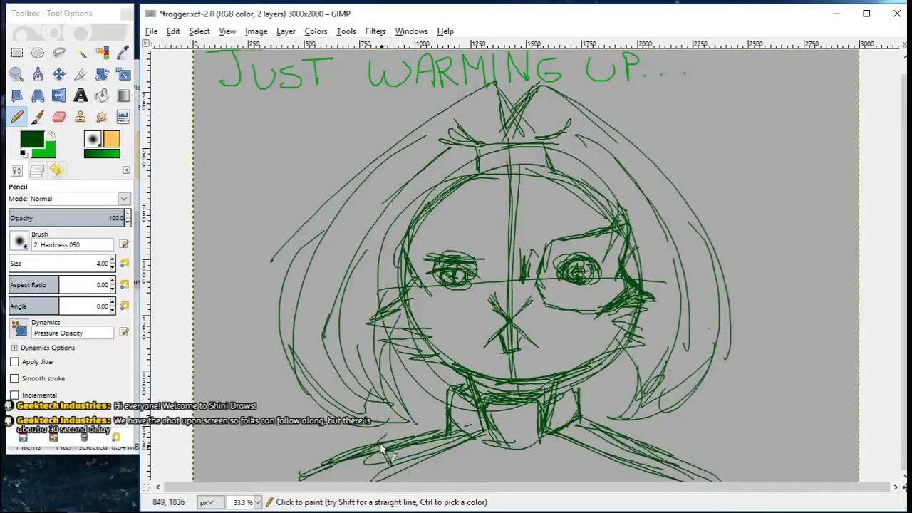
drag(381, 448, 426, 432)
drag(619, 437, 655, 463)
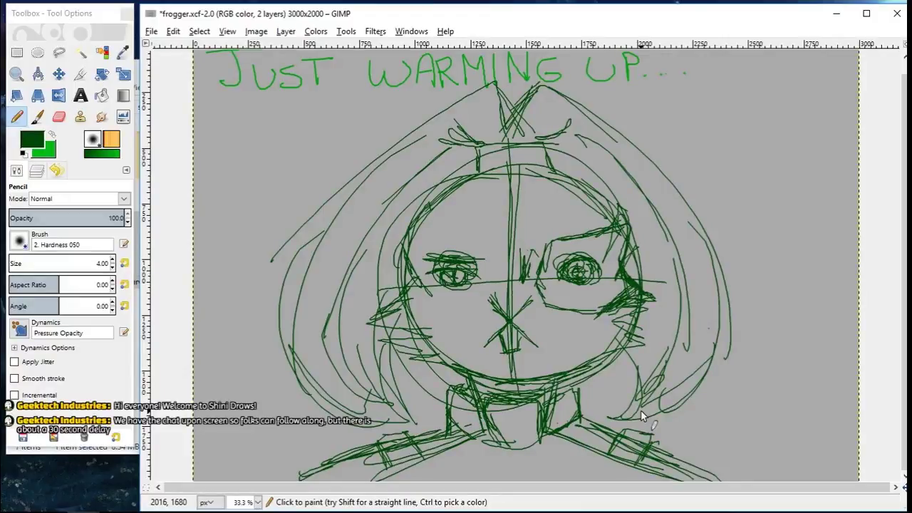
Step: Add a transparent layer named "colour" and move it beneath the "sketch" layer
click(37, 169)
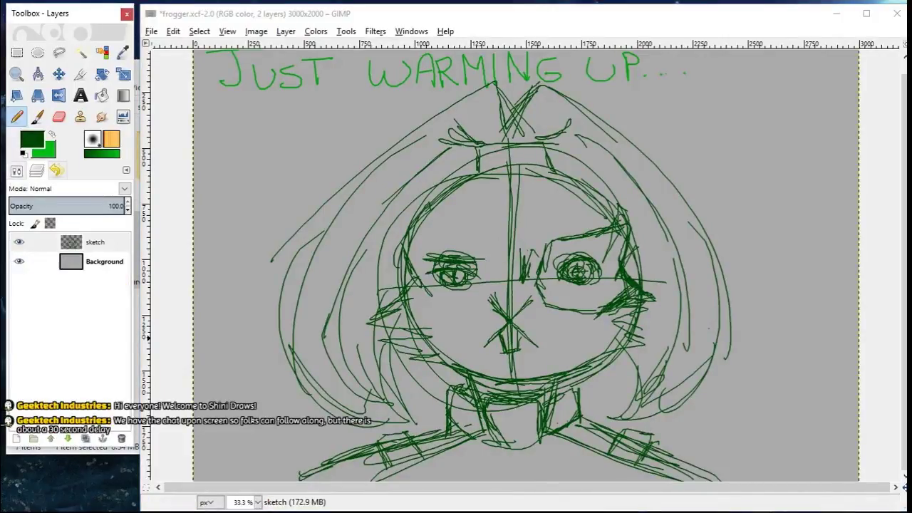
click(15, 438)
text(colour)
key(Return)
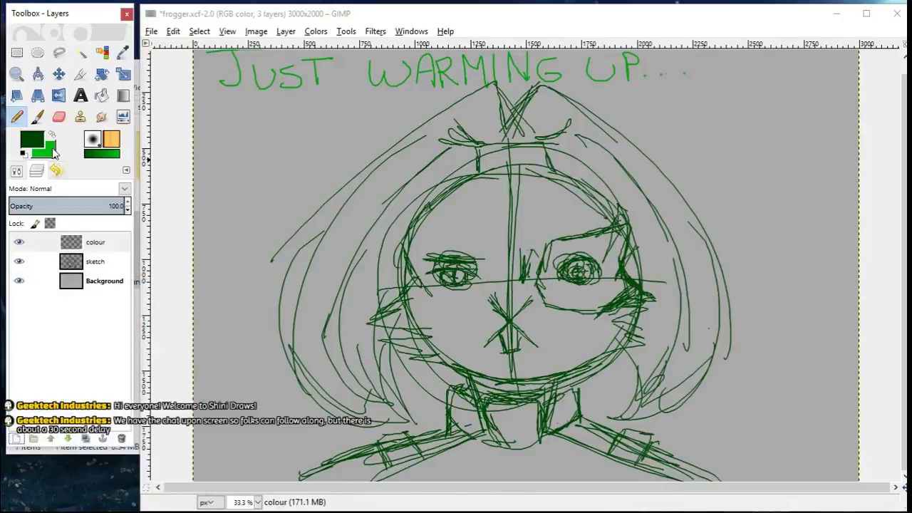
drag(85, 241, 92, 272)
Step: Set up the Paintbrush at size 93.62 with white as the foreground colour and black as the background colour
key(d)
double_click(38, 116)
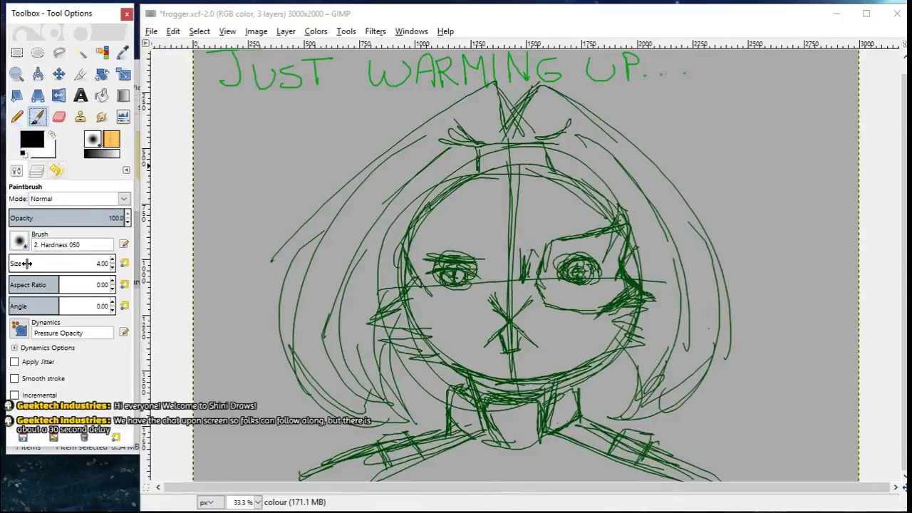
drag(25, 264, 36, 264)
drag(493, 156, 484, 108)
key(ctrl+x)
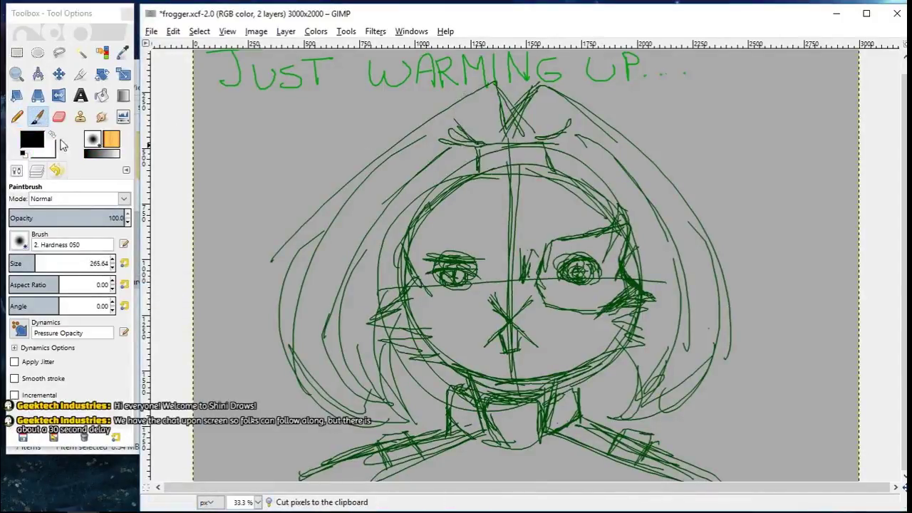
click(52, 134)
click(18, 263)
Step: Paint the character's hair, face, neck and shoulders white on the Background layer
mouse_move(518, 136)
mouse_down()
mouse_move(491, 90)
mouse_move(471, 135)
mouse_move(360, 200)
mouse_move(295, 313)
mouse_move(374, 411)
mouse_move(456, 178)
mouse_move(346, 224)
mouse_move(437, 208)
mouse_up()
mouse_move(533, 114)
mouse_down()
mouse_move(567, 107)
mouse_move(648, 399)
mouse_move(696, 259)
mouse_up()
mouse_move(536, 155)
mouse_down()
mouse_move(647, 368)
mouse_move(531, 148)
mouse_move(585, 124)
mouse_move(575, 128)
mouse_move(685, 348)
mouse_move(655, 362)
mouse_move(691, 299)
mouse_move(687, 262)
mouse_move(519, 160)
mouse_move(547, 177)
mouse_move(529, 280)
mouse_move(643, 323)
mouse_move(638, 349)
mouse_move(424, 361)
mouse_move(499, 384)
mouse_move(388, 329)
mouse_move(387, 288)
mouse_move(501, 369)
mouse_move(481, 330)
mouse_move(574, 347)
mouse_move(467, 311)
mouse_move(444, 282)
mouse_move(480, 171)
mouse_move(456, 182)
mouse_up()
mouse_move(476, 409)
mouse_down()
mouse_move(525, 455)
mouse_move(484, 409)
mouse_move(677, 484)
mouse_move(648, 470)
mouse_move(659, 459)
mouse_move(428, 445)
mouse_move(392, 456)
mouse_move(529, 483)
mouse_move(413, 480)
mouse_move(697, 478)
mouse_move(705, 470)
mouse_up()
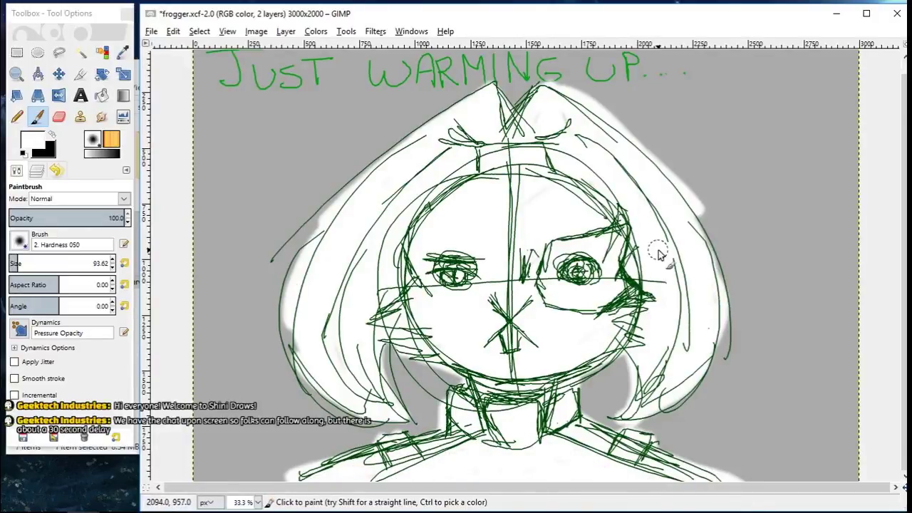
Step: Undo the white painting made on the Background layer
click(37, 171)
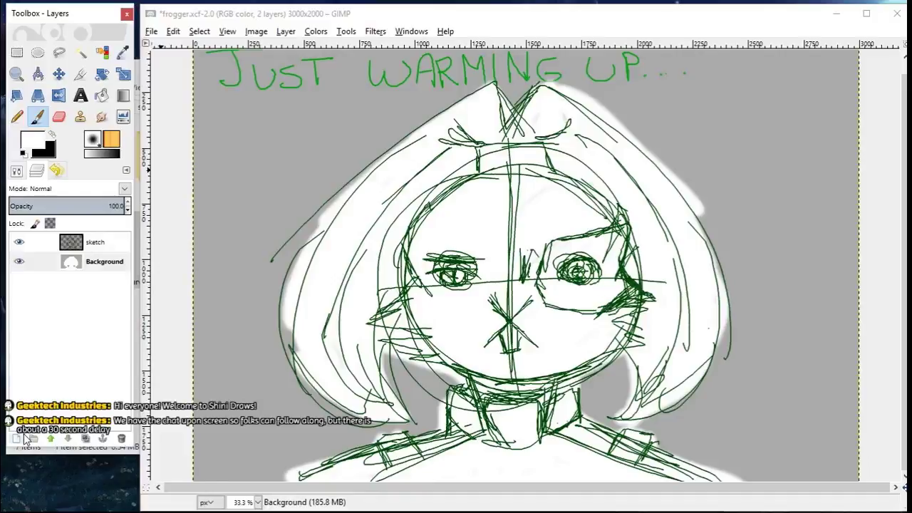
key(ctrl+z)
key(ctrl+z)
key(ctrl+z)
key(ctrl+z)
key(ctrl+z)
key(ctrl+z)
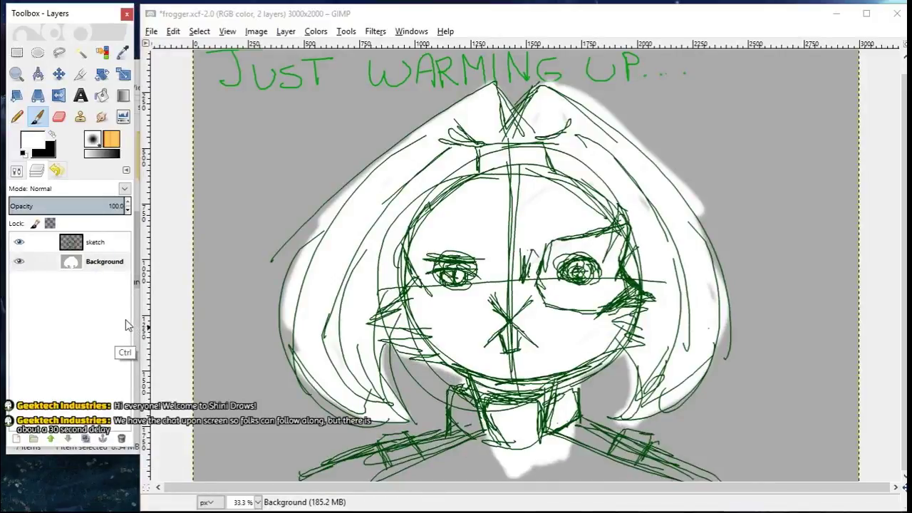
Step: Add a transparent "colour" layer beneath the sketch and paint the hair, face, neck and shoulders white on it
click(20, 436)
click(103, 491)
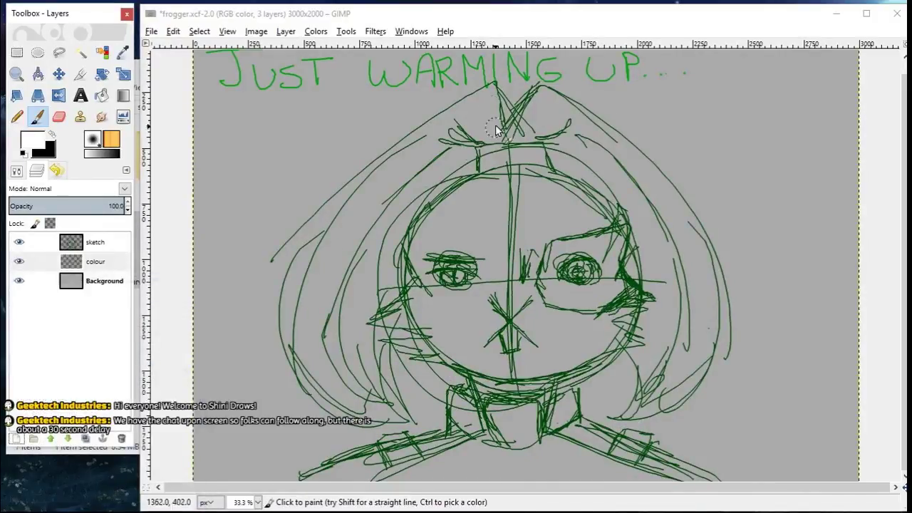
mouse_move(495, 121)
mouse_down()
mouse_move(357, 192)
mouse_move(295, 275)
mouse_move(319, 386)
mouse_move(363, 399)
mouse_move(428, 183)
mouse_move(464, 153)
mouse_move(383, 214)
mouse_move(324, 389)
mouse_move(367, 306)
mouse_move(292, 370)
mouse_move(378, 381)
mouse_up()
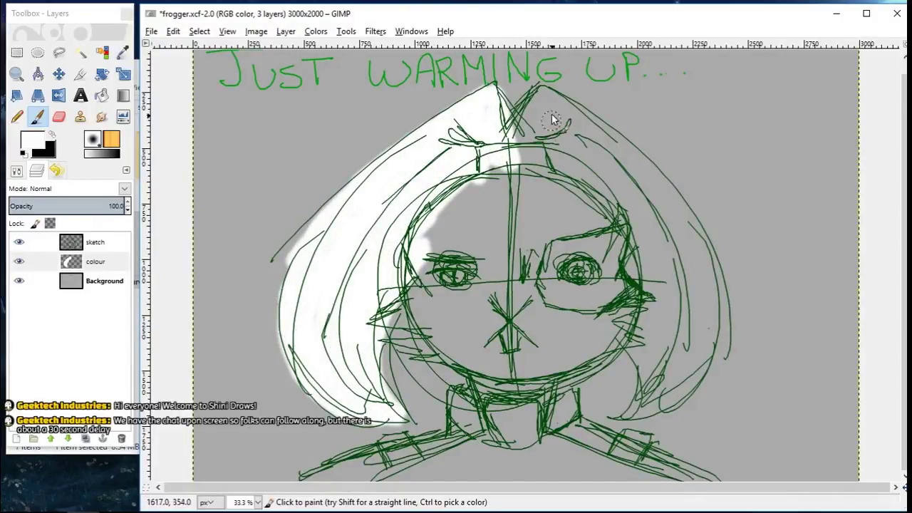
mouse_move(555, 120)
mouse_down()
mouse_move(497, 126)
mouse_move(524, 162)
mouse_move(527, 116)
mouse_move(545, 93)
mouse_move(611, 136)
mouse_move(672, 198)
mouse_move(727, 305)
mouse_move(712, 307)
mouse_move(698, 370)
mouse_move(628, 419)
mouse_move(647, 374)
mouse_move(669, 392)
mouse_move(567, 130)
mouse_move(694, 308)
mouse_move(540, 184)
mouse_move(557, 171)
mouse_move(649, 306)
mouse_move(669, 240)
mouse_move(481, 166)
mouse_move(425, 273)
mouse_move(498, 214)
mouse_move(460, 326)
mouse_move(603, 253)
mouse_move(526, 379)
mouse_move(560, 403)
mouse_move(619, 285)
mouse_move(514, 288)
mouse_move(399, 329)
mouse_move(471, 254)
mouse_move(463, 388)
mouse_move(492, 443)
mouse_move(558, 404)
mouse_move(658, 477)
mouse_move(651, 464)
mouse_move(615, 491)
mouse_move(494, 483)
mouse_move(437, 445)
mouse_move(391, 445)
mouse_move(392, 456)
mouse_move(340, 482)
mouse_move(377, 452)
mouse_up()
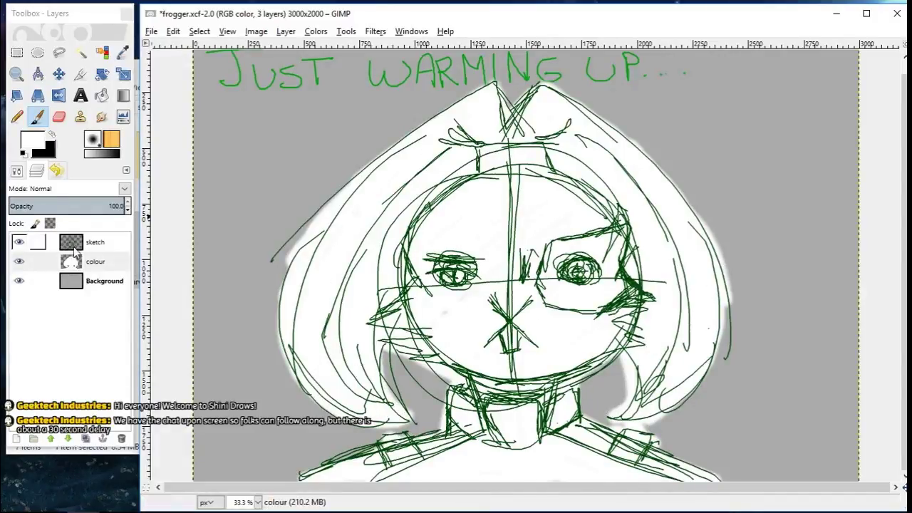
Step: Add a transparent layer named "line" above the "sketch" layer and choose dark green as the foreground colour
click(16, 439)
text(line)
key(Return)
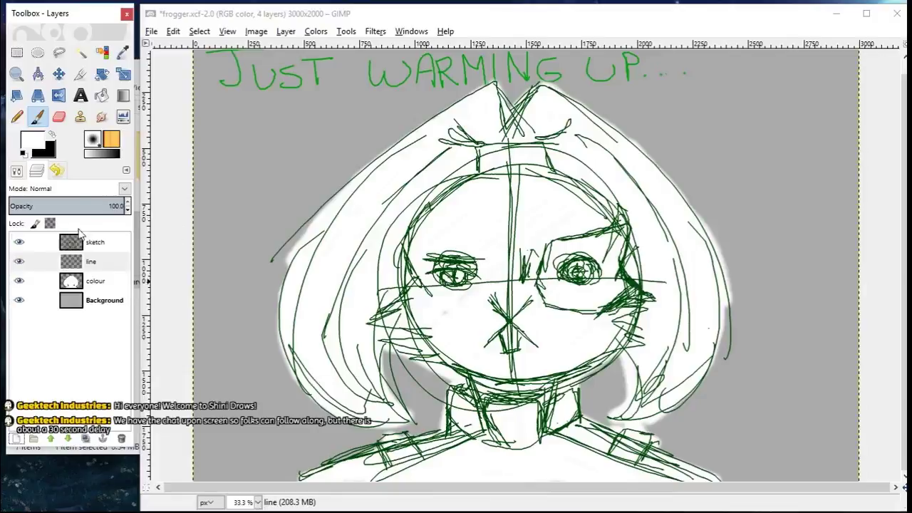
click(30, 139)
click(342, 269)
click(351, 320)
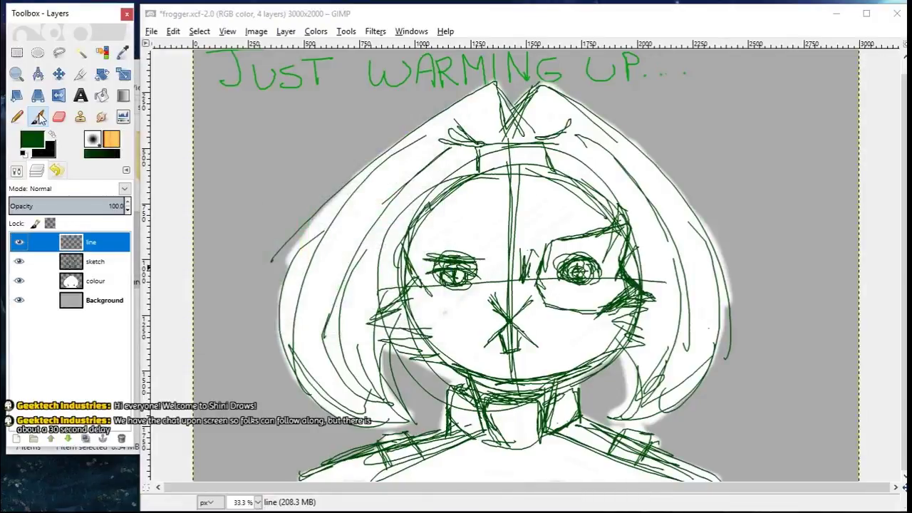
Step: Set the paintbrush size to 5 and ink clean outlines of the hair, face, collar and shoulders on the "line" layer
click(16, 170)
click(112, 262)
click(112, 260)
click(112, 260)
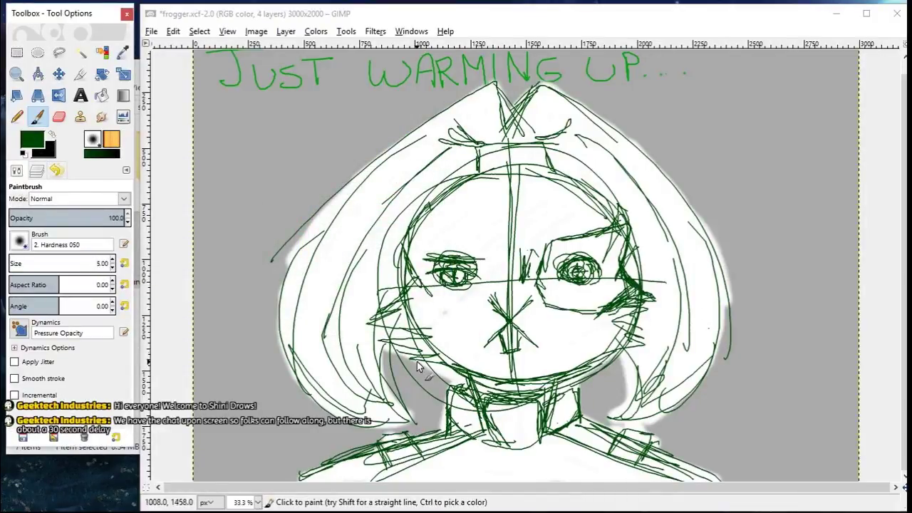
drag(451, 181, 373, 258)
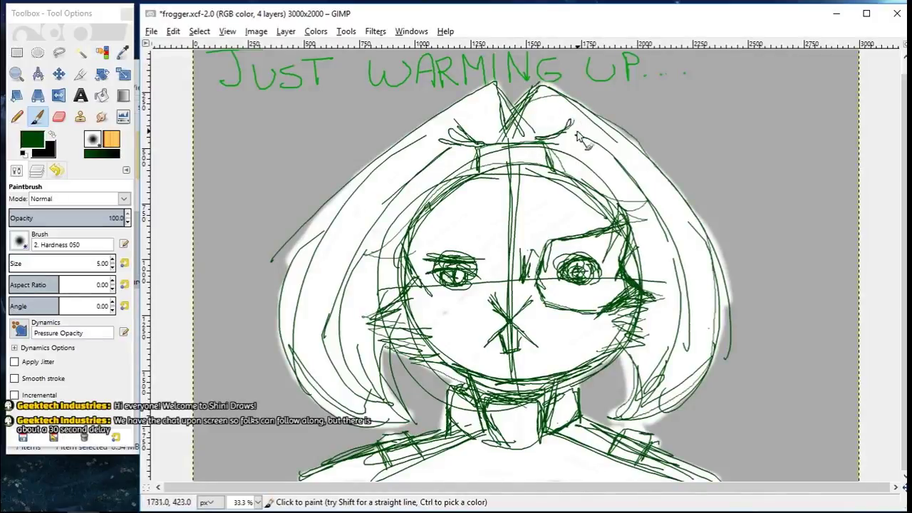
key(ctrl+z)
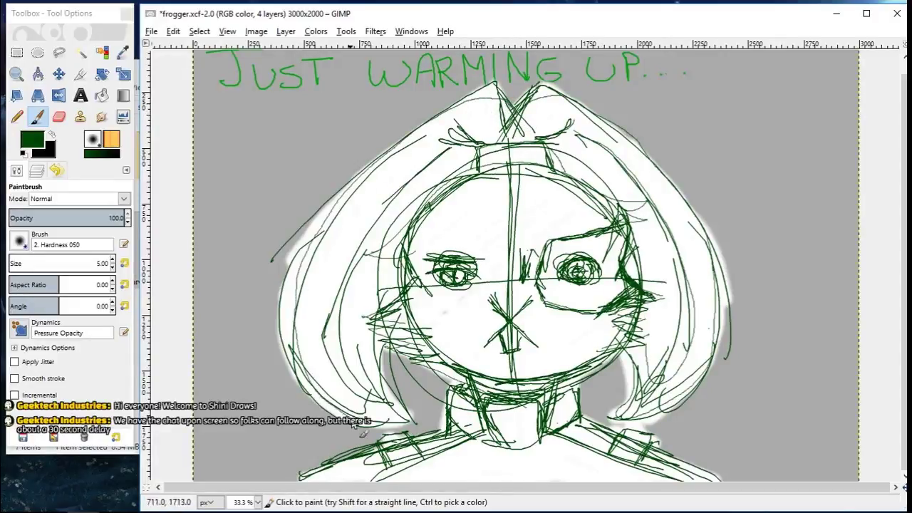
mouse_move(403, 169)
mouse_down()
mouse_move(320, 305)
mouse_move(383, 417)
mouse_up()
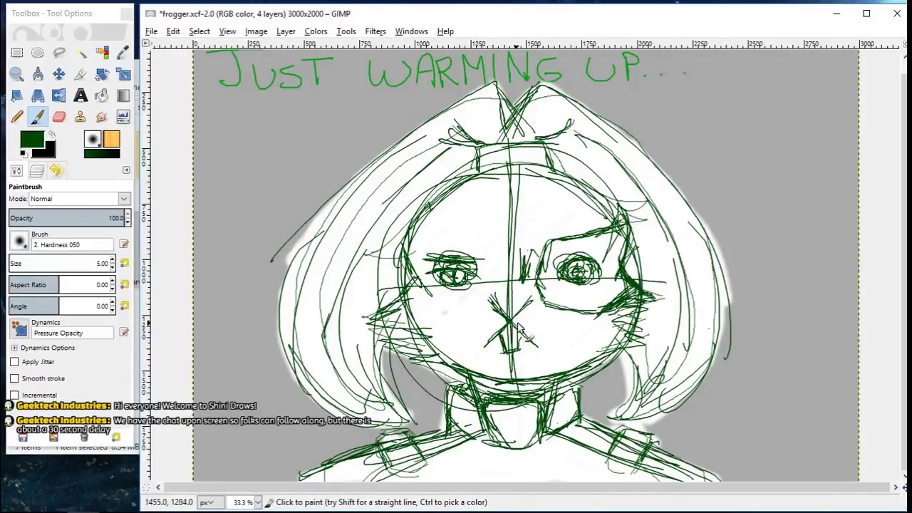
Step: Ink the teeth and the target-style eye over the sketch on the "line" layer with the paintbrush
key(z)
drag(406, 246, 612, 376)
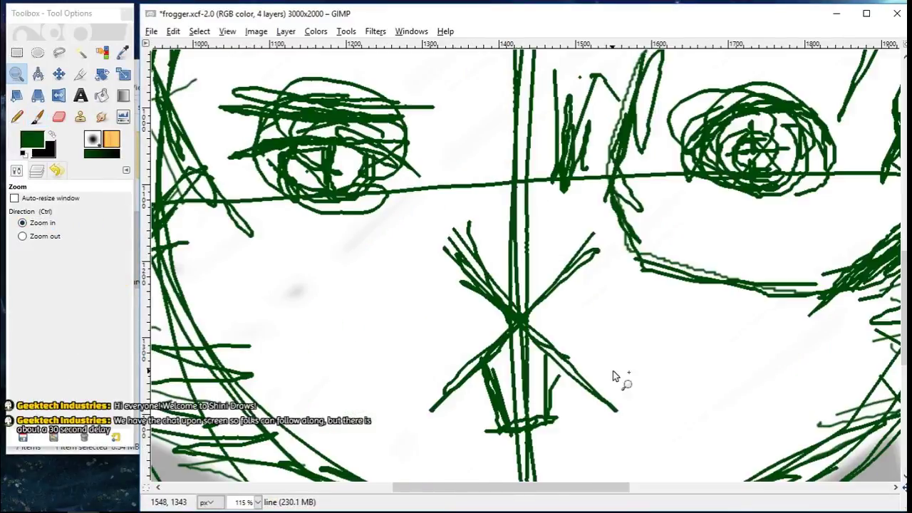
key(p)
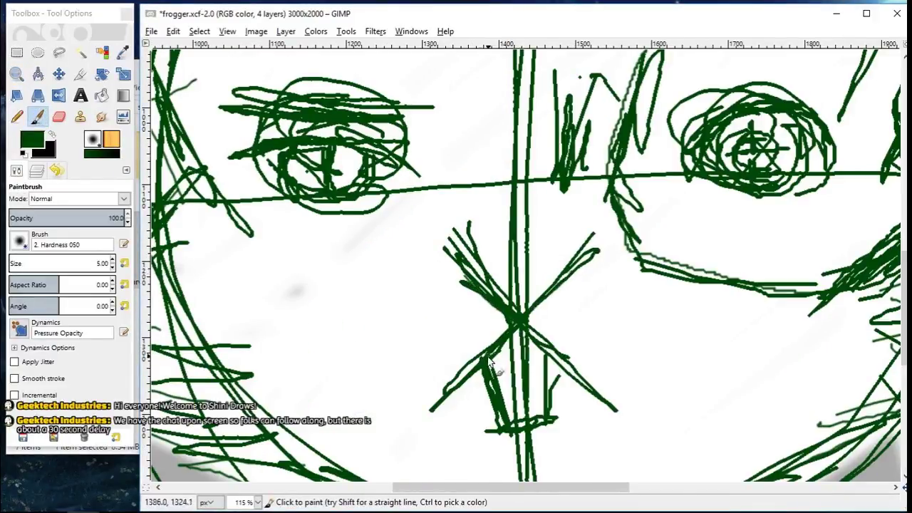
drag(487, 396, 560, 431)
drag(562, 367, 560, 395)
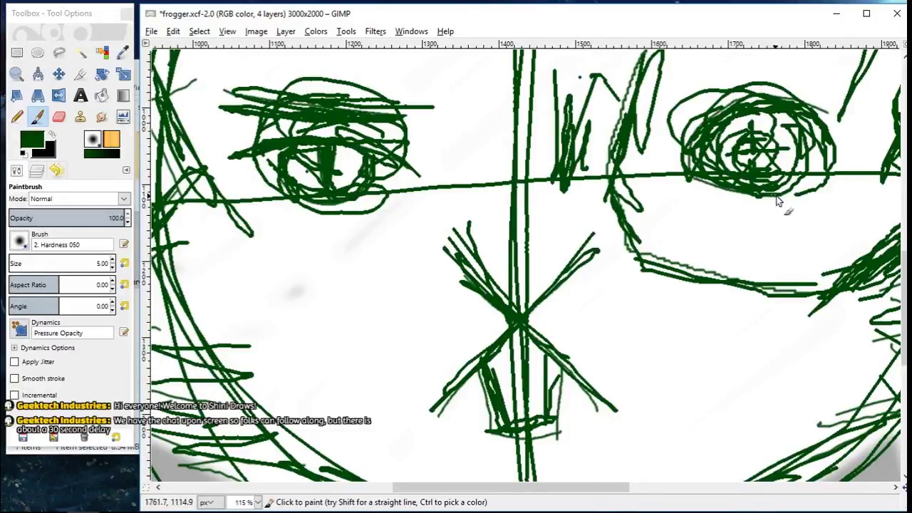
mouse_move(777, 200)
mouse_down()
mouse_move(832, 157)
mouse_move(816, 109)
mouse_up()
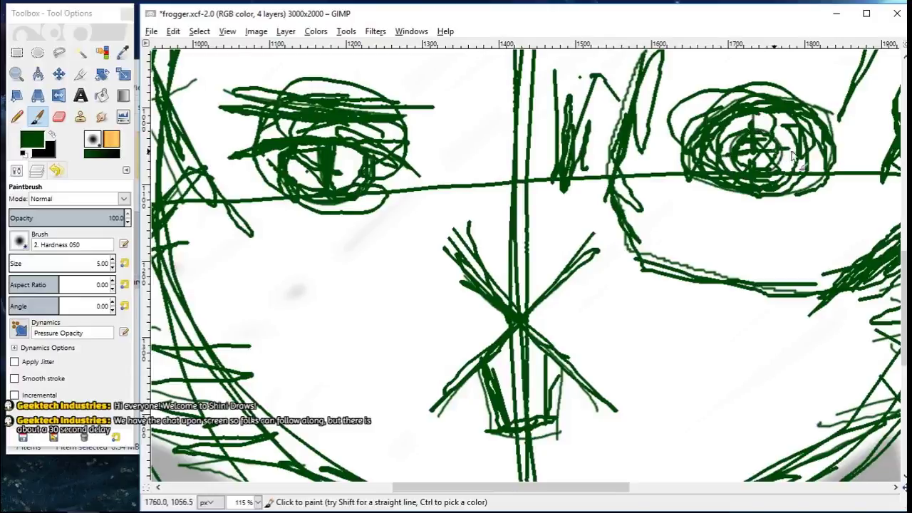
Step: Delete the "sketch" layer
click(36, 170)
click(120, 438)
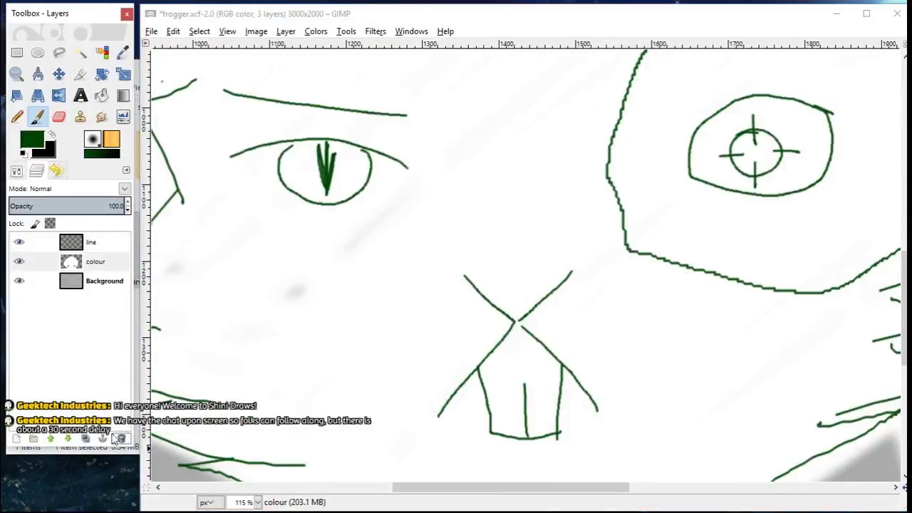
click(17, 172)
click(36, 171)
click(16, 74)
click(16, 170)
click(46, 235)
click(357, 283)
click(42, 223)
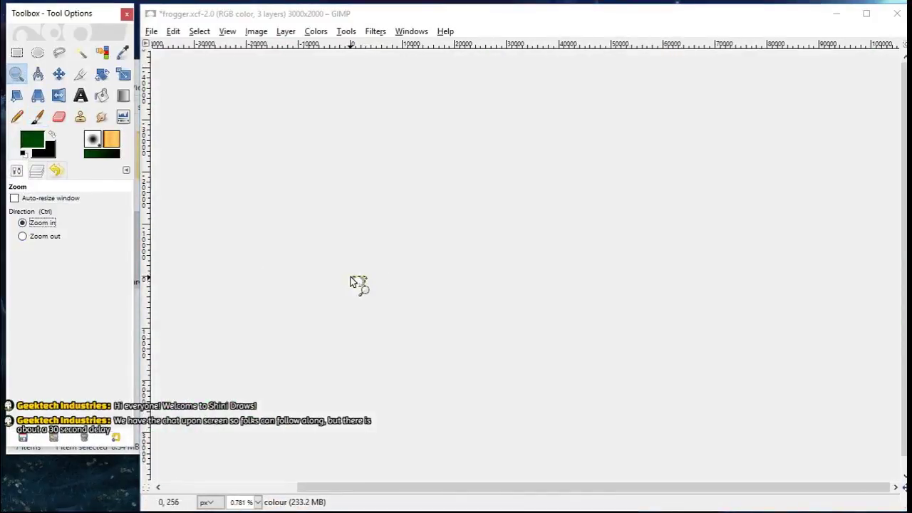
drag(350, 277, 365, 288)
drag(305, 100, 839, 457)
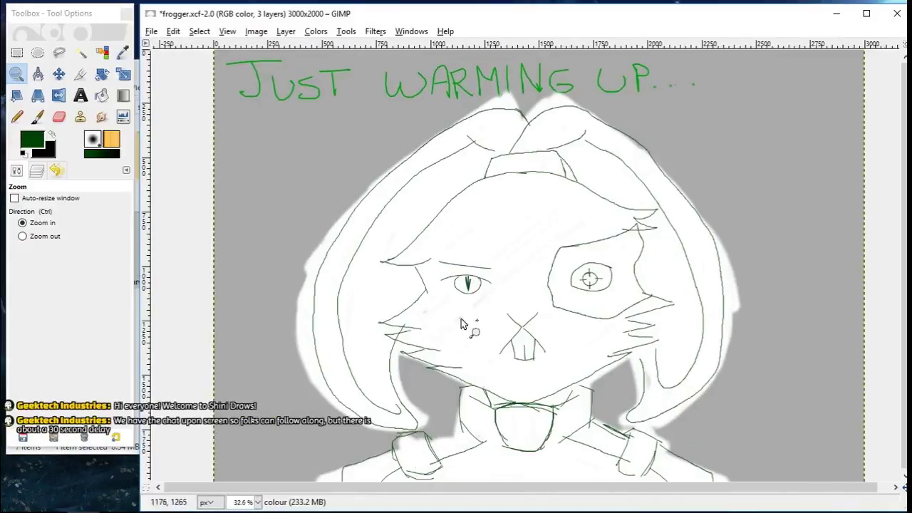
Step: Set up the paintbrush on the "colour" layer with white sampled from the hair and a size of 47.31
click(37, 171)
click(54, 262)
click(38, 117)
click(32, 140)
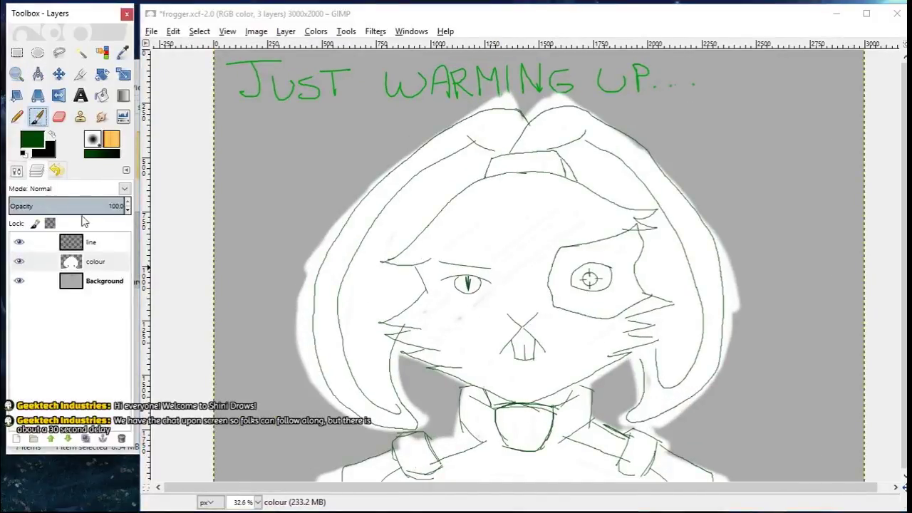
click(348, 317)
ctrl+click(306, 313)
click(16, 171)
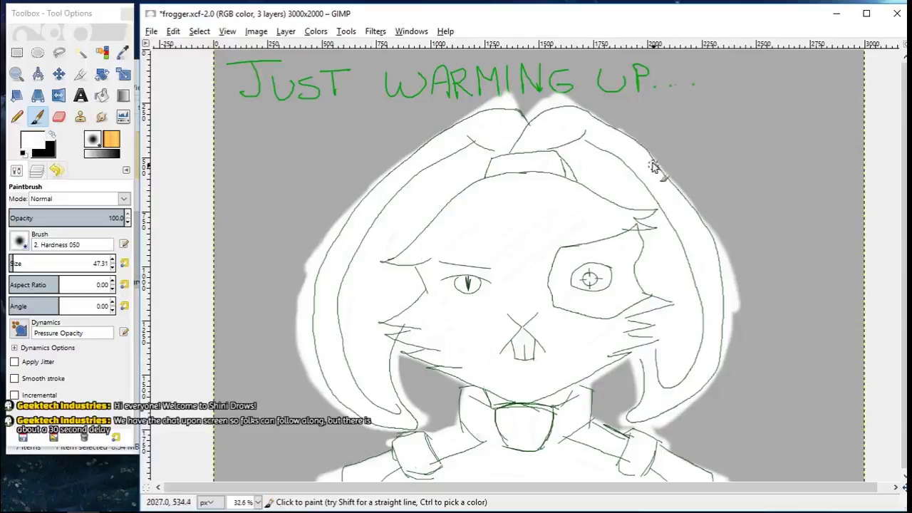
Step: Choose light grey and fill the patch around the crosshair eye on the "colour" layer, leaving the eye itself white
click(32, 141)
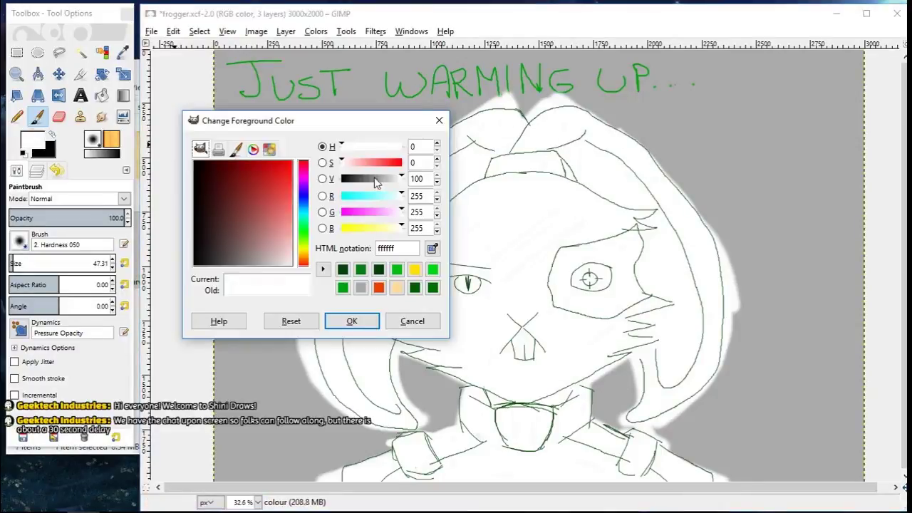
drag(376, 179, 365, 179)
click(350, 321)
drag(617, 249, 572, 254)
click(17, 74)
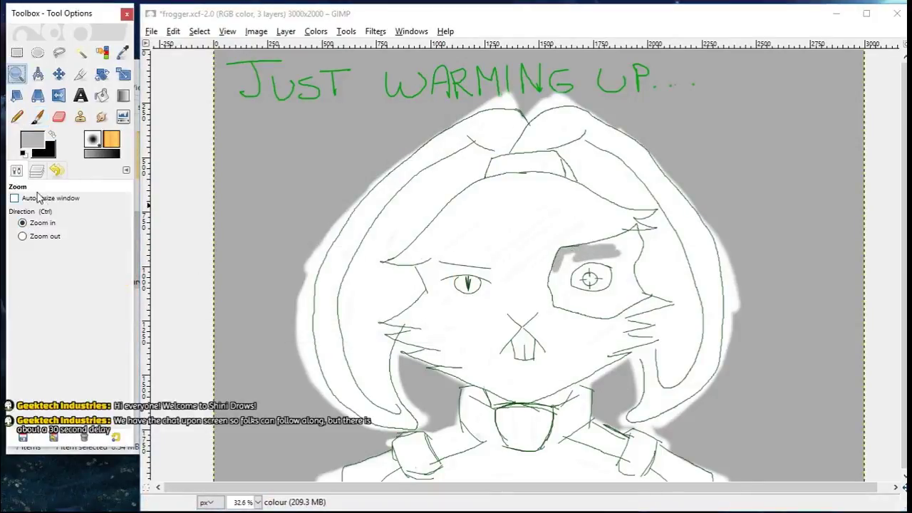
drag(534, 211, 610, 281)
click(37, 171)
click(38, 116)
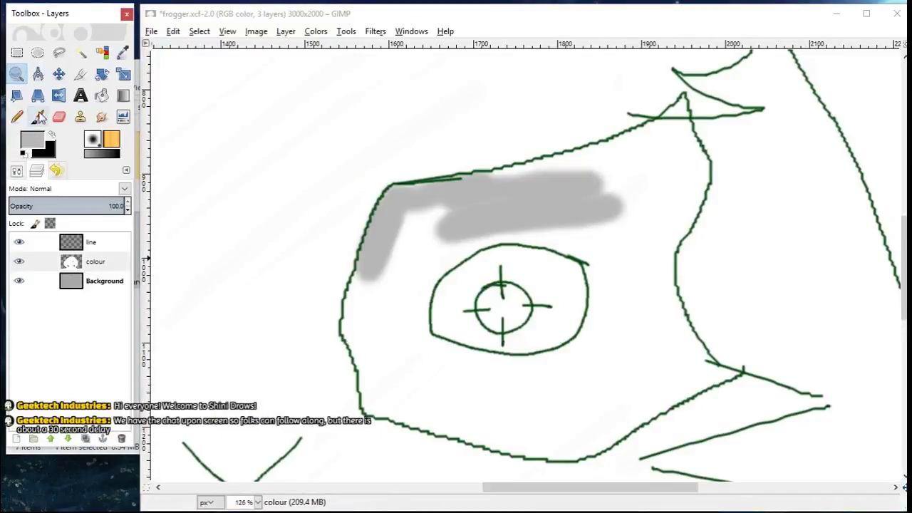
mouse_move(627, 158)
mouse_down()
mouse_move(681, 132)
mouse_move(695, 169)
mouse_move(672, 226)
mouse_move(684, 214)
mouse_move(682, 137)
mouse_move(550, 182)
mouse_up()
mouse_move(494, 187)
mouse_down()
mouse_move(406, 224)
mouse_move(391, 207)
mouse_move(367, 281)
mouse_move(363, 348)
mouse_move(374, 401)
mouse_move(503, 438)
mouse_move(583, 441)
mouse_move(703, 379)
mouse_move(653, 260)
mouse_move(722, 374)
mouse_move(658, 207)
mouse_move(687, 365)
mouse_move(649, 410)
mouse_move(633, 175)
mouse_move(637, 248)
mouse_move(606, 228)
mouse_move(623, 380)
mouse_move(609, 284)
mouse_move(532, 421)
mouse_move(446, 233)
mouse_move(360, 296)
mouse_move(396, 371)
mouse_move(438, 409)
mouse_move(405, 251)
mouse_move(560, 238)
mouse_move(604, 260)
mouse_move(578, 368)
mouse_move(612, 352)
mouse_move(435, 374)
mouse_up()
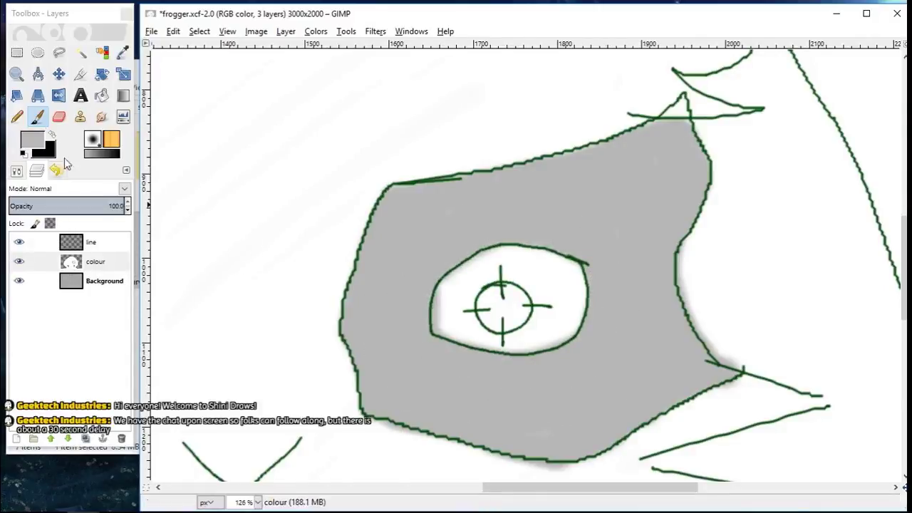
Step: Choose pure red as the foreground colour and fill the crosshair eye inside the grey patch
click(31, 139)
click(292, 161)
click(350, 320)
drag(491, 314, 504, 282)
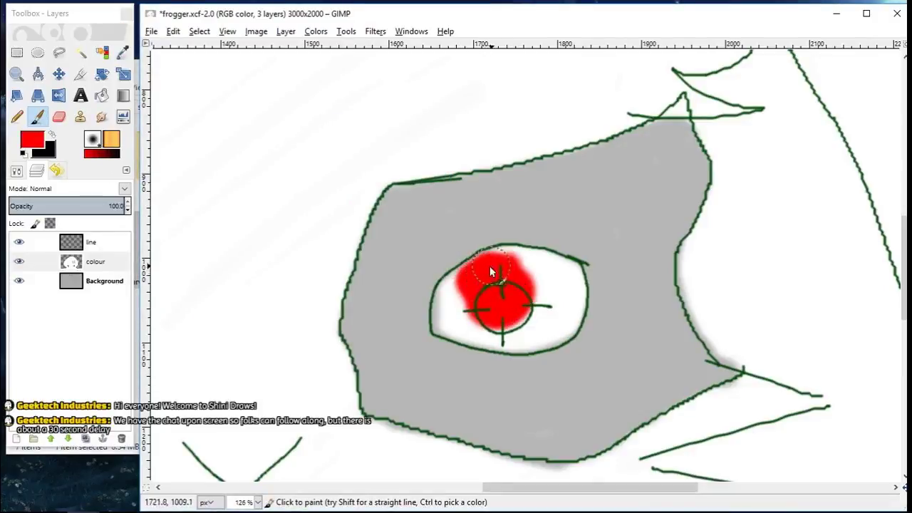
mouse_move(444, 322)
mouse_down()
mouse_move(511, 343)
mouse_move(577, 300)
mouse_up()
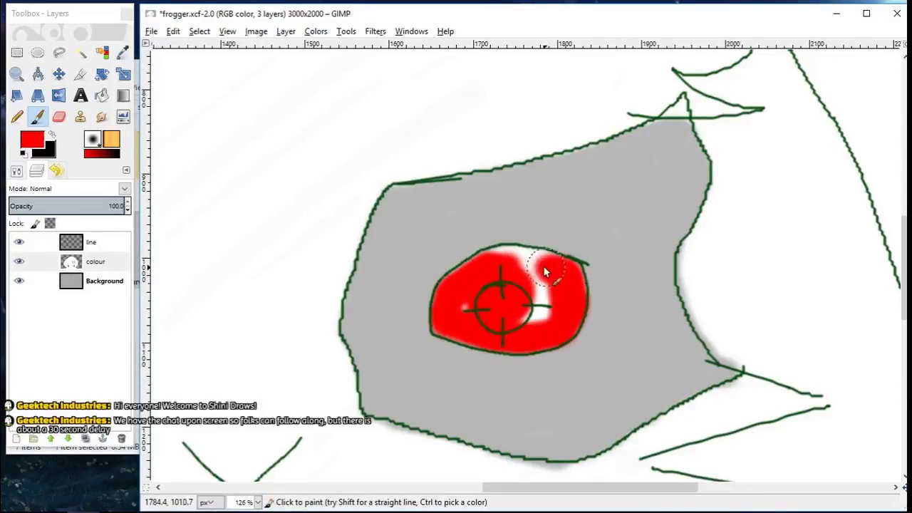
Step: Choose orange ffad00, reduce the brush size to 9 and trace the crosshair ring and ticks inside the red eye
click(32, 144)
click(378, 212)
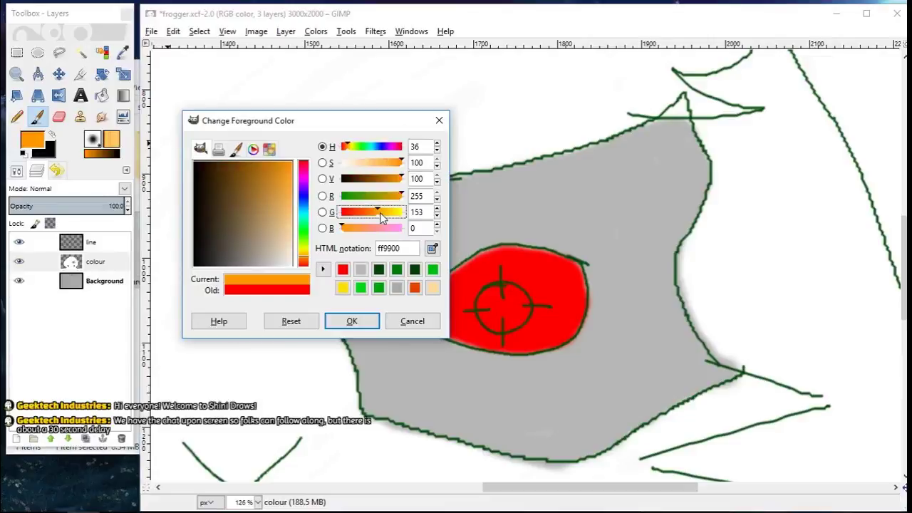
drag(400, 162, 389, 161)
click(384, 212)
drag(354, 226, 340, 227)
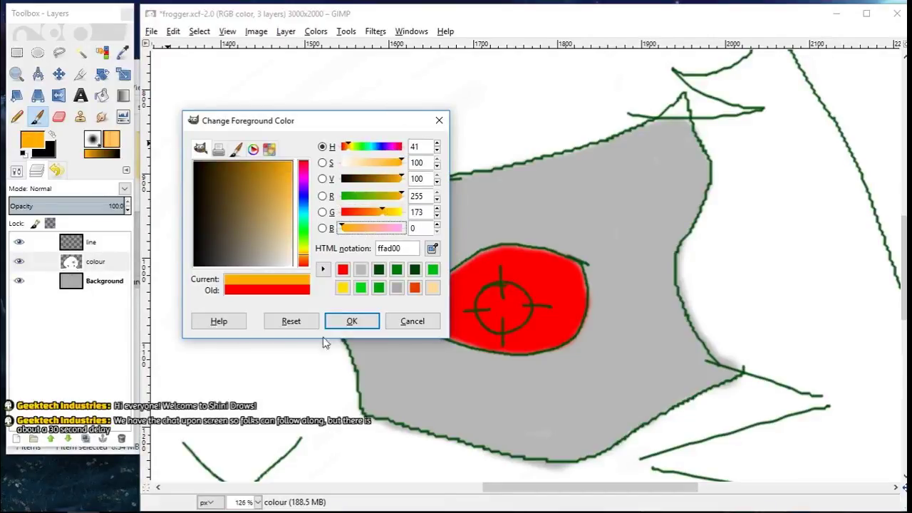
click(339, 322)
click(17, 171)
click(112, 267)
click(112, 259)
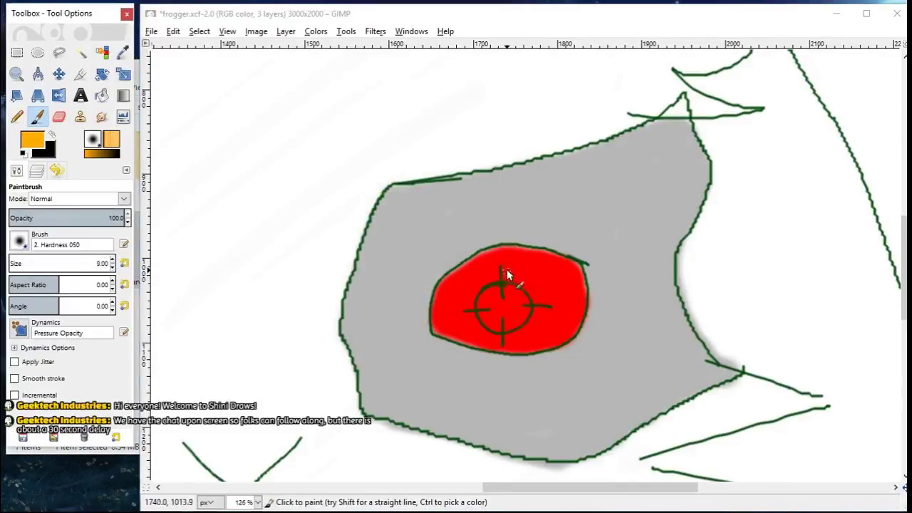
mouse_move(504, 268)
mouse_down()
mouse_move(505, 329)
mouse_move(489, 312)
mouse_up()
mouse_move(547, 306)
mouse_down()
mouse_move(522, 306)
mouse_move(506, 334)
mouse_move(529, 300)
mouse_up()
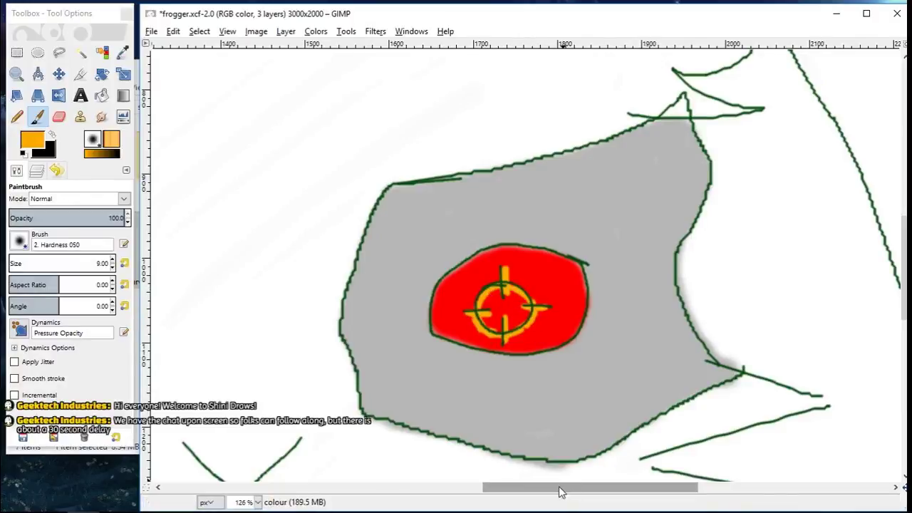
Step: Choose a medium green from the recent colours and fill the iris of the slit-pupil eye
drag(560, 489, 460, 499)
click(32, 140)
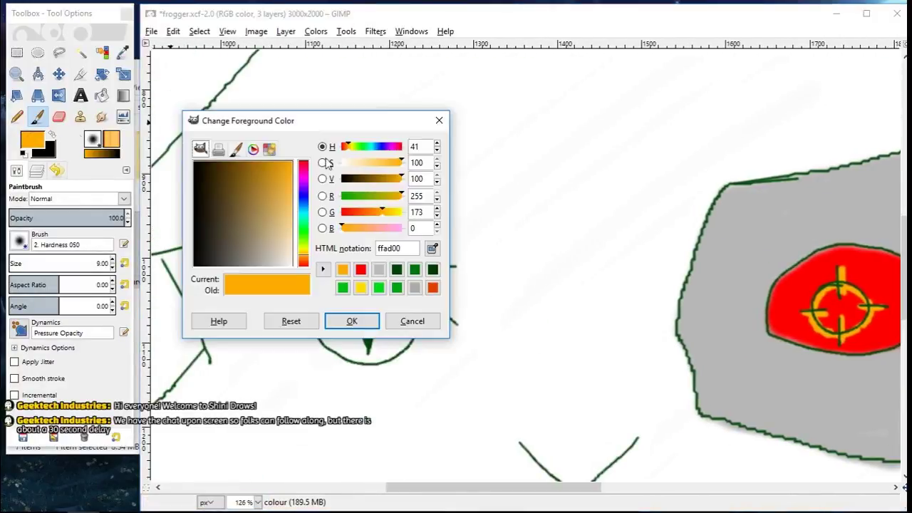
click(397, 287)
click(350, 320)
mouse_move(329, 313)
mouse_down()
mouse_move(375, 336)
mouse_move(399, 305)
mouse_move(410, 322)
mouse_move(406, 304)
mouse_move(365, 351)
mouse_move(324, 322)
mouse_move(369, 342)
mouse_move(384, 322)
mouse_move(404, 342)
mouse_up()
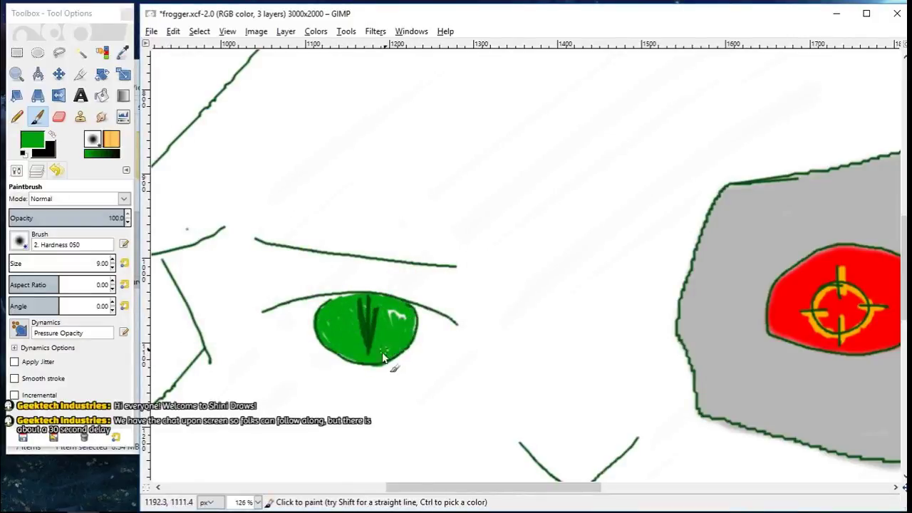
Step: Choose dark green from the recent colours and fill the character's chest below the collar on the "colour" layer
click(17, 74)
ctrl+click(371, 258)
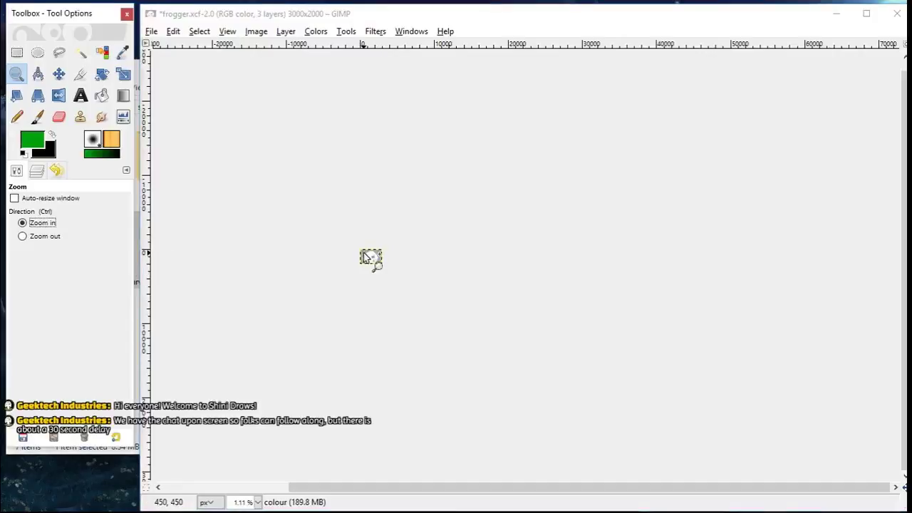
drag(364, 251, 380, 265)
click(32, 140)
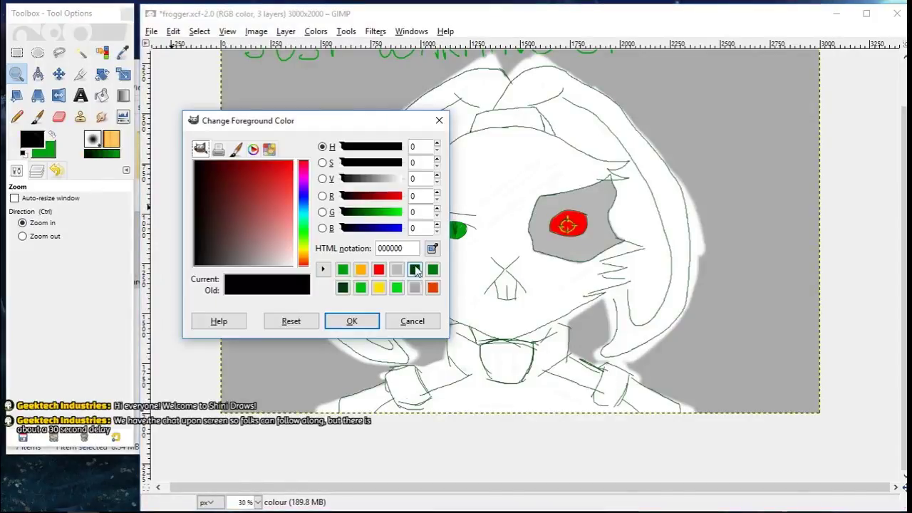
click(415, 269)
click(373, 322)
key(p)
mouse_move(463, 381)
mouse_down()
mouse_move(392, 409)
mouse_move(543, 375)
mouse_move(609, 404)
mouse_up()
key(ctrl+l)
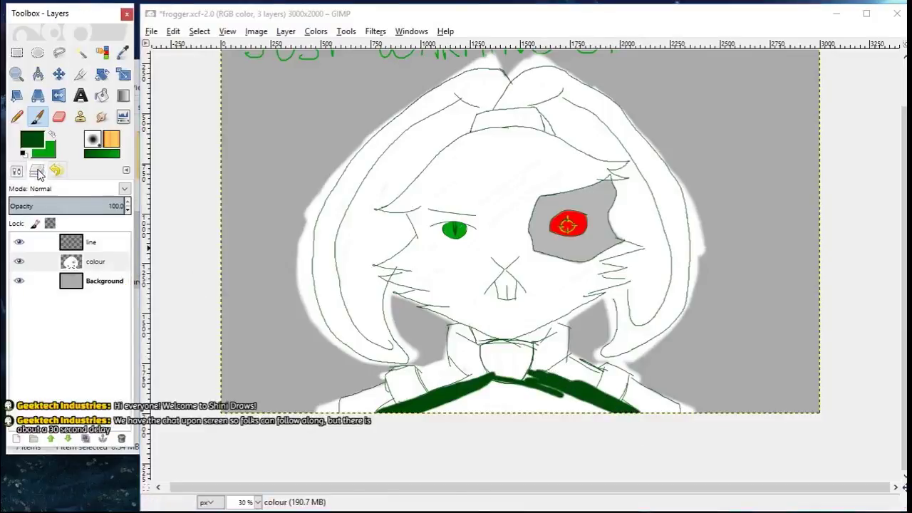
mouse_move(484, 381)
mouse_down()
mouse_move(478, 415)
mouse_move(456, 420)
mouse_move(482, 412)
mouse_move(516, 420)
mouse_move(501, 385)
mouse_move(543, 406)
mouse_up()
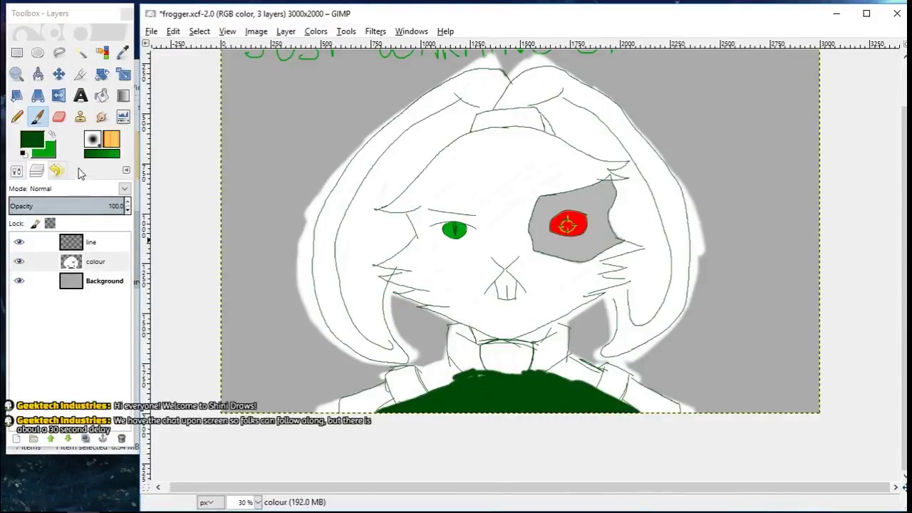
Step: Change the foreground colour to olive 88a40f and fill the left shoulder and left collar flap, keeping the shoulder strap white
double_click(17, 73)
drag(310, 318, 496, 430)
click(51, 134)
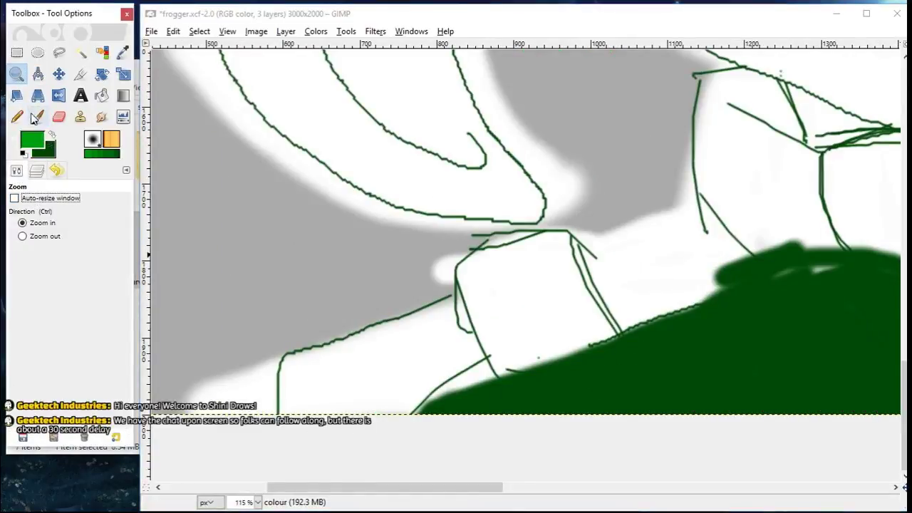
click(38, 117)
click(33, 140)
mouse_move(371, 193)
mouse_down()
mouse_move(358, 194)
mouse_move(370, 196)
mouse_up()
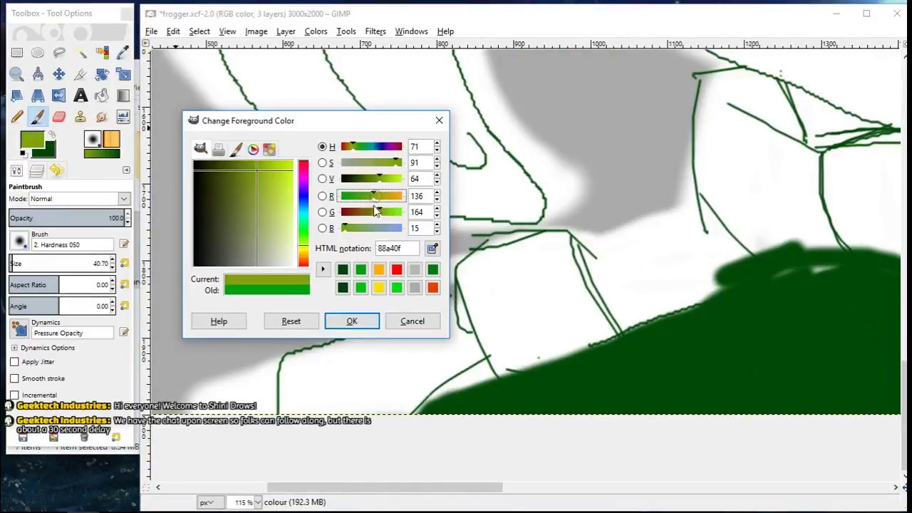
click(352, 321)
mouse_move(449, 336)
mouse_down()
mouse_move(483, 371)
mouse_move(463, 392)
mouse_move(458, 302)
mouse_move(409, 328)
mouse_move(317, 355)
mouse_move(284, 388)
mouse_move(336, 370)
mouse_move(414, 396)
mouse_up()
mouse_move(705, 206)
mouse_down()
mouse_move(588, 249)
mouse_move(713, 267)
mouse_move(702, 225)
mouse_move(713, 78)
mouse_move(761, 149)
mouse_move(786, 135)
mouse_move(742, 274)
mouse_move(800, 151)
mouse_move(779, 194)
mouse_up()
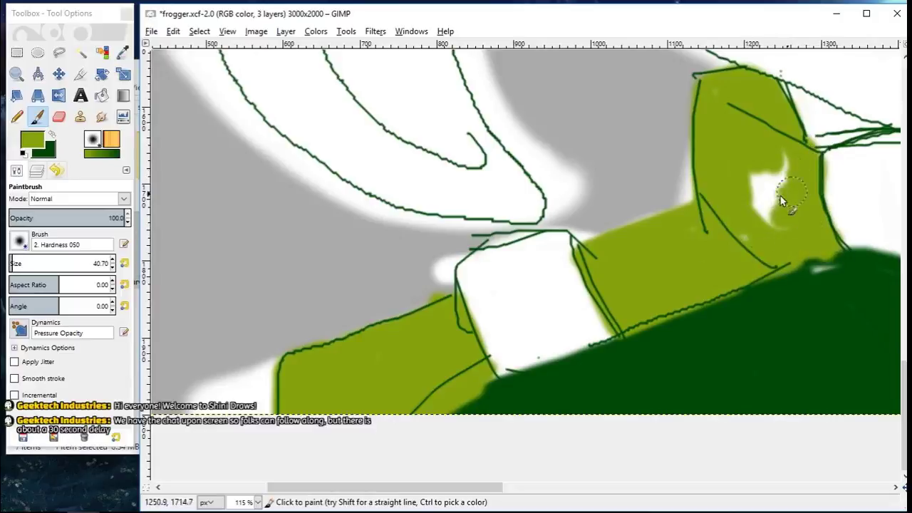
Step: Fill the right collar flap and right shoulder with the same olive, leaving the shoulder strap white
drag(428, 488, 605, 488)
mouse_move(513, 132)
mouse_down()
mouse_move(539, 75)
mouse_move(588, 140)
mouse_move(484, 143)
mouse_move(495, 246)
mouse_move(482, 209)
mouse_move(559, 119)
mouse_move(641, 286)
mouse_move(692, 306)
mouse_move(713, 252)
mouse_move(667, 265)
mouse_move(614, 221)
mouse_up()
drag(634, 487, 714, 487)
mouse_move(581, 305)
mouse_down()
mouse_move(573, 372)
mouse_move(582, 304)
mouse_move(730, 375)
mouse_move(636, 416)
mouse_move(623, 324)
mouse_up()
Step: Switch to the dark green and tidy the chest's upper edge along both olive shoulders and beneath the neck
key(x)
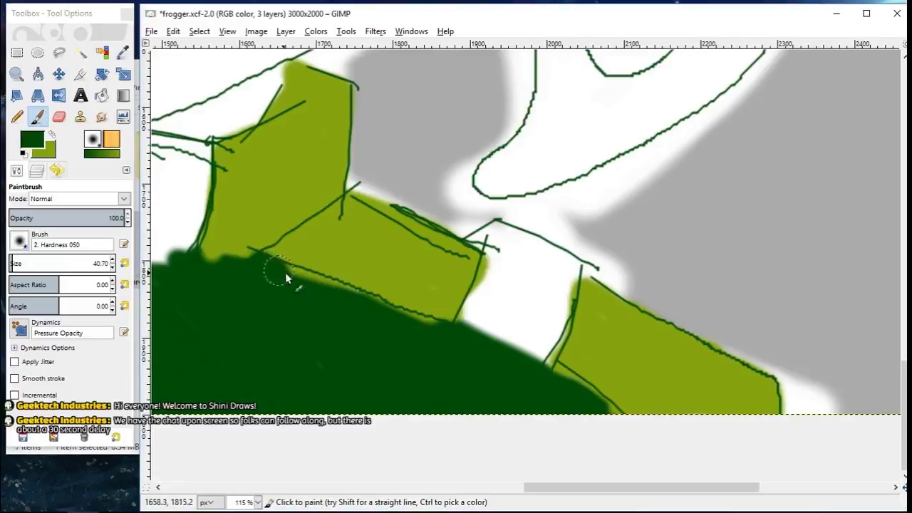
mouse_move(331, 291)
mouse_down()
mouse_move(550, 374)
mouse_move(623, 414)
mouse_up()
drag(639, 487, 500, 487)
mouse_move(417, 283)
mouse_down()
mouse_move(316, 324)
mouse_move(207, 353)
mouse_up()
drag(433, 487, 358, 487)
mouse_move(399, 388)
mouse_down()
mouse_move(306, 409)
mouse_move(326, 404)
mouse_up()
drag(484, 330, 707, 266)
Step: Change the foreground colour to brown 968630 and fill the left shoulder strap on the "colour" layer
click(51, 133)
click(32, 139)
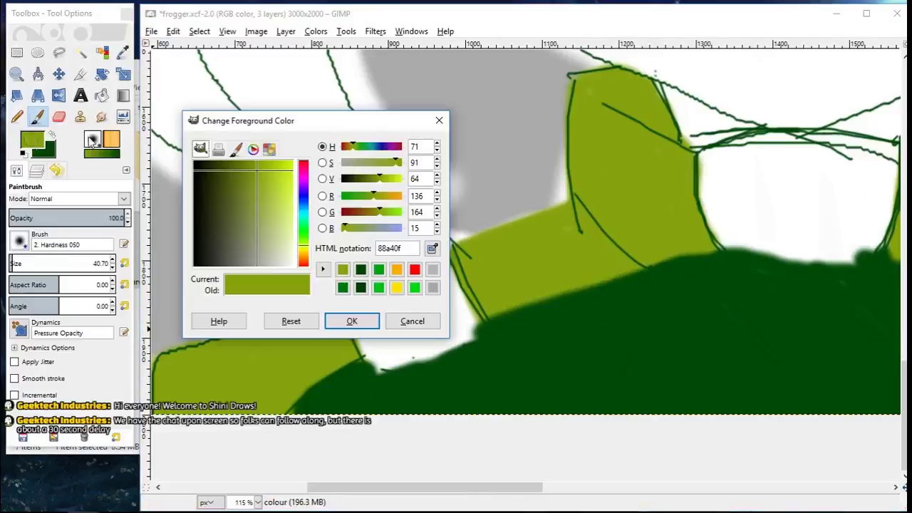
drag(394, 193, 385, 194)
drag(387, 181, 372, 178)
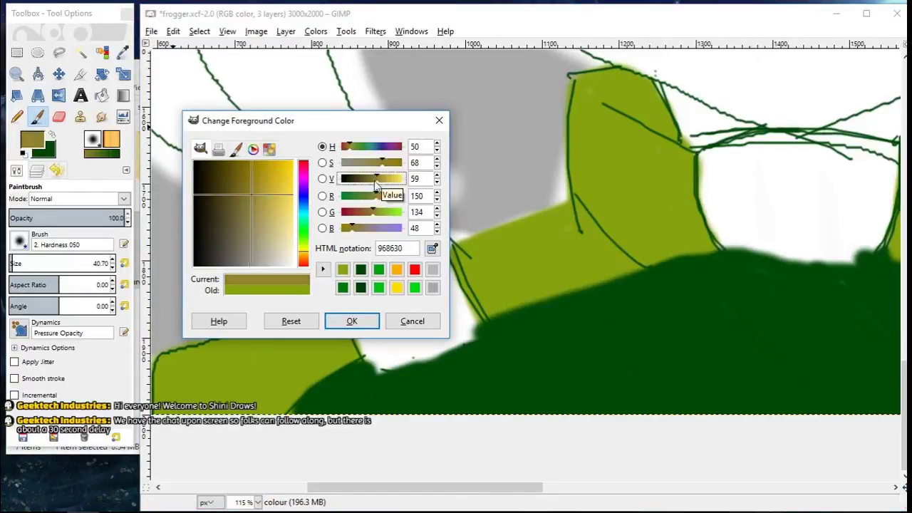
click(352, 320)
drag(404, 251, 362, 261)
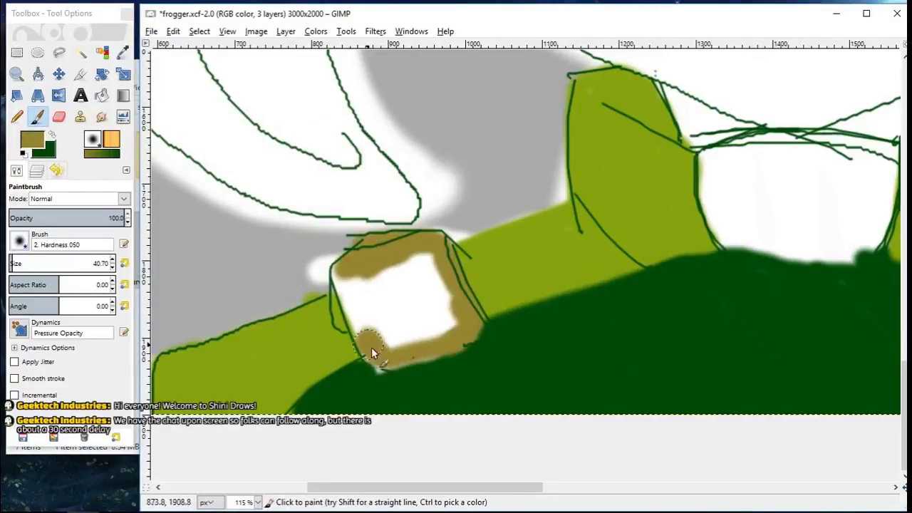
drag(472, 346, 340, 271)
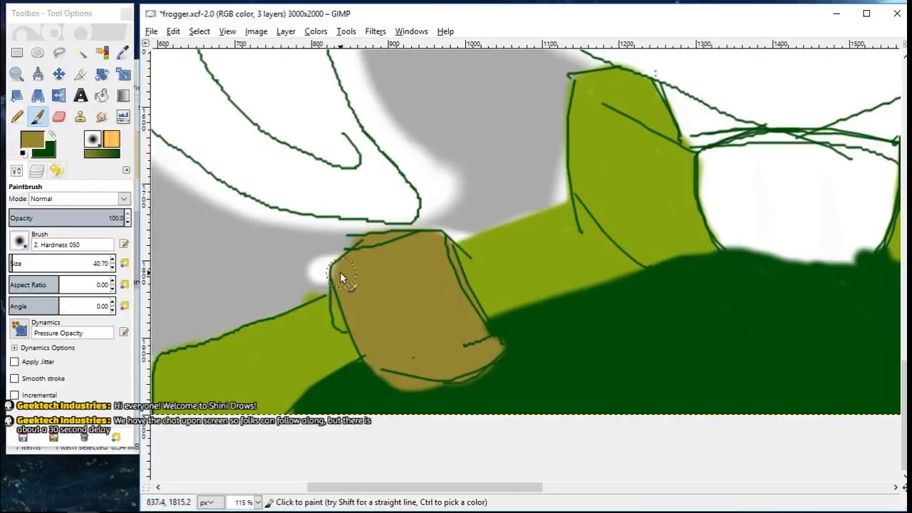
Step: Fill the area between the two collar flaps with the same brown and trim its lower edge with dark green
drag(457, 489, 533, 489)
mouse_move(492, 164)
mouse_down()
mouse_move(601, 153)
mouse_move(518, 253)
mouse_move(630, 241)
mouse_up()
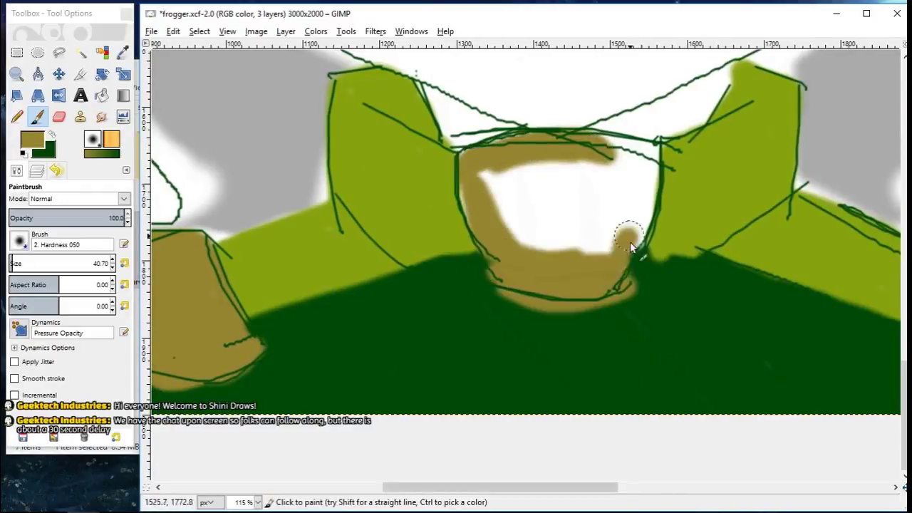
mouse_move(650, 176)
mouse_down()
mouse_move(533, 168)
mouse_move(466, 182)
mouse_up()
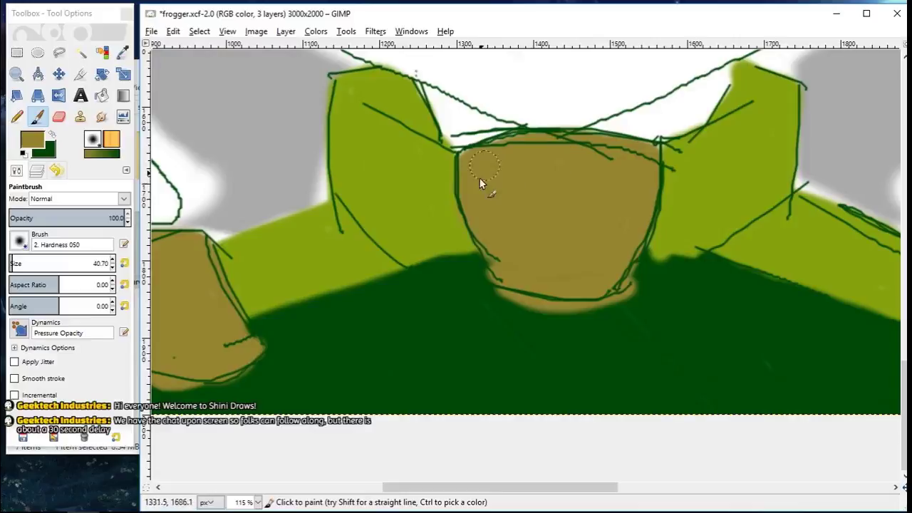
key(x)
mouse_move(472, 306)
mouse_down()
mouse_move(539, 311)
mouse_move(636, 290)
mouse_up()
click(48, 134)
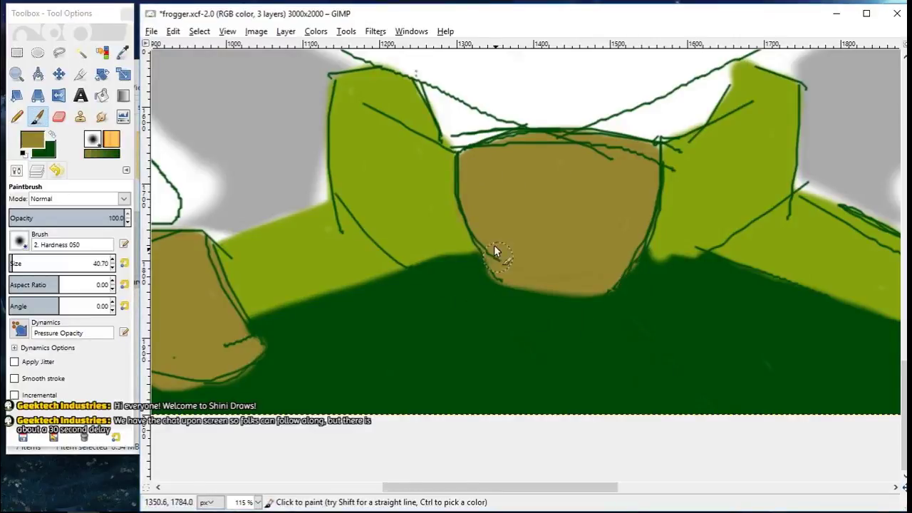
Step: Fill the right shoulder strap with the same brown, down to where it overlaps the chest
drag(546, 487, 648, 488)
mouse_move(627, 234)
mouse_down()
mouse_move(687, 269)
mouse_move(672, 342)
mouse_move(599, 314)
mouse_up()
mouse_move(584, 488)
mouse_down()
mouse_move(564, 491)
mouse_move(590, 489)
mouse_up()
drag(570, 356, 628, 366)
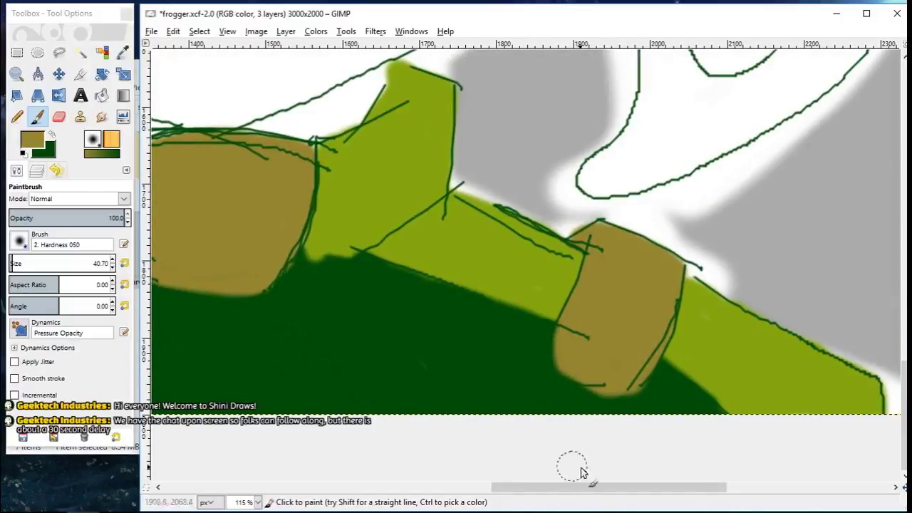
Step: Sample the green of the left eye as the foreground colour and return to the Paintbrush
drag(581, 487, 427, 487)
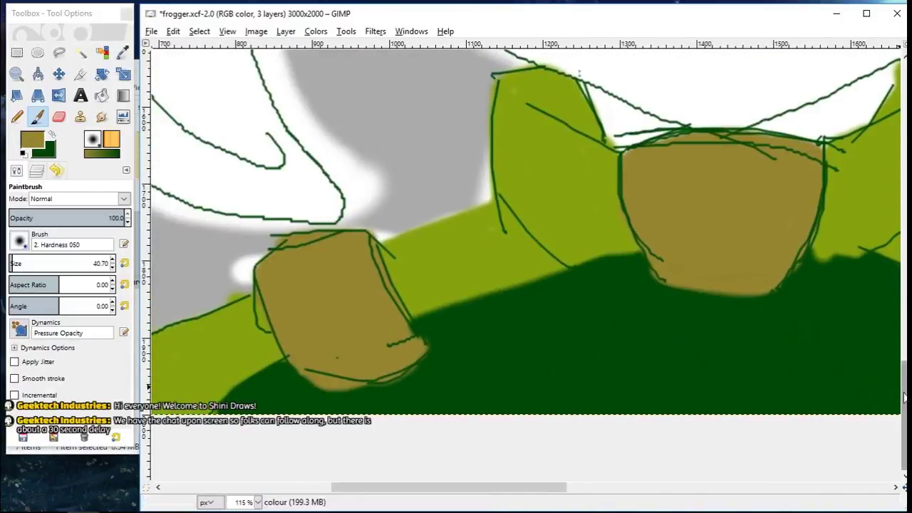
drag(904, 406, 904, 278)
click(123, 54)
click(513, 234)
click(39, 121)
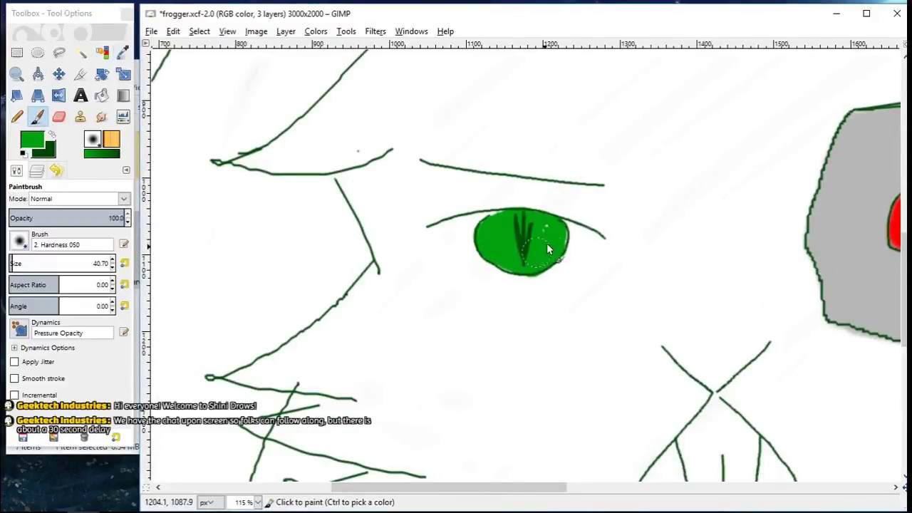
Step: Change the foreground colour to a pale pink by adjusting its hue, saturation, value, green and blue
drag(400, 487, 329, 487)
drag(904, 253, 904, 157)
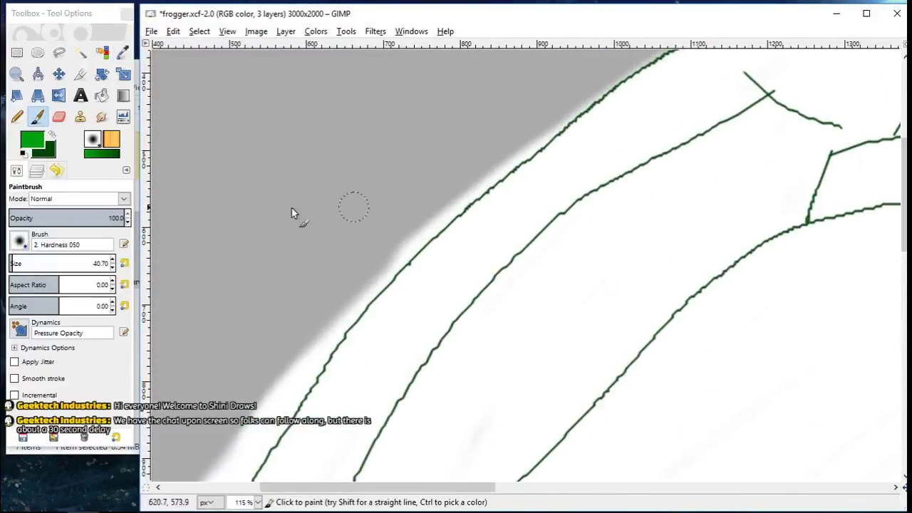
click(33, 139)
click(303, 178)
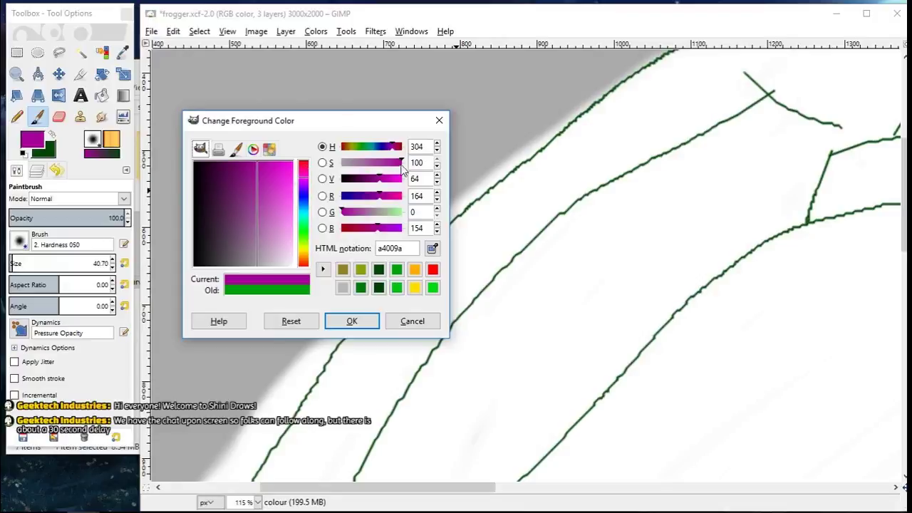
drag(381, 179, 350, 163)
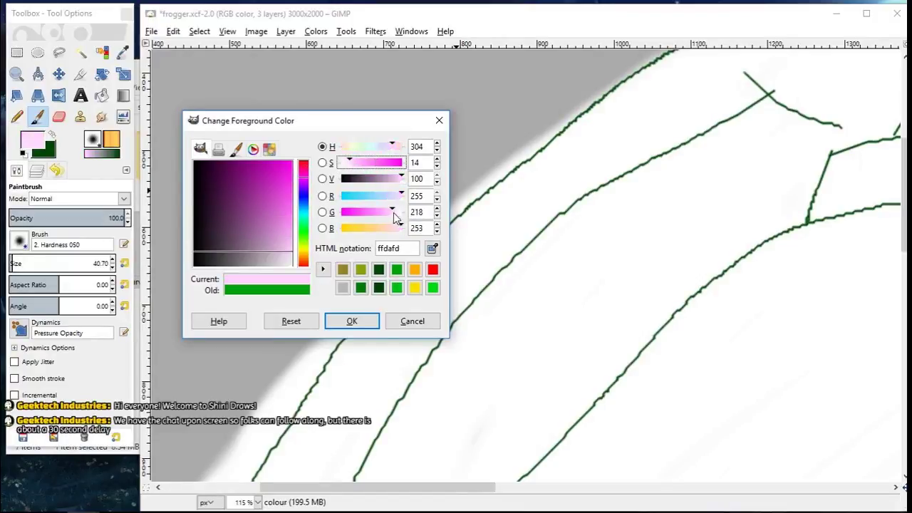
click(396, 228)
drag(393, 212, 391, 212)
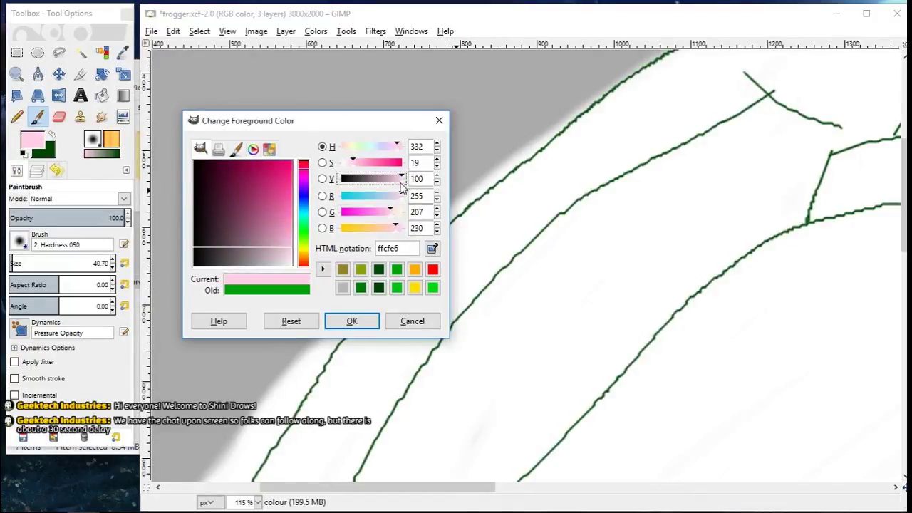
Step: Fill the upper left section between the inner hair line and the forehead with pale pink
click(588, 249)
mouse_move(590, 264)
mouse_down()
mouse_move(736, 218)
mouse_move(769, 112)
mouse_move(804, 183)
mouse_up()
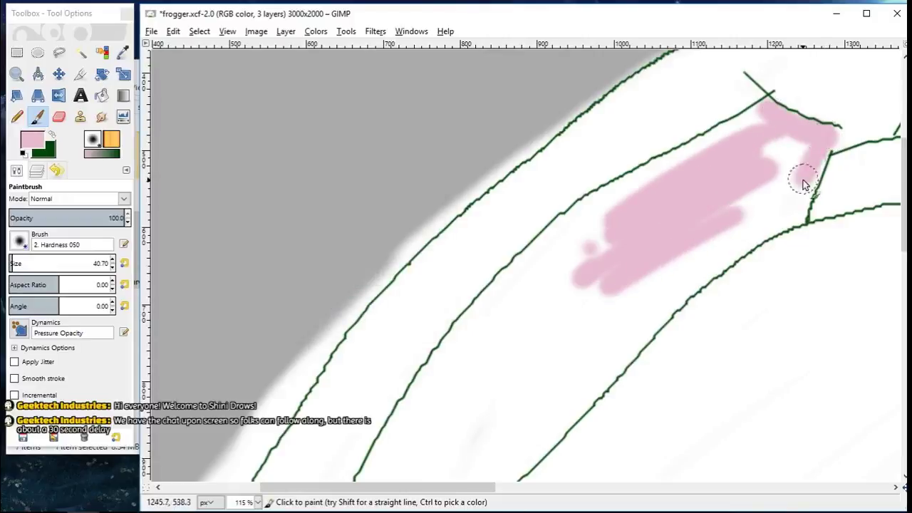
mouse_move(795, 223)
mouse_down()
mouse_move(753, 152)
mouse_move(706, 149)
mouse_move(466, 372)
mouse_move(516, 285)
mouse_move(460, 401)
mouse_move(495, 472)
mouse_move(519, 478)
mouse_move(757, 240)
mouse_move(713, 235)
mouse_move(614, 178)
mouse_up()
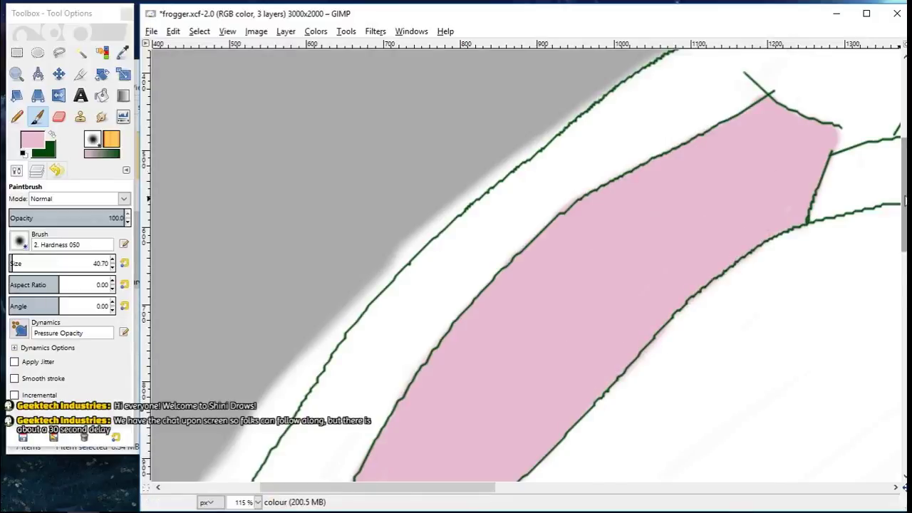
Step: Set the alternate colour to white and paint over the pink spill around the pointed tip left of the eyebrow
drag(904, 199, 904, 300)
click(52, 134)
click(30, 140)
click(361, 288)
click(351, 320)
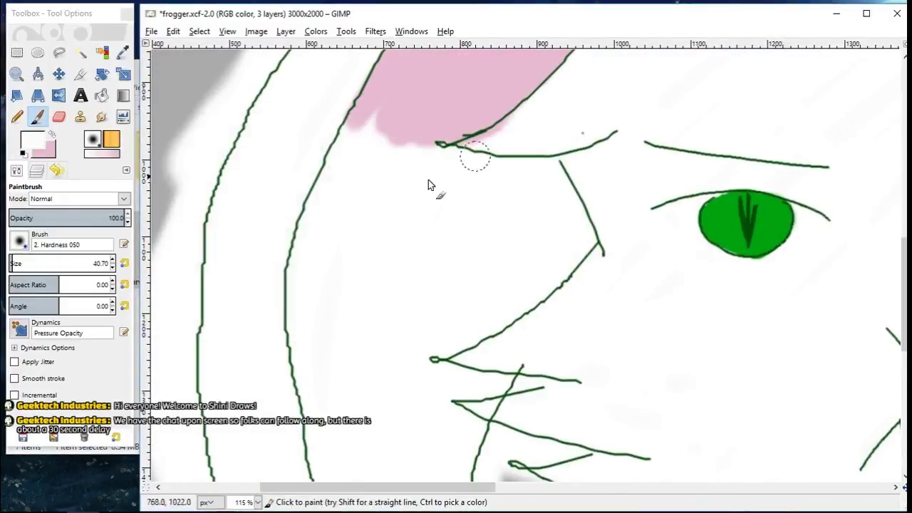
drag(473, 156, 510, 127)
click(52, 134)
Step: Continue the pink fill down the left side of the face, following the inner hair line past the lower pointed tip
mouse_move(399, 89)
mouse_down()
mouse_move(346, 155)
mouse_move(447, 196)
mouse_move(464, 116)
mouse_move(434, 153)
mouse_move(555, 168)
mouse_up()
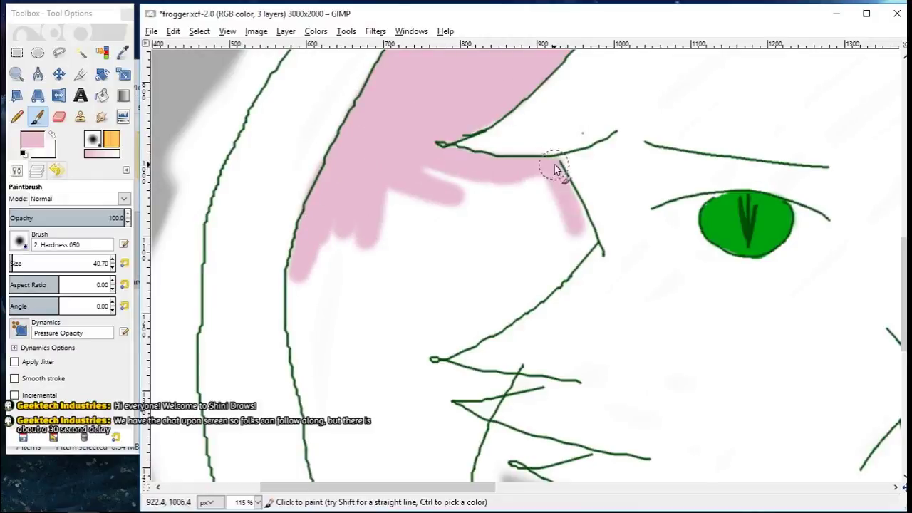
mouse_move(587, 246)
mouse_down()
mouse_move(462, 321)
mouse_move(545, 180)
mouse_move(460, 325)
mouse_move(524, 185)
mouse_move(554, 204)
mouse_move(507, 210)
mouse_up()
mouse_move(425, 181)
mouse_down()
mouse_move(452, 252)
mouse_move(377, 377)
mouse_move(305, 261)
mouse_move(327, 456)
mouse_move(372, 367)
mouse_move(398, 493)
mouse_up()
drag(904, 297, 903, 358)
drag(440, 141, 454, 142)
scroll(903, 341, up, 4)
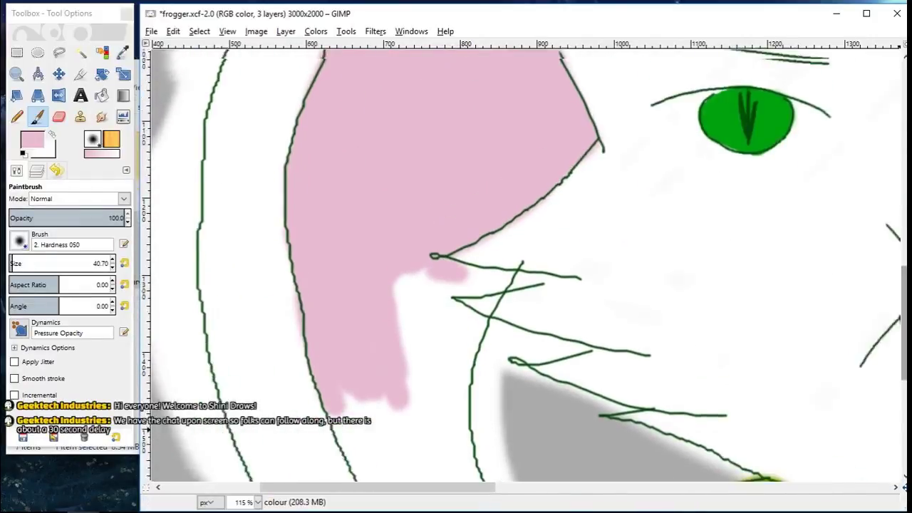
Step: Paint a white strip over the pink beside the left cheek, and erase the colour in the gaps along the face and spiky outlines
key(x)
mouse_move(553, 84)
mouse_down()
mouse_move(529, 193)
mouse_move(496, 283)
mouse_up()
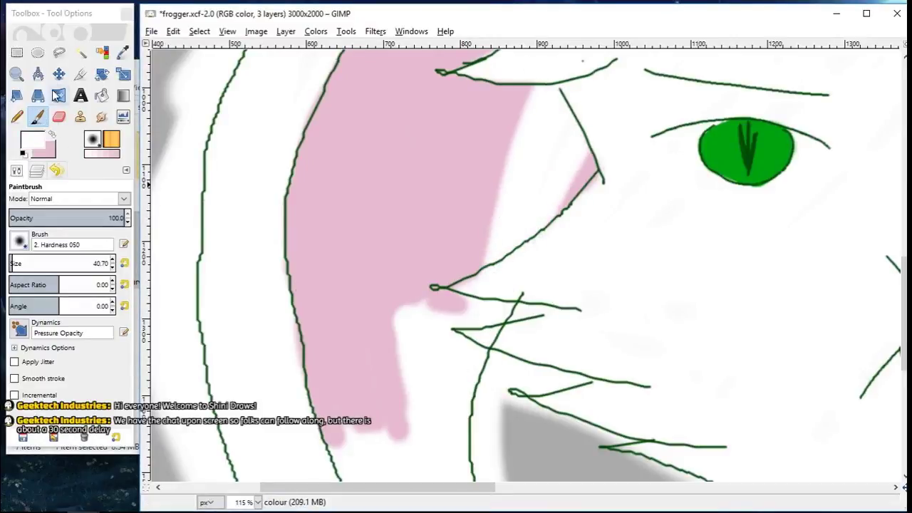
key(shift+e)
mouse_move(594, 153)
mouse_down()
mouse_move(575, 189)
mouse_move(594, 181)
mouse_up()
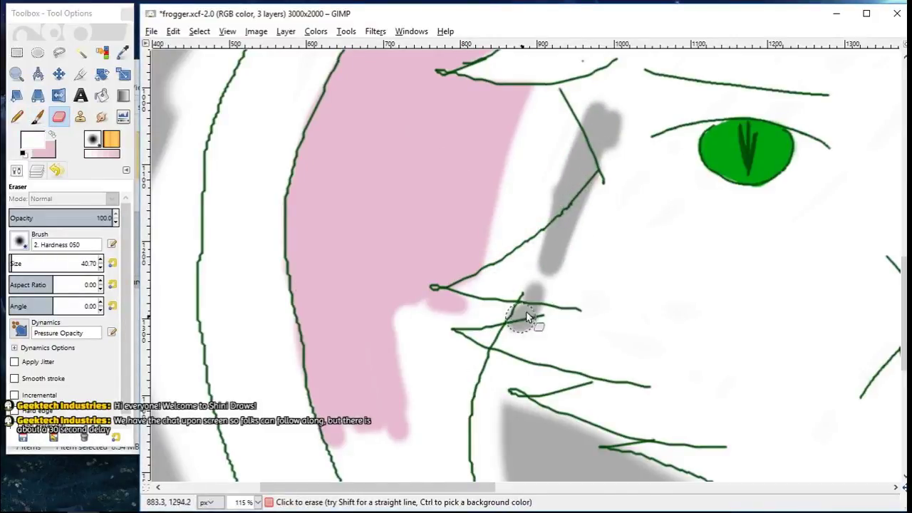
drag(493, 378, 504, 380)
Step: Repaint white over the erased spill outside the outlines, leaving only the enclosed gaps beside the left cheek transparent
key(p)
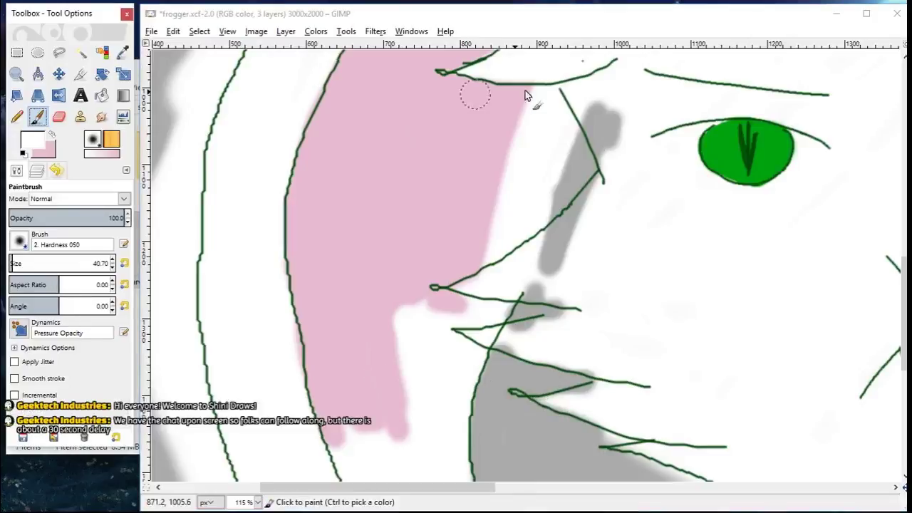
mouse_move(580, 79)
mouse_down()
mouse_move(607, 146)
mouse_move(602, 196)
mouse_up()
mouse_move(536, 287)
mouse_down()
mouse_move(468, 283)
mouse_move(574, 320)
mouse_move(546, 327)
mouse_move(619, 384)
mouse_move(465, 393)
mouse_move(454, 309)
mouse_move(419, 341)
mouse_move(415, 379)
mouse_move(371, 459)
mouse_move(345, 448)
mouse_up()
Step: Fill the lower left section with pink down to the curled tip of the inner hair line
key(x)
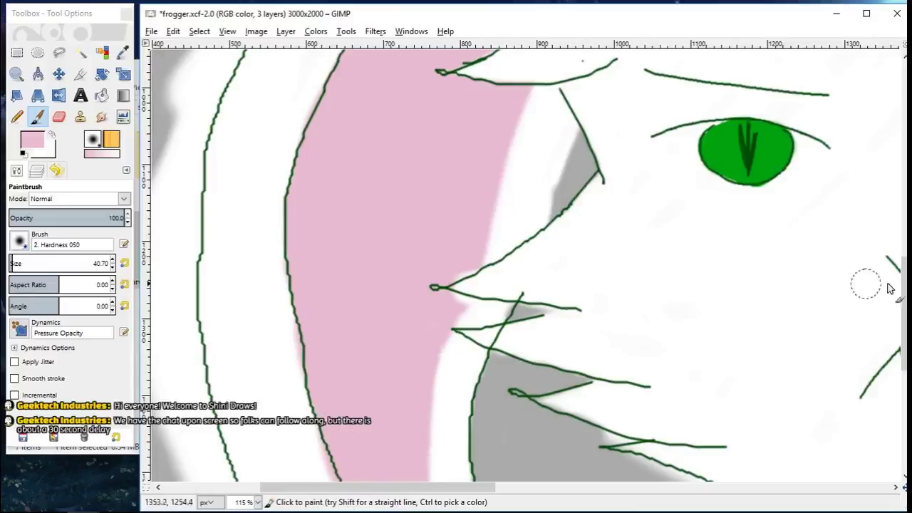
scroll(440, 261, down, 5)
drag(447, 224, 444, 174)
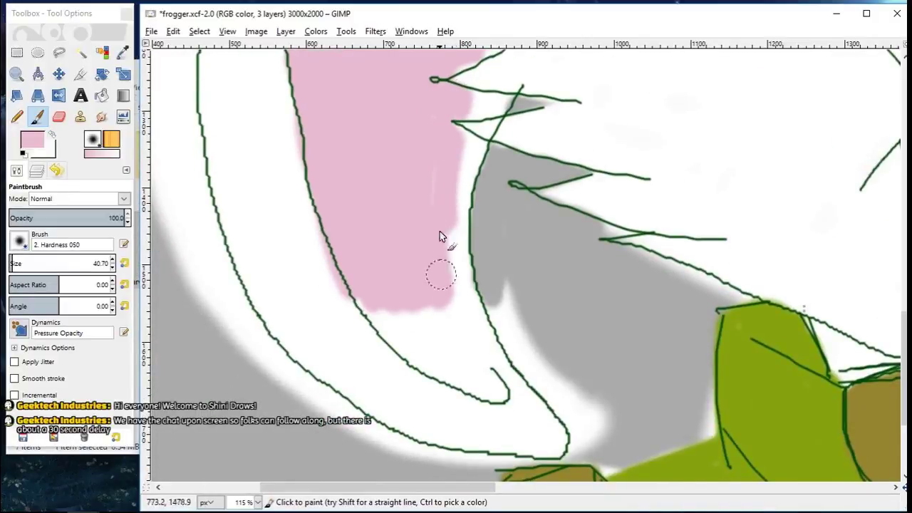
mouse_move(439, 231)
mouse_down()
mouse_move(494, 393)
mouse_move(447, 366)
mouse_up()
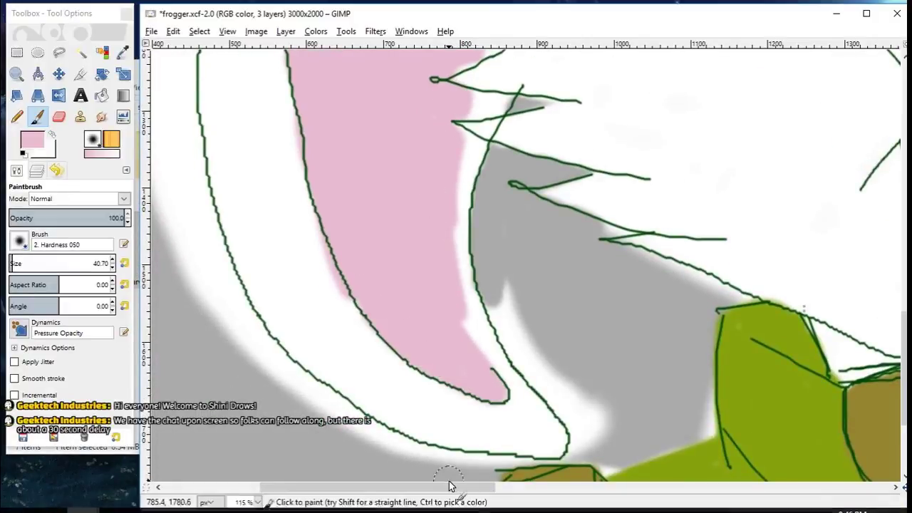
Step: Fill the lower right section inside the hair with pink and extend it upwards beside the eye patch
scroll(421, 219, right, 10)
mouse_move(543, 199)
mouse_down()
mouse_move(554, 153)
mouse_move(563, 307)
mouse_move(647, 222)
mouse_move(682, 46)
mouse_move(637, 93)
mouse_move(539, 118)
mouse_move(534, 92)
mouse_move(560, 264)
mouse_move(652, 193)
mouse_up()
scroll(620, 118, up, 10)
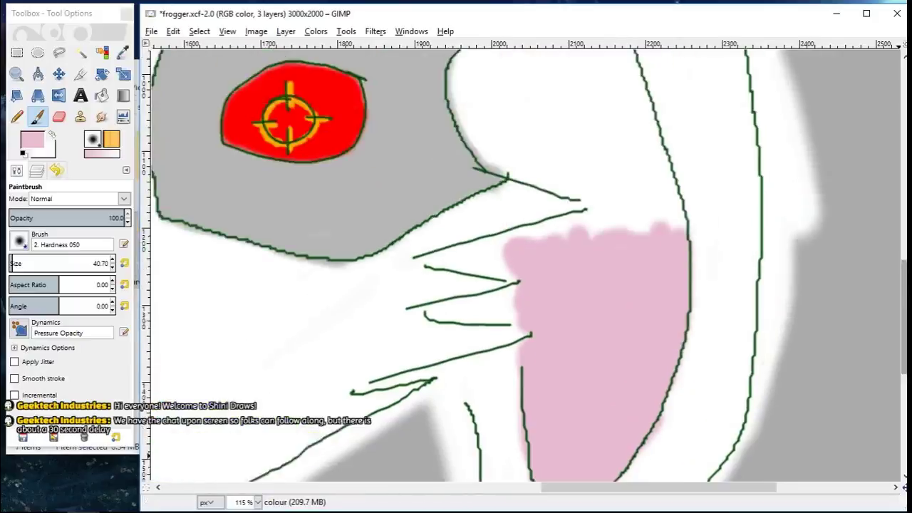
mouse_move(552, 84)
mouse_down()
mouse_move(489, 127)
mouse_move(492, 213)
mouse_up()
mouse_move(489, 253)
mouse_down()
mouse_move(471, 202)
mouse_move(546, 309)
mouse_move(626, 349)
mouse_up()
mouse_move(530, 392)
mouse_down()
mouse_move(588, 359)
mouse_move(589, 217)
mouse_move(562, 153)
mouse_up()
Step: Fill the area around the spikes above the eye patch with pink and touch up the hair tips with white
scroll(563, 153, up, 2)
mouse_move(453, 122)
mouse_down()
mouse_move(509, 111)
mouse_move(539, 88)
mouse_move(536, 146)
mouse_move(559, 156)
mouse_move(599, 223)
mouse_move(608, 212)
mouse_move(665, 392)
mouse_move(534, 167)
mouse_move(504, 190)
mouse_move(520, 277)
mouse_move(518, 260)
mouse_move(589, 345)
mouse_move(531, 376)
mouse_up()
key(x)
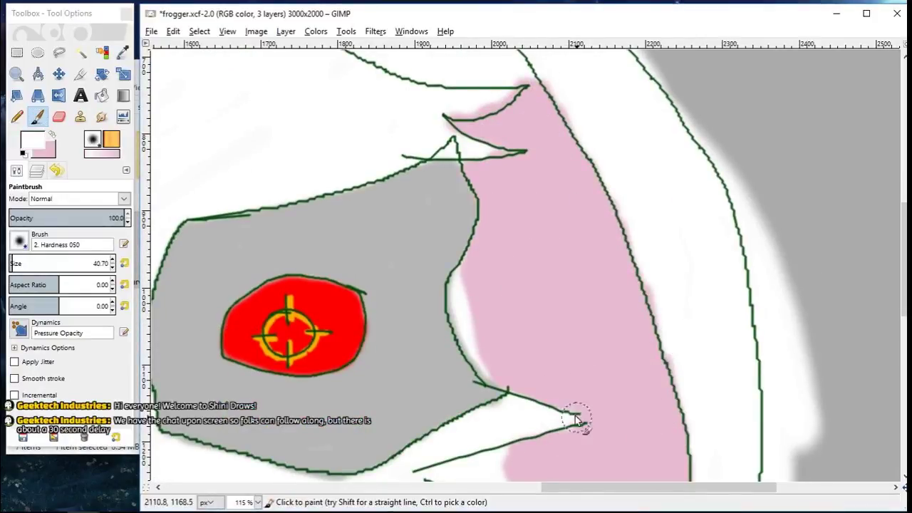
key(x)
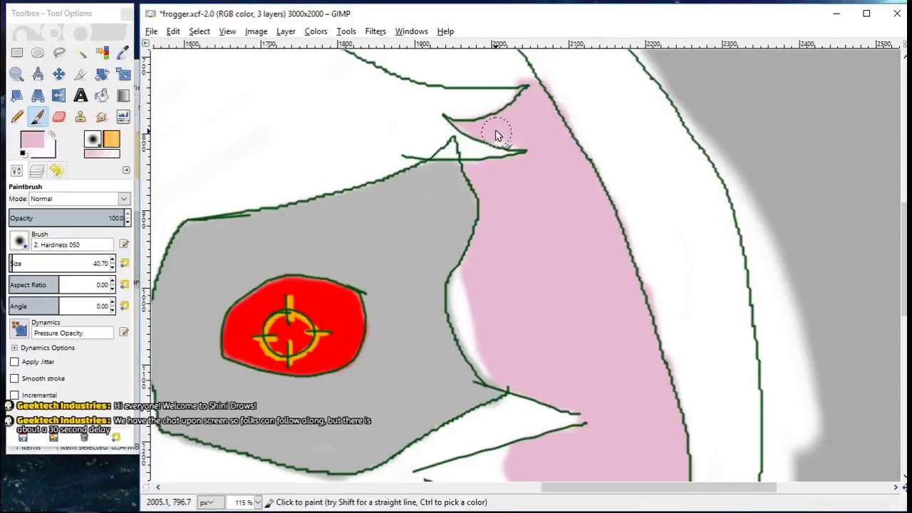
Step: Fill the upper right section between the forehead and the inner hair line with pink, covering the remaining white streaks
scroll(495, 136, up, 5)
drag(569, 493, 463, 491)
drag(507, 150, 591, 130)
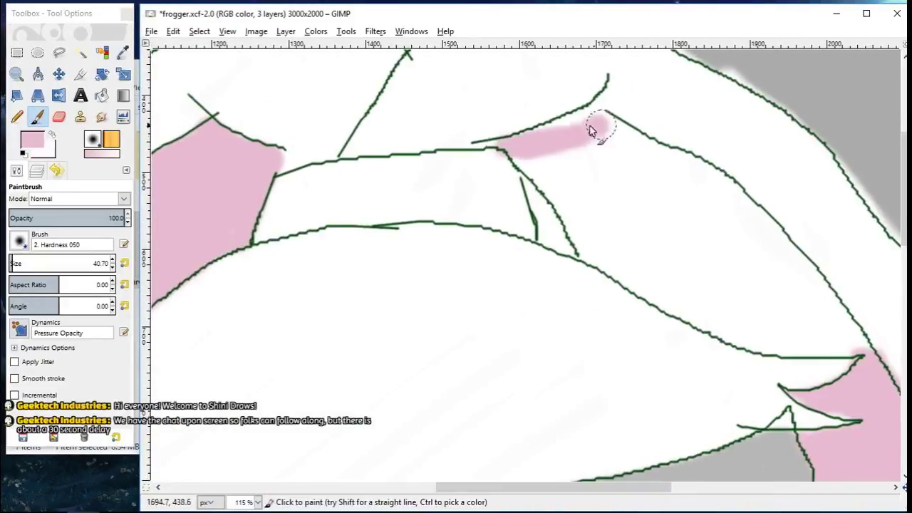
mouse_move(547, 165)
mouse_down()
mouse_move(635, 200)
mouse_move(665, 167)
mouse_move(611, 130)
mouse_move(673, 157)
mouse_move(799, 271)
mouse_move(782, 247)
mouse_move(860, 351)
mouse_up()
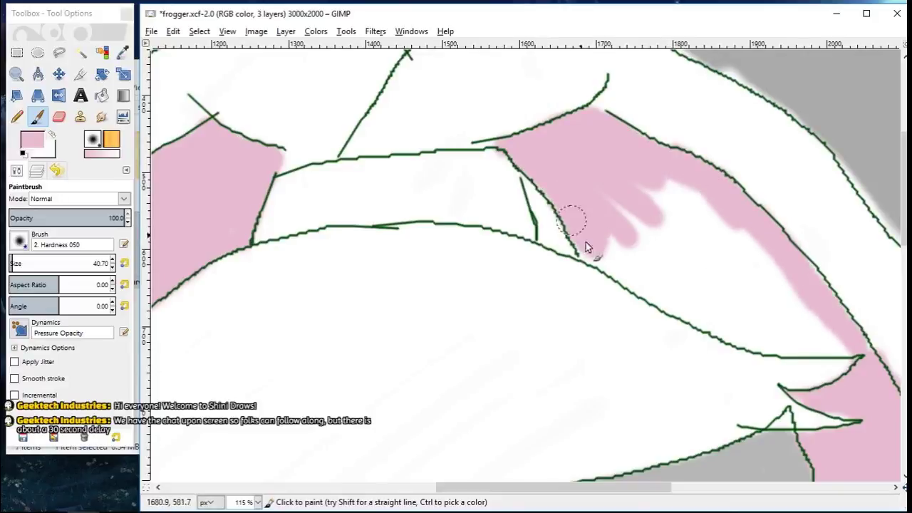
mouse_move(585, 242)
mouse_down()
mouse_move(713, 317)
mouse_move(804, 346)
mouse_move(628, 245)
mouse_move(701, 193)
mouse_up()
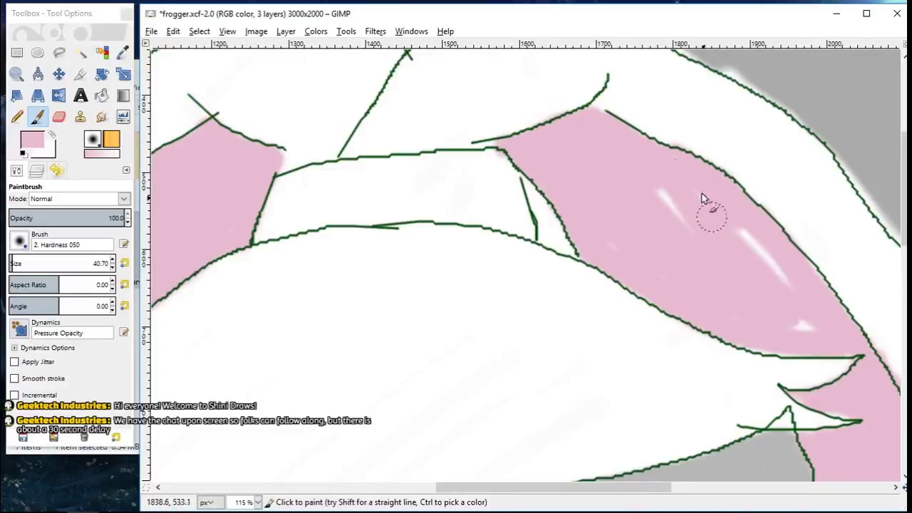
Step: Erase the white in the small triangle at the right end of the forehead band and touch up the adjoining pink edge
key(shift+e)
drag(545, 221, 526, 183)
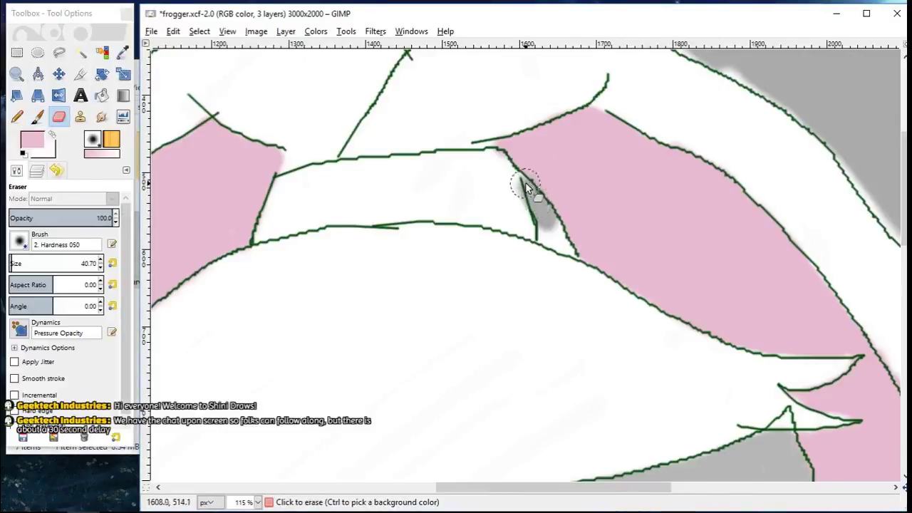
key(p)
drag(556, 210, 573, 229)
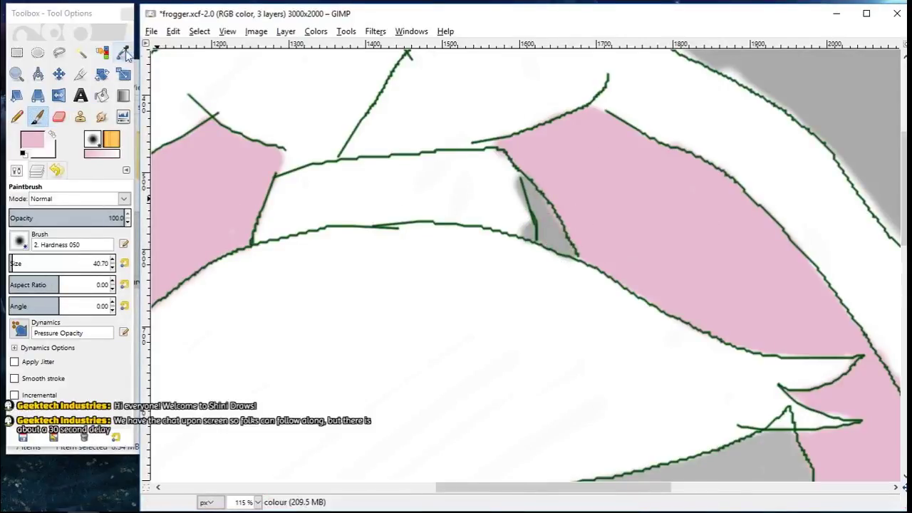
Step: Sample the grey from the small triangle and fill the forehead band between the two pink sections with it
click(124, 53)
click(529, 208)
key(p)
drag(494, 173, 515, 212)
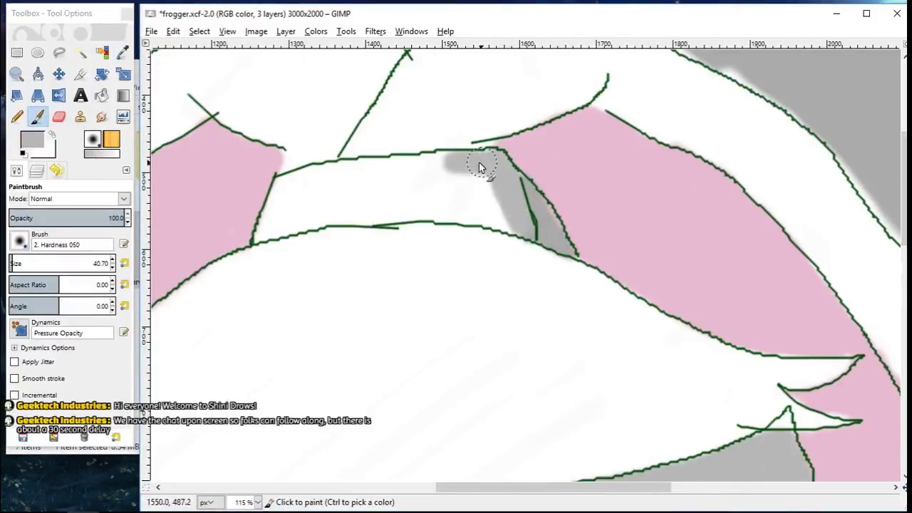
mouse_move(480, 168)
mouse_down()
mouse_move(362, 179)
mouse_move(266, 228)
mouse_move(407, 208)
mouse_move(513, 227)
mouse_up()
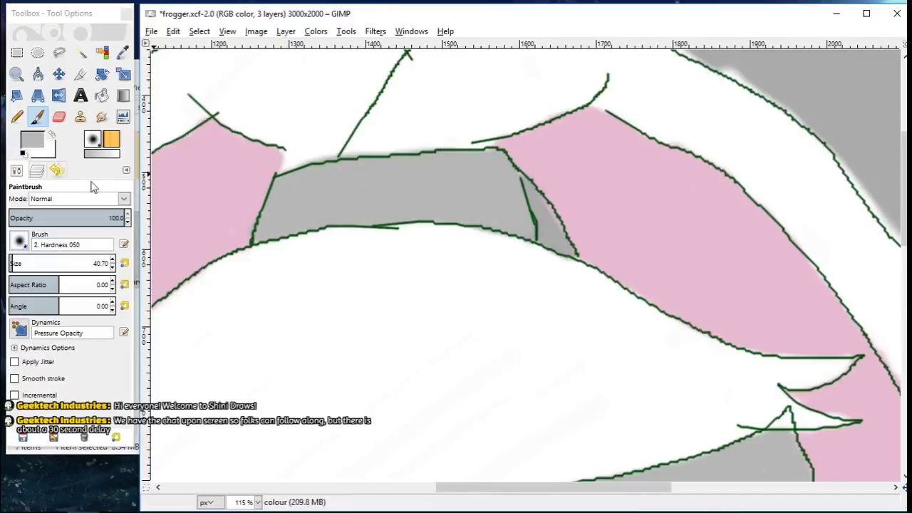
Step: Save the finished drawing under the new name infantrysarge.xcf in the warm ups folder
click(20, 75)
click(57, 238)
drag(353, 290, 380, 313)
click(44, 223)
drag(904, 290, 905, 367)
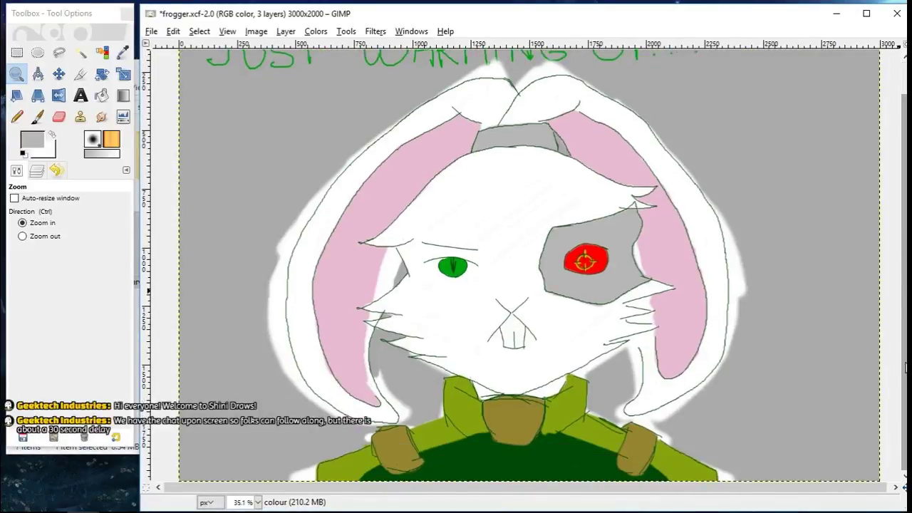
scroll(898, 342, up, 1)
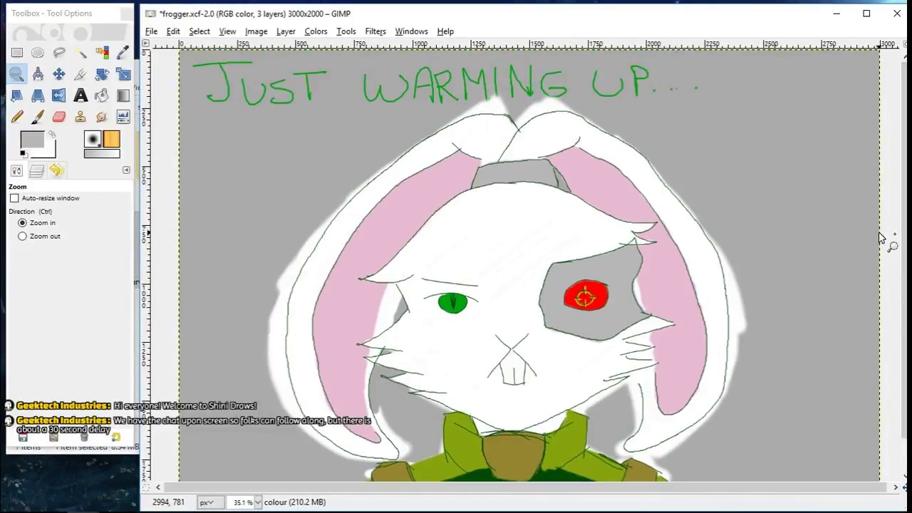
click(151, 30)
click(167, 155)
text(in)
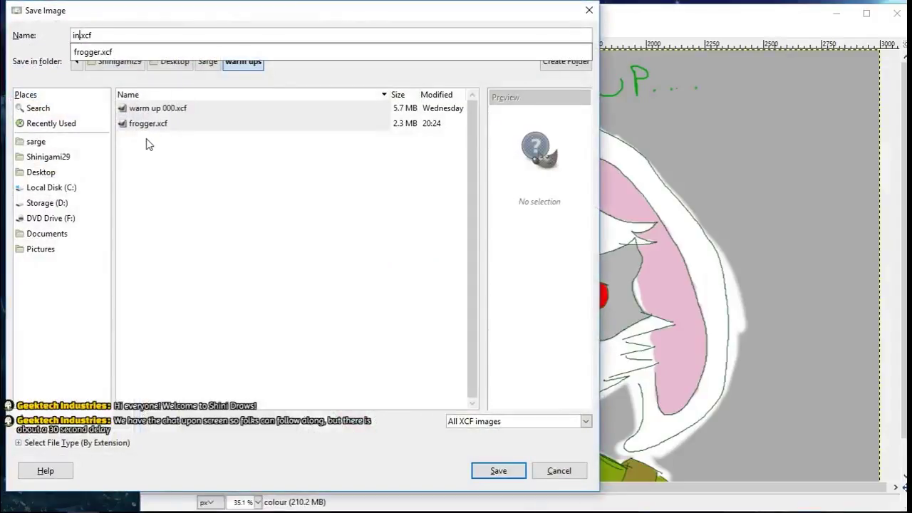
text(fantrysarge)
key(Return)
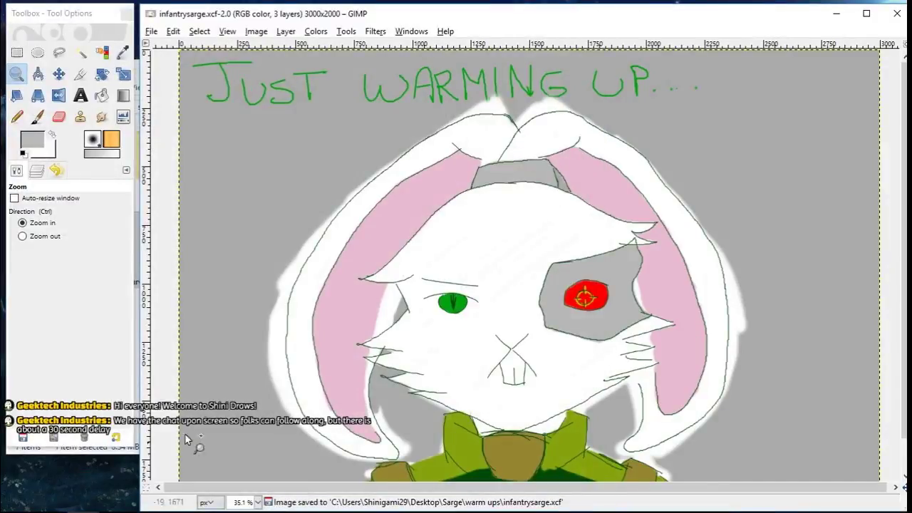
Step: Delete the colour and line layers, leaving only the Background layer
click(37, 171)
click(122, 438)
click(94, 243)
click(122, 439)
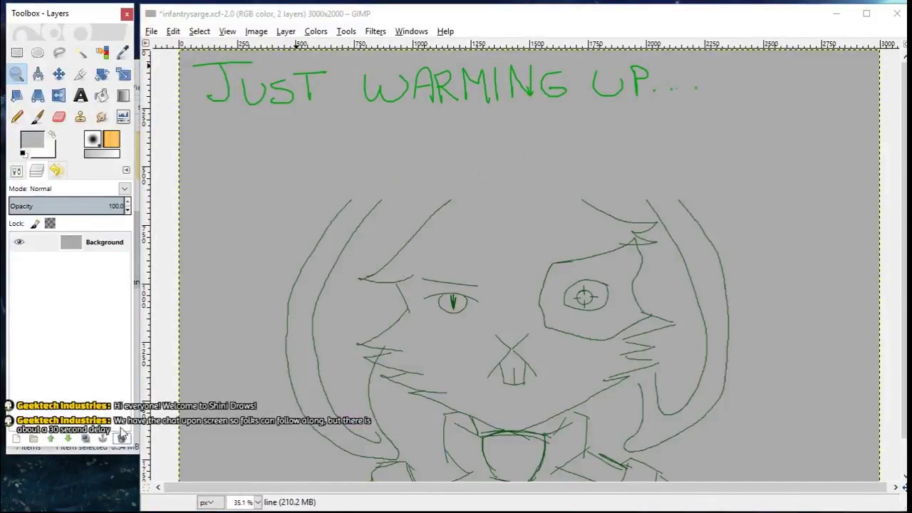
Step: Configure Ellipse Select for a fixed 1:1 ratio expanding from the centre, and place guides crossing at the canvas centre
double_click(38, 52)
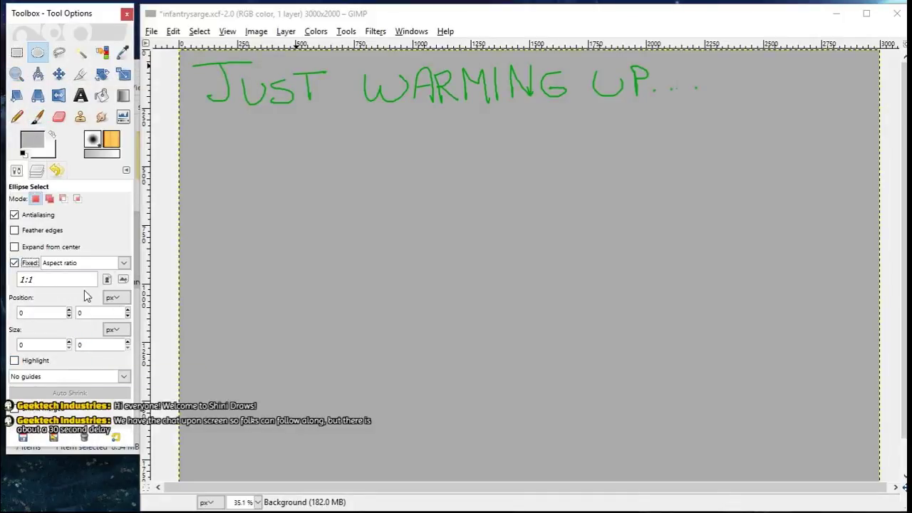
click(32, 247)
drag(149, 263, 528, 250)
drag(453, 46, 394, 284)
Step: Add a transparent layer named base and delete the Background layer
click(36, 171)
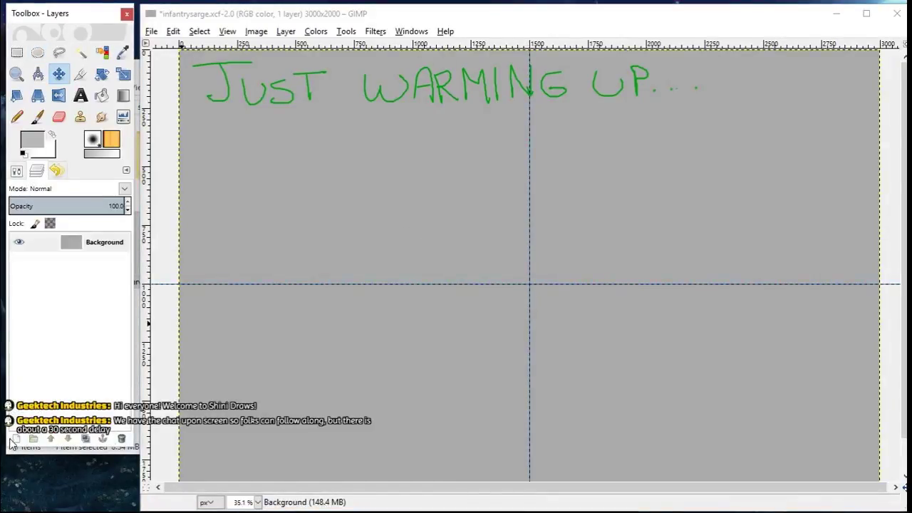
click(13, 440)
text(base)
key(Return)
click(92, 259)
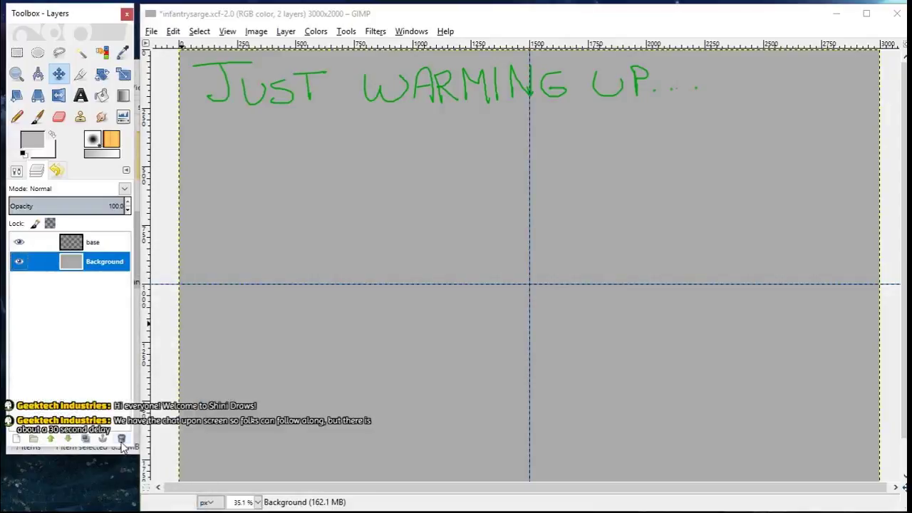
click(123, 442)
Step: Make a circular selection about 918 px across, centred on the crossing guides
click(43, 56)
click(17, 174)
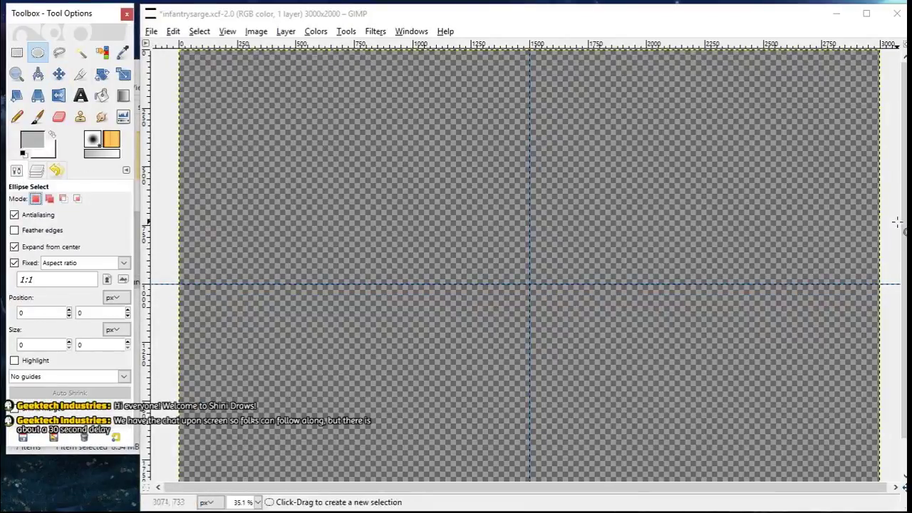
scroll(896, 222, down, 1)
drag(529, 275, 535, 168)
scroll(887, 321, down, 1)
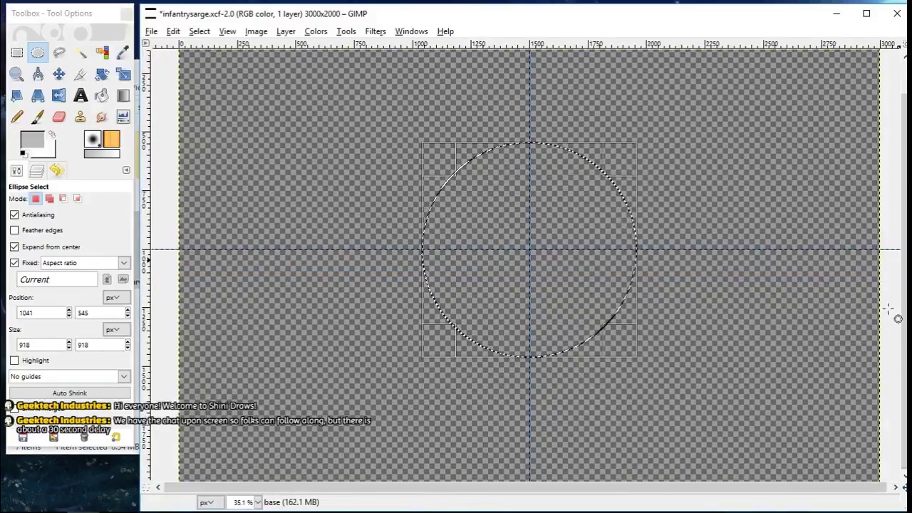
Step: Fill the circular selection solid white, clearing the streaky first fill, and remove the selection
click(38, 116)
key(x)
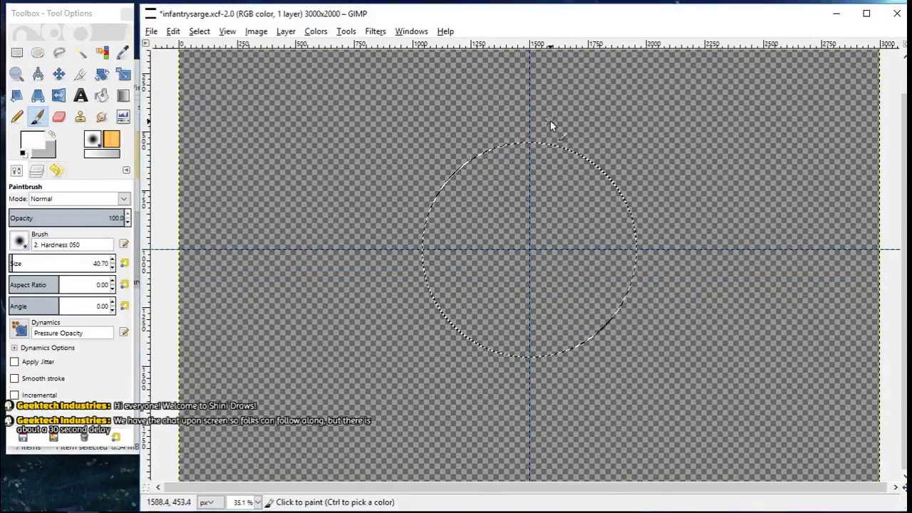
drag(551, 126, 428, 227)
key(shift+b)
click(539, 183)
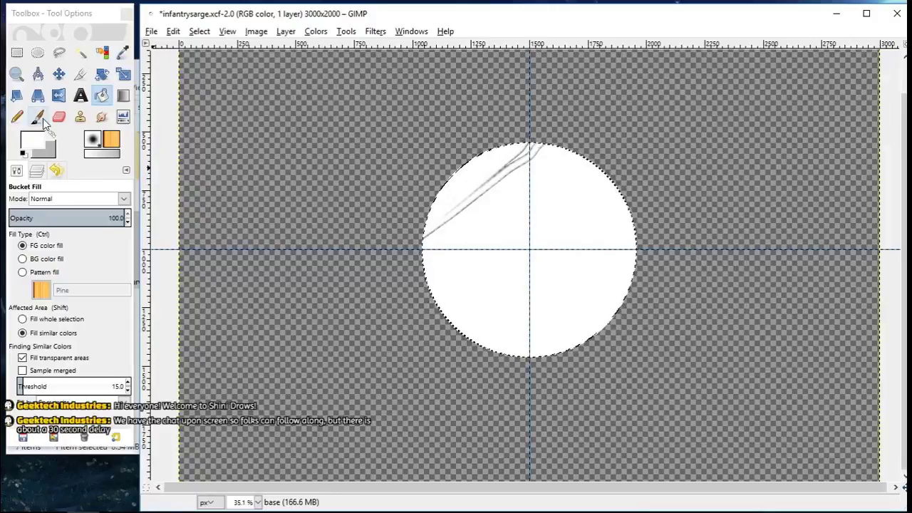
key(ctrl+x)
click(545, 169)
click(38, 116)
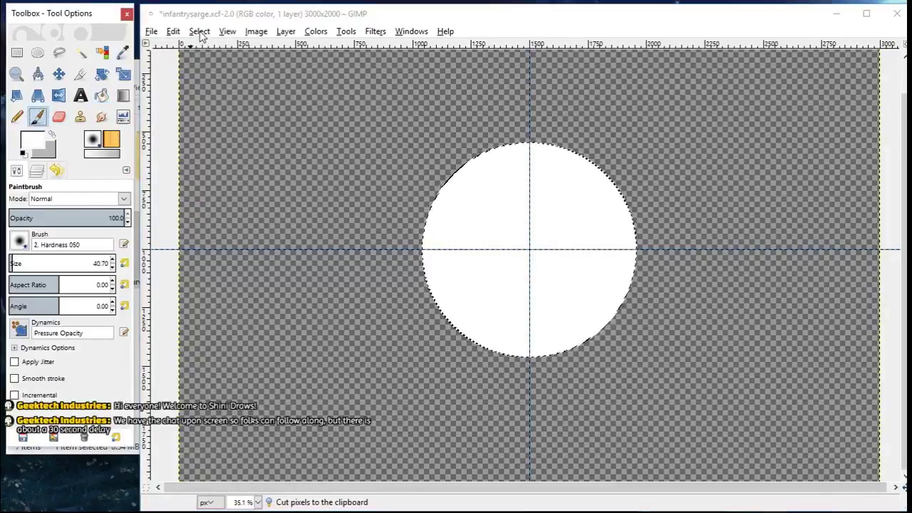
click(202, 35)
click(232, 64)
Step: Paint three black dots in the white circle: two along the horizontal guide and one on the vertical guide below the centre
drag(903, 199, 875, 138)
click(24, 153)
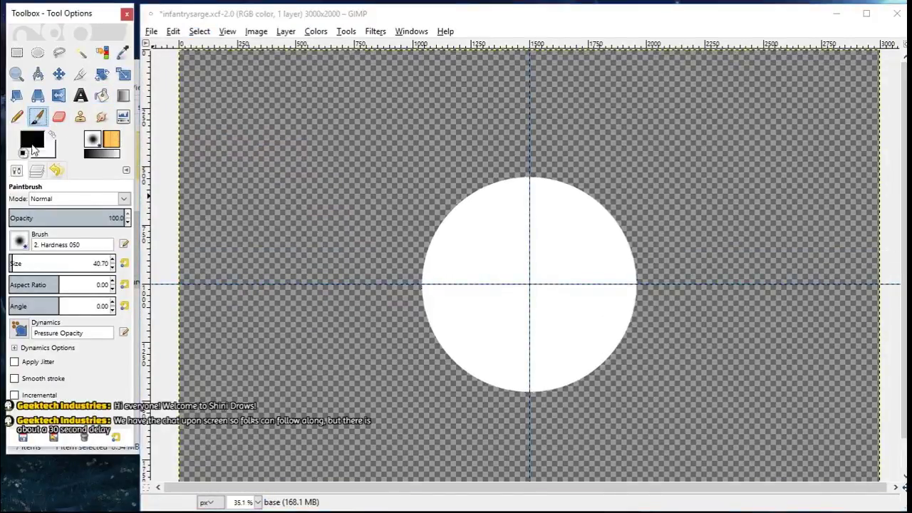
click(477, 284)
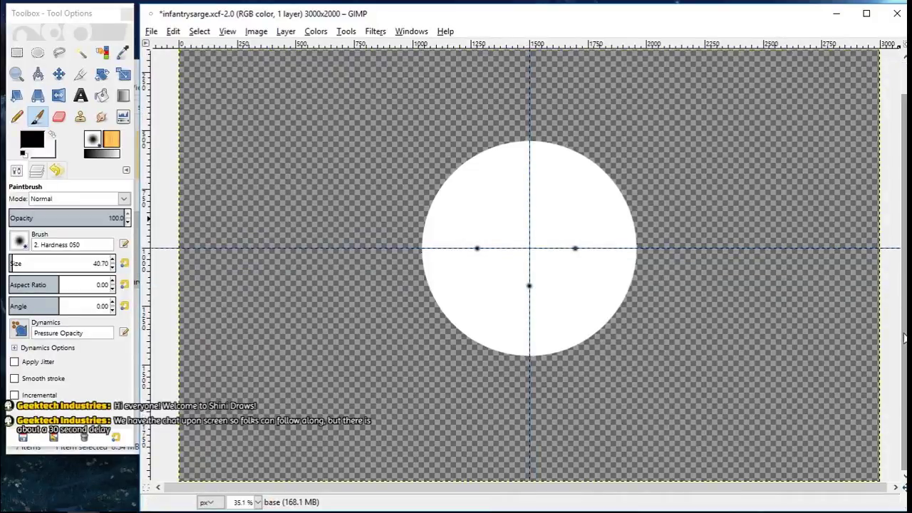
Step: Lay out guides for a wide band: one horizontal above and one below mid-canvas, and verticals about 100 px inside both side edges
key(m)
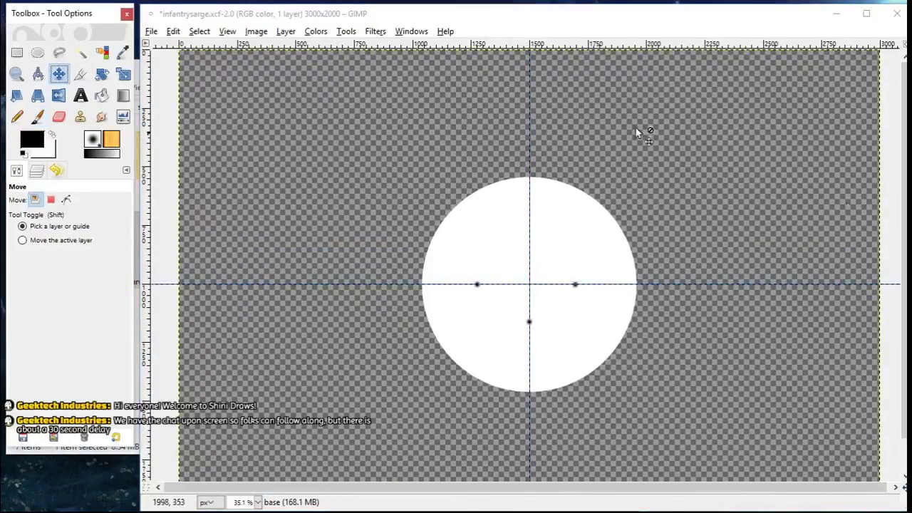
drag(530, 140, 269, 160)
drag(337, 242, 337, 241)
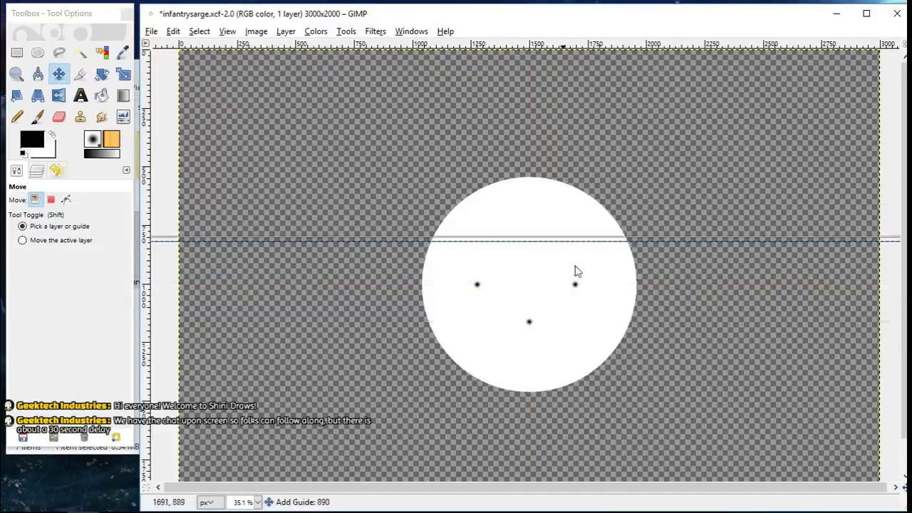
drag(570, 284, 512, 323)
drag(614, 343, 614, 338)
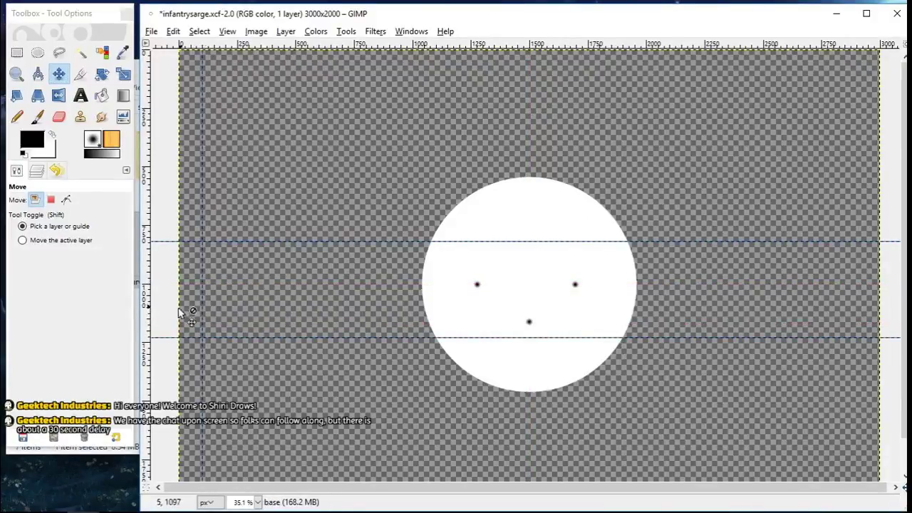
drag(768, 262, 854, 260)
right_click(853, 261)
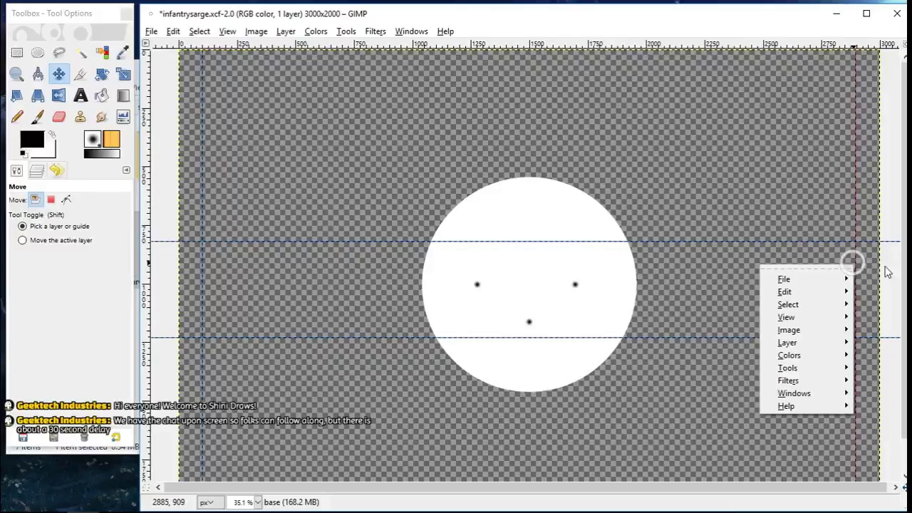
key(Escape)
Step: Add a transparent layer named base2 and delete the base layer with the dotted circle
click(35, 172)
click(22, 437)
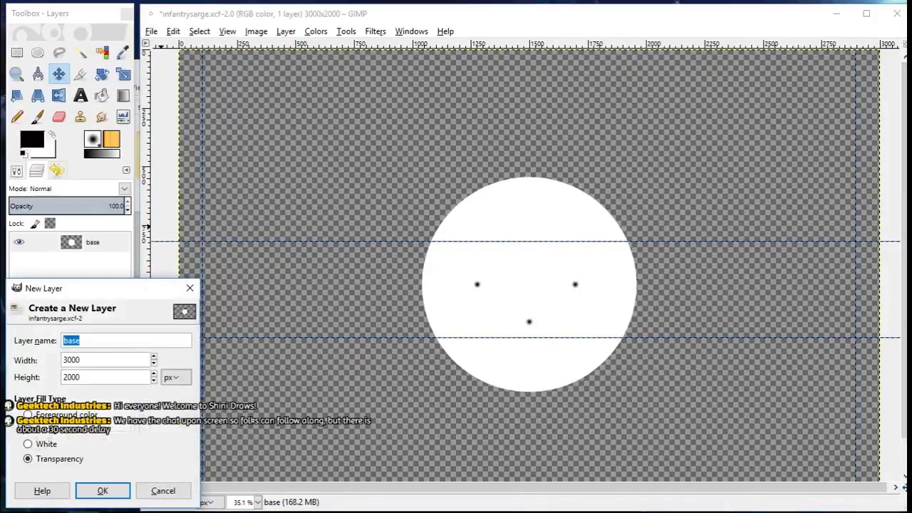
text(base2)
key(Return)
click(93, 260)
click(122, 439)
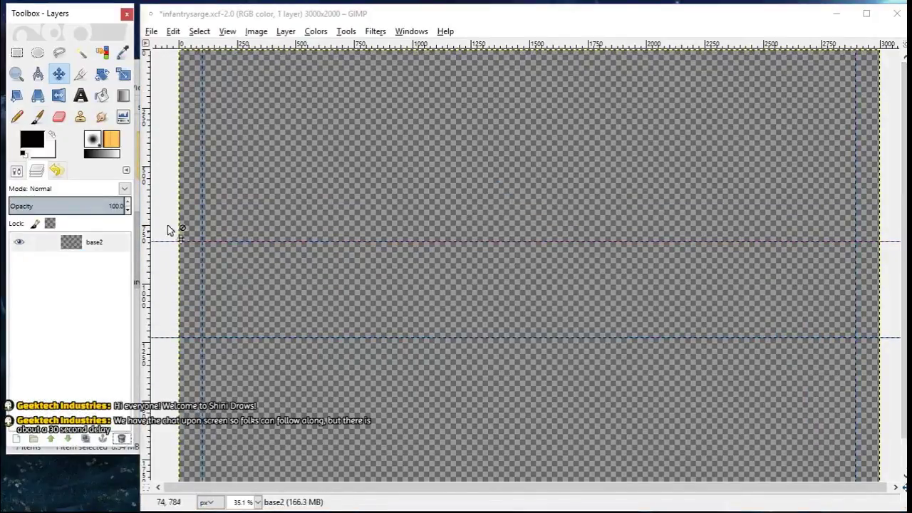
Step: Add guides crossing at the canvas centre and select a circle around them reaching slightly beyond the two horizontal band guides
drag(149, 207, 530, 171)
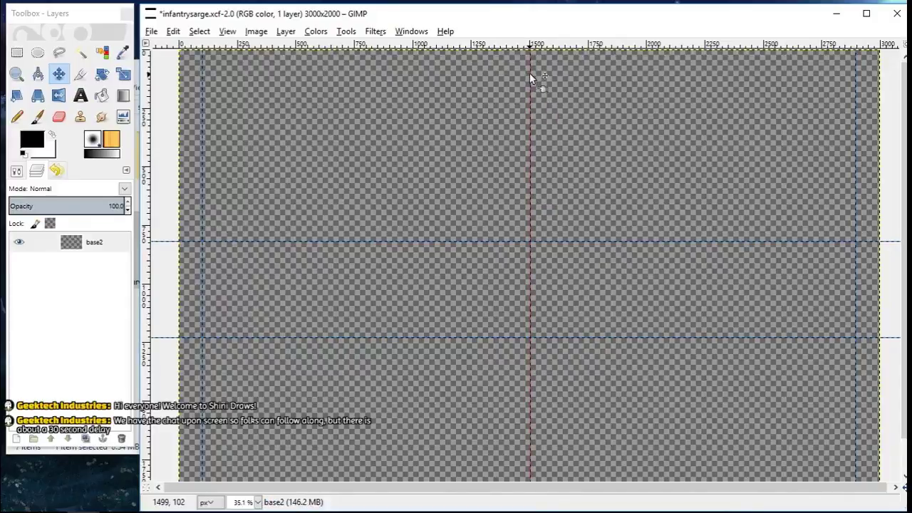
mouse_move(557, 276)
mouse_down()
mouse_move(556, 287)
mouse_move(601, 212)
mouse_move(594, 225)
mouse_up()
click(38, 54)
Step: Fill the circular selection on base2 with white
click(102, 96)
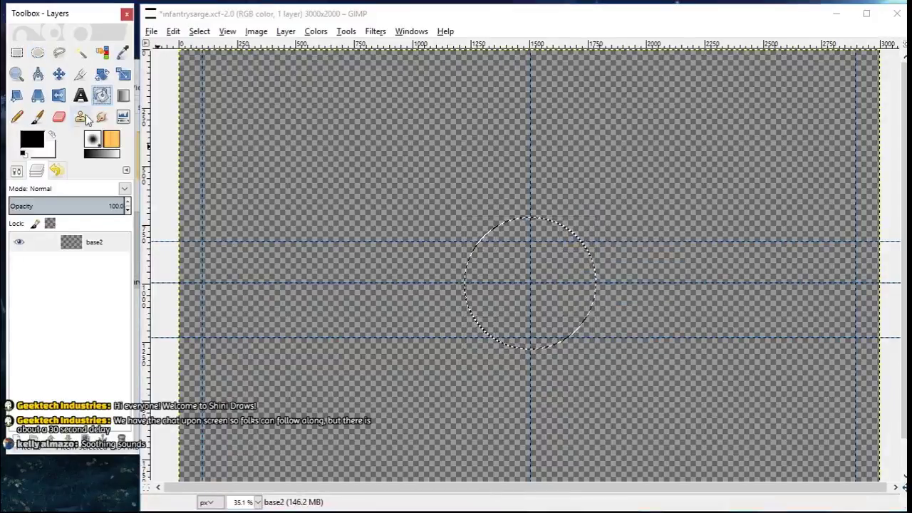
click(52, 134)
click(546, 261)
click(200, 32)
click(223, 81)
click(233, 78)
click(205, 34)
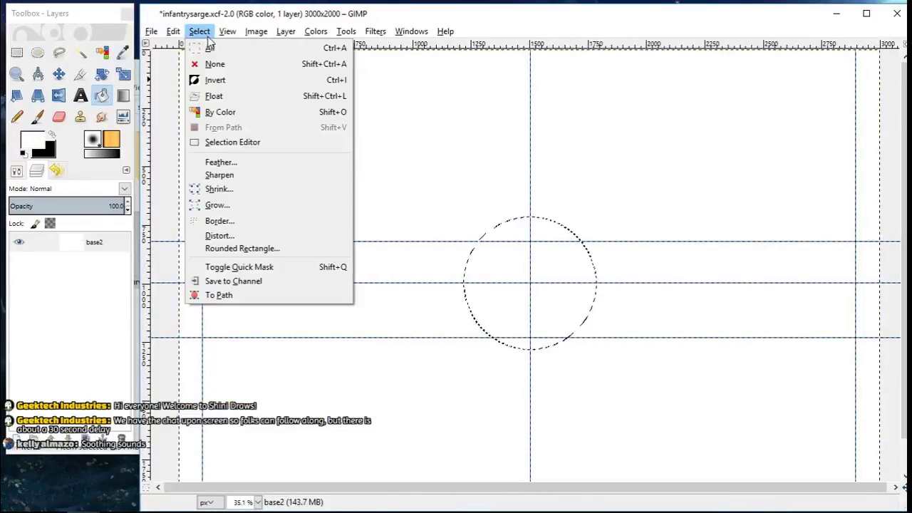
click(217, 64)
key(ctrl+x)
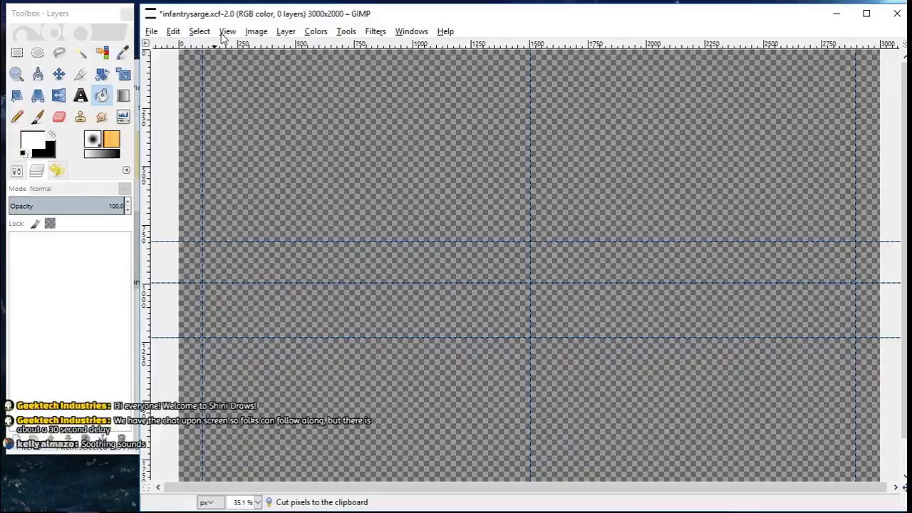
key(ctrl+z)
key(ctrl+z)
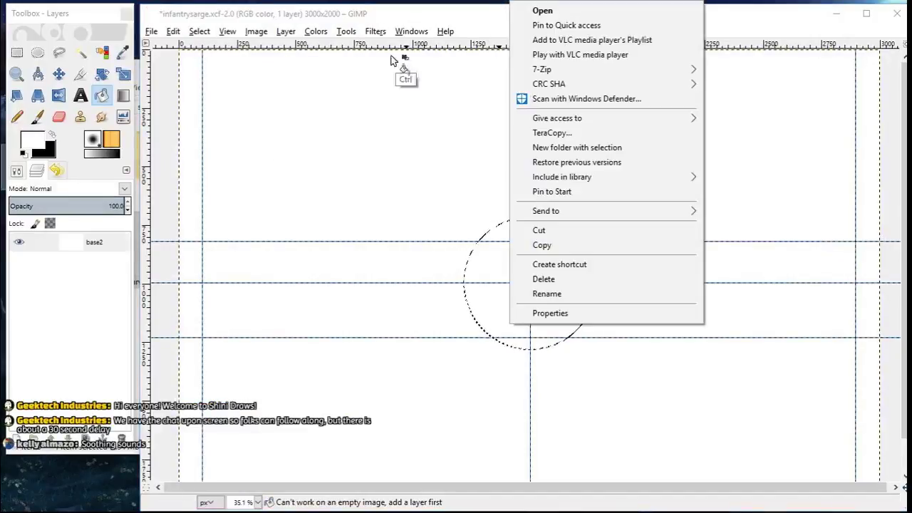
key(ctrl+z)
Step: Remove the circular selection and add a transparent layer named bla beneath base2
click(199, 31)
click(214, 68)
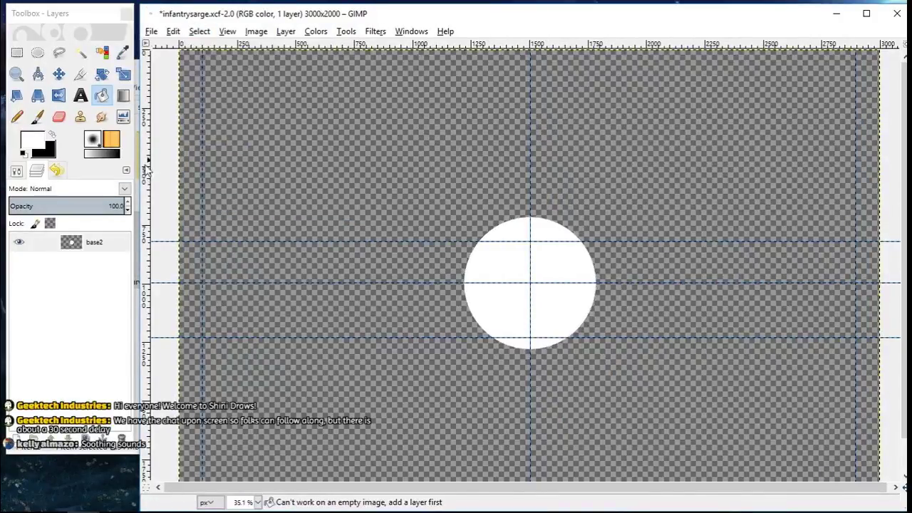
click(10, 431)
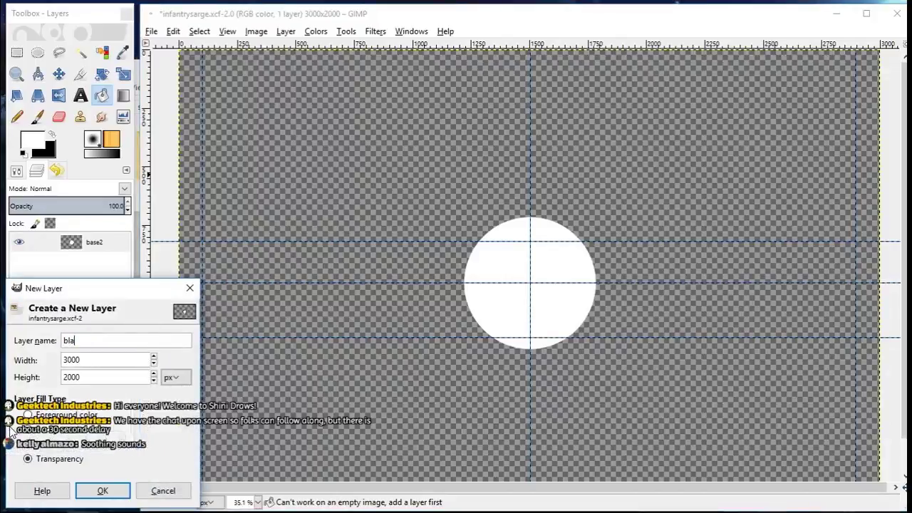
key(Return)
Step: Set the Paintbrush size to 3 and the foreground colour to orange ff9100
click(37, 117)
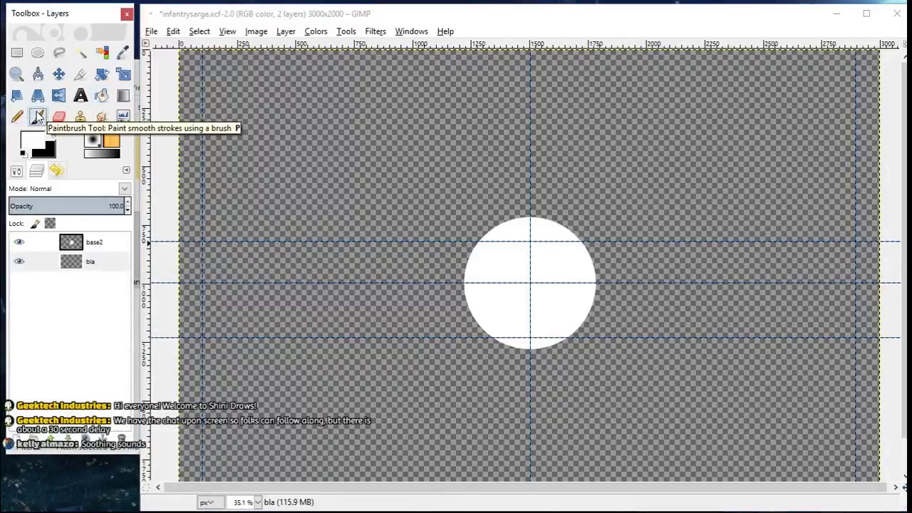
click(15, 173)
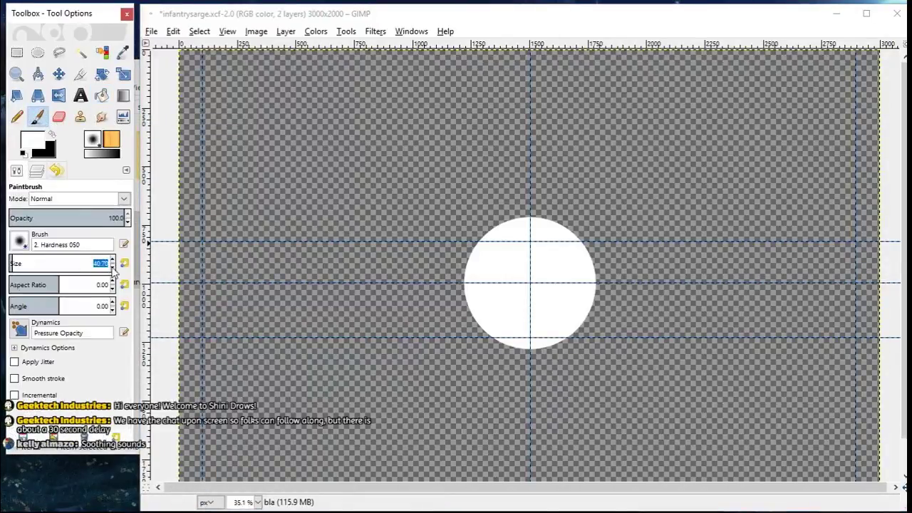
click(41, 143)
drag(400, 228, 333, 229)
click(375, 213)
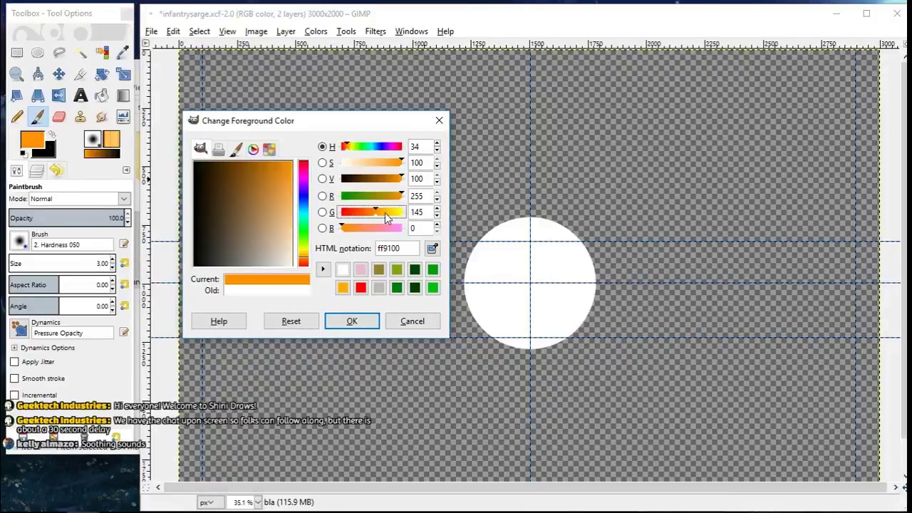
click(352, 320)
Step: Outline a wide rectangle with straight orange lines along the outer guides on the bla layer and fill it with orange
click(202, 241)
shift+click(202, 338)
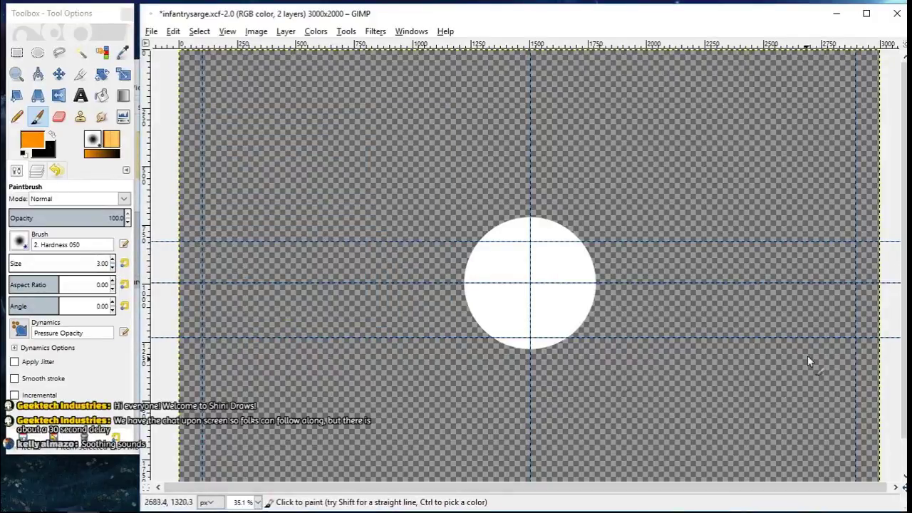
shift+click(855, 337)
shift+click(855, 241)
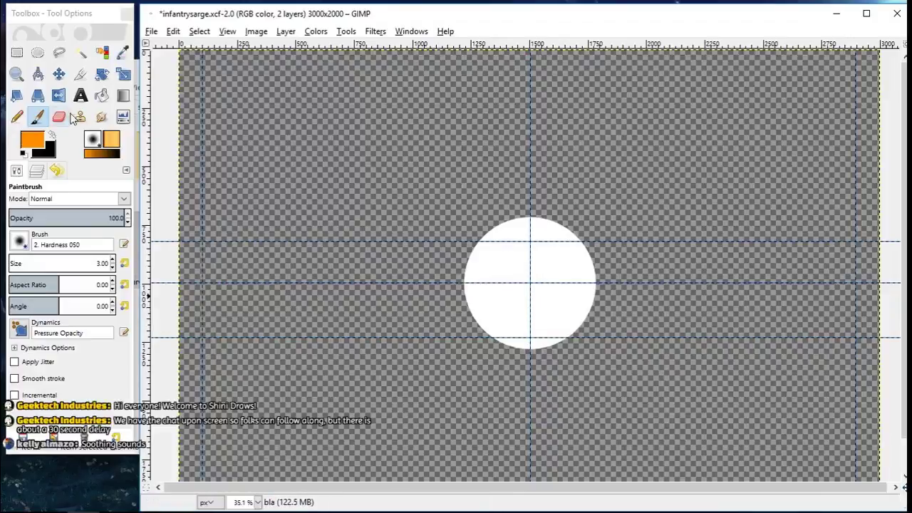
click(101, 95)
click(424, 312)
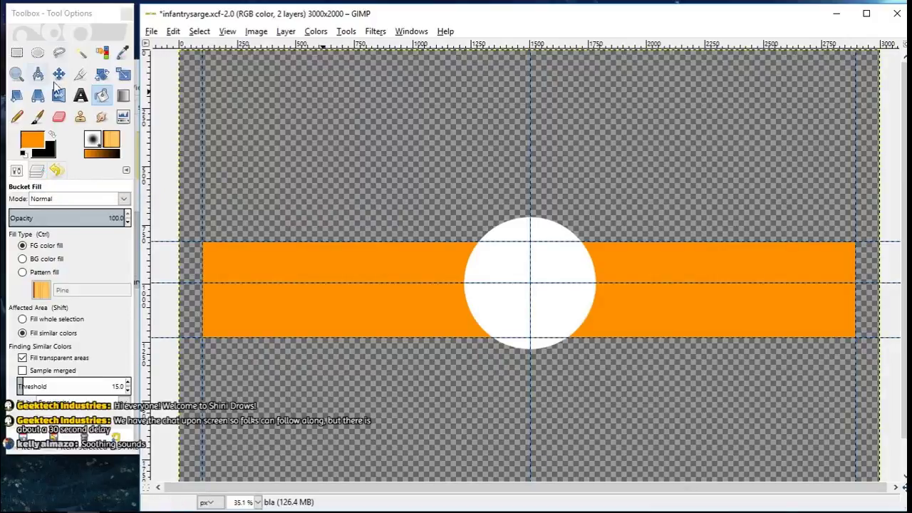
Step: Add the orange Sans text GEEKTECH INDDUSTRIES in a text box about 2797 × 322 px below the band, at size 214 px
click(79, 95)
drag(202, 398, 862, 357)
drag(638, 404, 638, 437)
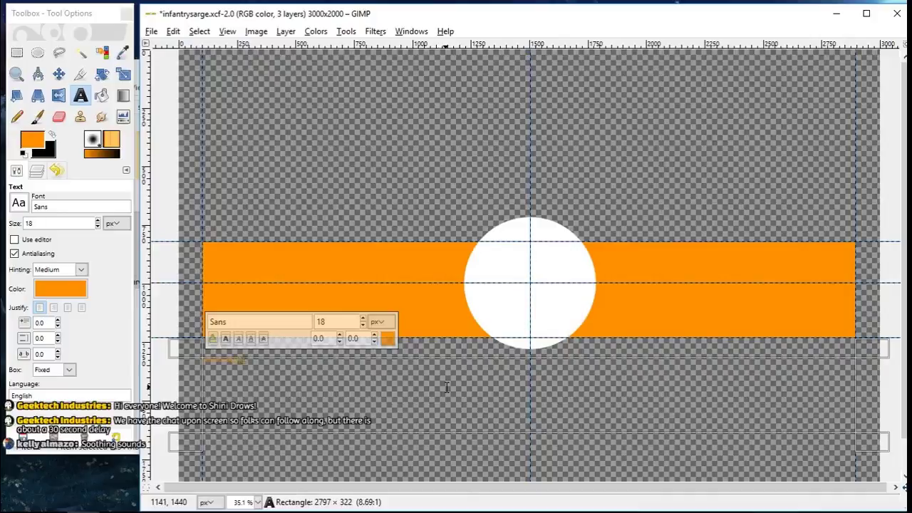
click(98, 221)
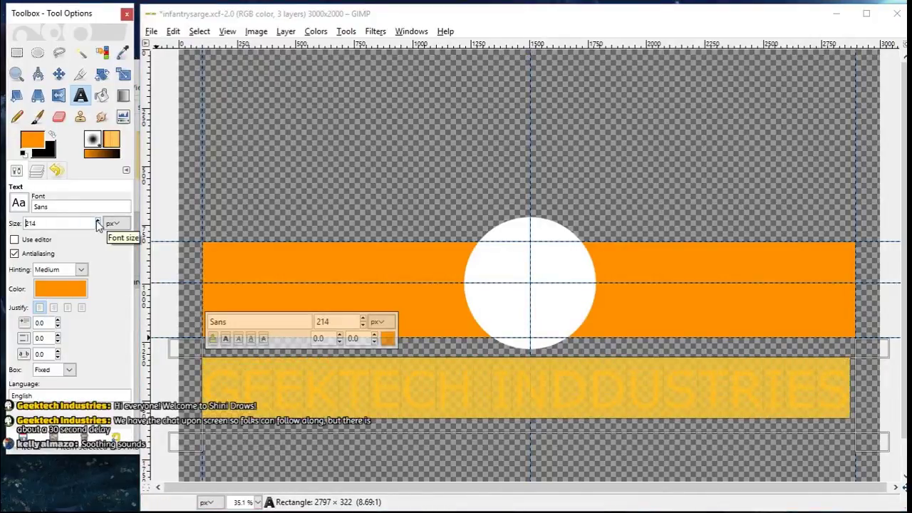
Step: Change the font of the GEEKTECH INDDUSTRIES text to Impact Condensed
click(19, 202)
scroll(46, 309, down, 10)
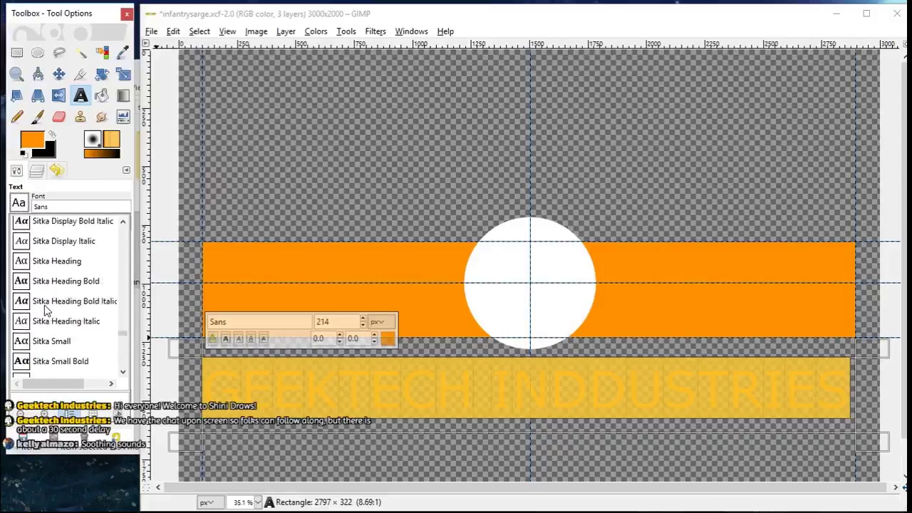
scroll(46, 309, down, 7)
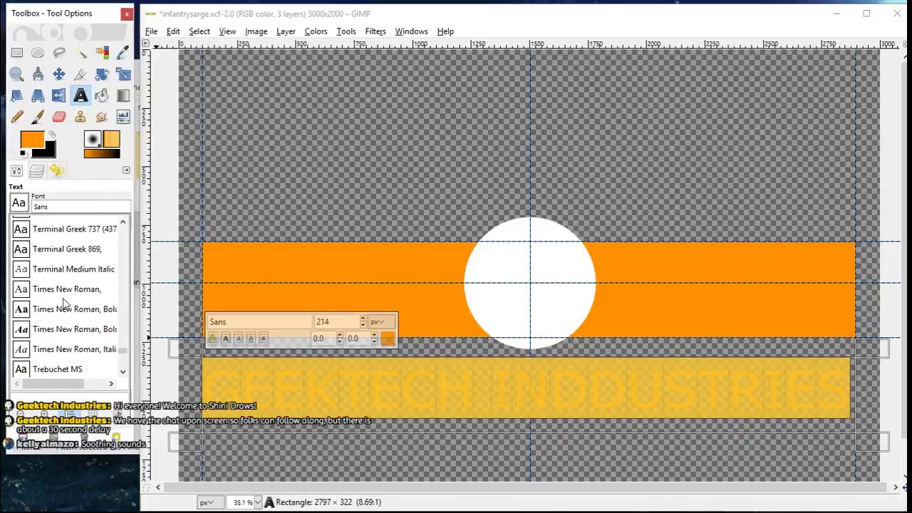
scroll(63, 304, down, 6)
scroll(62, 305, up, 10)
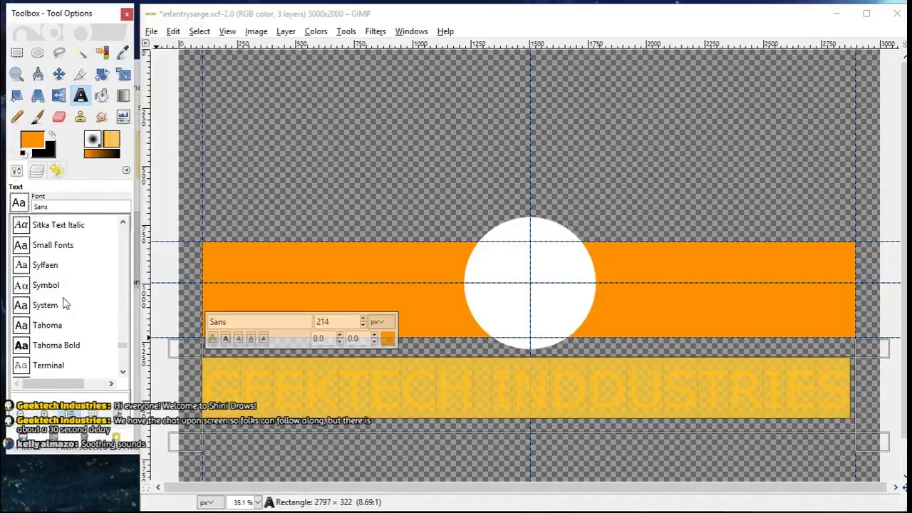
scroll(63, 304, up, 12)
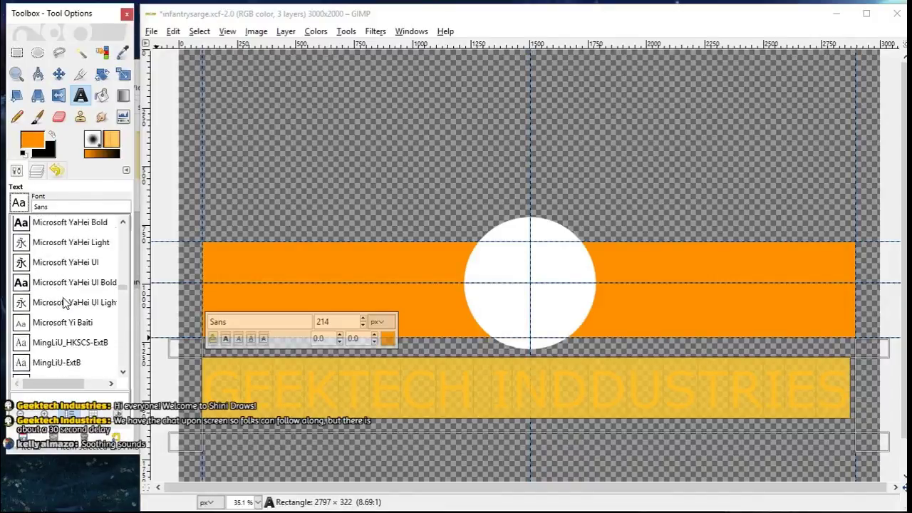
scroll(62, 304, up, 10)
click(63, 304)
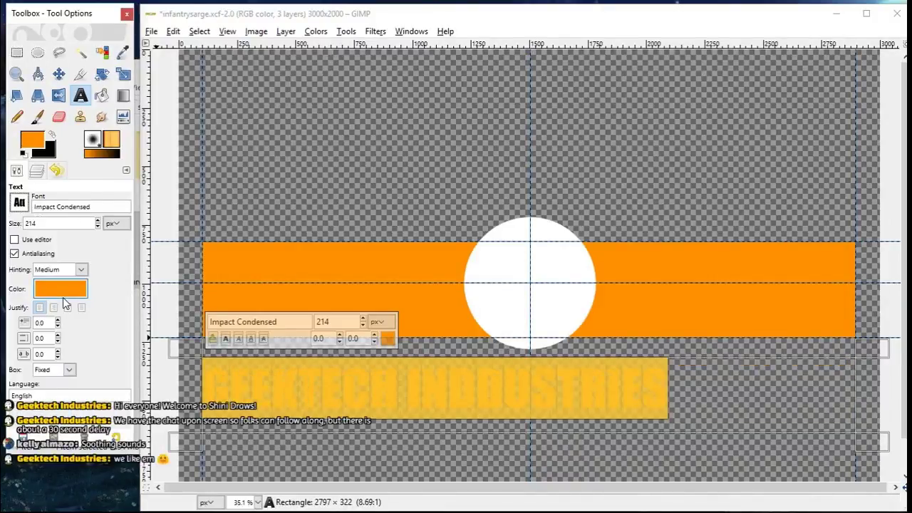
Step: Set the text size to 289 px with centred justification and letter spacing of 5.0 so it spans the band's width
click(97, 221)
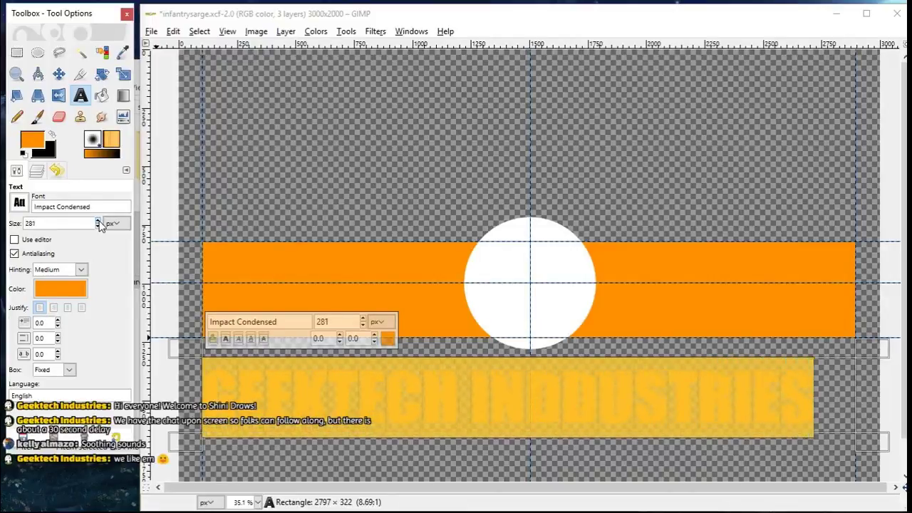
click(53, 307)
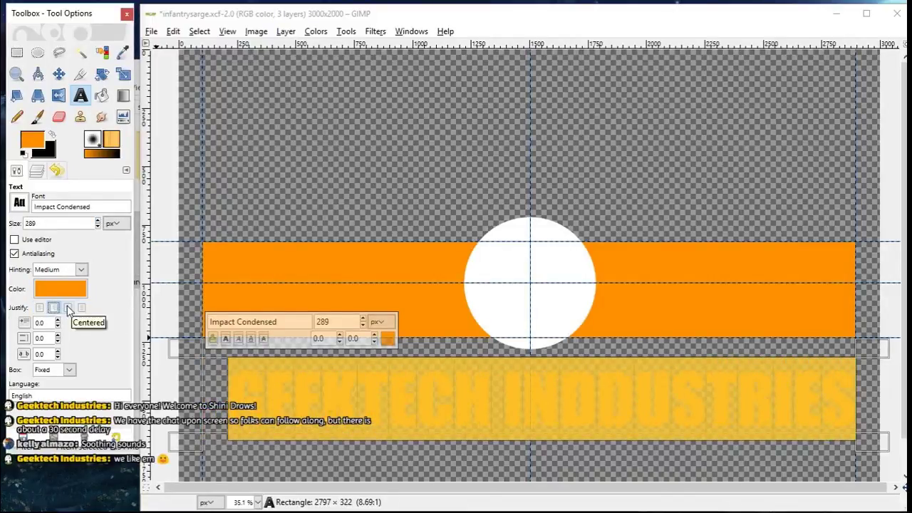
click(68, 307)
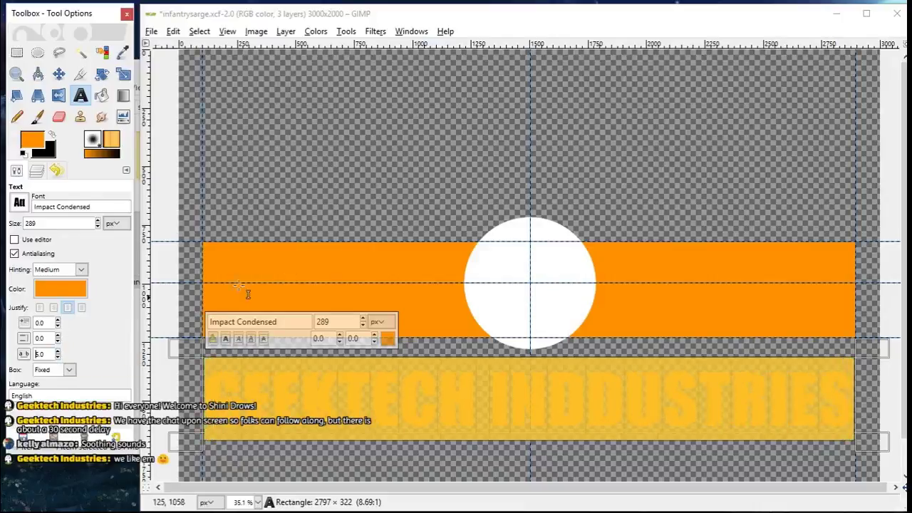
Step: Make base2 the active layer and remove the three horizontal guides and the central vertical guide
click(37, 170)
click(76, 282)
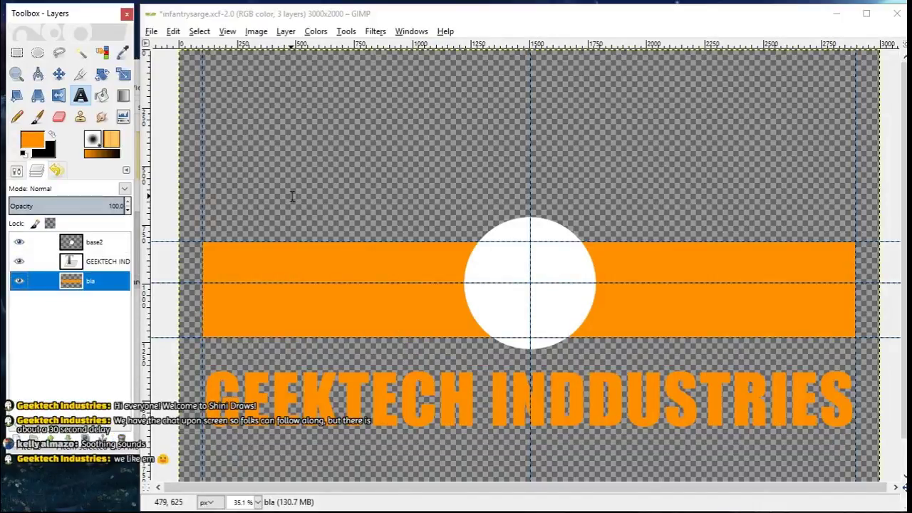
click(68, 246)
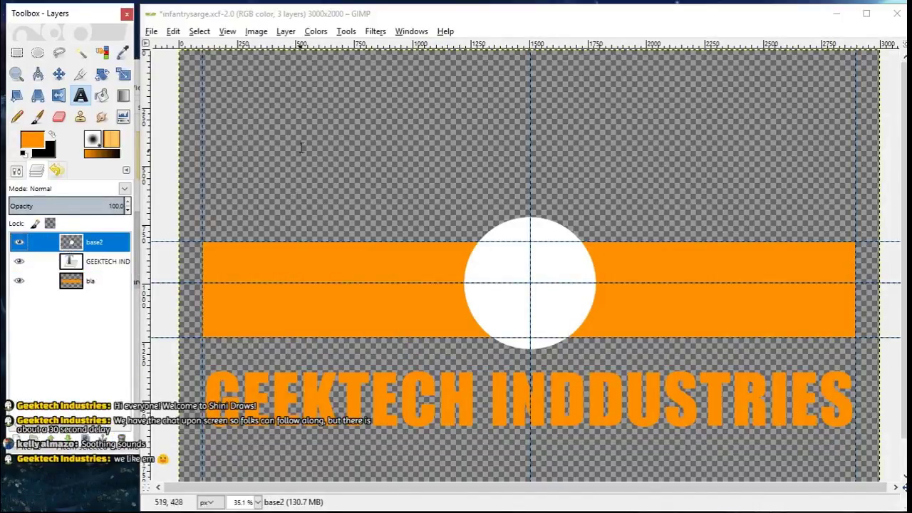
click(58, 73)
drag(527, 241, 531, 25)
drag(552, 337, 575, 14)
drag(530, 121, 59, 104)
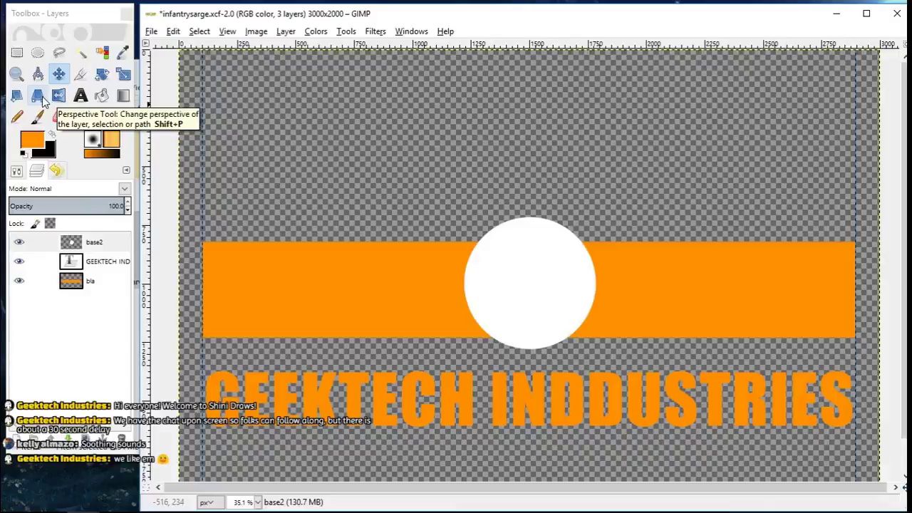
Step: Enlarge the Paintbrush and add a new transparent layer above base2
double_click(38, 116)
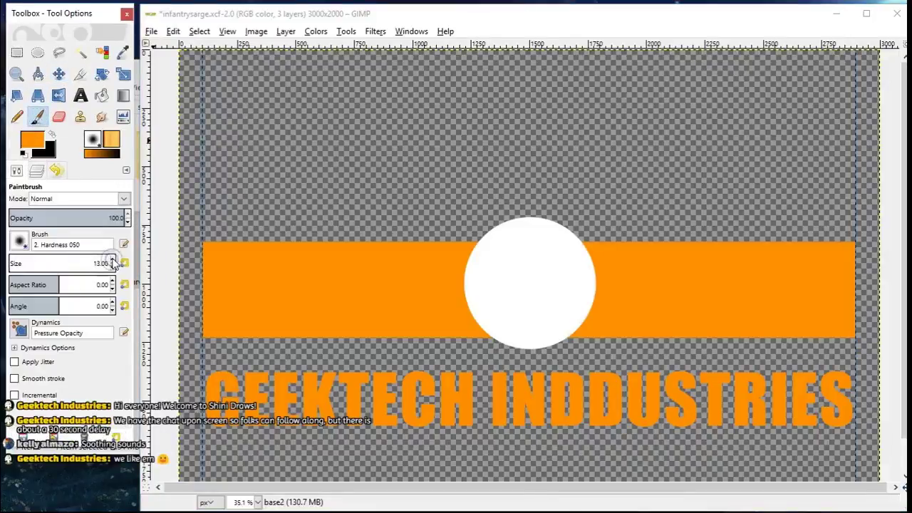
click(38, 171)
click(18, 438)
click(103, 490)
Step: Handwrite YAY BROWNIE BREAK! in orange across the upper canvas, with a heart under the exclamation mark
drag(233, 90, 257, 97)
drag(241, 121, 242, 147)
drag(262, 145, 282, 130)
drag(287, 114, 307, 110)
drag(296, 128, 302, 147)
drag(390, 138, 422, 146)
drag(435, 127, 433, 128)
drag(450, 126, 474, 132)
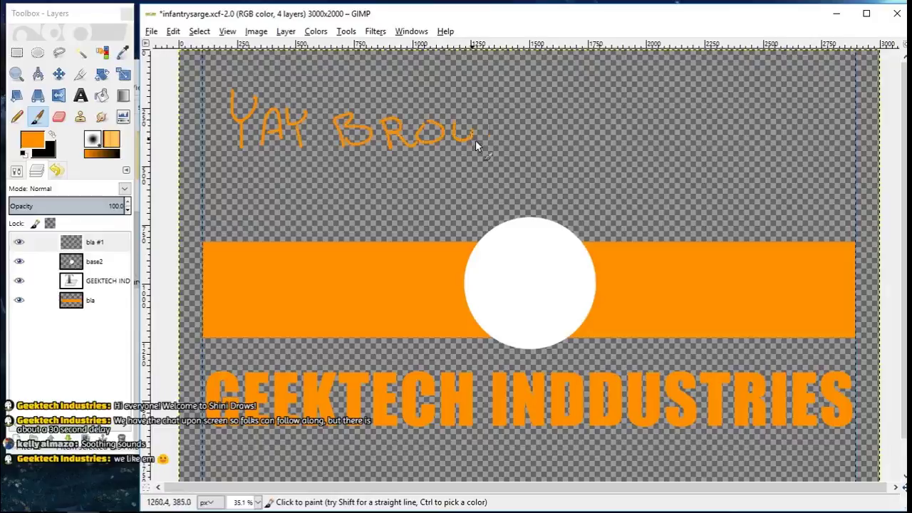
drag(617, 125, 607, 146)
drag(637, 116, 638, 146)
drag(639, 117, 672, 142)
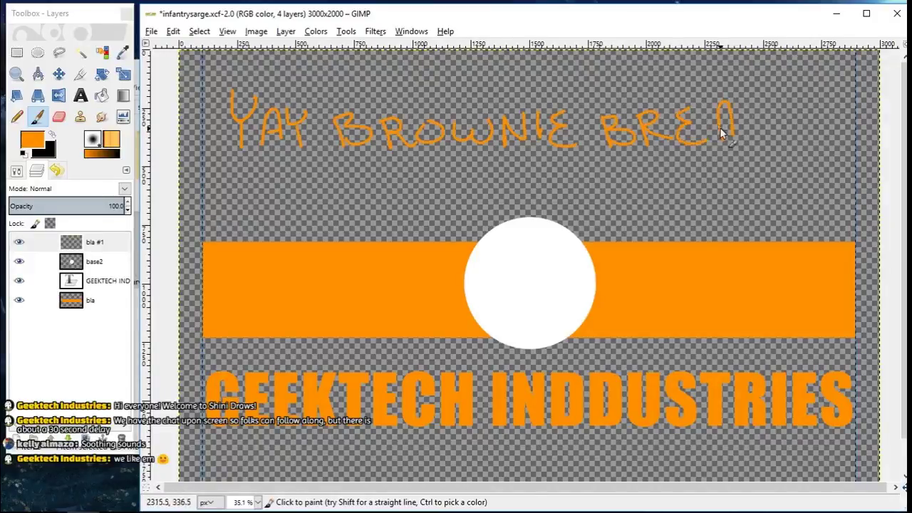
drag(790, 143, 798, 153)
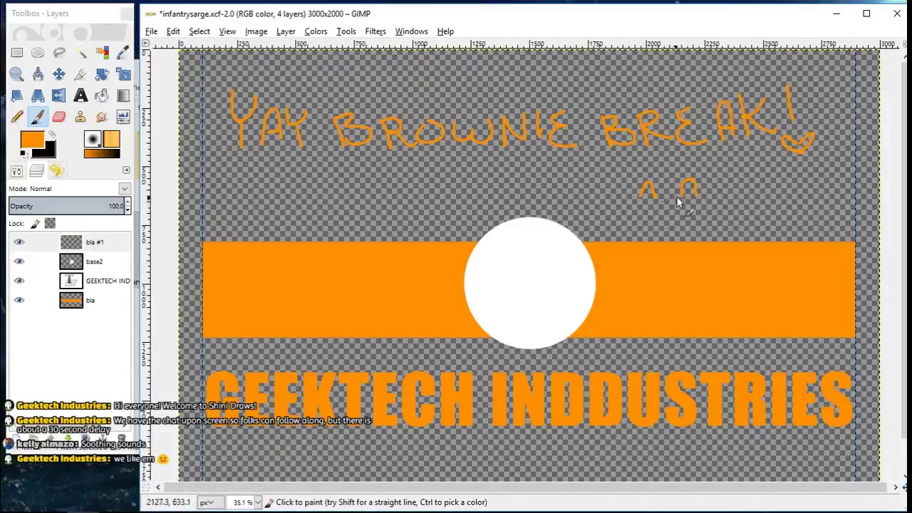
Step: Undo the arched doodle eyes and paint a laughing face with > < eyes and an open mouth beneath the handwriting
click(56, 170)
click(39, 436)
click(39, 436)
click(39, 436)
click(39, 436)
click(39, 436)
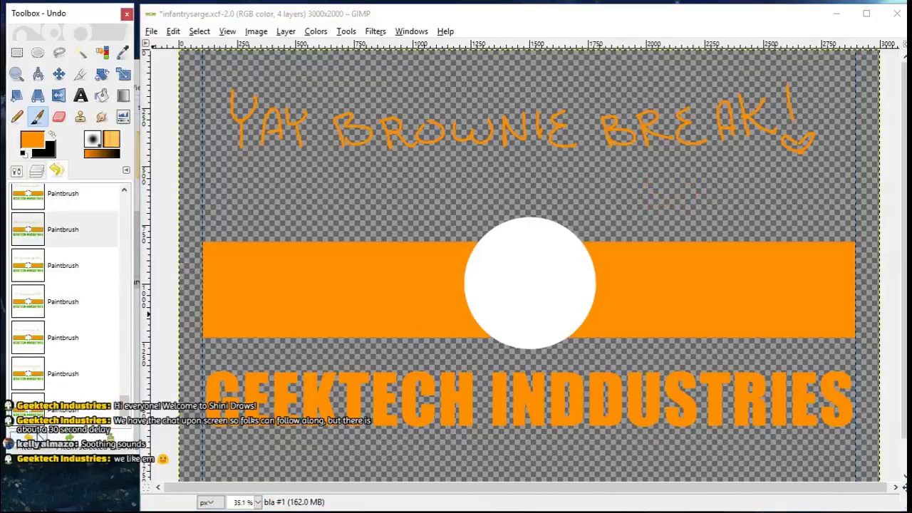
click(36, 171)
drag(640, 174, 640, 197)
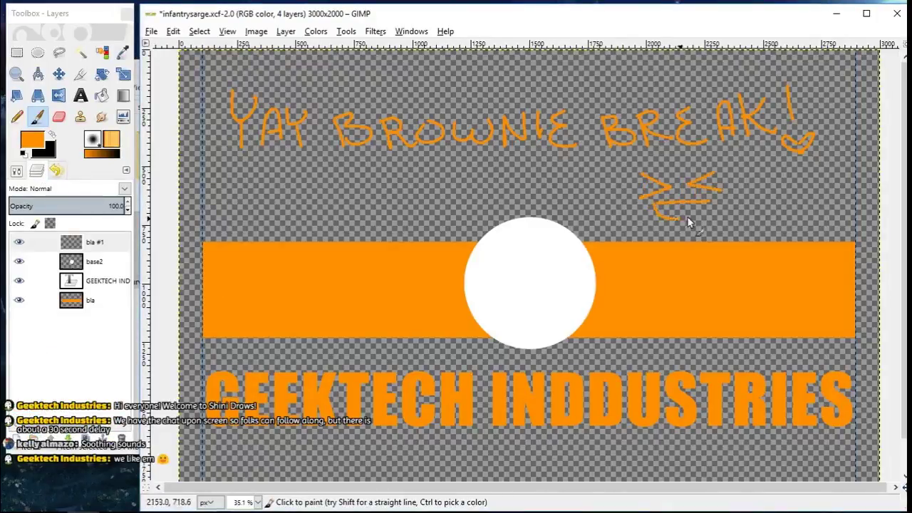
drag(688, 222, 662, 201)
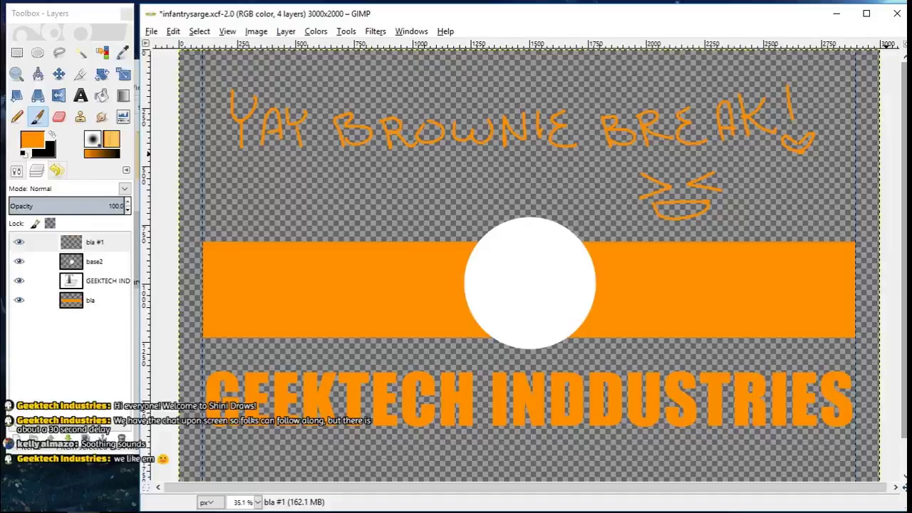
Step: Remove the two remaining vertical guides at the ends of the orange band
click(60, 74)
drag(203, 96, 168, 98)
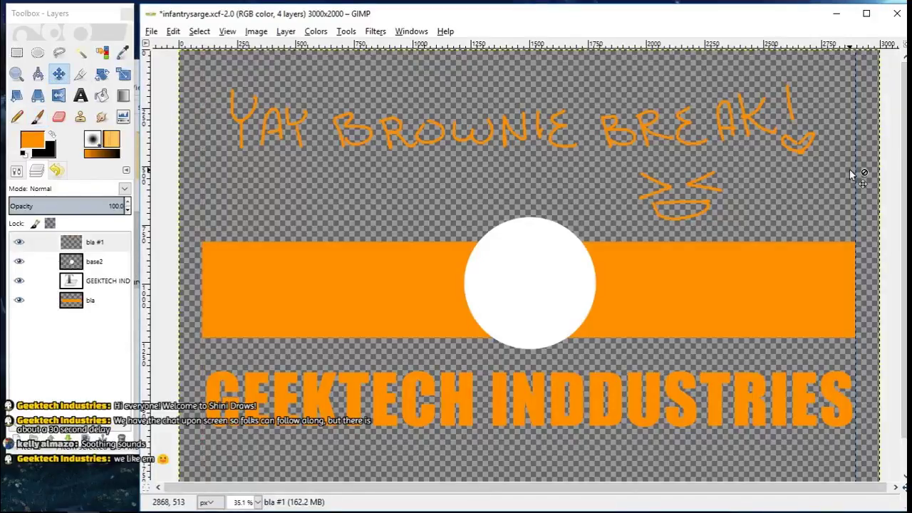
drag(855, 176, 144, 237)
Step: Delete the handwriting layer bla #1 and set the Paintbrush colours to white foreground and black background
click(57, 124)
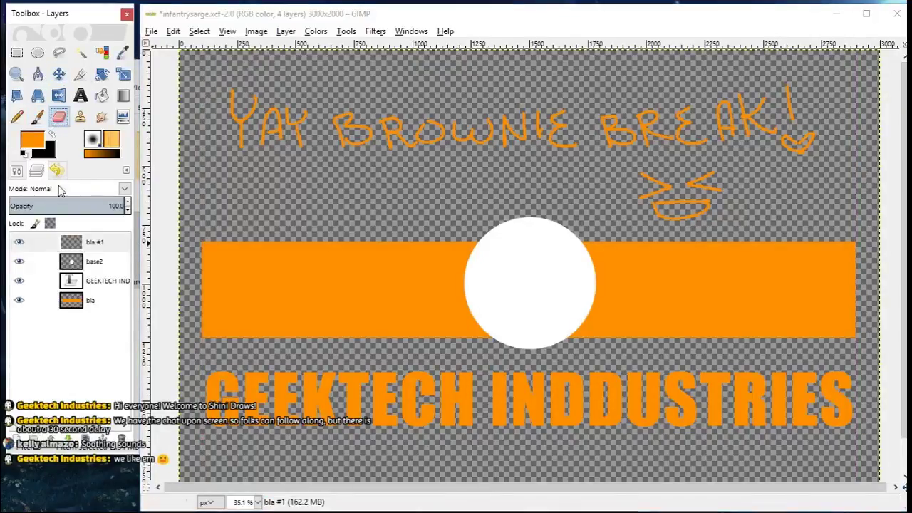
click(72, 240)
click(37, 118)
click(72, 241)
click(122, 439)
key(d)
key(x)
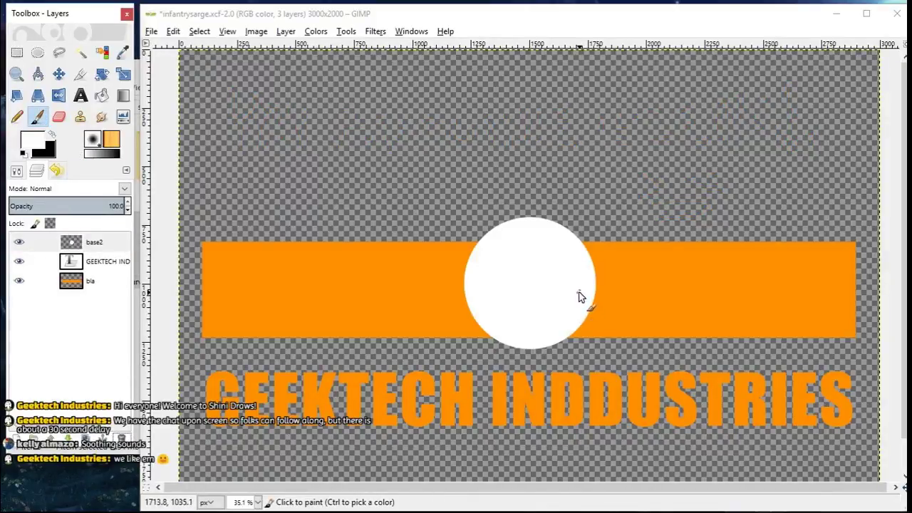
Step: Add a new 3000 × 2000 px layer named bun bun above base2
click(14, 438)
text(bu)
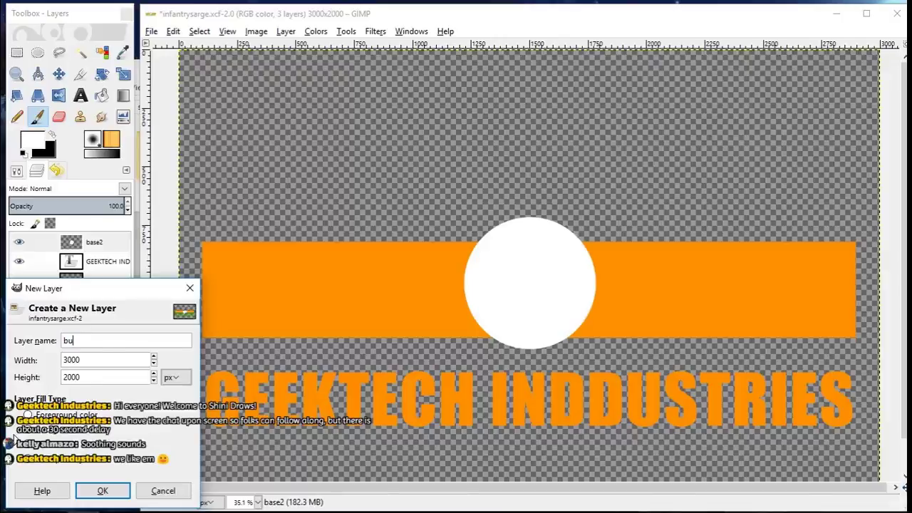
text(n bun)
key(Return)
Step: Outline a long slanted rabbit ear in white rising from the circle's upper right and fill it with white
mouse_move(560, 222)
mouse_down()
mouse_move(631, 155)
mouse_move(543, 279)
mouse_move(563, 259)
mouse_up()
click(19, 262)
click(19, 261)
click(105, 102)
click(604, 171)
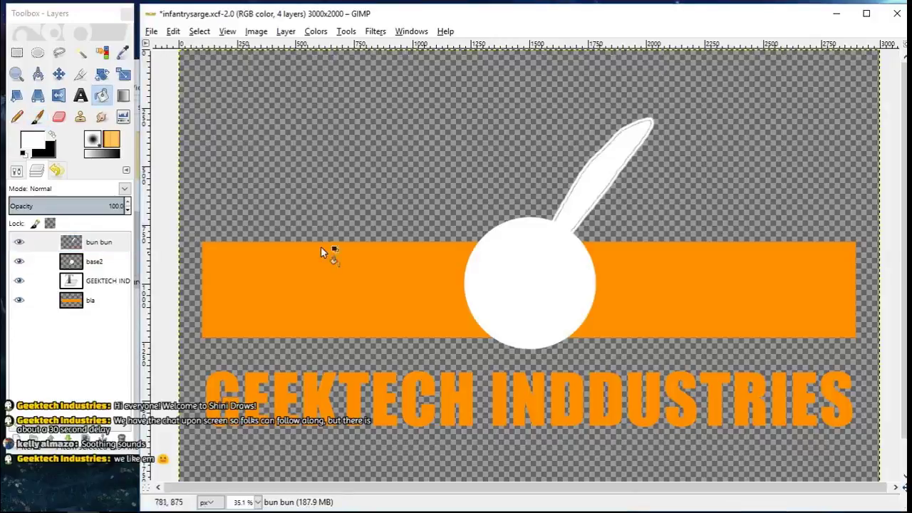
Step: With base2 hidden, paint over the thin unfilled gaps inside the ear's outline in white, and show base2 again
click(18, 76)
click(17, 171)
click(543, 102)
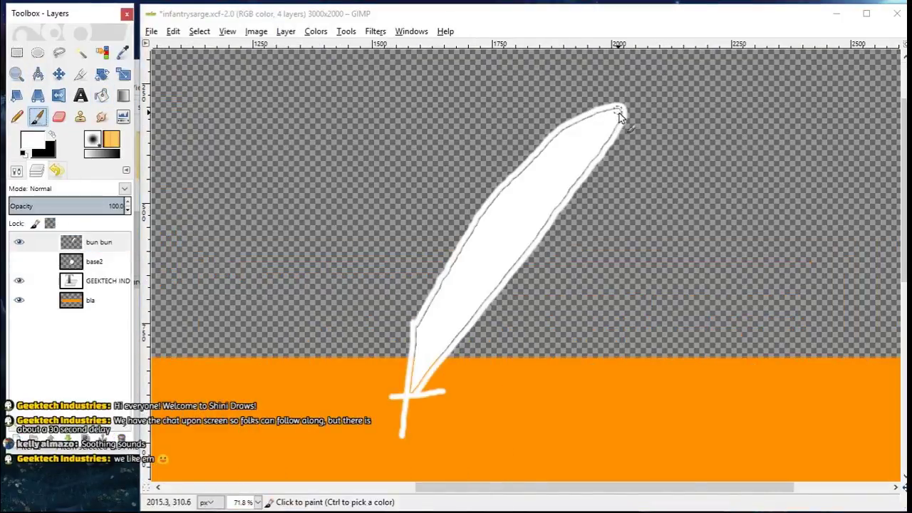
mouse_move(620, 118)
mouse_down()
mouse_move(553, 141)
mouse_move(508, 189)
mouse_move(447, 286)
mouse_up()
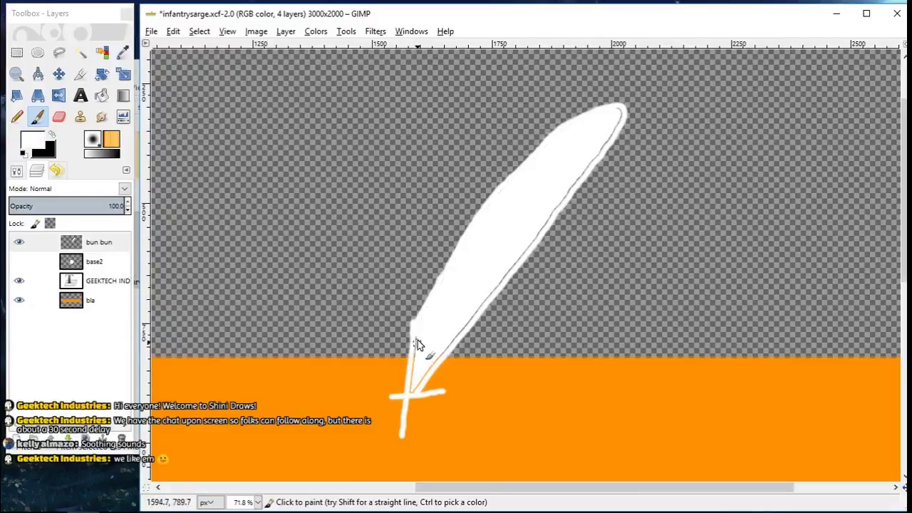
drag(418, 340, 421, 372)
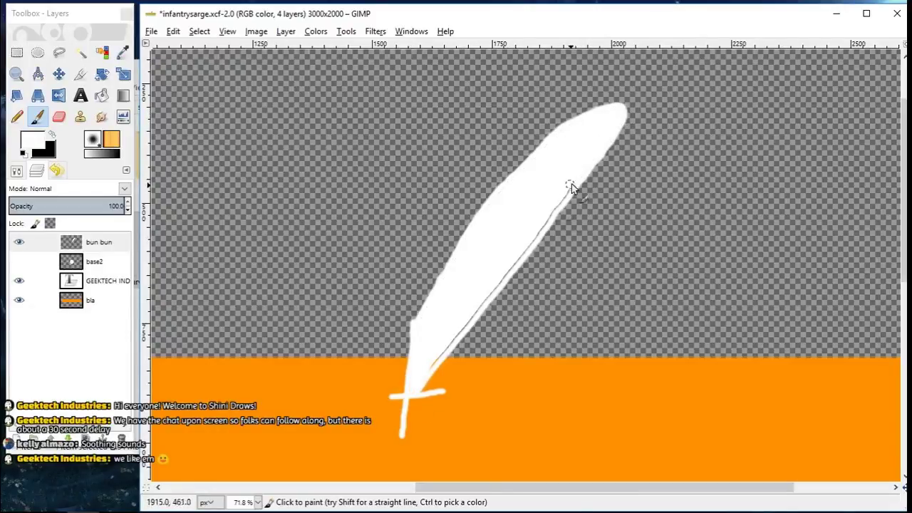
drag(507, 274, 477, 310)
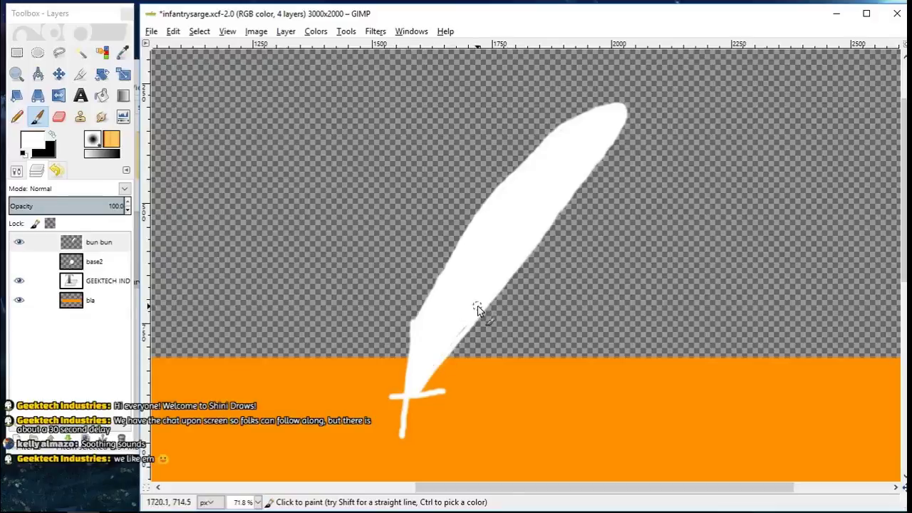
click(19, 262)
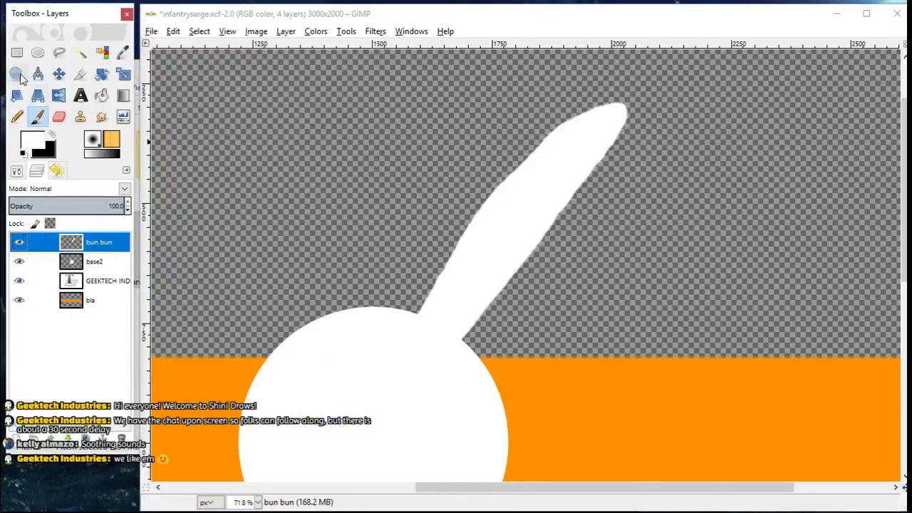
Step: Hide base2, copy the ear from bun bun using a rectangular selection around it, and remove the selection
click(19, 262)
click(17, 52)
drag(394, 405, 677, 78)
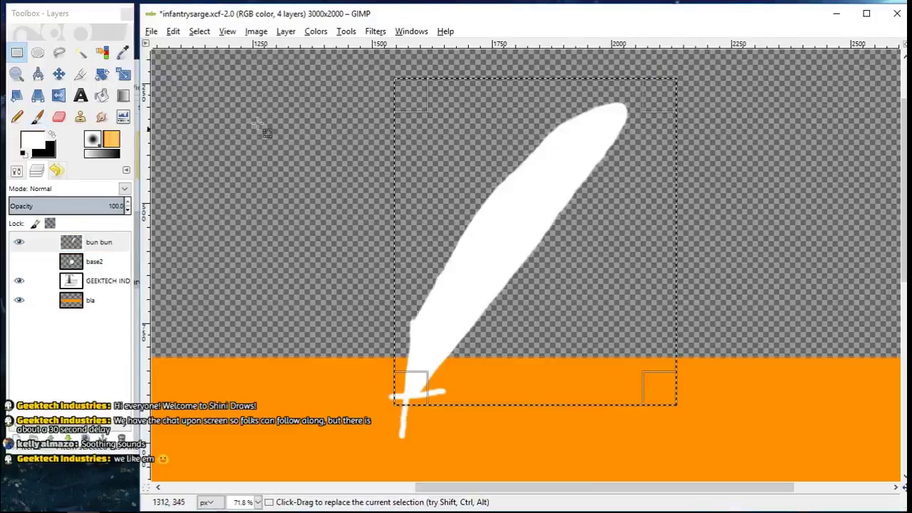
click(151, 31)
mouse_move(173, 31)
click(198, 126)
click(201, 31)
click(213, 63)
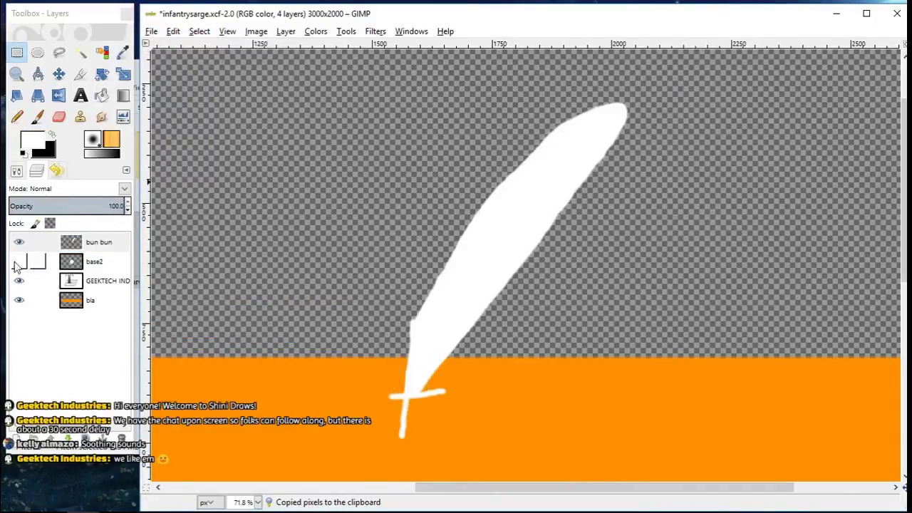
Step: Show base2, paste the copied ear, flip it horizontally and move it to the opposite side of the white circle
click(19, 262)
click(151, 31)
key(Escape)
key(ctrl+v)
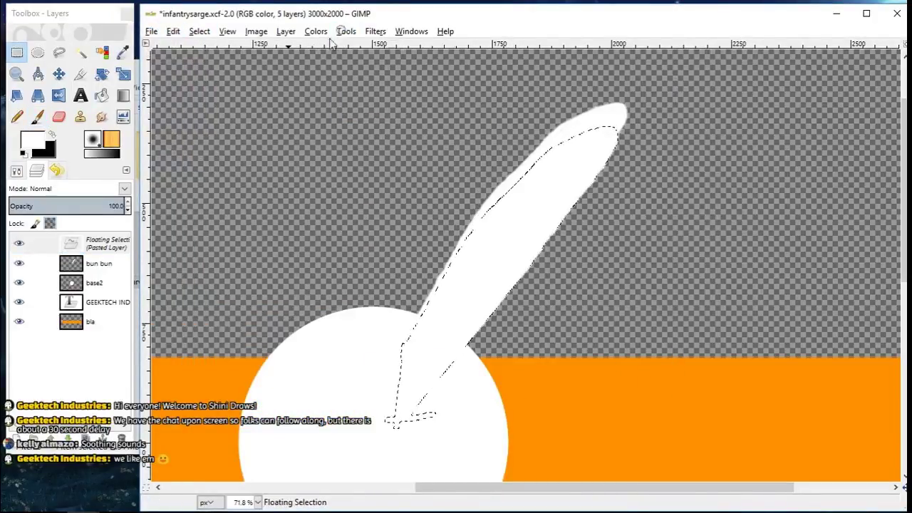
click(61, 98)
click(498, 207)
click(59, 76)
drag(532, 199, 253, 177)
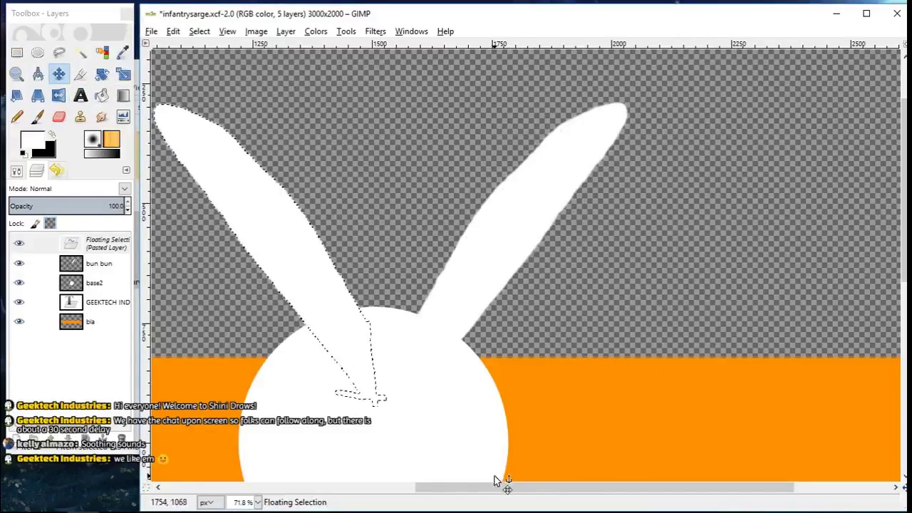
Step: Place a horizontal guide at the ear tips and align the pasted ear with it, symmetrical to the original ear
drag(497, 487, 421, 503)
drag(421, 226, 392, 222)
right_click(390, 218)
key(Escape)
drag(548, 47, 545, 100)
drag(386, 213, 381, 216)
right_click(388, 223)
click(401, 187)
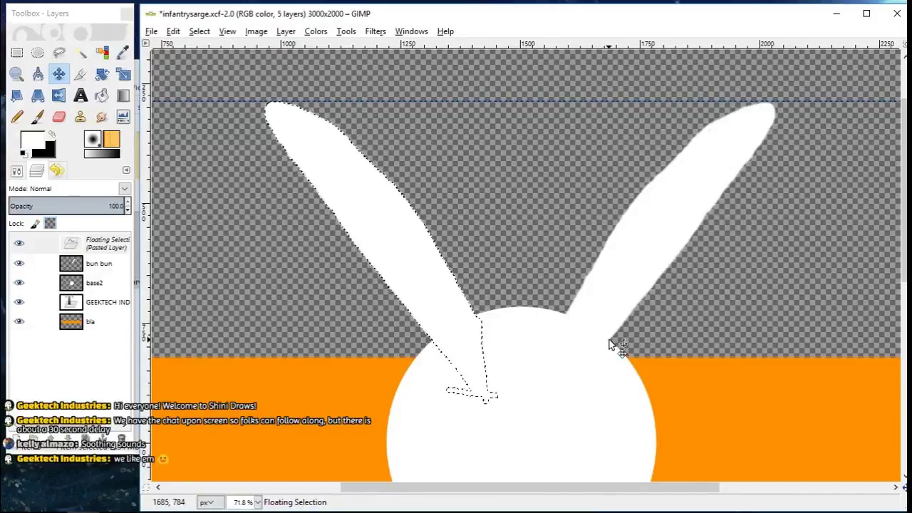
Step: Nudge the pasted ear into its final alignment with the circle and the ear-tip guide, and anchor it to the bun bun layer
key(ctrl+h)
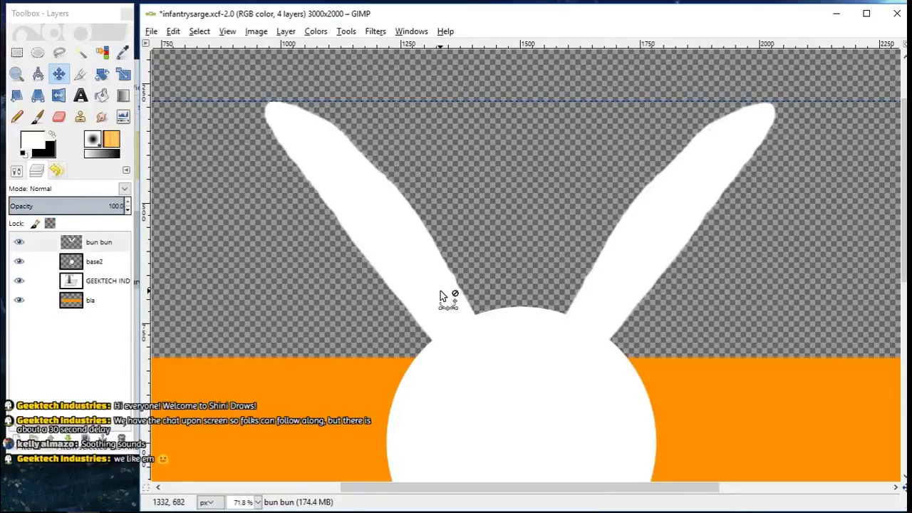
key(ctrl+v)
drag(440, 281, 478, 265)
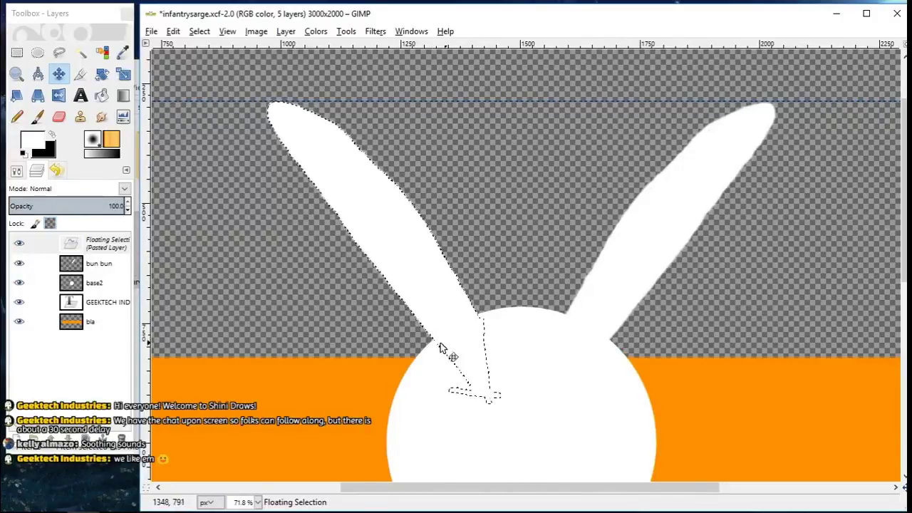
drag(434, 342, 431, 341)
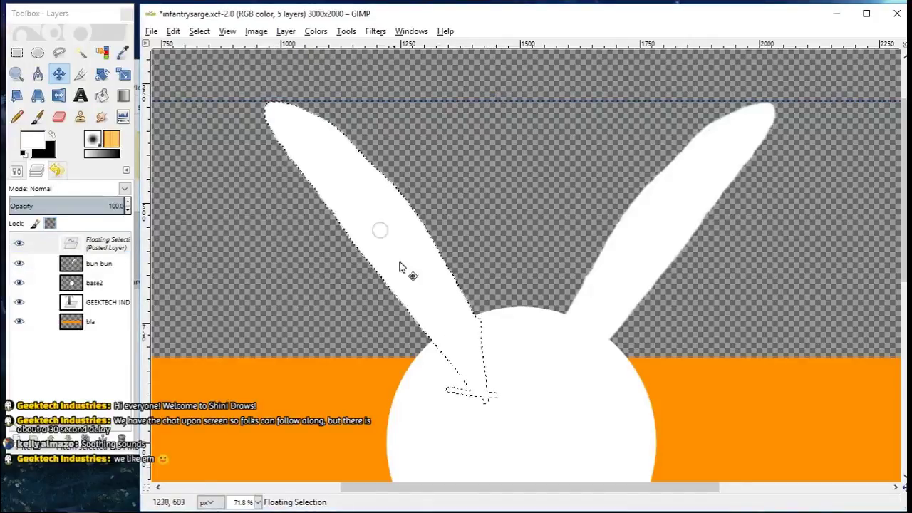
key(ctrl+h)
Step: Remove the ear-tip guide, and place a vertical guide through the circle's centre and a horizontal guide across its middle
click(60, 75)
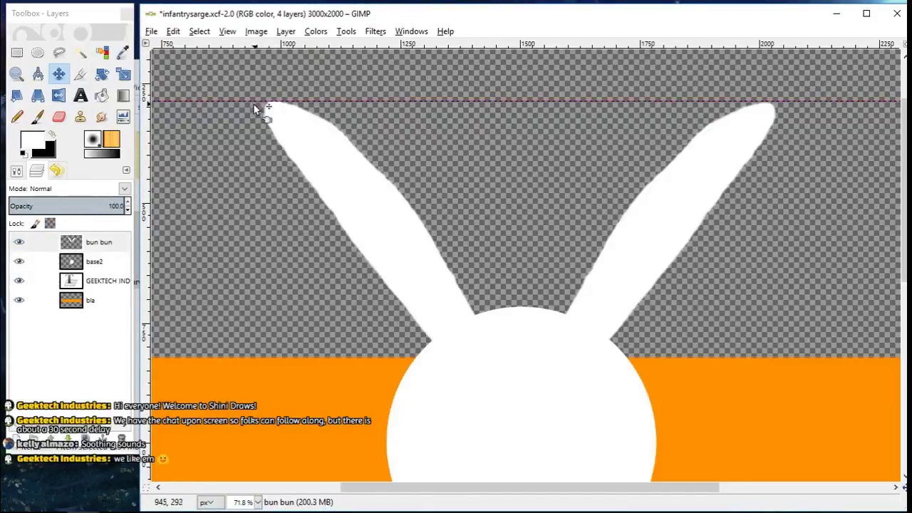
drag(253, 104, 270, 86)
drag(904, 210, 883, 269)
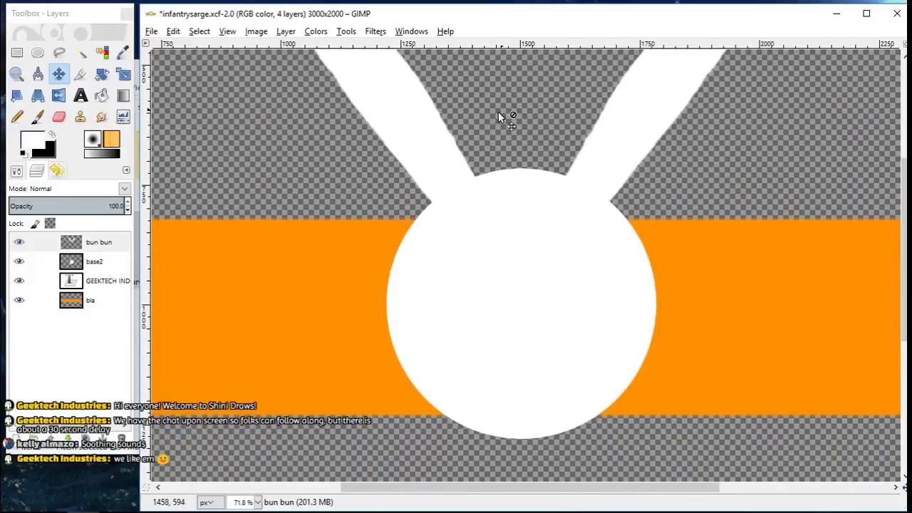
drag(158, 189, 521, 214)
drag(570, 44, 577, 319)
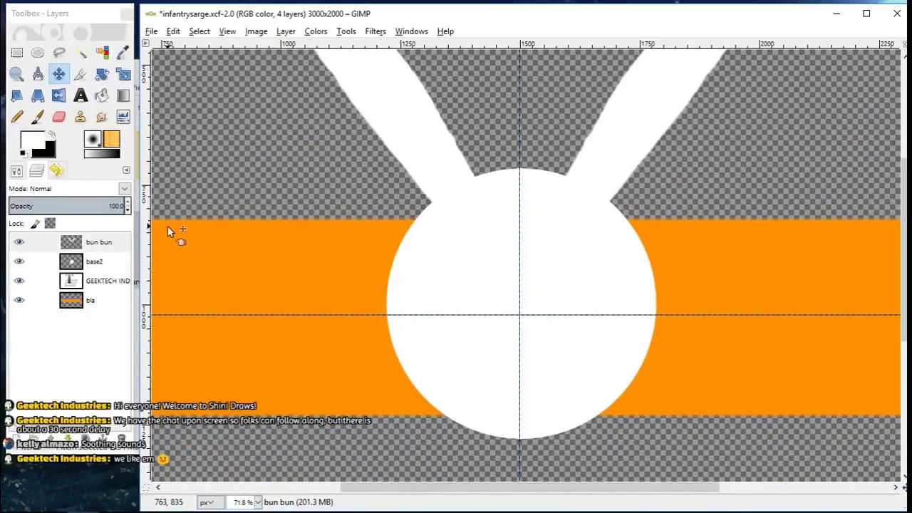
Step: Paint the left eye in black as a slanted brow line with a short vertical stroke beneath it
click(27, 153)
key(p)
mouse_move(433, 280)
mouse_down()
mouse_move(474, 295)
mouse_move(455, 314)
mouse_up()
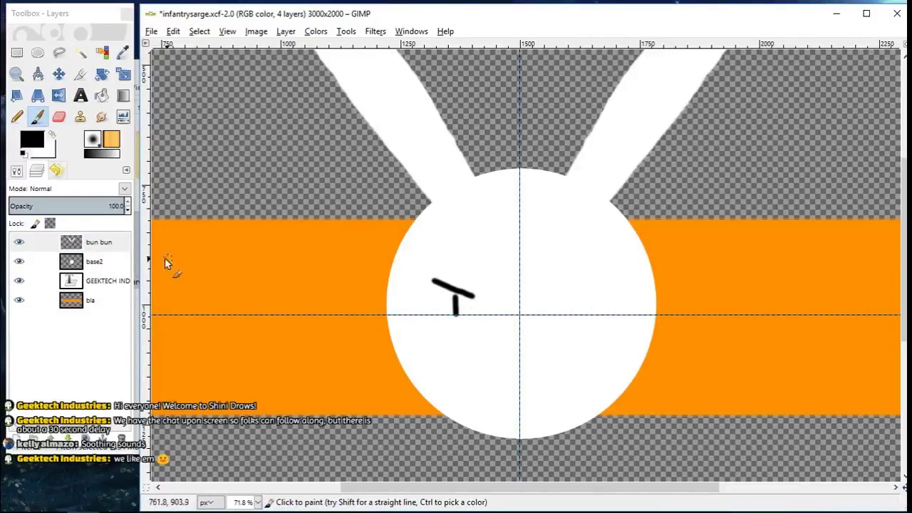
Step: Place two vertical guides down the face, one at the inner base of each ear
drag(146, 263, 476, 308)
drag(146, 292, 568, 309)
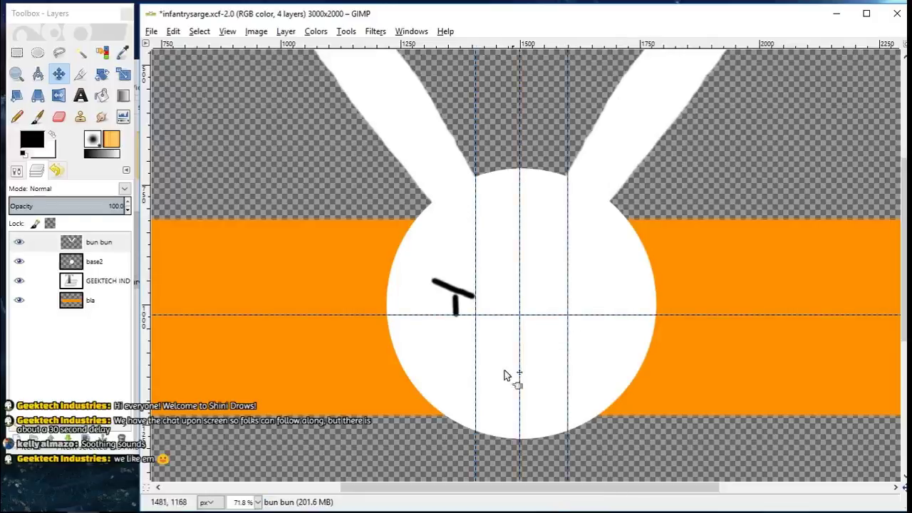
mouse_move(477, 305)
mouse_down()
mouse_move(545, 359)
mouse_move(518, 314)
mouse_up()
Step: Paint a small black inverted-V nose on the centre guide and move the horizontal guide down to its peak
key(p)
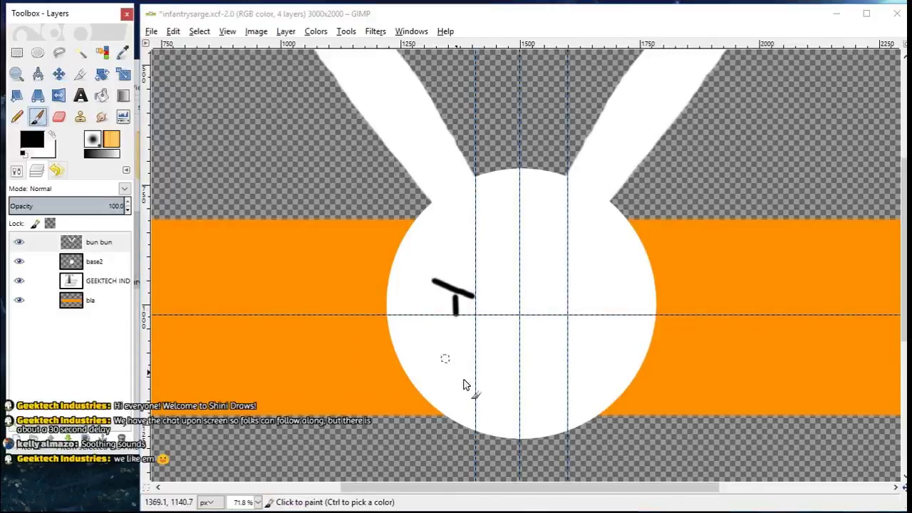
click(517, 370)
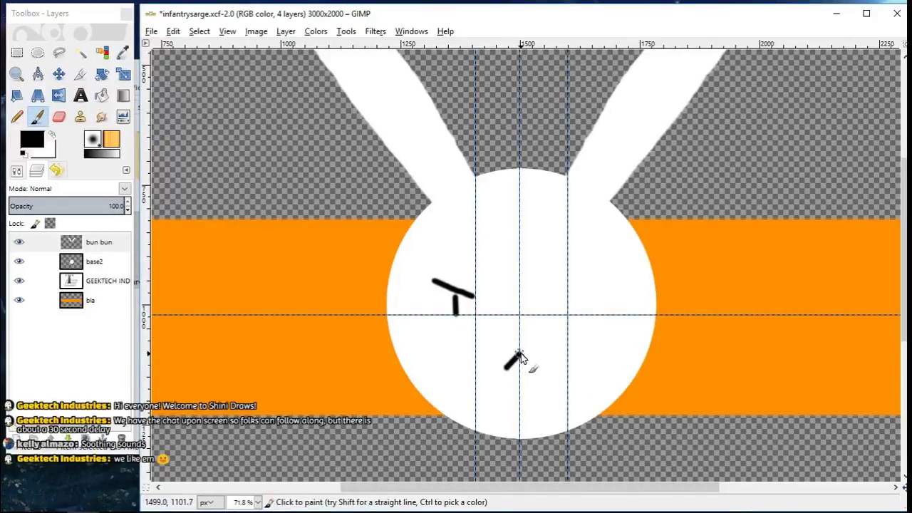
drag(520, 356, 536, 367)
key(m)
drag(529, 314, 549, 355)
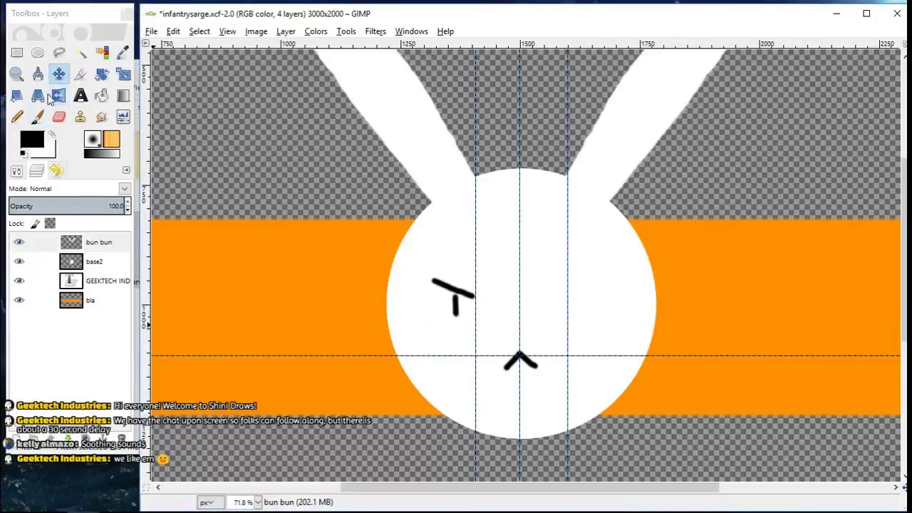
Step: Set the foreground colour to light grey and outline a wedge-shaped eye patch from the right inner guide to the circle's edge
click(38, 117)
click(52, 134)
click(32, 139)
click(199, 194)
click(352, 320)
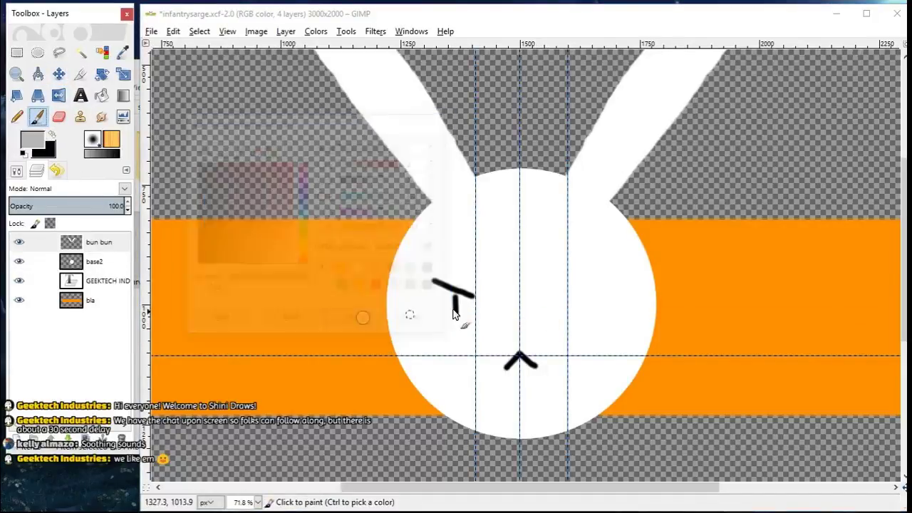
mouse_move(568, 319)
mouse_down()
mouse_move(568, 289)
mouse_move(643, 250)
mouse_move(637, 339)
mouse_up()
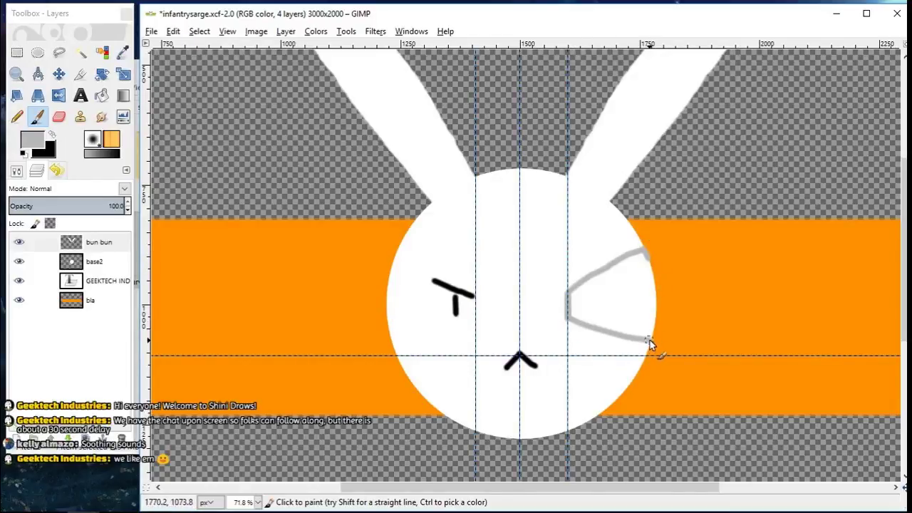
click(101, 96)
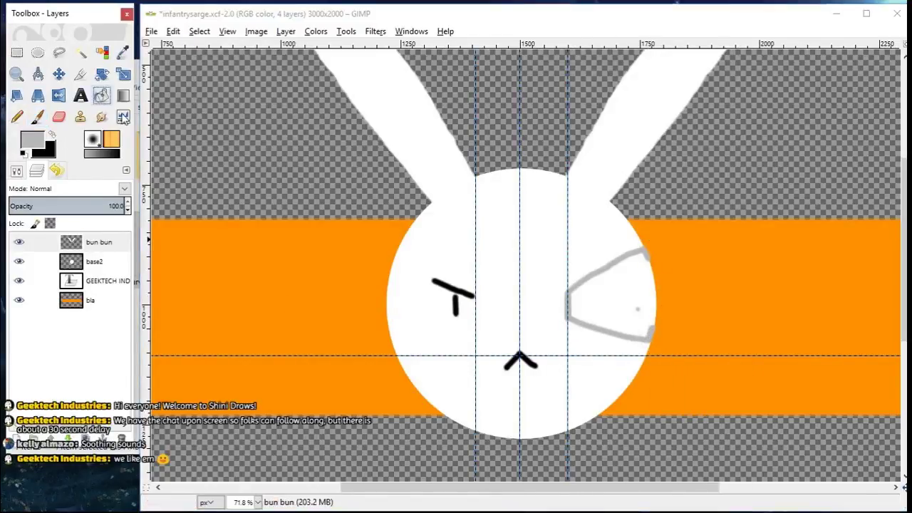
click(604, 321)
key(ctrl+z)
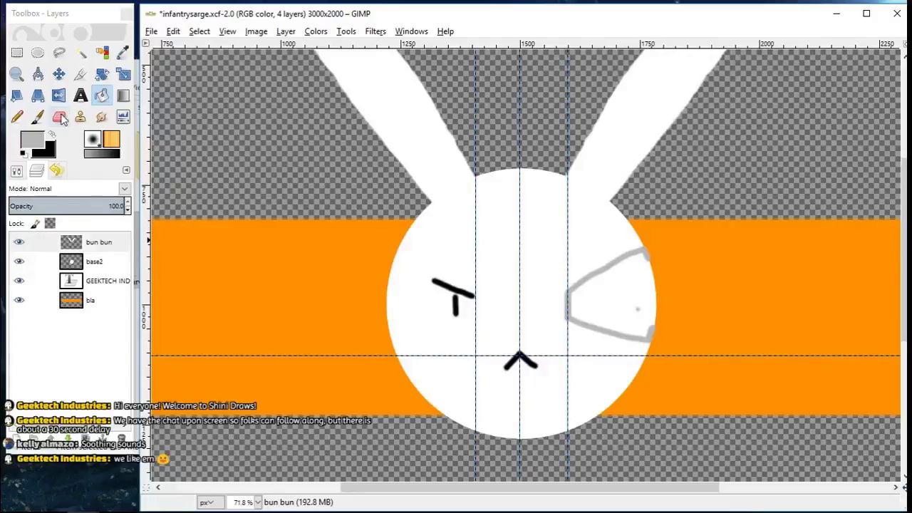
Step: Close the grey patch outline along the circle's right edge and paint its whole interior solid grey
click(37, 116)
drag(644, 256, 654, 338)
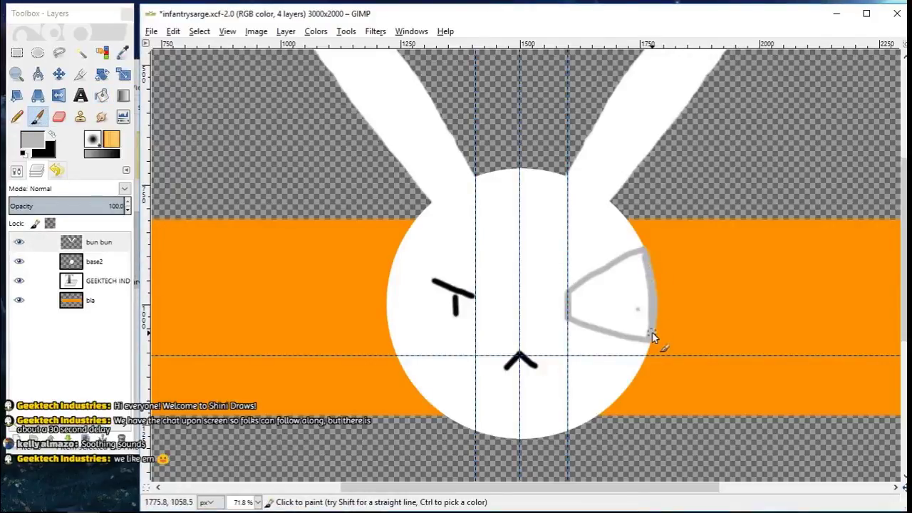
drag(691, 293, 741, 222)
key(ctrl+z)
drag(642, 274, 643, 286)
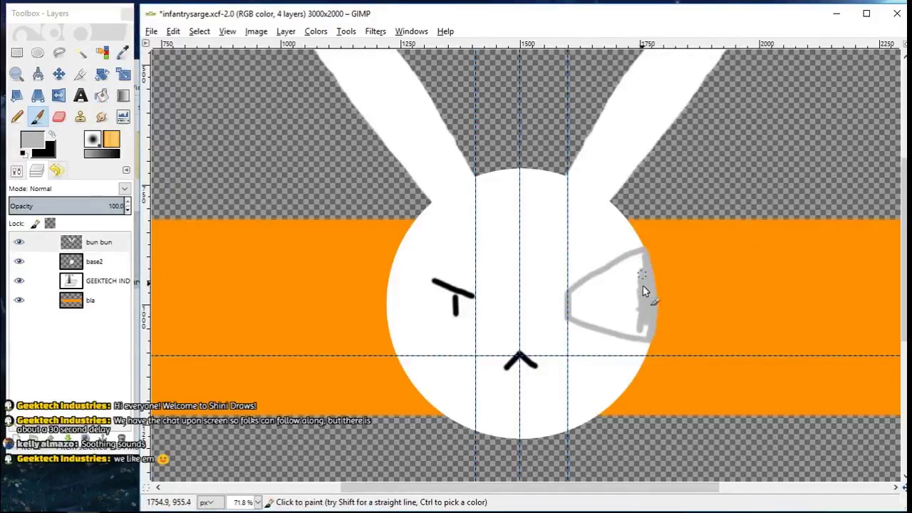
mouse_move(597, 322)
mouse_down()
mouse_move(646, 331)
mouse_move(640, 294)
mouse_move(574, 288)
mouse_move(588, 295)
mouse_move(614, 276)
mouse_up()
drag(602, 319, 606, 292)
Step: Erase the black nose, trim the white circle's outline on base2 between the ears and along the sides, and undo a stray stroke
click(59, 116)
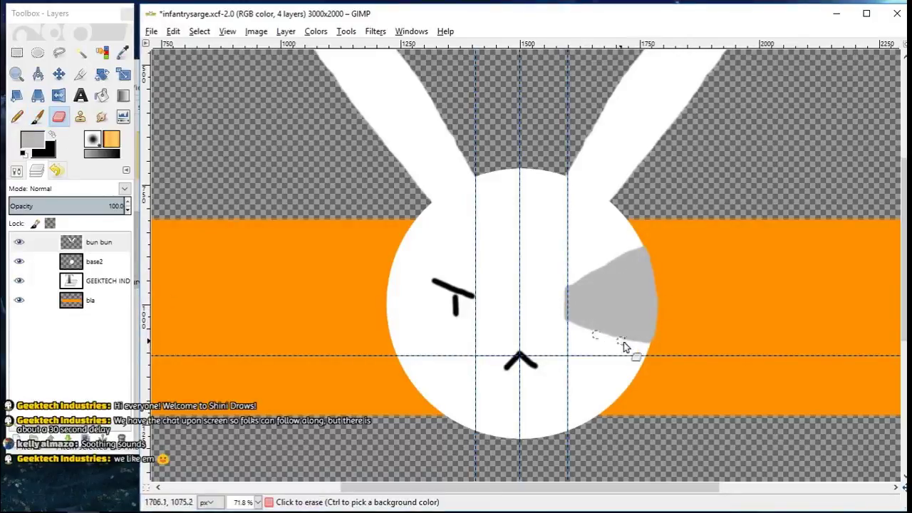
click(100, 261)
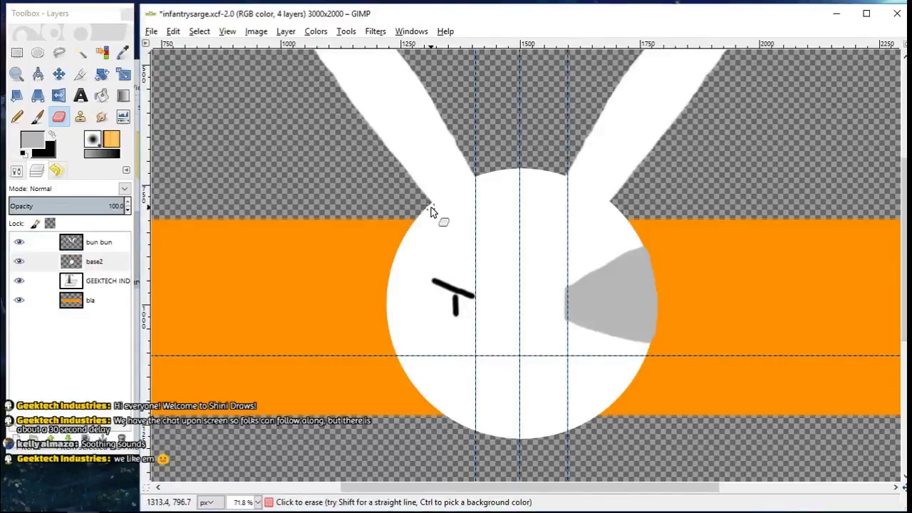
drag(495, 173, 559, 178)
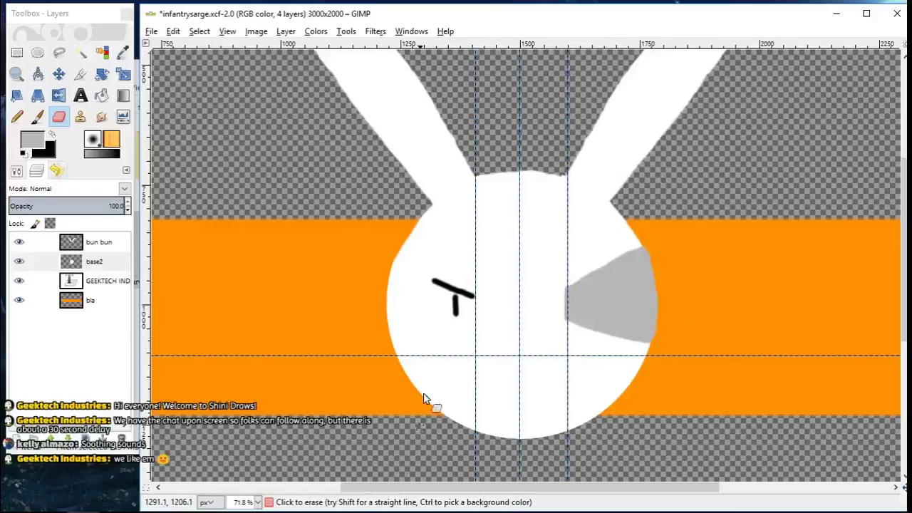
drag(383, 248, 389, 330)
key(ctrl+z)
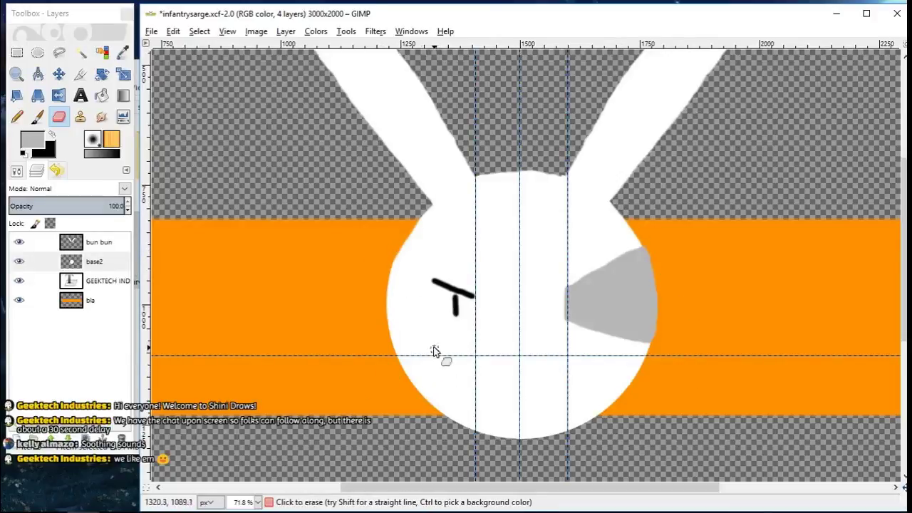
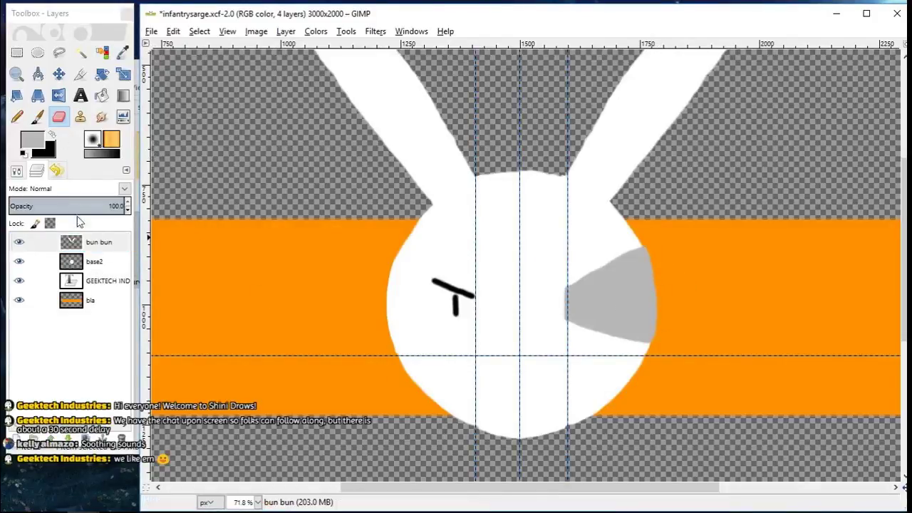
Step: Set the foreground colour to red (ff0000) for painting on the bun bun layer
click(51, 135)
click(32, 139)
click(396, 287)
click(351, 319)
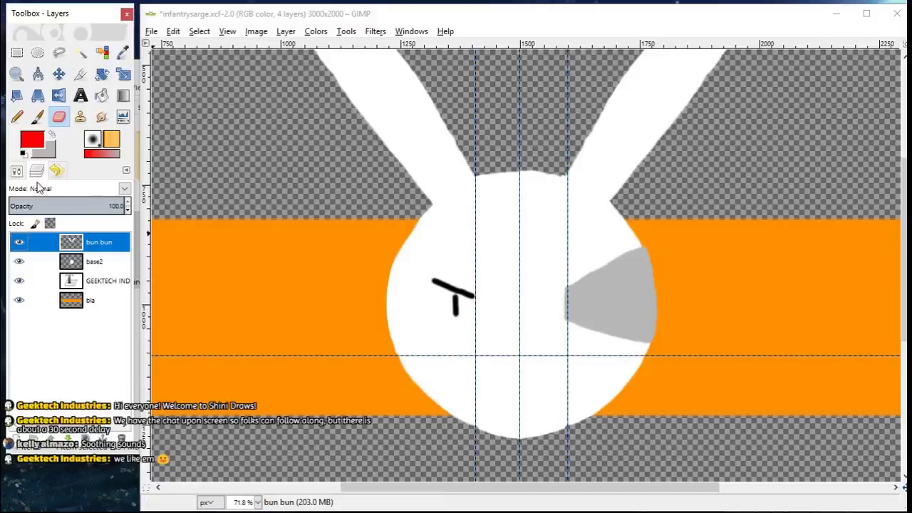
Step: Set the brush size to 95 and erase a round spot at the inner end of the grey patch
click(17, 171)
click(101, 260)
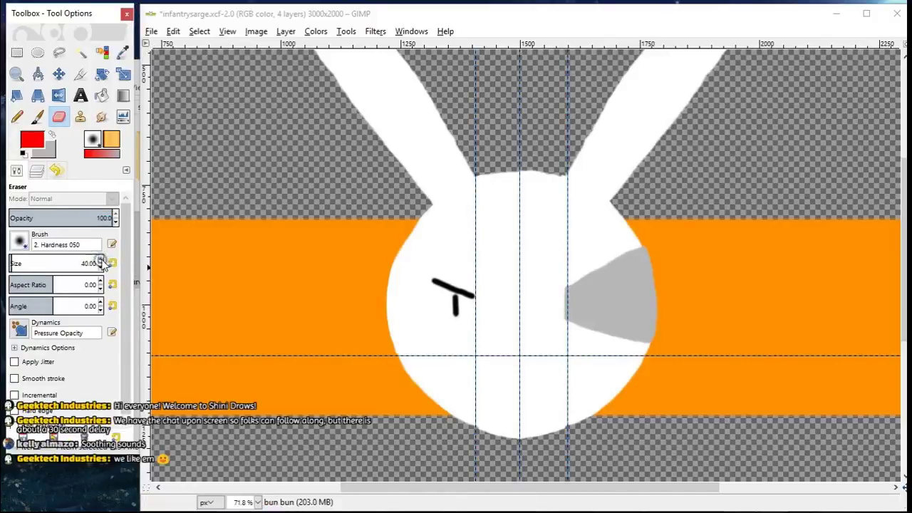
click(102, 262)
click(100, 261)
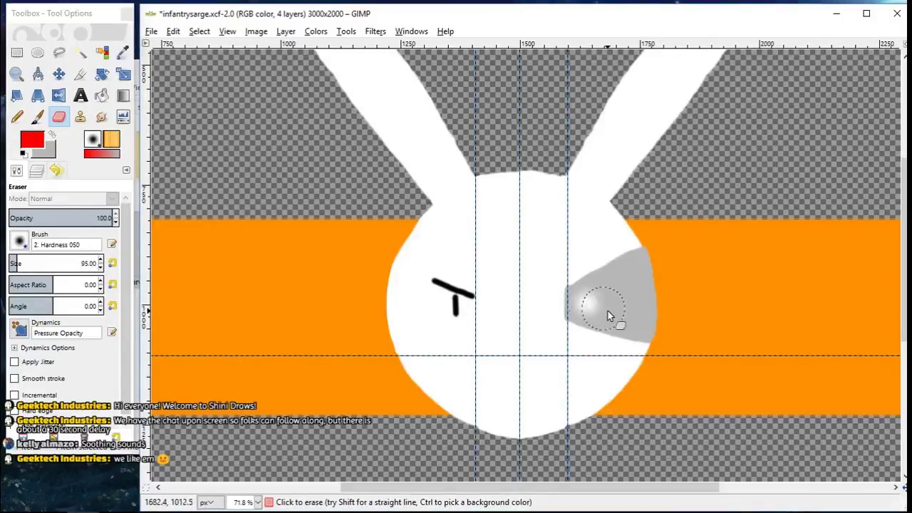
click(587, 307)
Step: Paint one solid red eye dot over the erased spot using the 2. Hardness 100 brush
key(p)
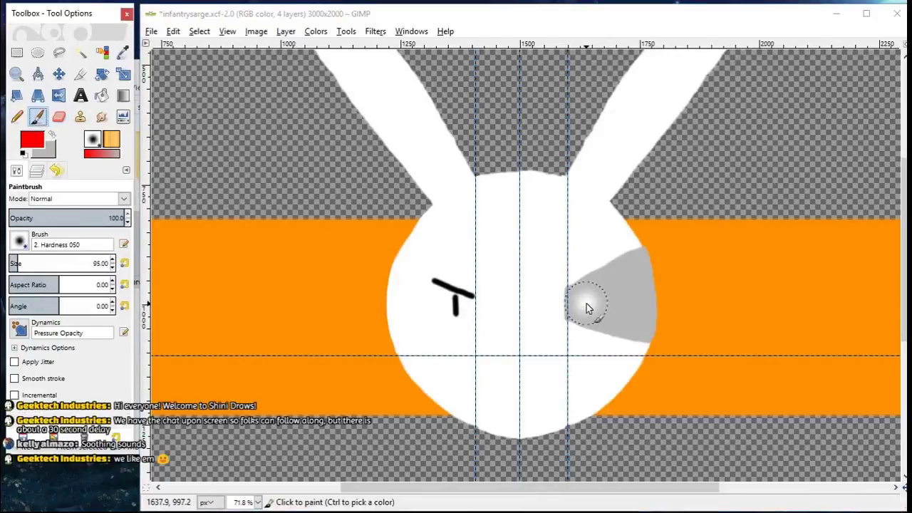
click(20, 242)
click(53, 258)
click(588, 307)
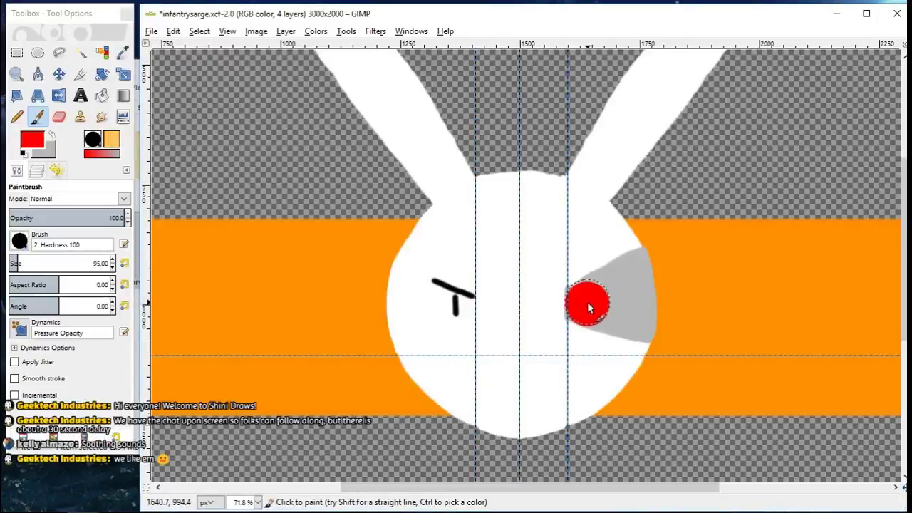
Step: With grey as the foreground colour and brush size 11, widen and smooth the grey patch's border around the red eye
click(37, 170)
key(x)
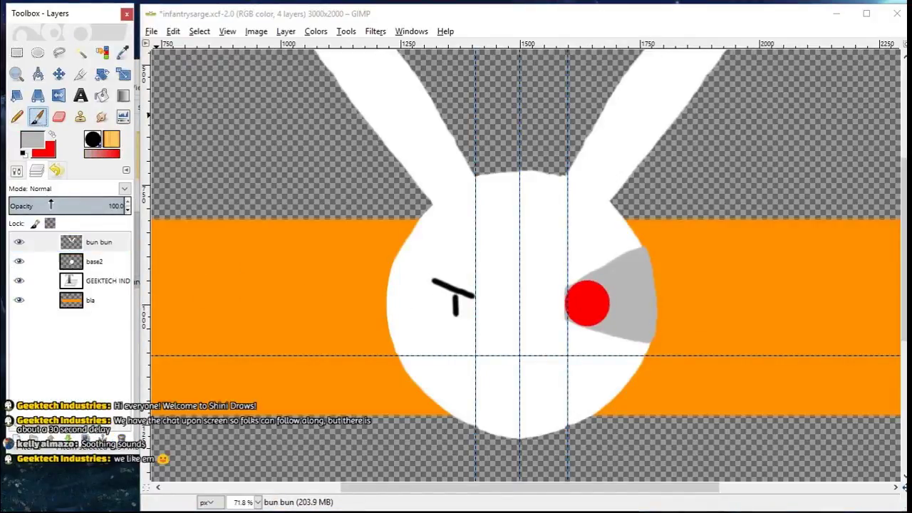
key(z)
drag(550, 239, 654, 364)
key(p)
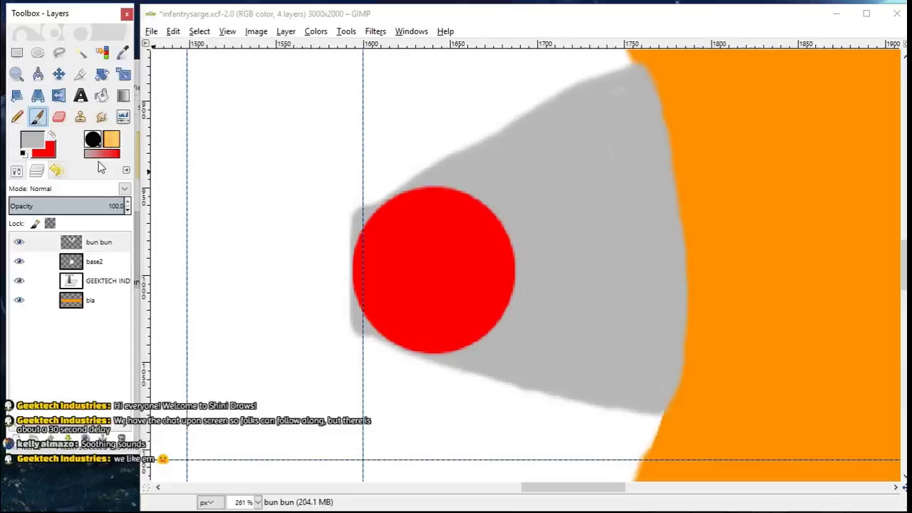
click(19, 172)
right_click(113, 267)
click(112, 260)
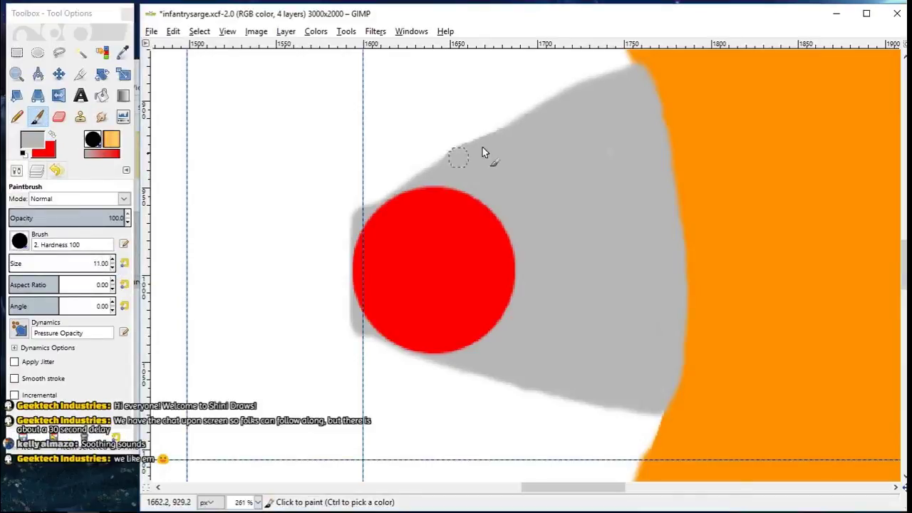
mouse_move(483, 152)
mouse_down()
mouse_move(379, 197)
mouse_move(449, 171)
mouse_move(342, 309)
mouse_move(379, 351)
mouse_move(419, 364)
mouse_up()
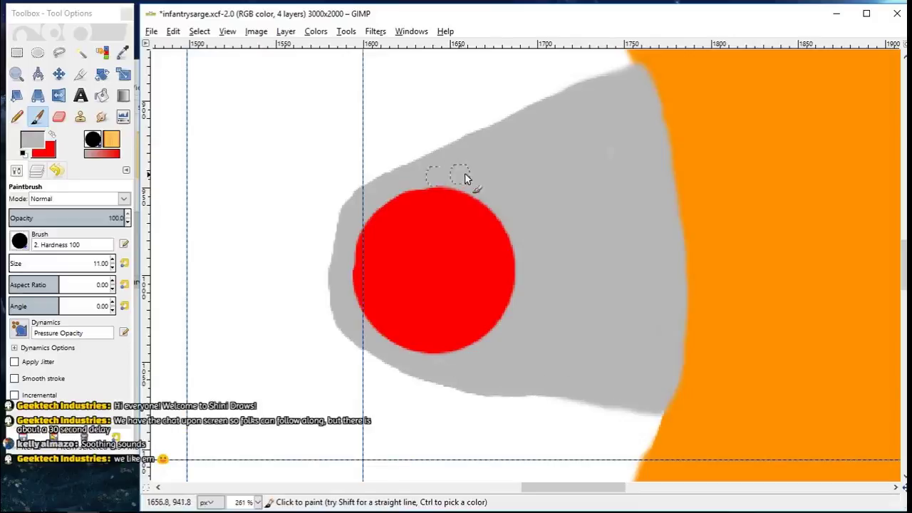
Step: Paint grey over the top of the red eye to give it a slanted upper edge, undoing the last stray stroke
scroll(464, 178, left, 5)
mouse_move(697, 215)
mouse_down()
mouse_move(782, 186)
mouse_move(806, 200)
mouse_up()
key(super)
text(s)
click(685, 18)
key(ctrl+z)
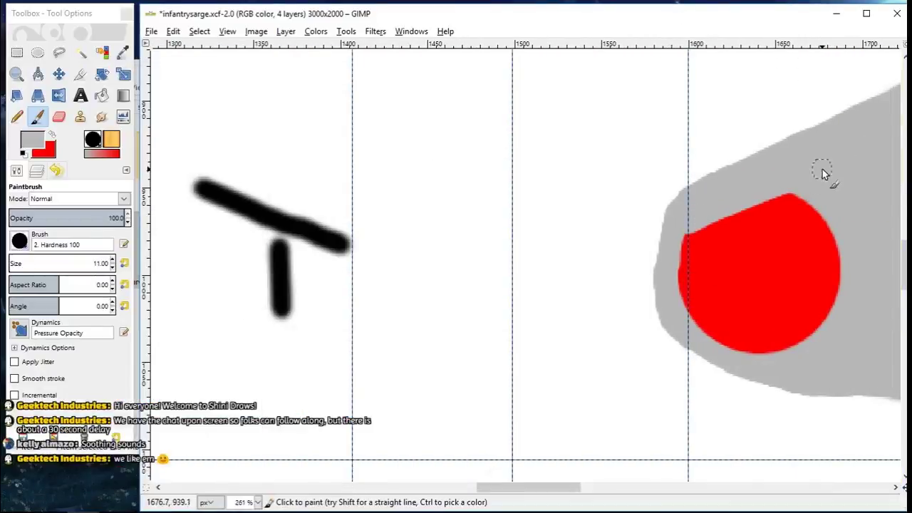
Step: Remove the two vertical guides at the inner ear bases, keeping the centre guide
click(59, 74)
mouse_move(688, 106)
mouse_down()
mouse_move(488, 109)
mouse_move(506, 110)
mouse_up()
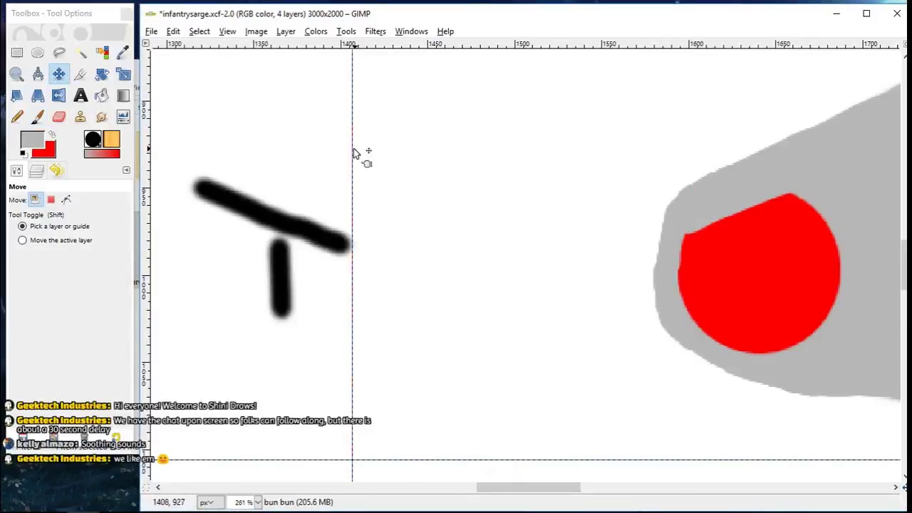
drag(354, 149, 39, 126)
Step: With the Paintbrush active, change the foreground colour to a yellowish orange
click(38, 118)
click(51, 133)
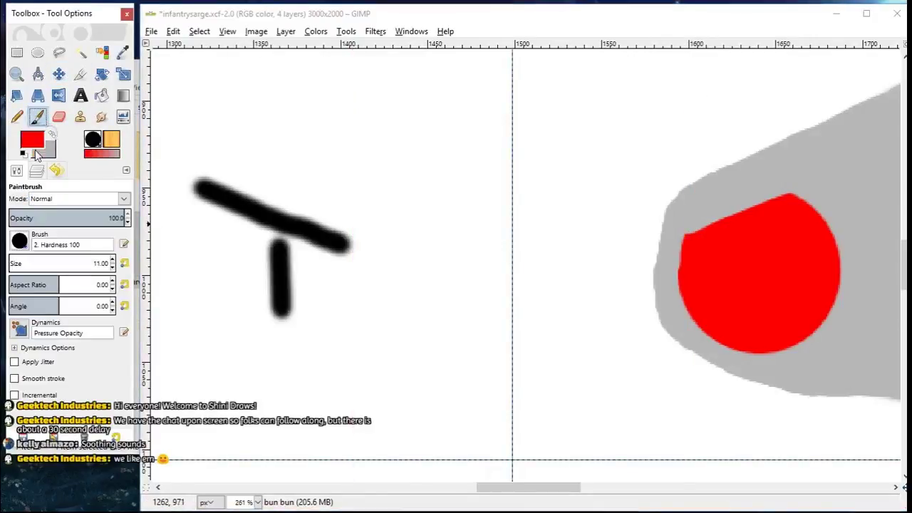
click(32, 139)
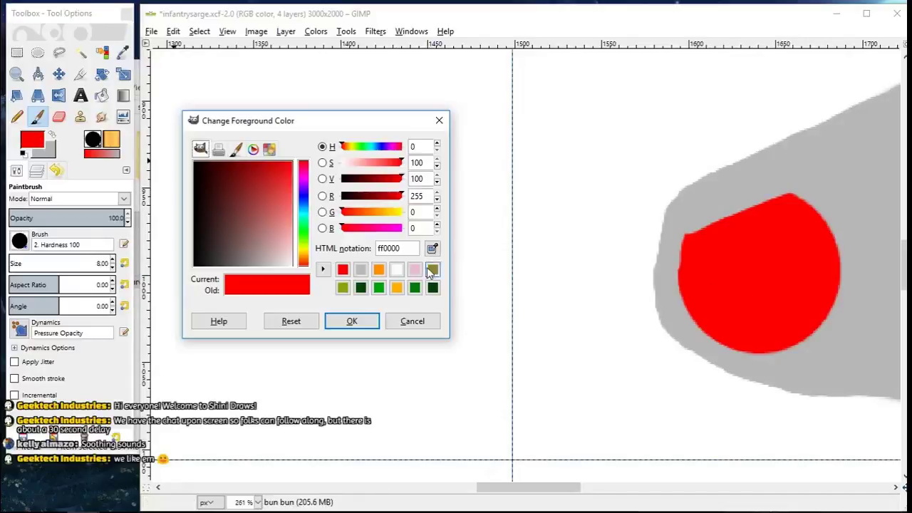
click(379, 270)
drag(401, 161, 389, 165)
drag(358, 226, 323, 232)
click(352, 321)
Step: Try painting a freehand orange ring inside the red eye, switch to the 2. Hardness 050 brush, and undo the strokes
mouse_move(741, 257)
mouse_down()
mouse_move(731, 292)
mouse_move(768, 262)
mouse_move(775, 309)
mouse_up()
key(ctrl+z)
click(19, 241)
click(20, 280)
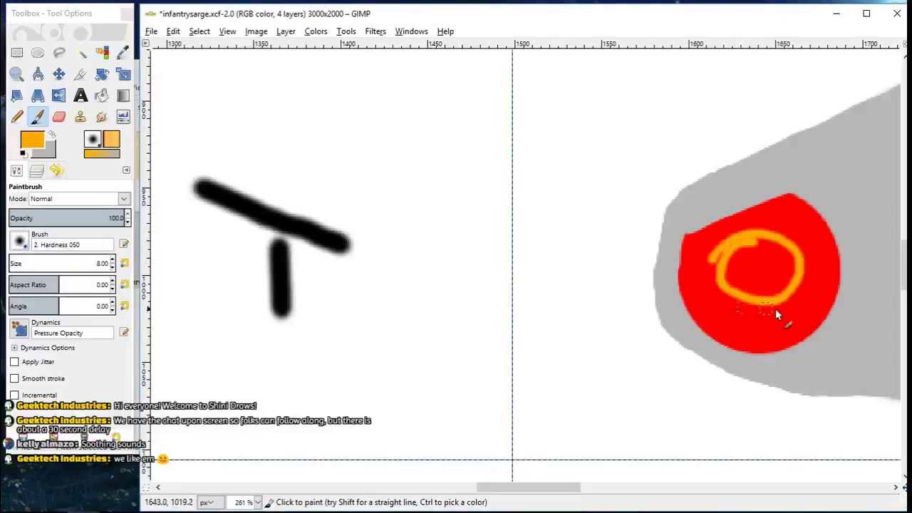
key(ctrl+z)
Step: Make a circular selection of about 50 × 49 px in the middle of the red eye
key(e)
drag(748, 268, 791, 302)
drag(752, 273, 757, 281)
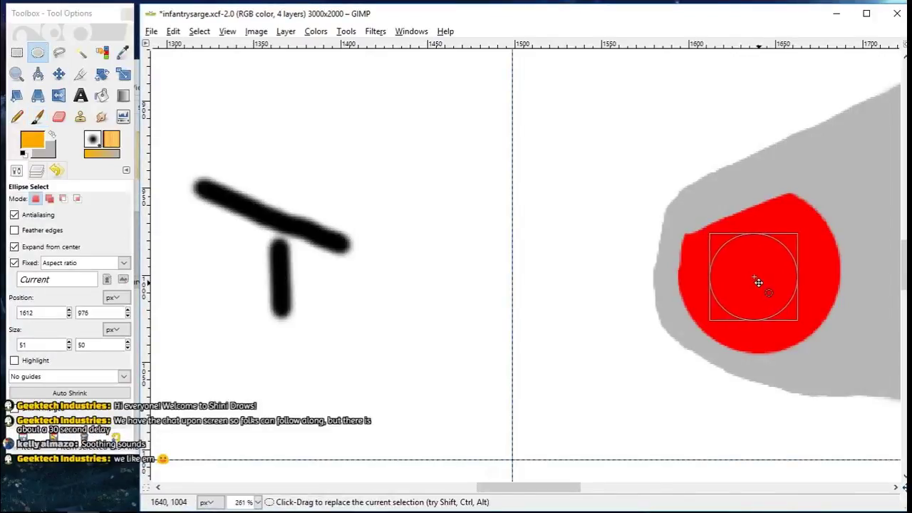
right_click(800, 246)
click(788, 248)
mouse_move(782, 252)
mouse_down()
mouse_move(795, 239)
mouse_move(784, 242)
mouse_up()
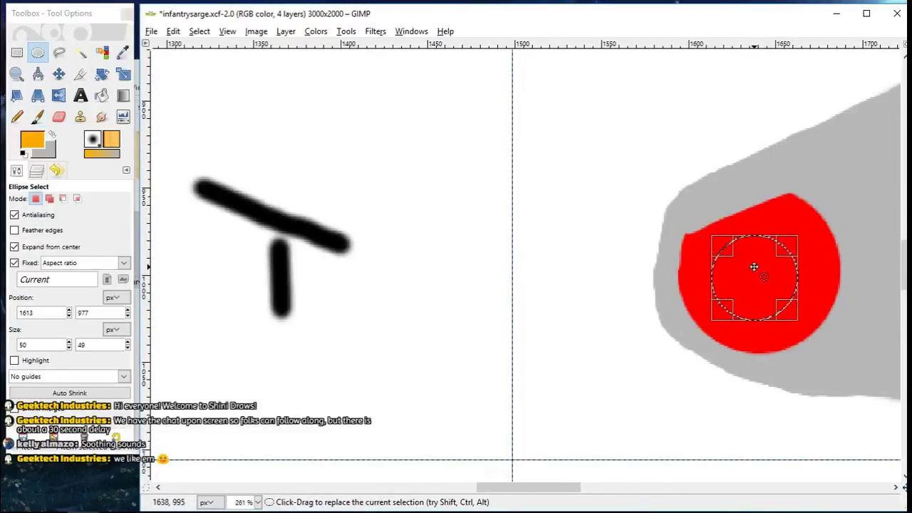
Step: Paint an orange ring along the inside edge of the circular selection at brush size 8, clearing the selection and temporary horizontal guide
drag(683, 44, 662, 321)
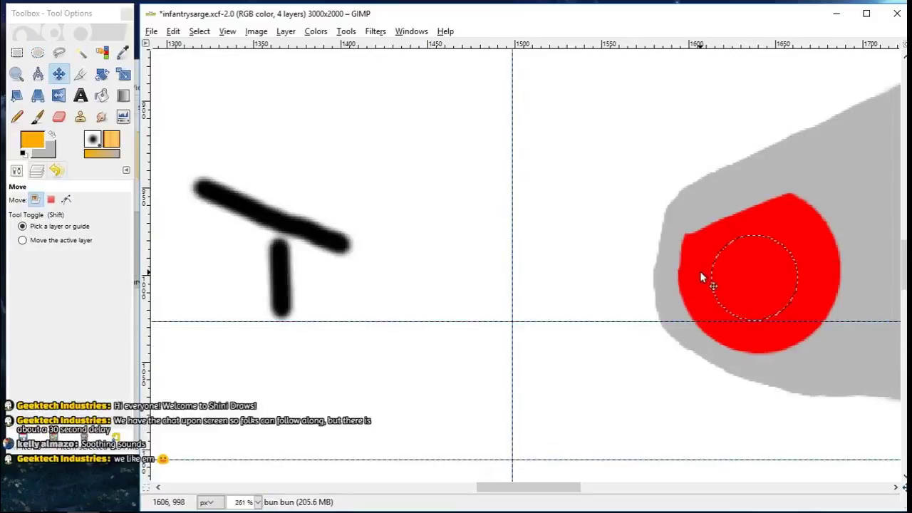
click(38, 117)
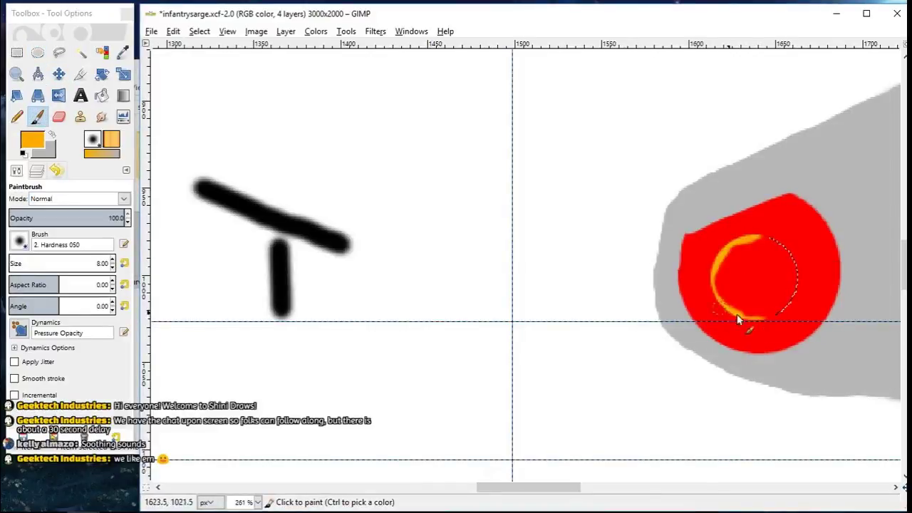
drag(780, 240, 794, 307)
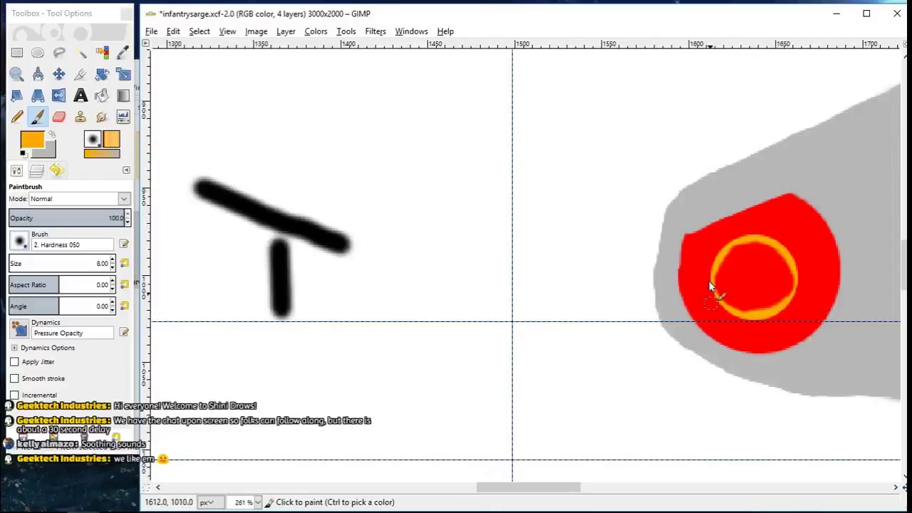
key(m)
drag(413, 321, 146, 78)
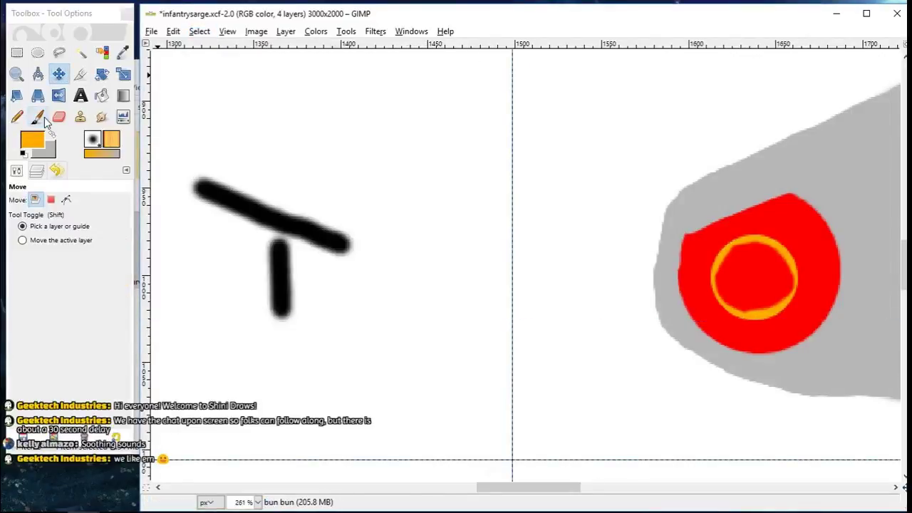
Step: Paint short orange crosshair ticks across the ring's top, bottom and sides with brush size 5
click(37, 117)
drag(752, 303, 752, 329)
drag(752, 221, 752, 256)
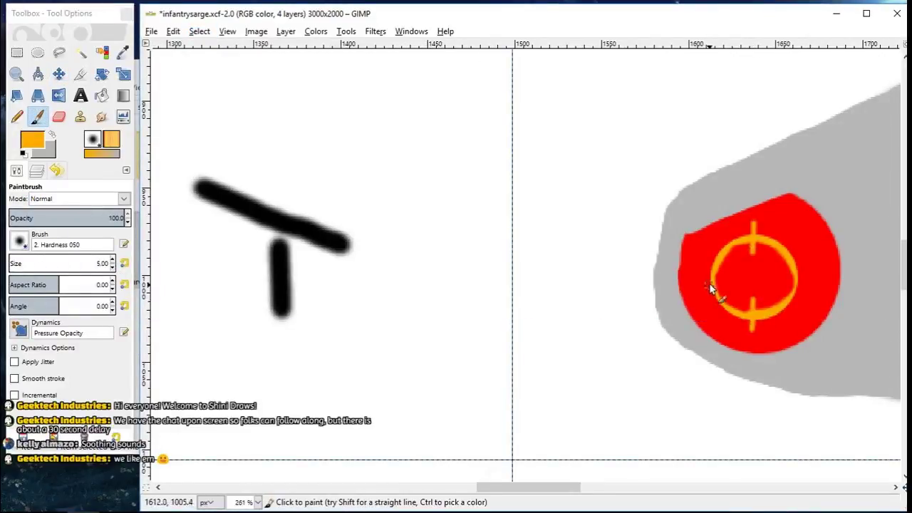
Step: Correct the orange logo text to GEEKTECH INDUSTRIES and set its letter spacing to 14
click(17, 74)
click(42, 236)
drag(571, 277, 602, 297)
click(579, 281)
click(41, 223)
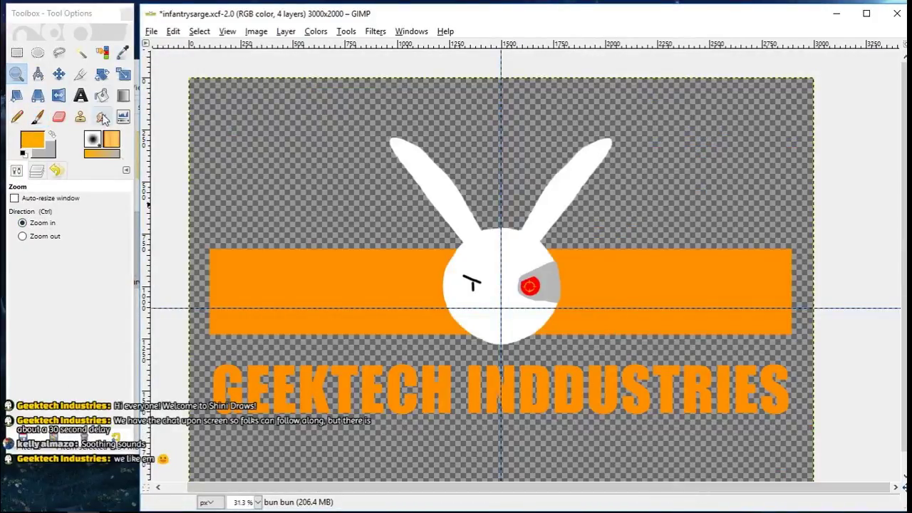
click(81, 95)
click(562, 402)
click(29, 203)
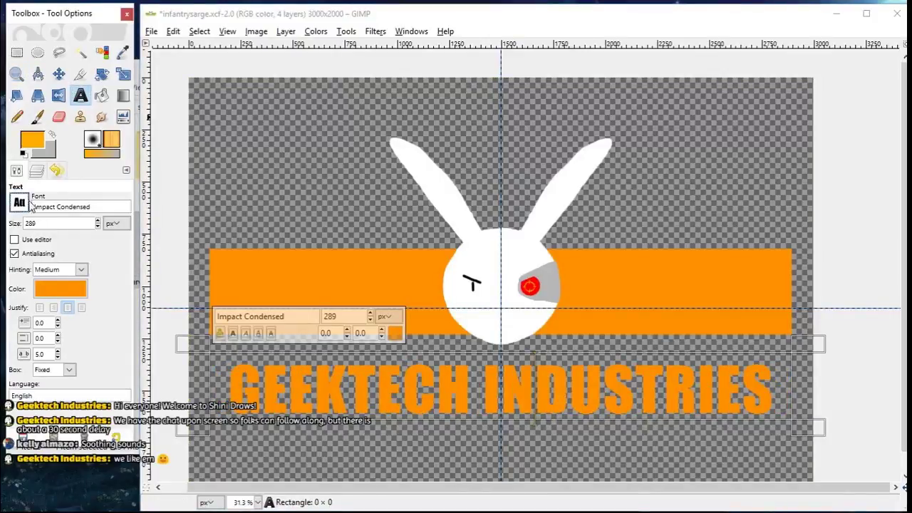
click(57, 351)
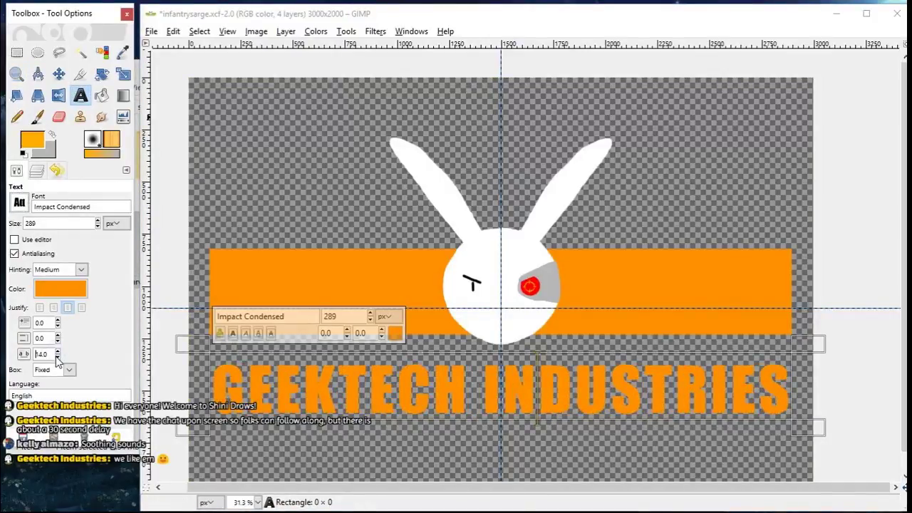
Step: Merge the bun bun layer down into base2
click(37, 171)
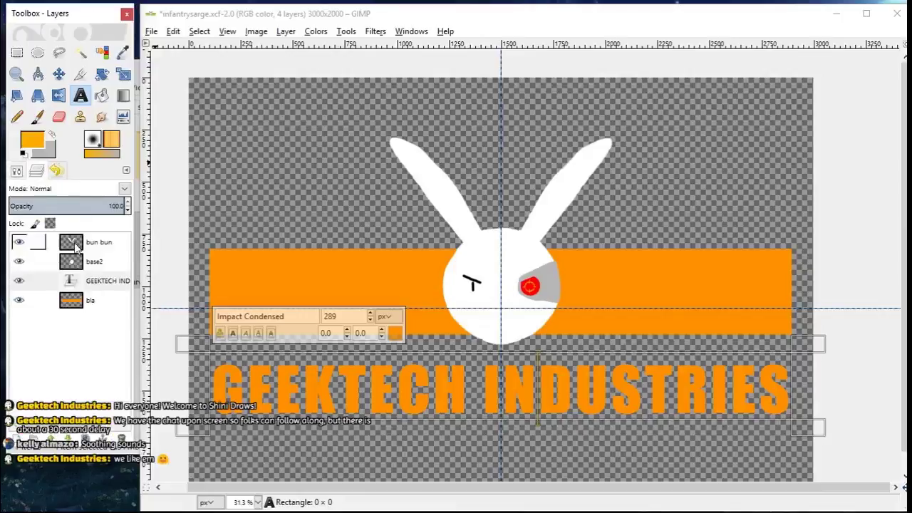
click(79, 242)
right_click(83, 246)
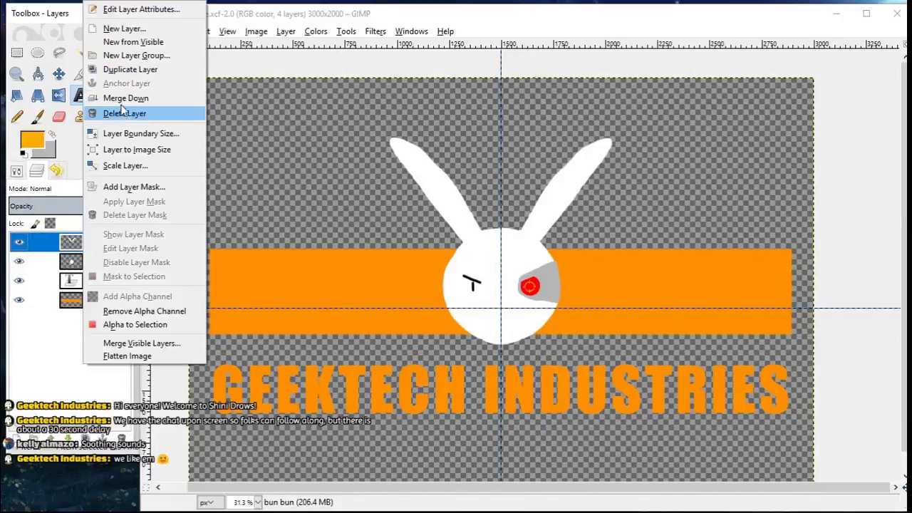
click(126, 112)
Step: Create a new layer named stache above base2
key(ctrl+shift+n)
text(stache)
key(Return)
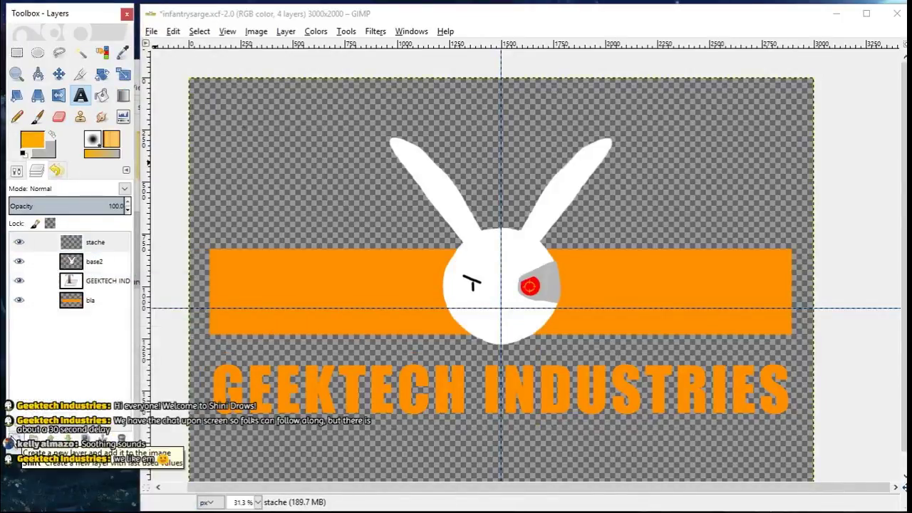
Step: Draw a black outline of the left half of a curved mustache, from the face's centre out past its lower left edge
key(z)
drag(446, 268, 569, 341)
click(38, 116)
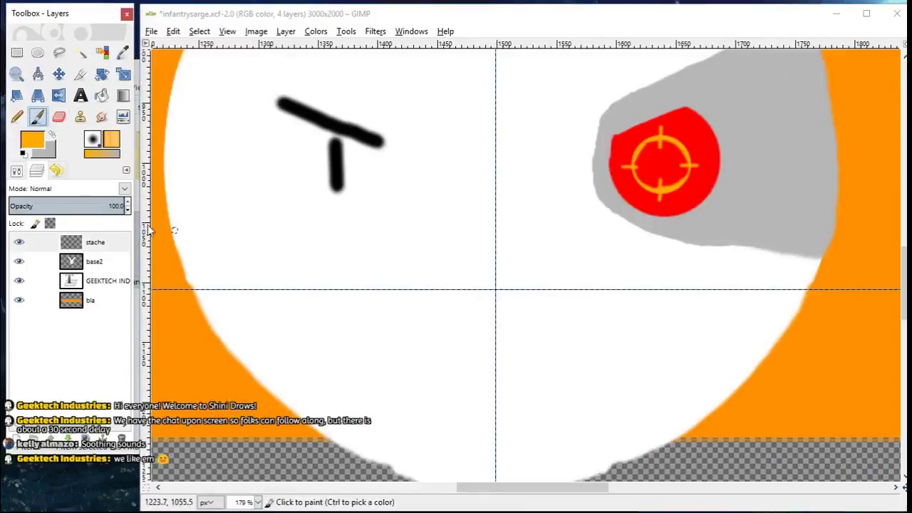
key(d)
mouse_move(495, 231)
mouse_down()
mouse_move(392, 237)
mouse_move(187, 323)
mouse_move(302, 437)
mouse_move(489, 203)
mouse_up()
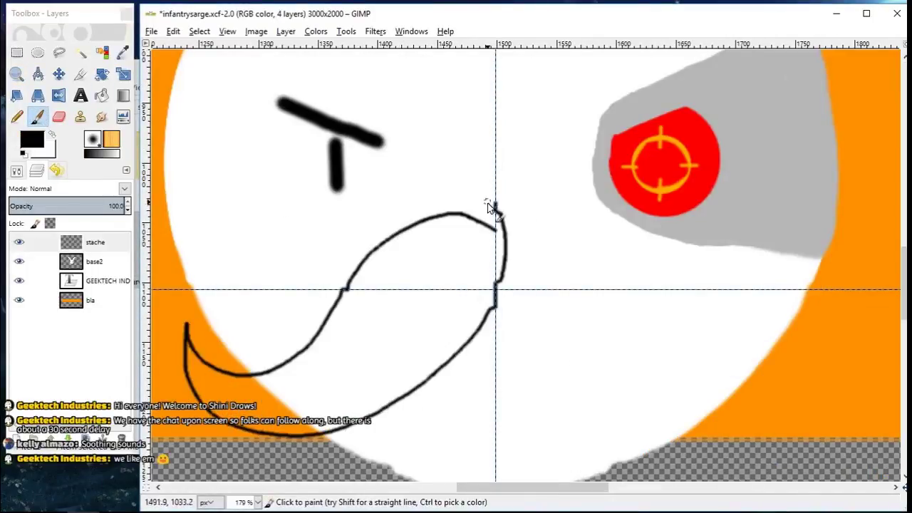
Step: Remove the horizontal guide and the vertical centre guide crossing the face
drag(560, 487, 545, 486)
scroll(524, 264, down, 1)
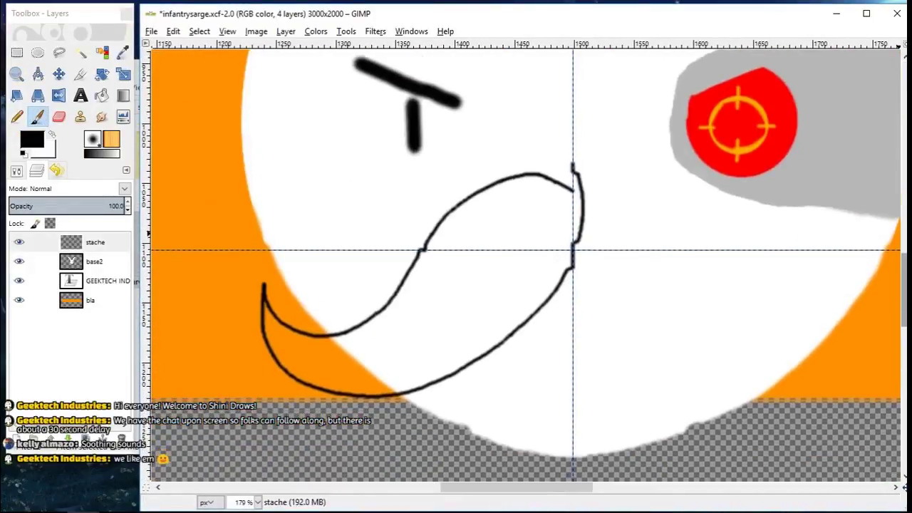
click(58, 73)
drag(466, 250, 498, 44)
drag(573, 92, 143, 110)
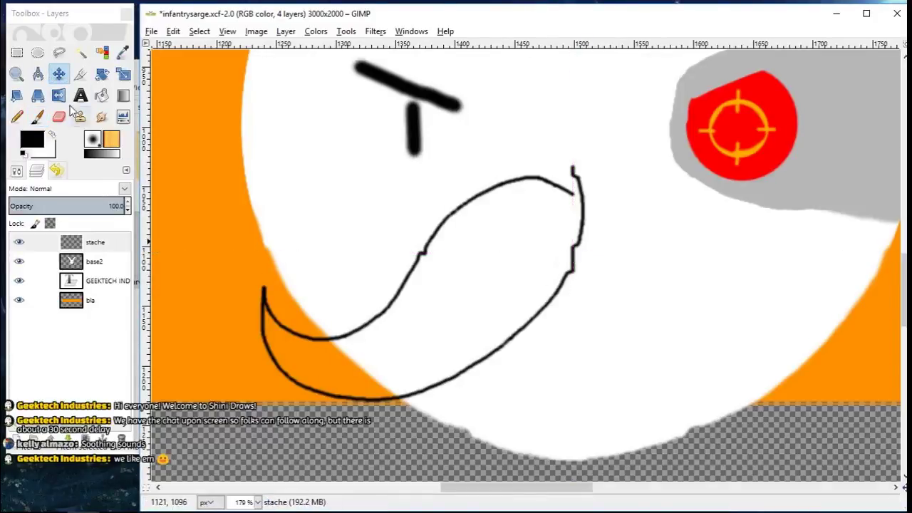
Step: Paint over the kinks in the mustache outline where it had snapped to the guides, smoothing its upper curve and inner end
click(37, 116)
drag(460, 217, 413, 270)
drag(572, 194, 563, 258)
drag(579, 214, 552, 298)
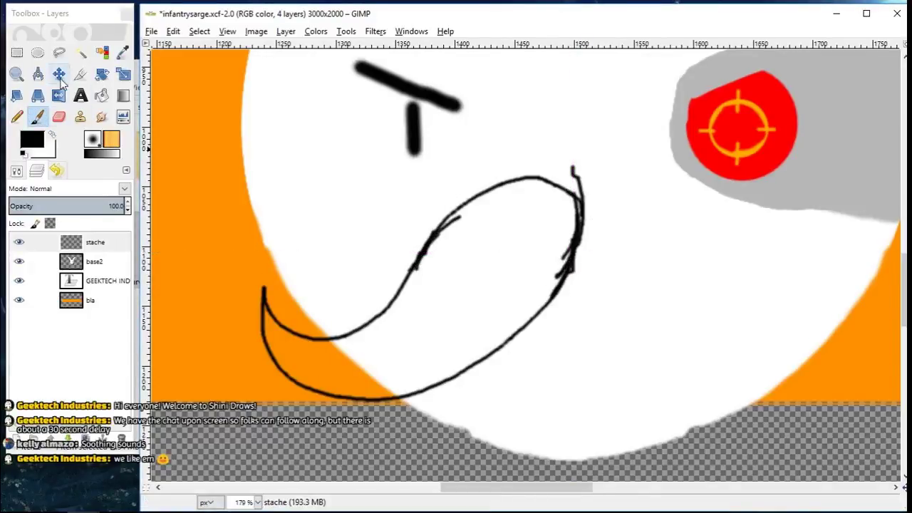
Step: Erase the stray line above the mustache's inner end and fill the outline with black
click(59, 116)
drag(579, 183, 572, 164)
click(102, 95)
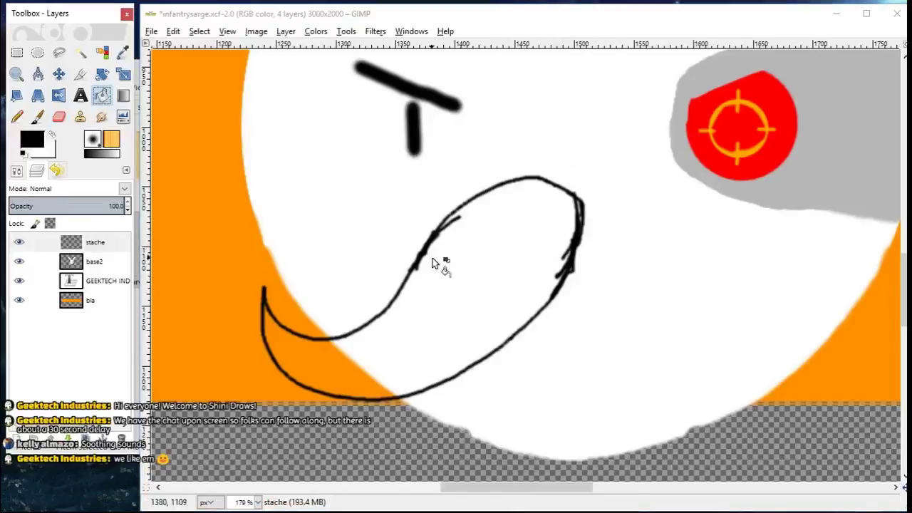
click(433, 260)
Step: Paint over the gaps along the black mustache half's edges and extend its outer tip into an inward curl
click(39, 118)
drag(460, 223, 449, 221)
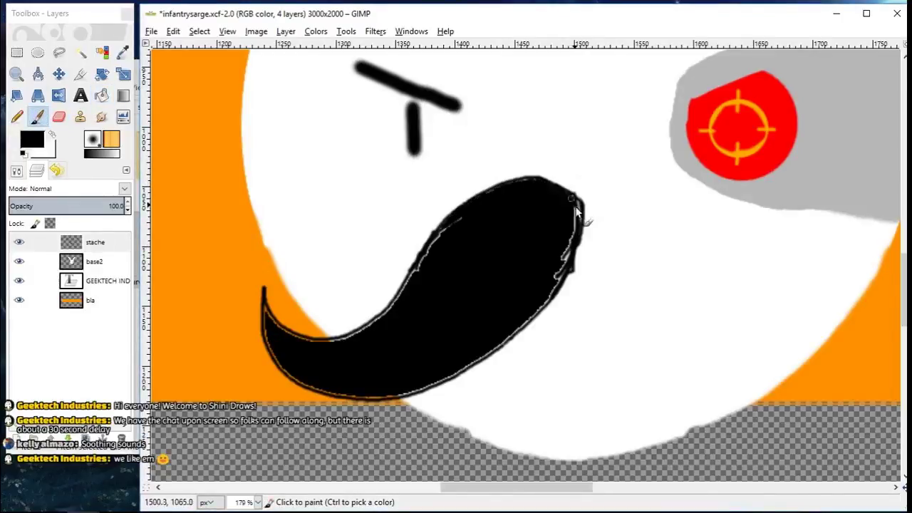
drag(580, 220, 570, 278)
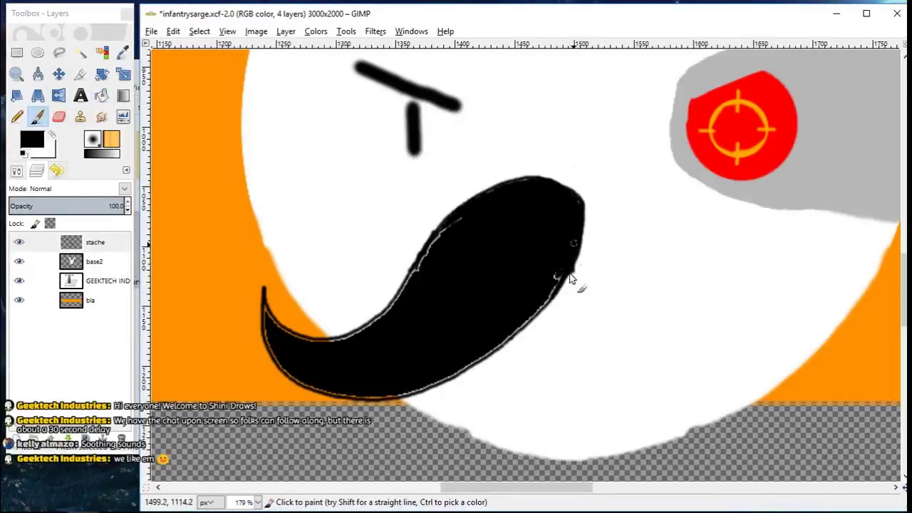
drag(503, 346, 432, 392)
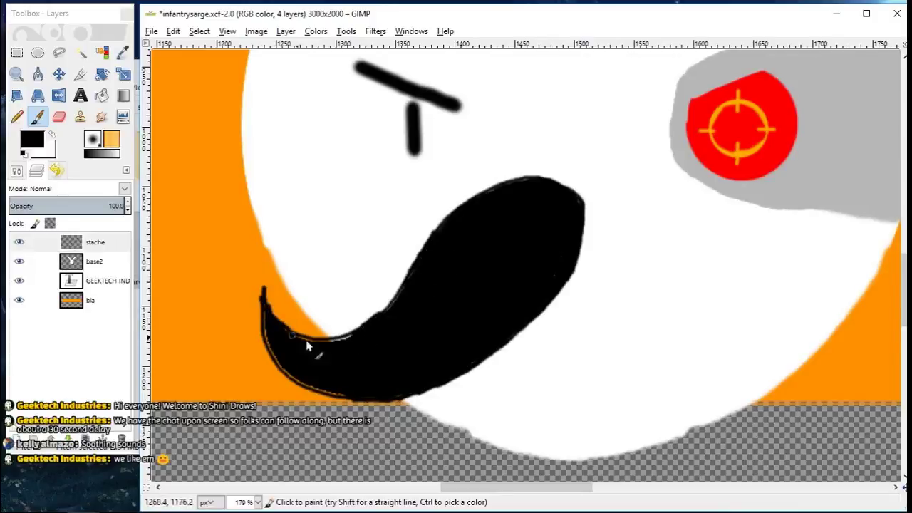
mouse_move(277, 322)
mouse_down()
mouse_move(279, 287)
mouse_move(286, 321)
mouse_move(275, 277)
mouse_move(278, 307)
mouse_up()
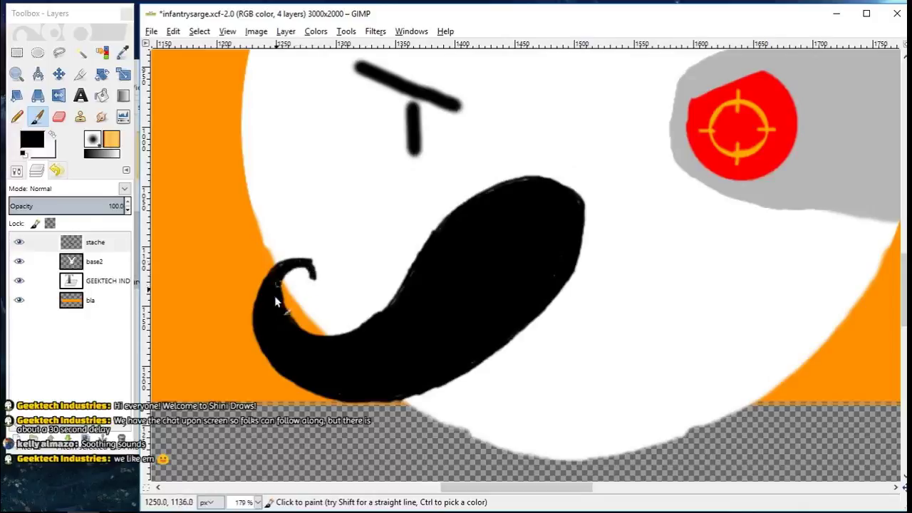
key(shift+e)
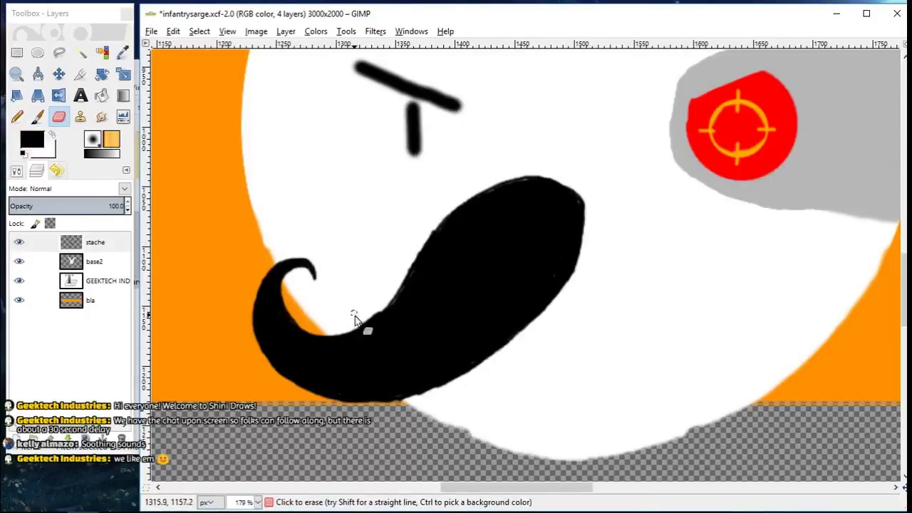
Step: Copy a rectangular area around the mustache half and clear the selection
click(17, 52)
drag(210, 136, 602, 439)
click(173, 32)
click(195, 123)
key(m)
click(199, 32)
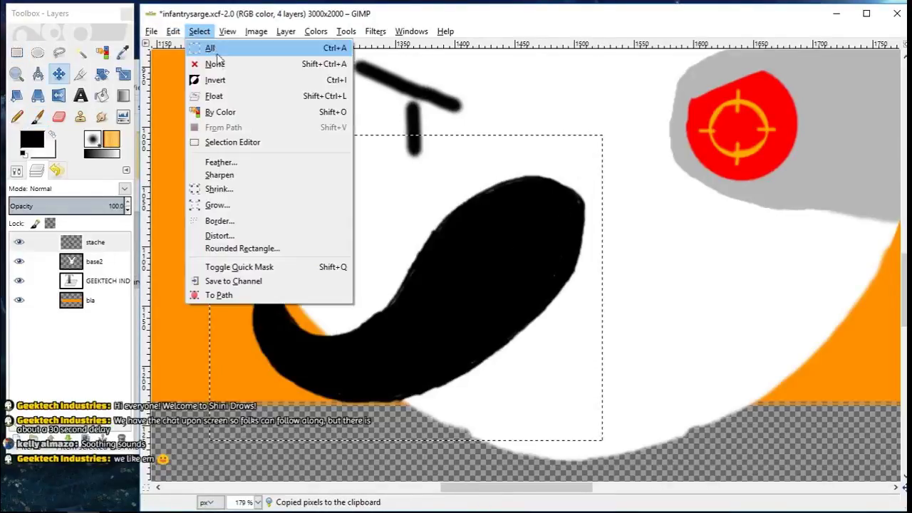
click(214, 63)
Step: Paste the copied mustache half and flip it horizontally
click(174, 32)
click(203, 150)
key(shift+f)
click(632, 253)
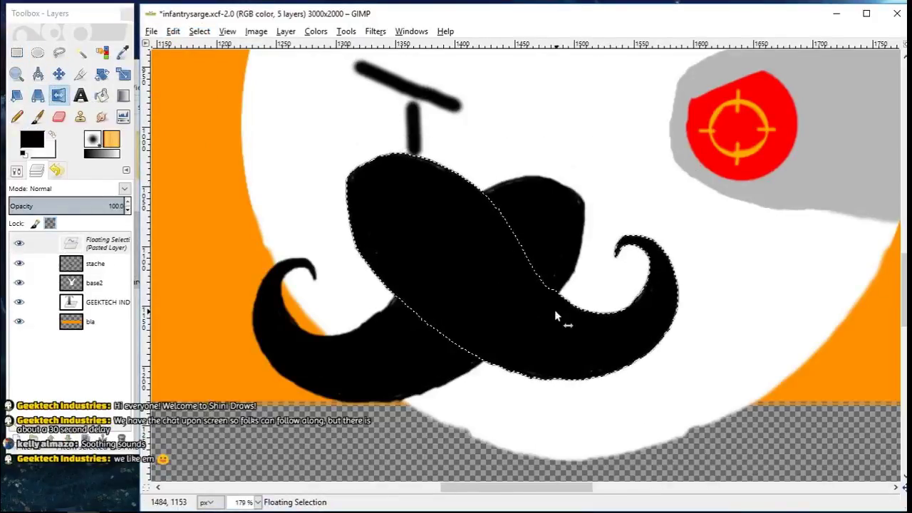
click(556, 312)
click(556, 312)
Step: Move the flipped half until it meets the left half at the centre of the face, and anchor it to the stache layer
click(59, 74)
drag(386, 247, 622, 285)
scroll(611, 295, right, 2)
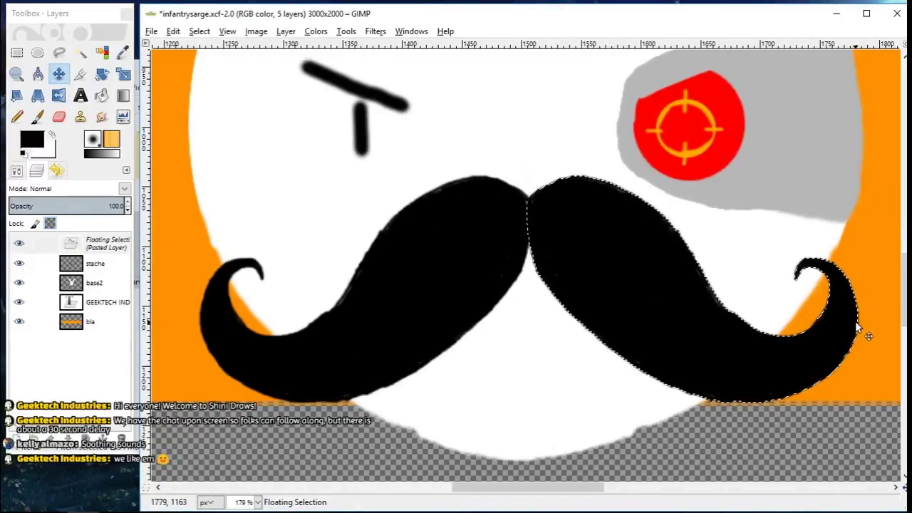
click(740, 184)
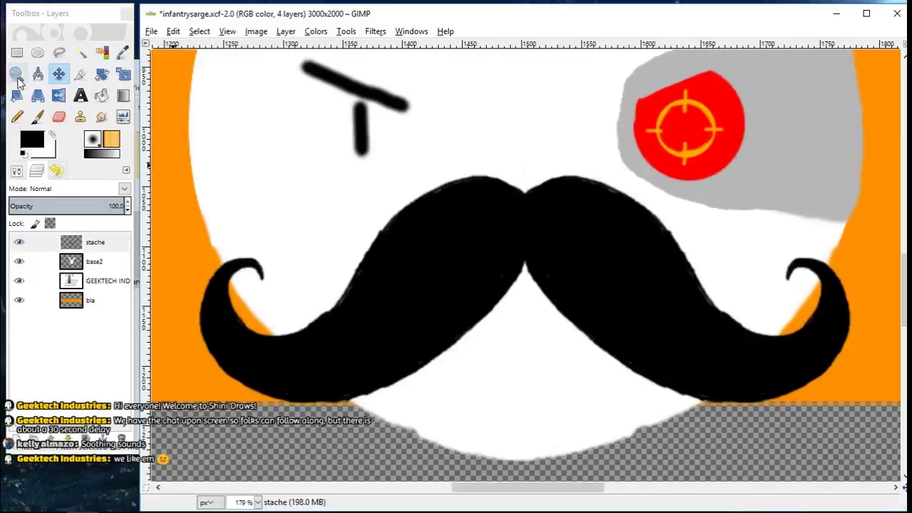
Step: Create a new 3000 × 2000 px layer named wings above stache
click(18, 77)
click(38, 236)
click(357, 208)
click(358, 213)
click(358, 215)
click(361, 218)
click(734, 224)
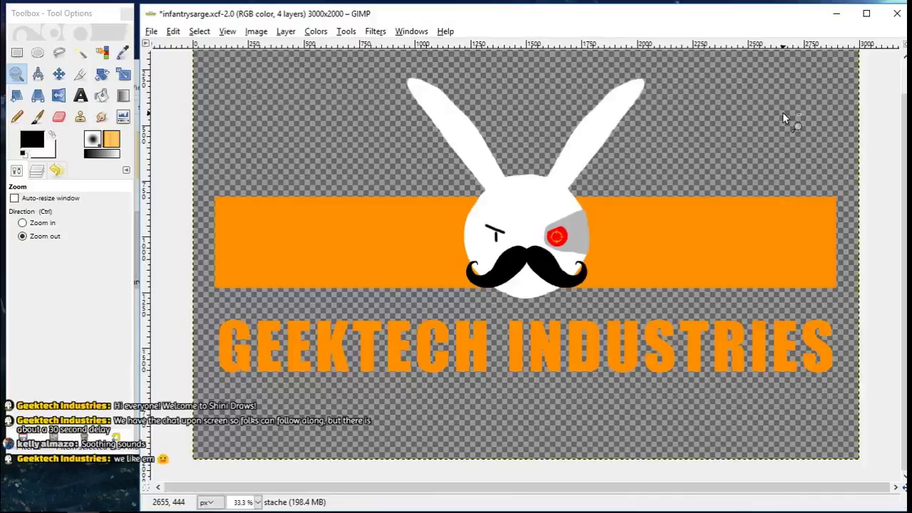
click(37, 171)
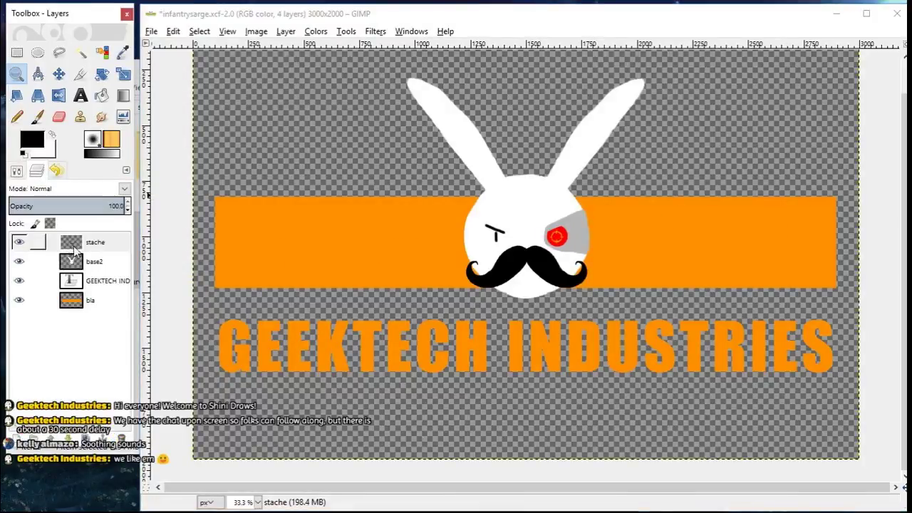
click(27, 447)
text(wi)
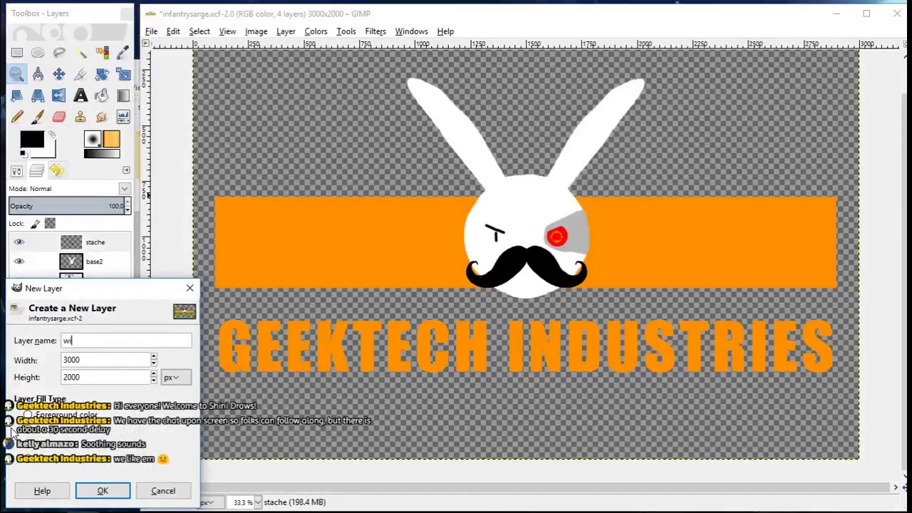
text(ngs)
key(Return)
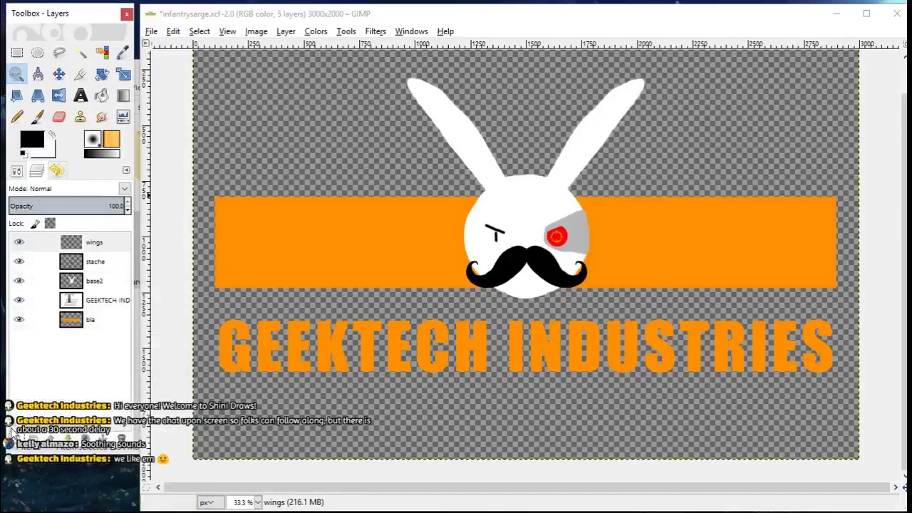
Step: Set the foreground colour to the golden yellow f6c600
click(31, 140)
click(304, 249)
drag(280, 187, 293, 161)
drag(399, 212, 388, 217)
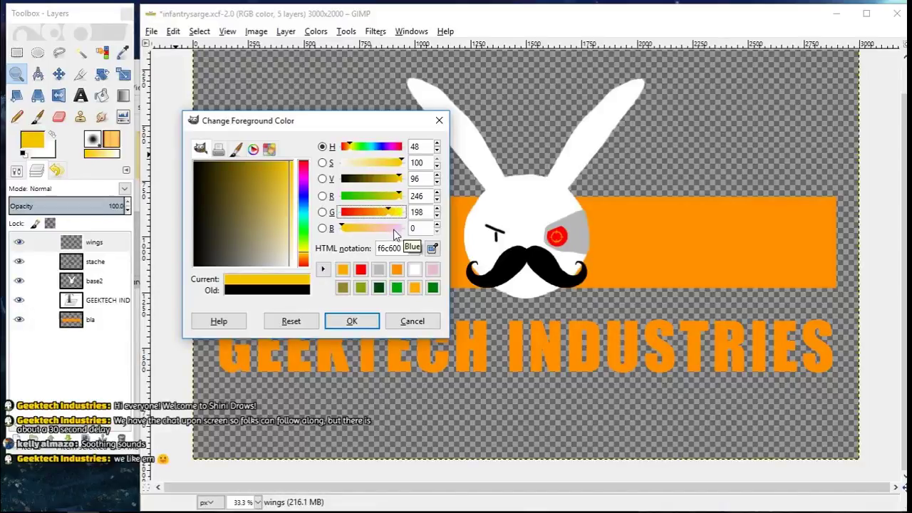
click(351, 321)
Step: Outline a feathered left wing on the wings layer with a size 5 paintbrush, spanning from the face centre past the band's left end
click(90, 319)
click(57, 245)
click(37, 117)
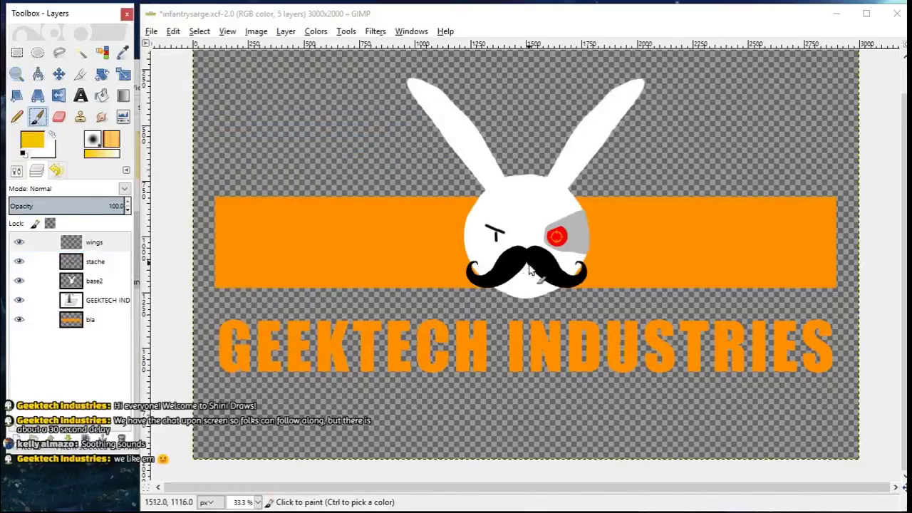
click(17, 74)
drag(199, 144, 535, 383)
click(18, 170)
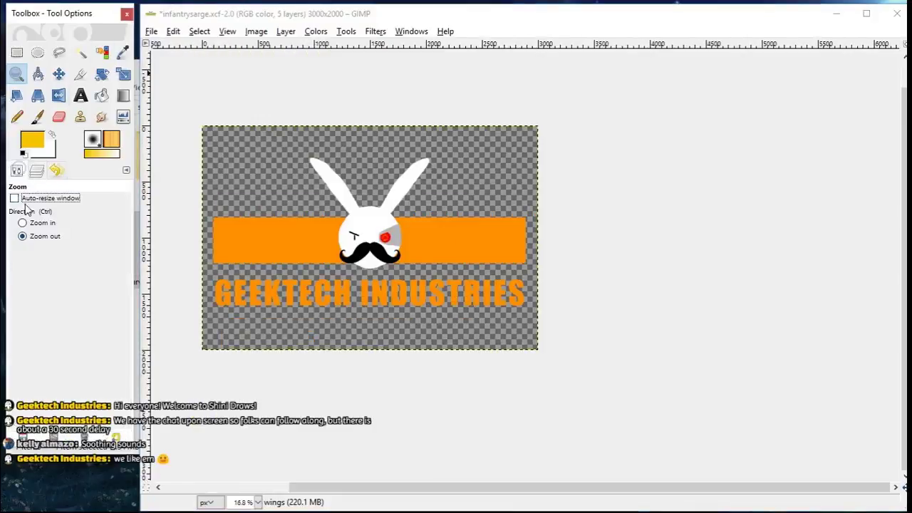
click(23, 223)
drag(209, 203, 372, 276)
key(p)
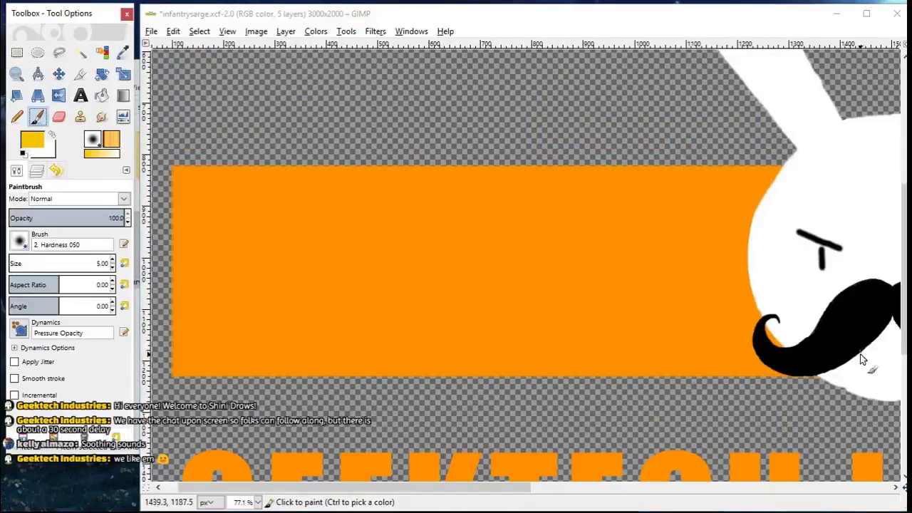
drag(882, 306, 686, 201)
mouse_move(169, 182)
mouse_down()
mouse_move(783, 267)
mouse_move(880, 308)
mouse_up()
mouse_move(335, 253)
mouse_down()
mouse_move(285, 282)
mouse_move(748, 260)
mouse_up()
drag(479, 349, 569, 352)
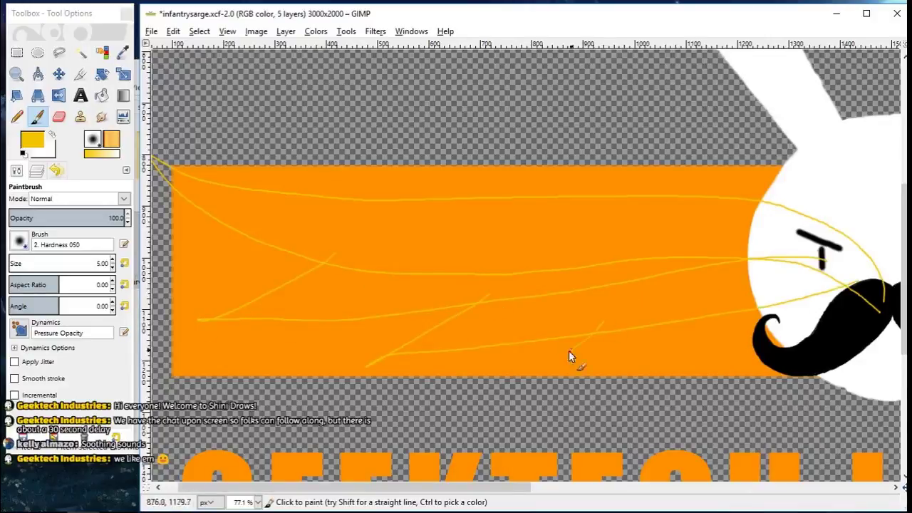
drag(475, 489, 417, 494)
Step: Fill the outlined left wing and its feathers with the golden yellow using Bucket Fill
click(103, 98)
click(335, 235)
click(399, 285)
click(508, 321)
click(663, 344)
click(794, 346)
click(637, 321)
Step: Erase the blunt end of the wing's outermost upper tip with a size 5 eraser to make it pointed
click(17, 75)
drag(169, 136, 274, 211)
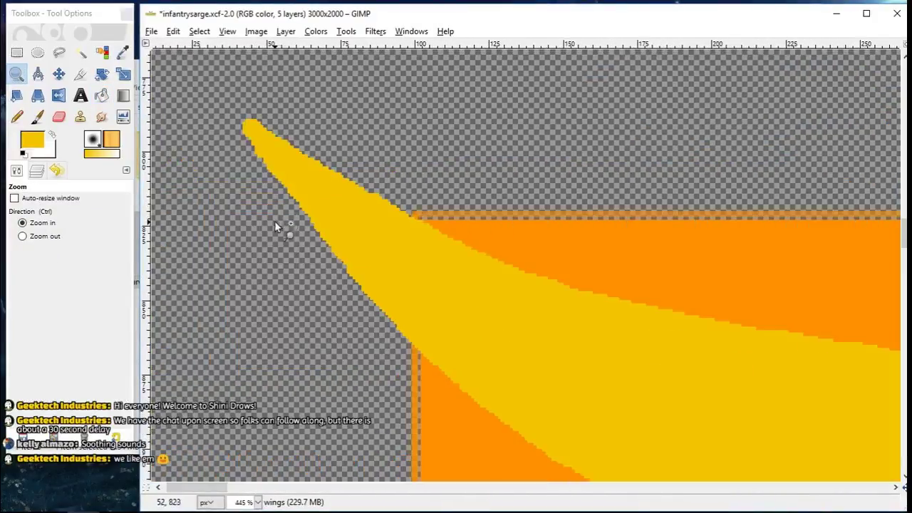
click(59, 114)
mouse_move(245, 126)
mouse_down()
mouse_move(269, 189)
mouse_move(247, 119)
mouse_move(280, 191)
mouse_move(371, 166)
mouse_move(273, 206)
mouse_move(283, 201)
mouse_move(321, 245)
mouse_move(273, 135)
mouse_move(291, 203)
mouse_up()
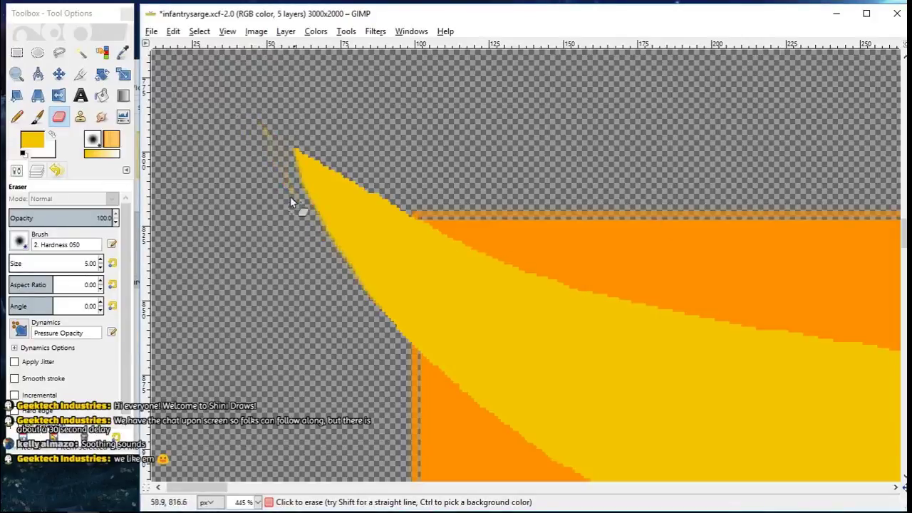
Step: Erase the rough end of the wing's second feather to a sharp point
drag(903, 235, 903, 247)
drag(222, 489, 271, 489)
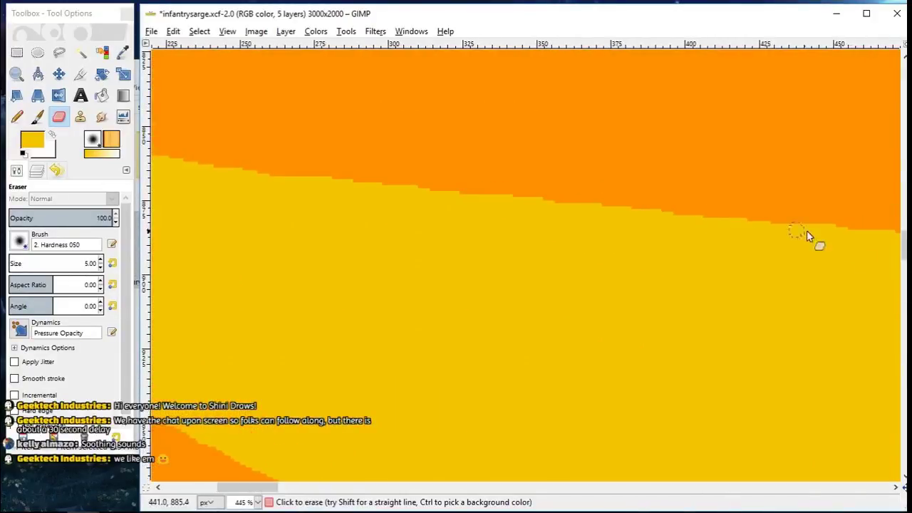
drag(903, 254, 904, 268)
scroll(723, 281, down, 5)
scroll(879, 302, left, 5)
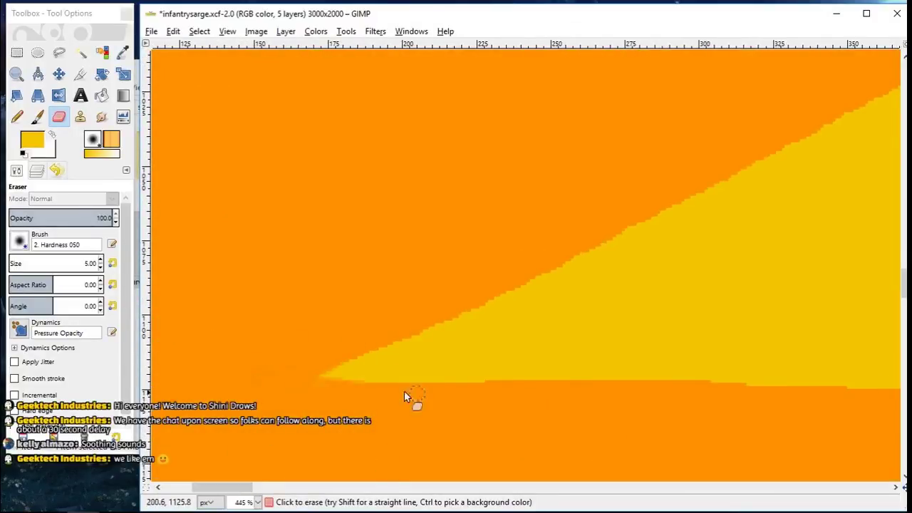
Step: Erase the thin rough end of the wing's third feather to a sharp point
drag(230, 490, 270, 490)
drag(902, 289, 901, 316)
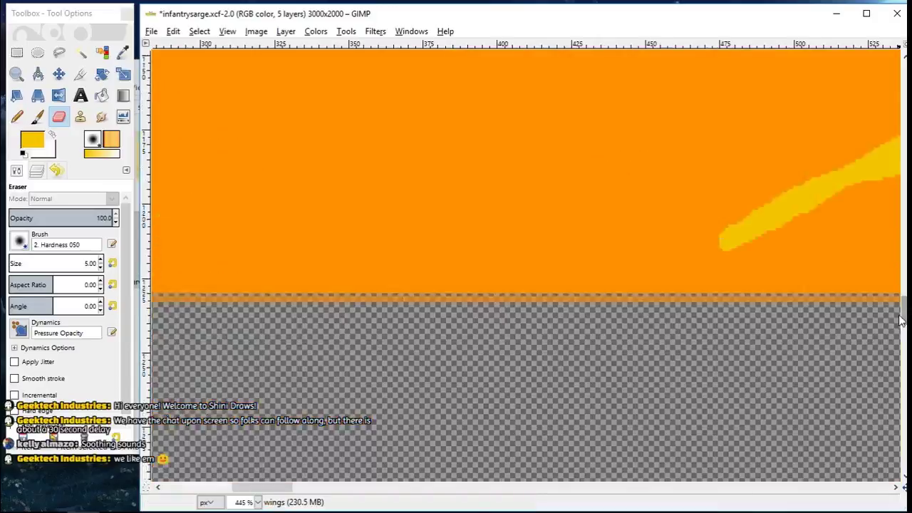
scroll(820, 299, up, 3)
scroll(569, 256, right, 6)
drag(356, 258, 315, 277)
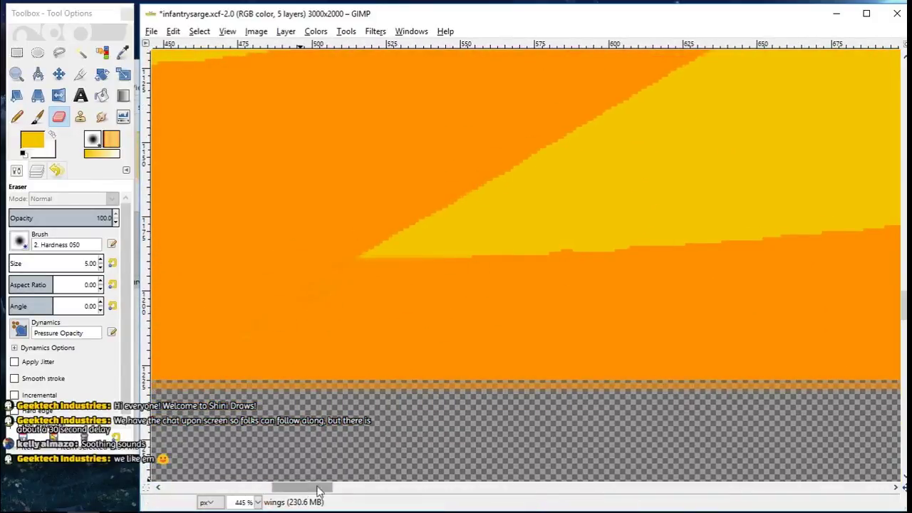
Step: Sharpen the feather tip nearest the face and smooth the wing's lower inner edge along the mustache with the eraser
scroll(427, 356, right, 9)
mouse_move(543, 446)
mouse_down()
mouse_move(444, 438)
mouse_move(515, 416)
mouse_up()
scroll(527, 263, right, 15)
scroll(888, 362, down, 2)
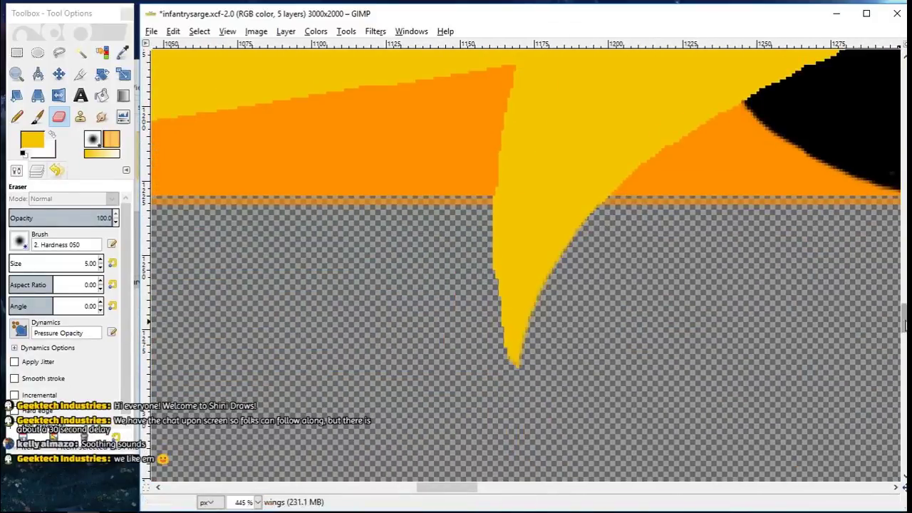
scroll(817, 279, up, 2)
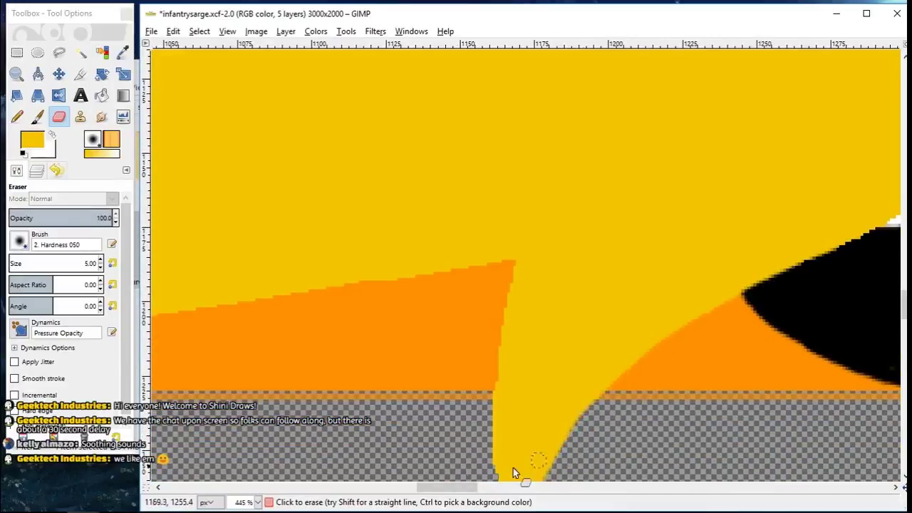
scroll(577, 272, right, 4)
drag(525, 264, 679, 200)
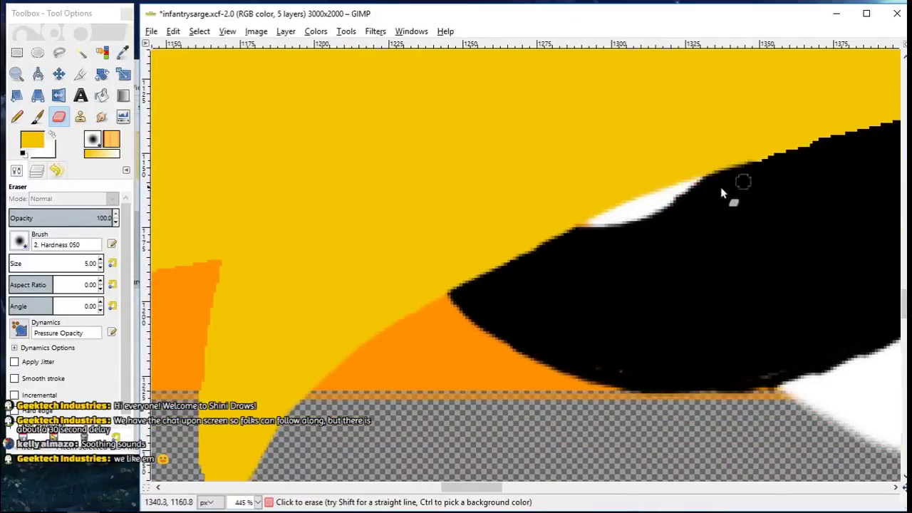
Step: Select a rectangular area of about 1531 × 574 px around the left wing and copy it
scroll(612, 318, left, 5)
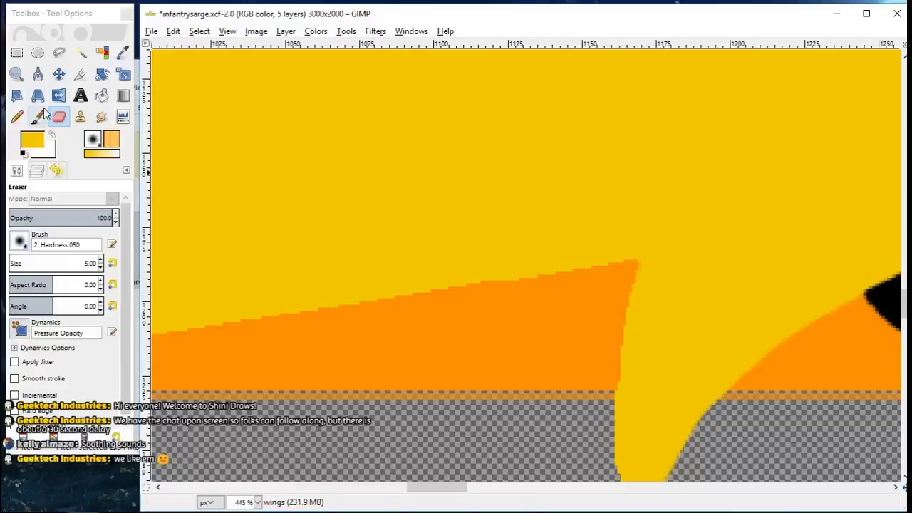
drag(458, 488, 526, 488)
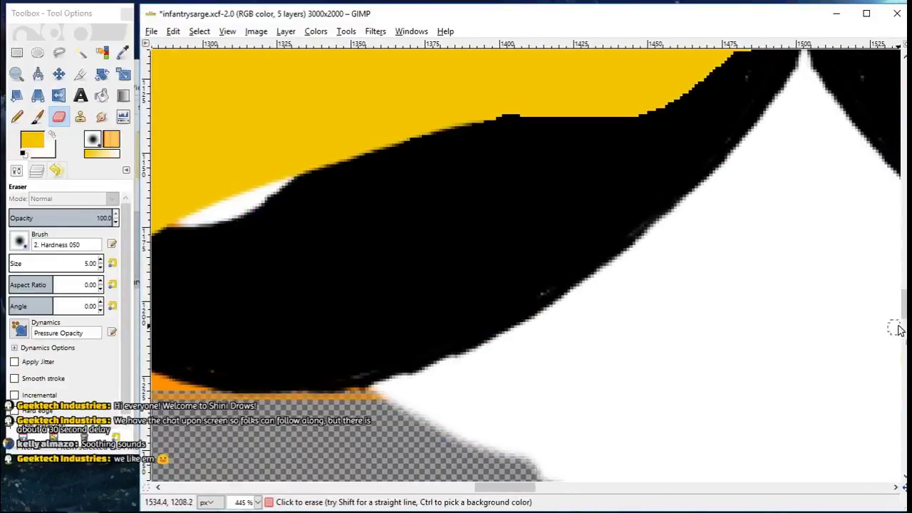
drag(903, 314, 904, 284)
click(18, 75)
ctrl+click(228, 196)
ctrl+click(228, 196)
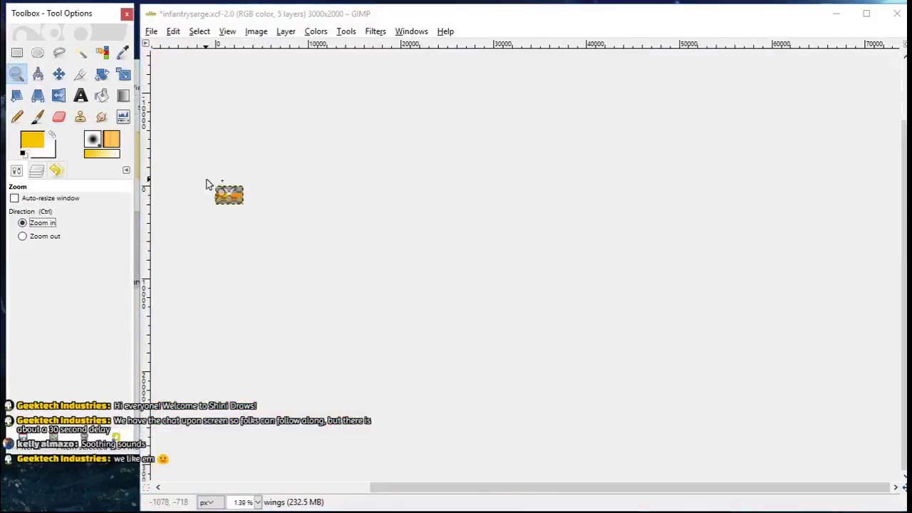
drag(209, 184, 247, 207)
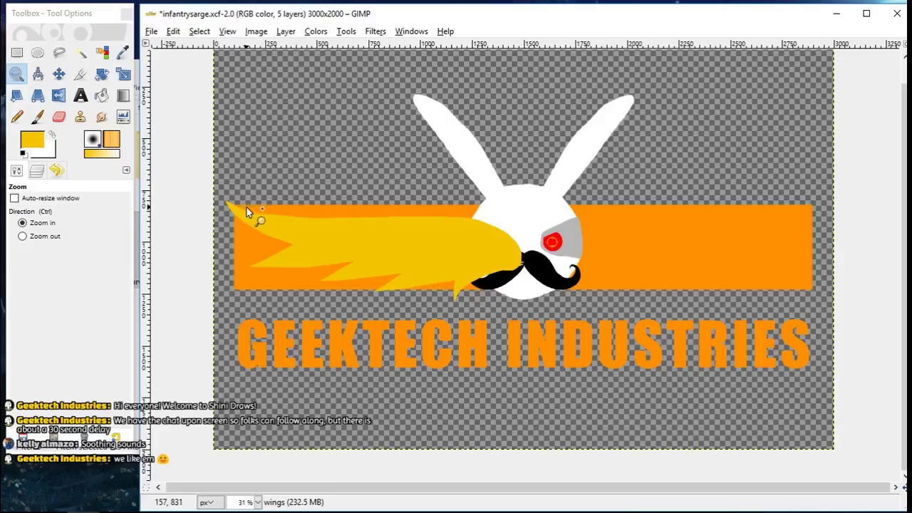
click(17, 52)
drag(213, 191, 529, 305)
click(174, 31)
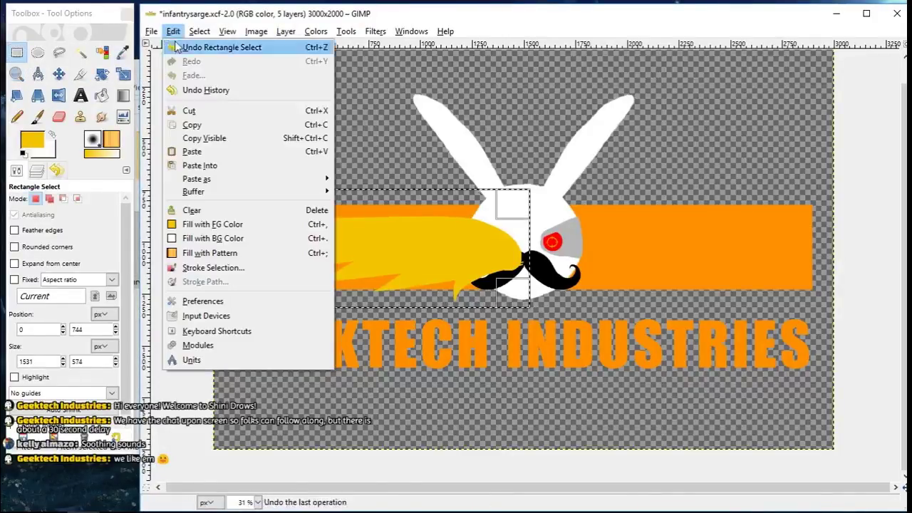
click(187, 123)
Step: Paste the copied wing and flip it horizontally
click(173, 31)
click(188, 150)
click(37, 170)
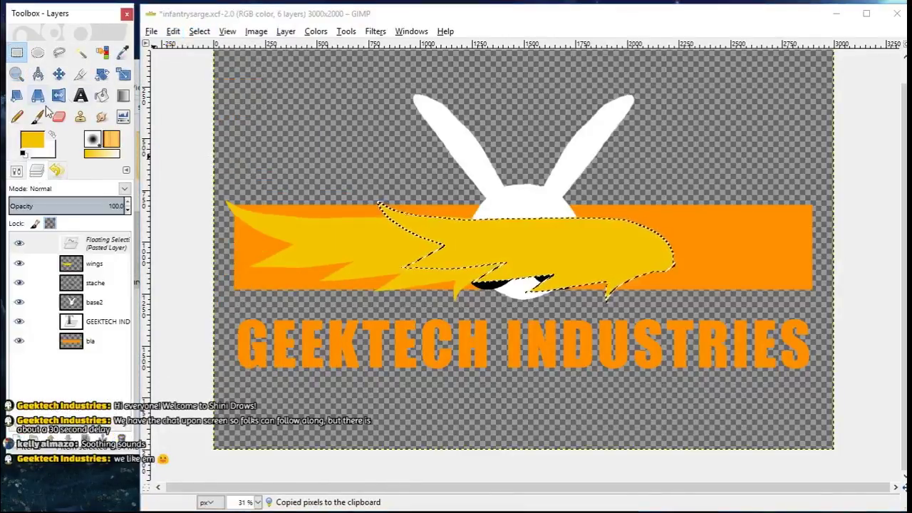
click(58, 94)
click(519, 232)
Step: Move the flipped wing right until it meets the left wing at the face centre, and anchor it to the wings layer
click(59, 74)
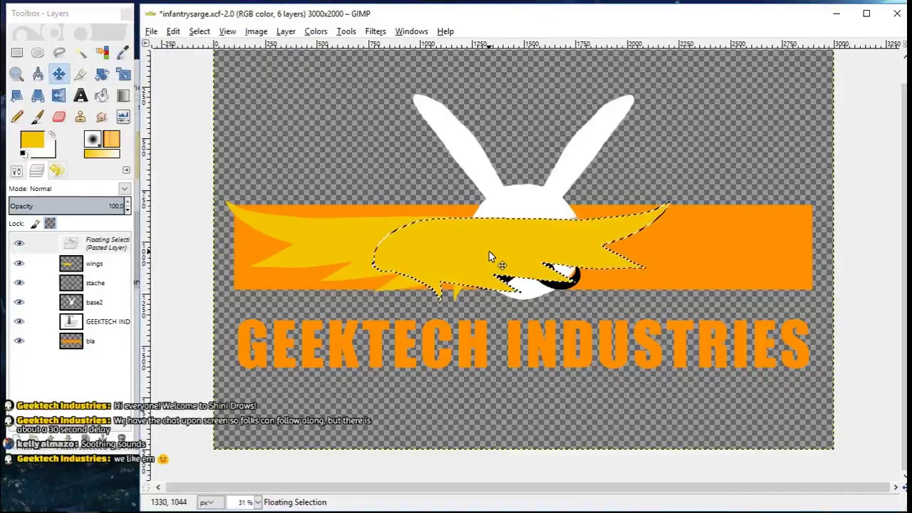
drag(489, 251, 504, 251)
key(shift+Right)
key(shift+Right)
key(shift+Right)
key(shift+Right)
key(shift+Right)
key(shift+Right)
key(shift+Right)
key(shift+Right)
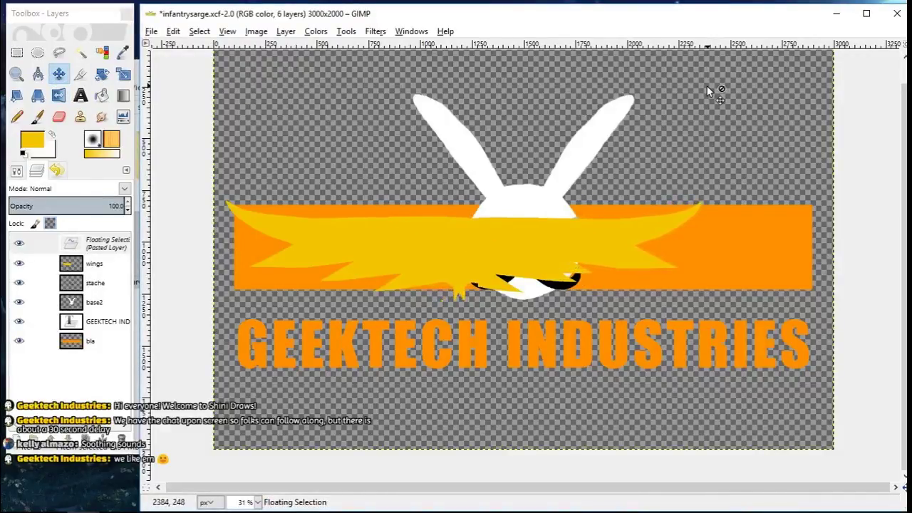
key(shift+Right)
key(shift+Right)
key(shift+Right)
key(shift+Right)
key(shift+Right)
key(shift+Right)
key(shift+Right)
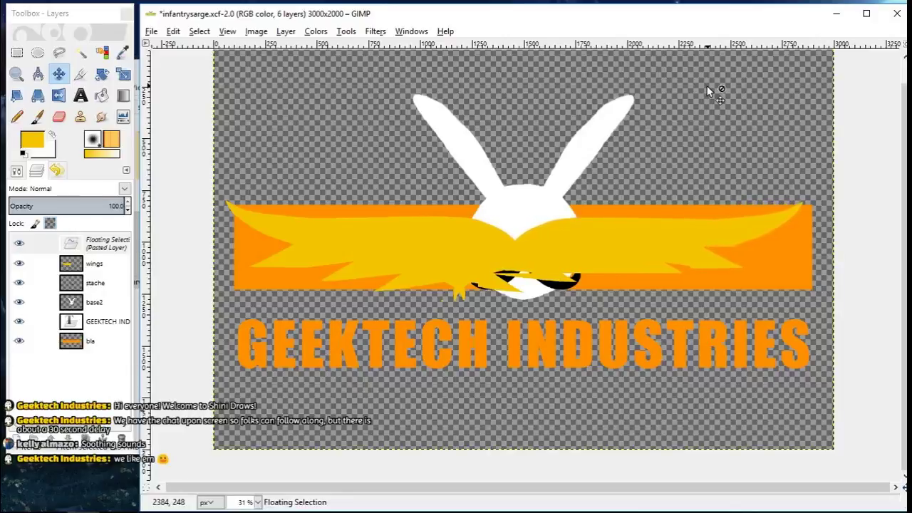
key(shift+Right)
key(shift+Right)
key(shift+Right)
key(shift+Right)
key(shift+Right)
key(shift+Right)
key(shift+Right)
key(shift+Right)
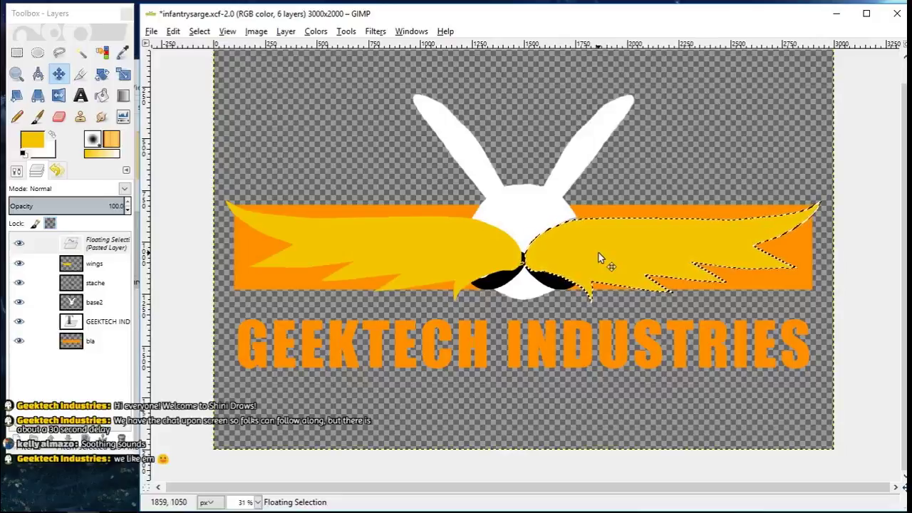
key(ctrl+h)
Step: Lower the wings layer to just below base2 and delete the bla layer holding the orange band
click(68, 439)
click(68, 438)
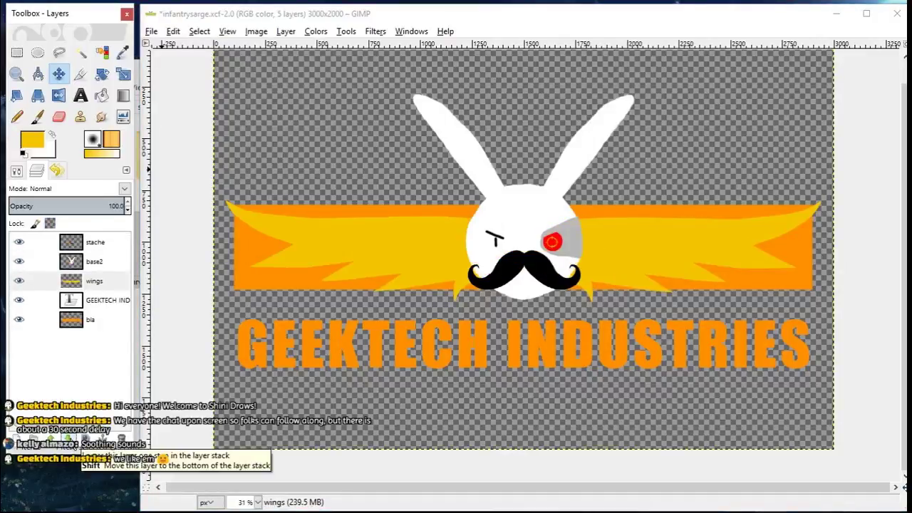
click(76, 320)
click(121, 439)
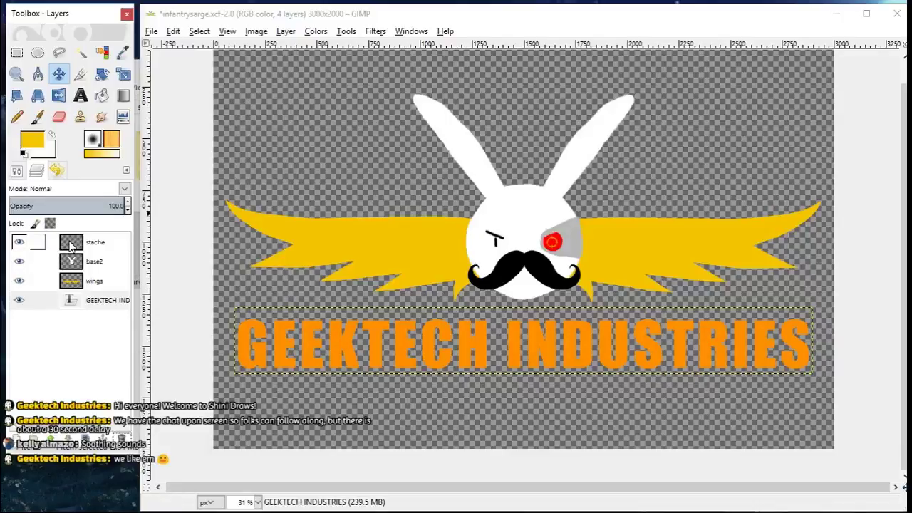
Step: Move the wings layer straight down until its lowest feather tips reach the top of the GEEKTECH INDUSTRIES text
click(69, 283)
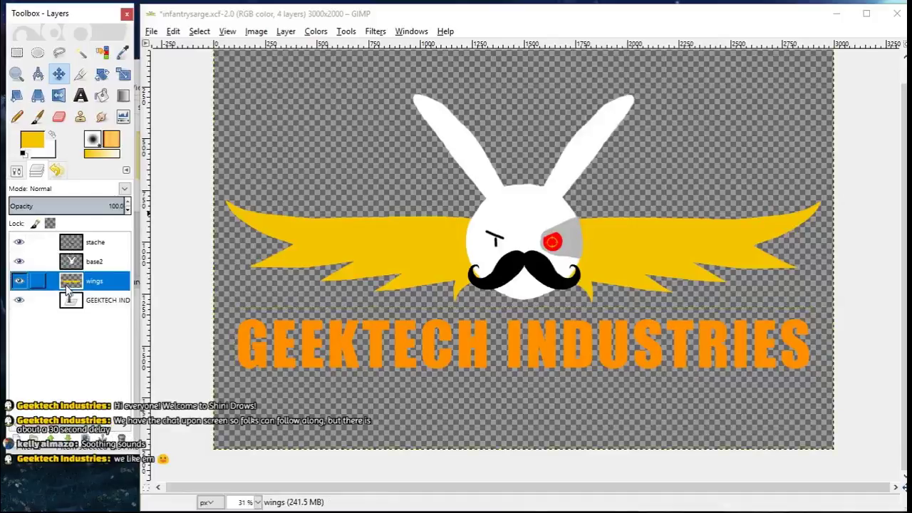
click(378, 58)
key(Down)
key(Down)
key(Down)
key(Down)
key(Down)
key(Down)
key(Down)
key(Down)
key(Down)
key(Down)
key(Down)
key(Down)
key(Down)
key(Down)
key(Down)
key(Down)
key(Down)
key(Down)
key(Down)
key(Down)
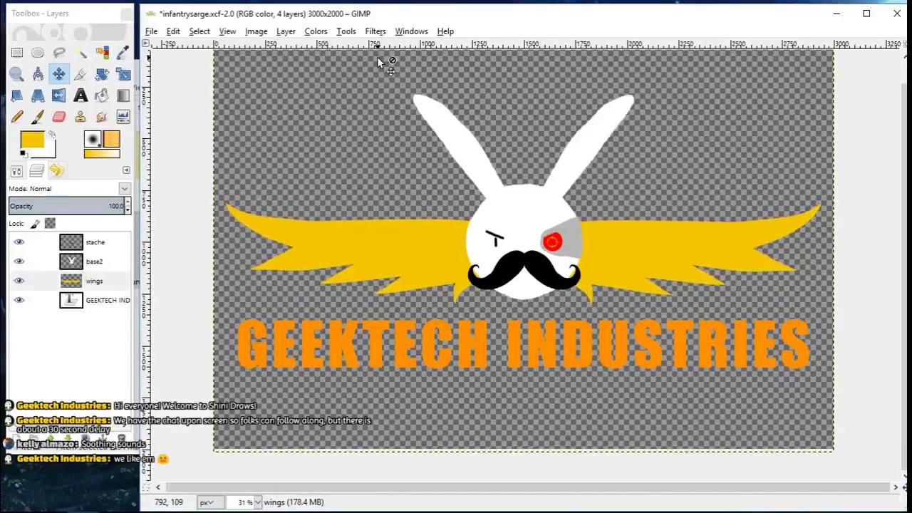
key(Down)
key(Down)
key(Down)
key(Down)
key(Down)
key(Down)
key(Down)
key(Down)
key(Down)
key(Down)
key(Down)
key(Down)
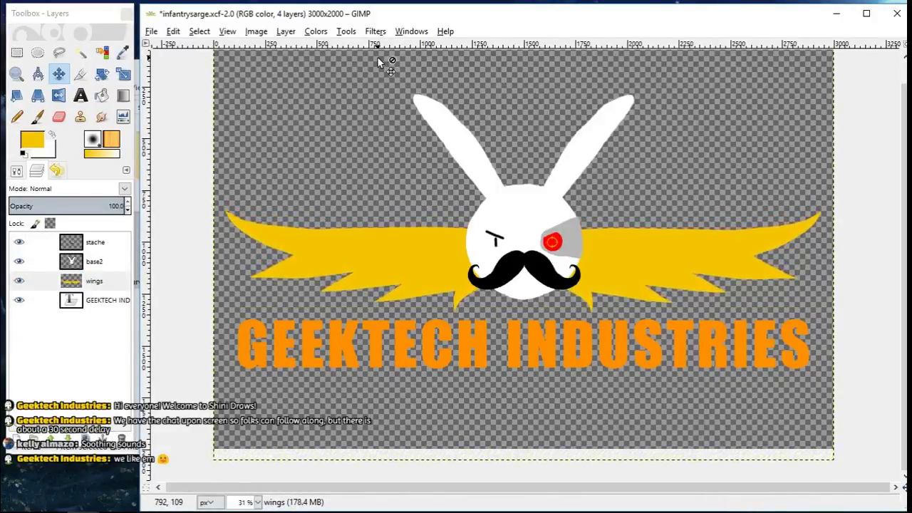
key(Down)
key(Down)
key(Down)
key(Down)
key(Down)
key(Down)
key(Down)
key(Down)
key(Down)
key(Down)
key(Down)
key(Down)
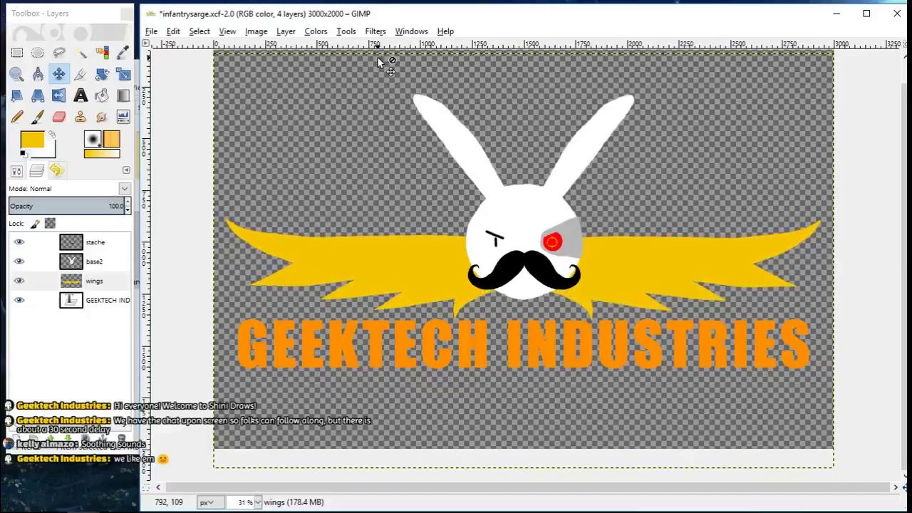
key(Down)
key(Down)
Step: Move the GEEKTECH INDUSTRIES text layer slightly down, away from the wing feathers
click(583, 336)
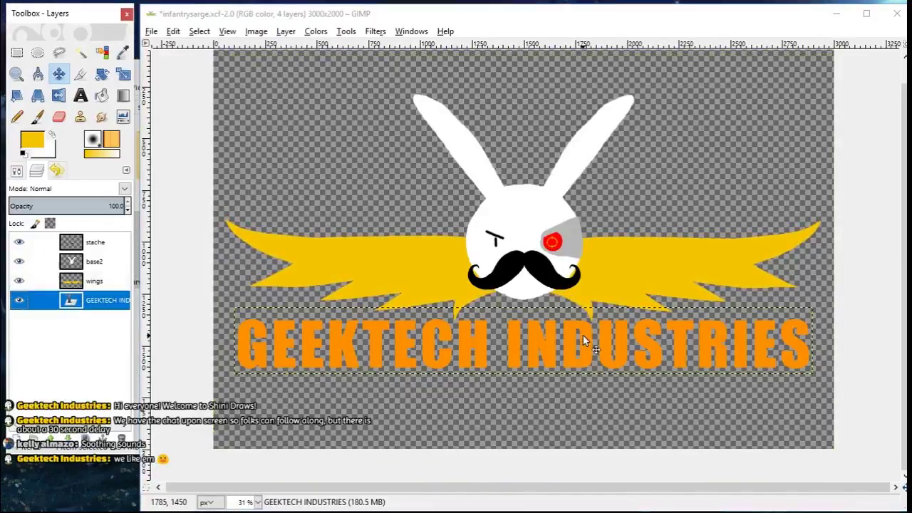
key(Down)
key(Down)
key(Down)
key(Down)
key(Down)
key(Down)
key(Down)
key(Down)
key(Down)
key(Down)
key(Down)
key(Down)
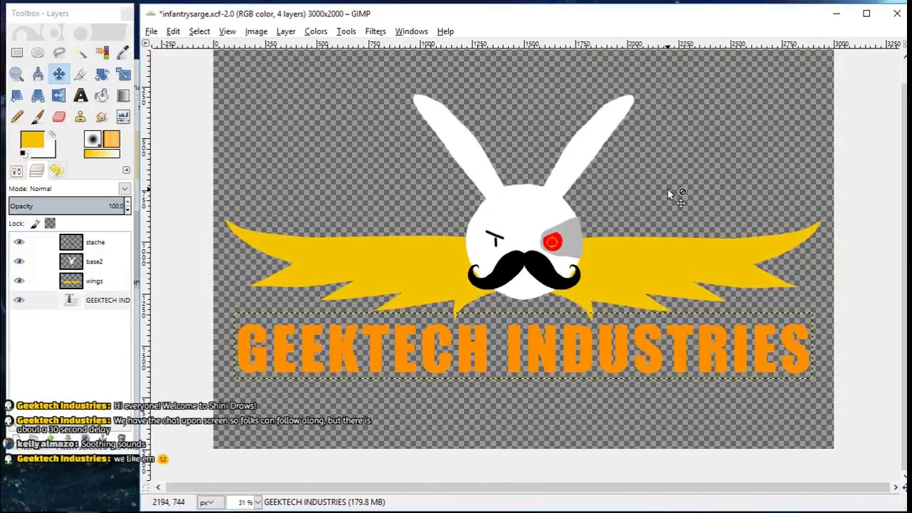
Step: Examine the rabbit's face, moustache and the wing joins up close, checking the edges around the head
click(94, 242)
click(17, 74)
drag(439, 210, 606, 308)
drag(244, 263, 475, 431)
drag(254, 181, 432, 205)
click(17, 171)
click(434, 225)
click(435, 225)
click(434, 225)
click(435, 225)
click(434, 225)
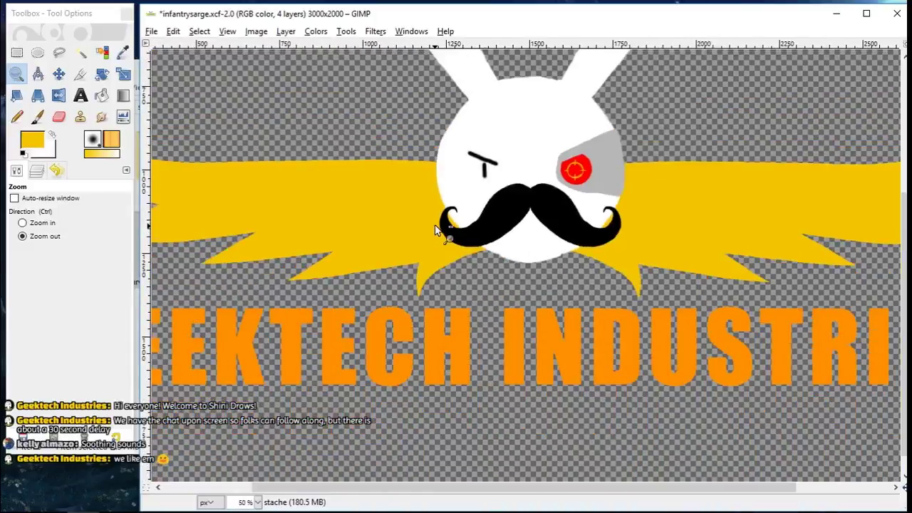
click(434, 225)
click(37, 171)
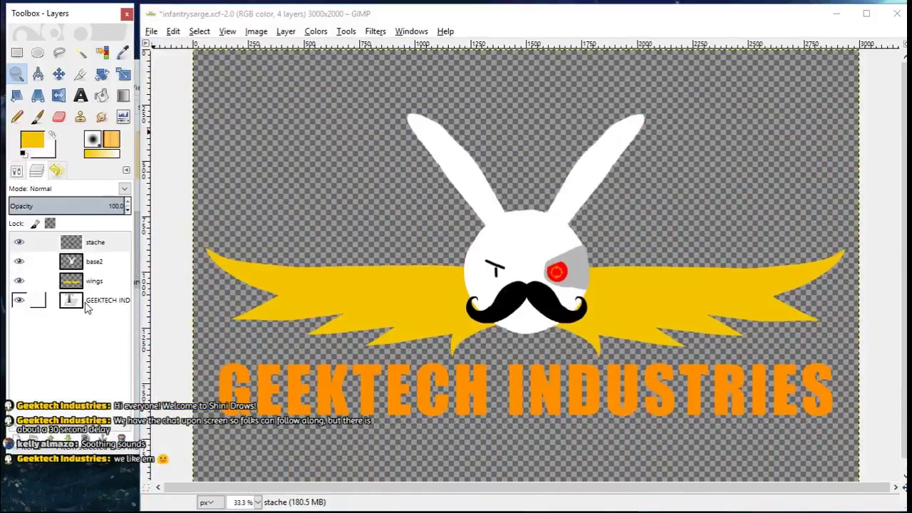
Step: Delete the GEEKTECH INDUSTRIES text layer
click(85, 305)
click(122, 437)
right_click(82, 264)
click(127, 355)
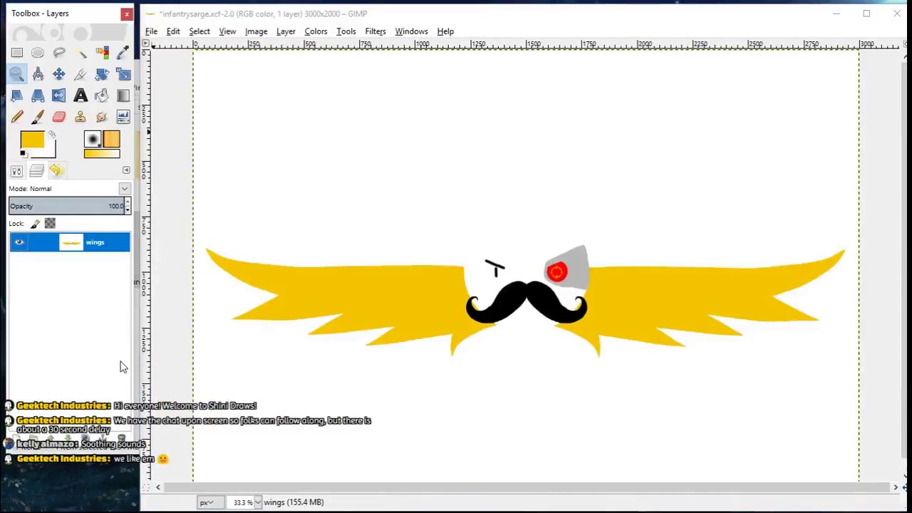
key(ctrl+z)
Step: Add a new 3000 x 2000 px layer named base below the wings layer and merge all visible layers into one
click(16, 438)
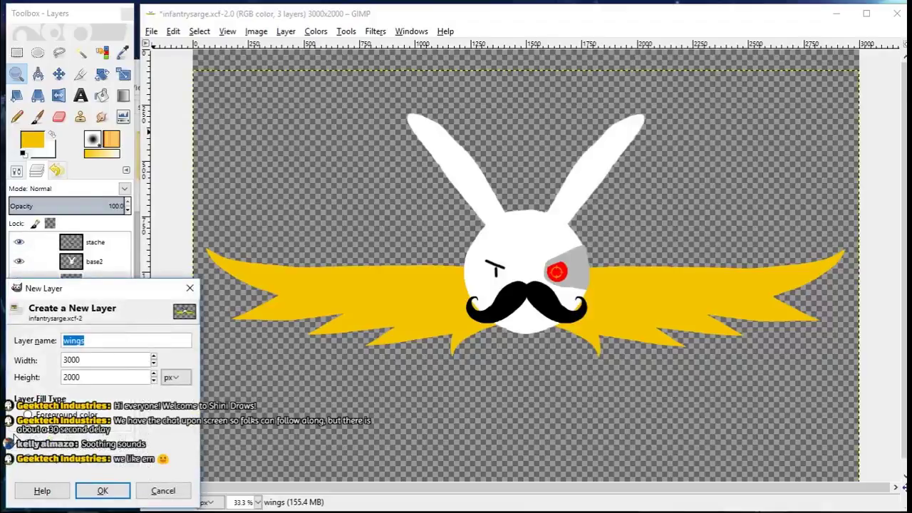
text(base)
click(102, 490)
right_click(83, 245)
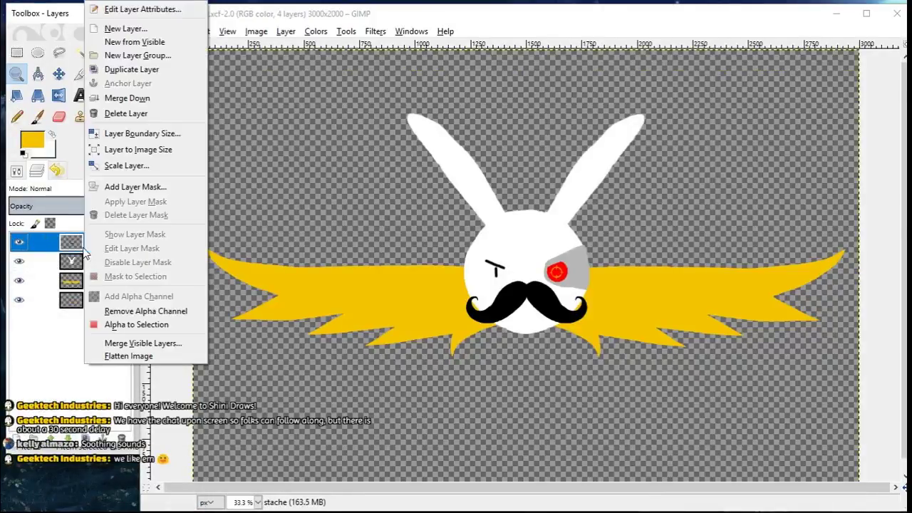
click(142, 343)
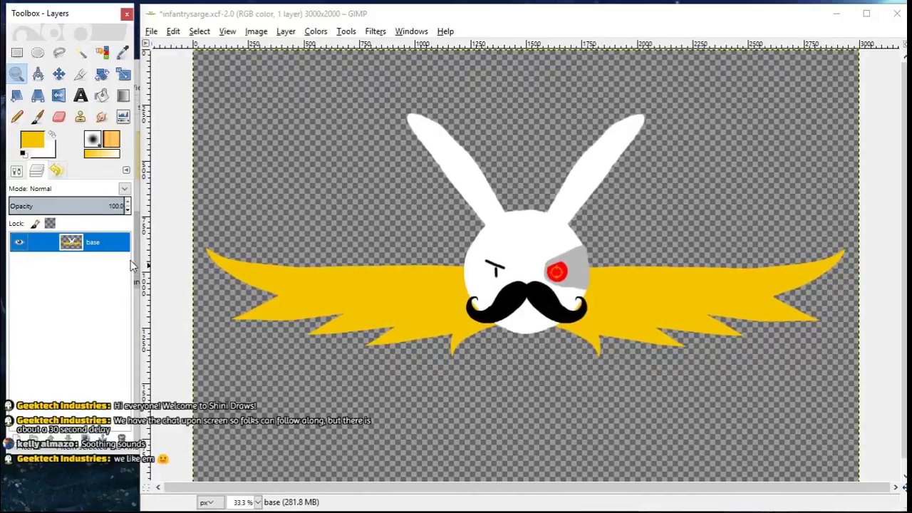
Step: Save the image under the new name tshirtloho.xcf in the sarge subfolder of the Sarge folder
click(151, 32)
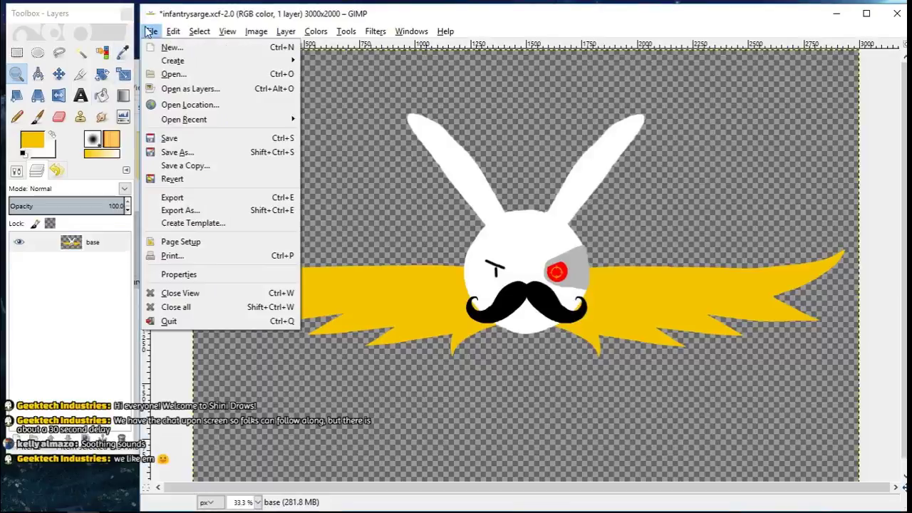
click(230, 150)
text(tshirtlogo.xcf)
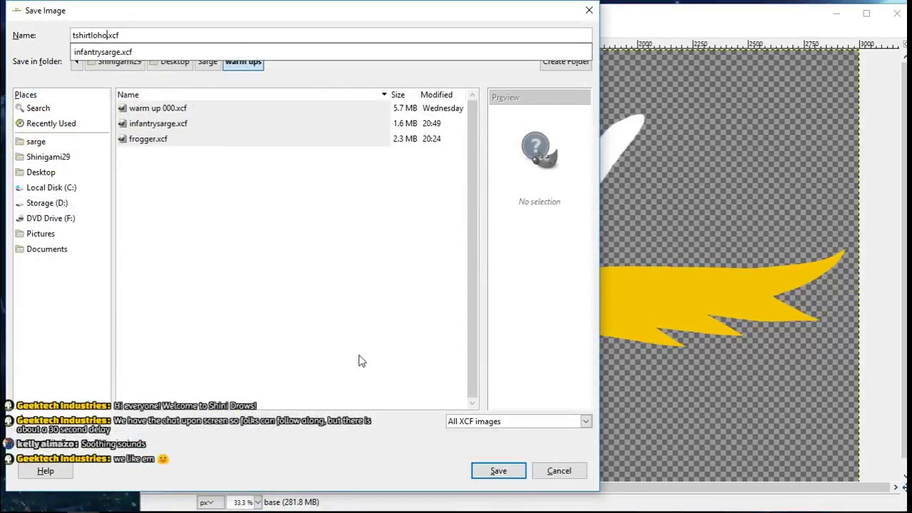
click(208, 61)
click(208, 61)
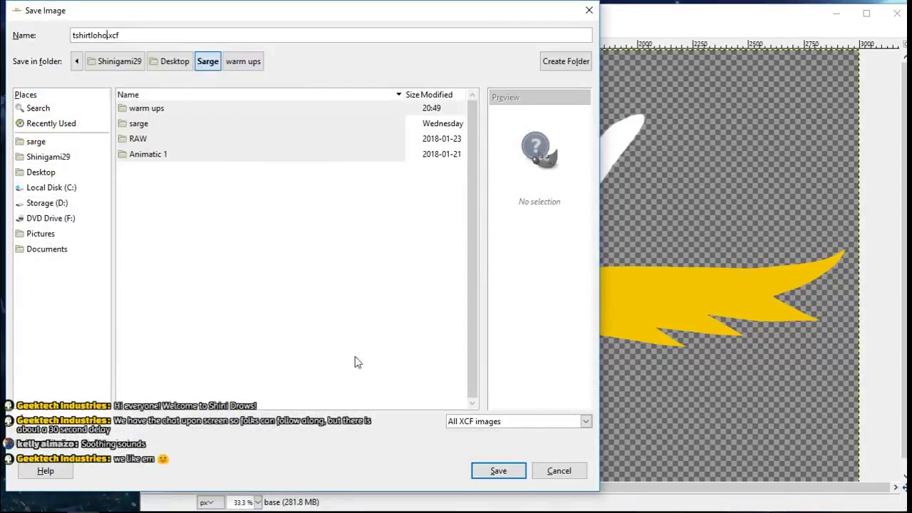
double_click(144, 123)
click(498, 470)
Step: Export the logo as tshirtloho.png to the sarge subfolder with compression level 9
click(151, 32)
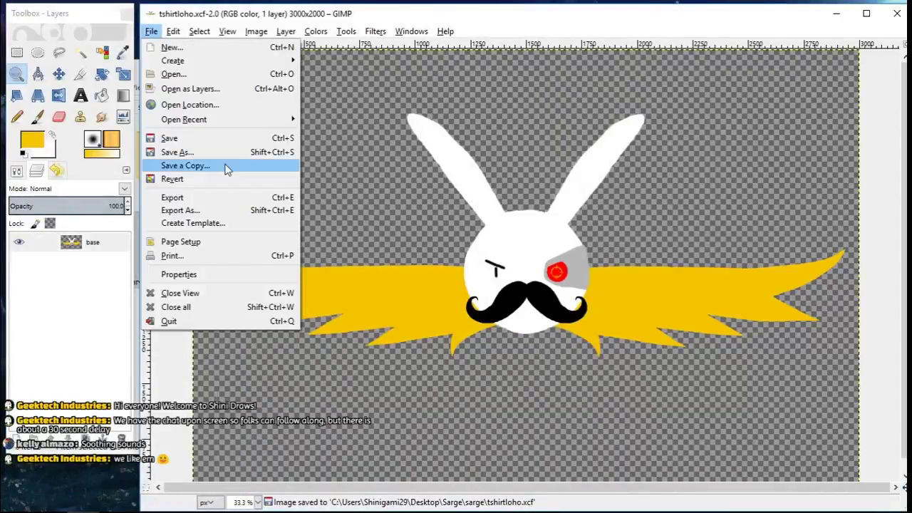
click(230, 209)
click(352, 76)
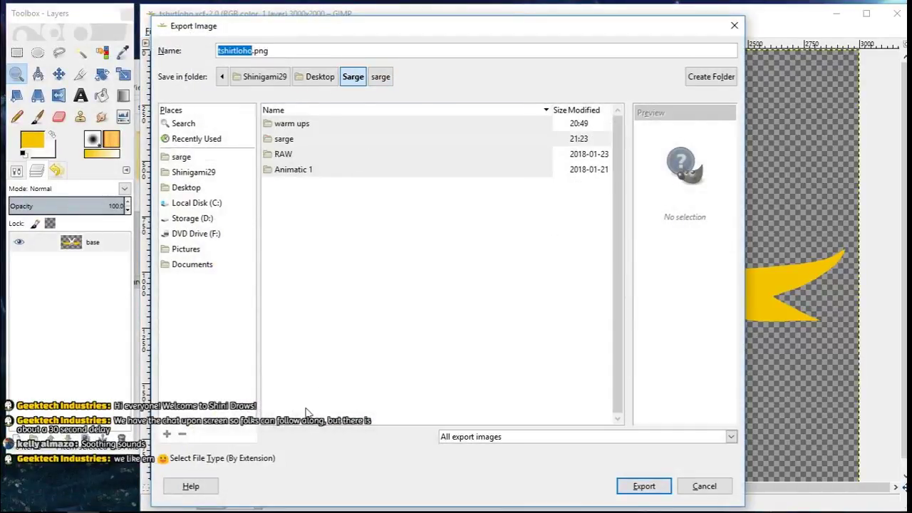
double_click(284, 139)
click(643, 485)
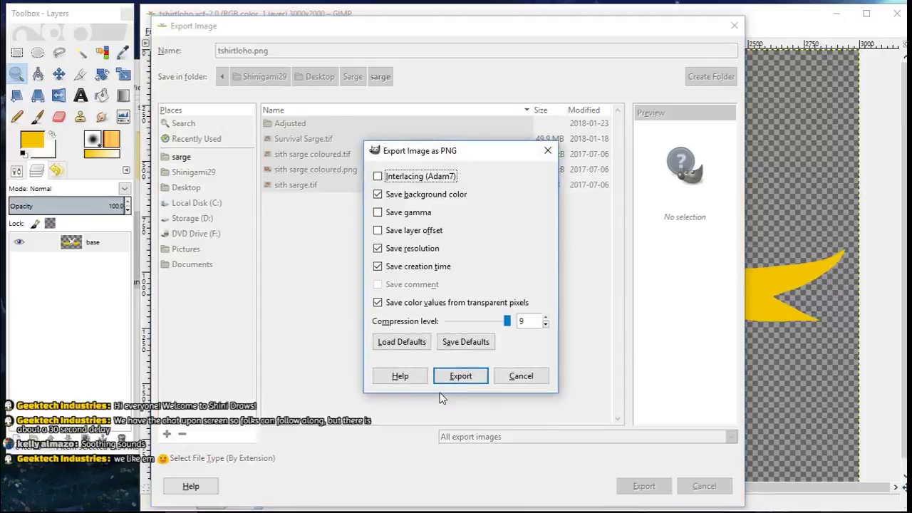
click(460, 374)
Step: Export the logo again as the TIFF image tshirtloho.tif to the same folder with LZW compression
click(151, 31)
click(181, 211)
click(214, 491)
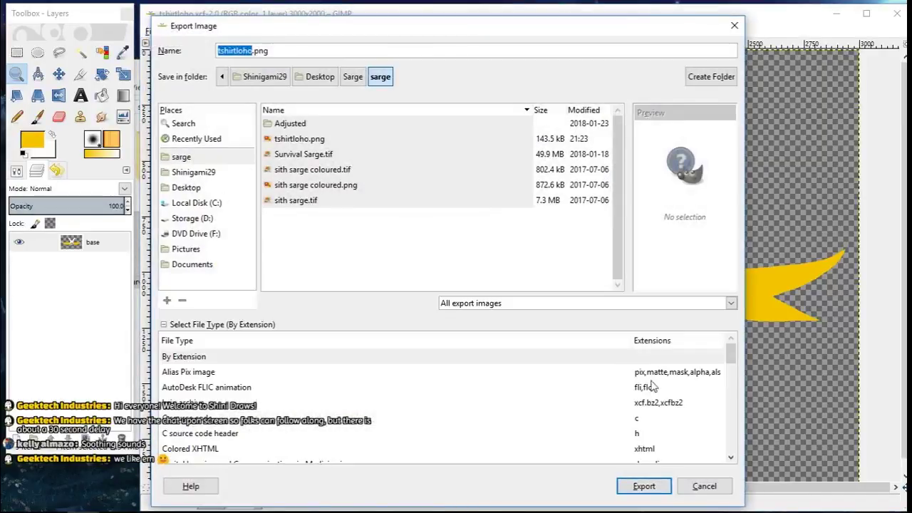
scroll(662, 427, down, 10)
click(643, 378)
click(643, 486)
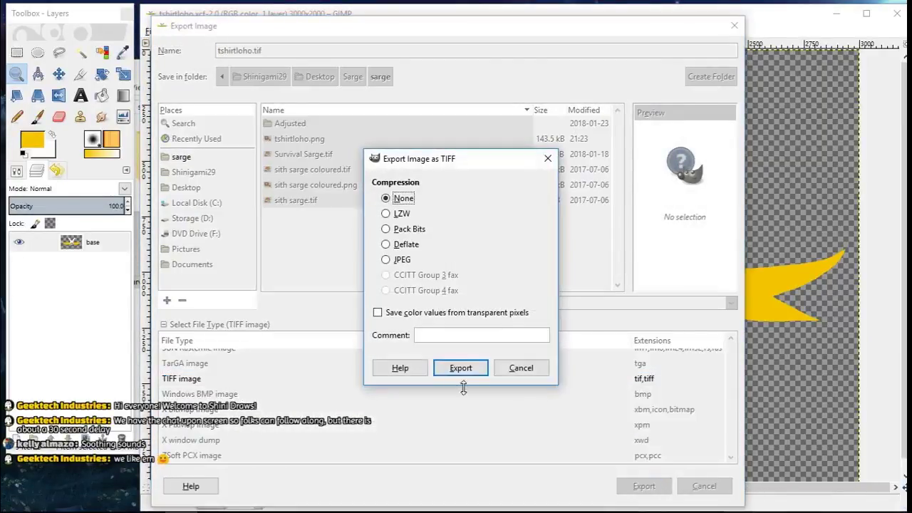
click(396, 209)
click(460, 368)
Step: Add a new 3000 x 2000 px layer named text above the base layer
click(43, 449)
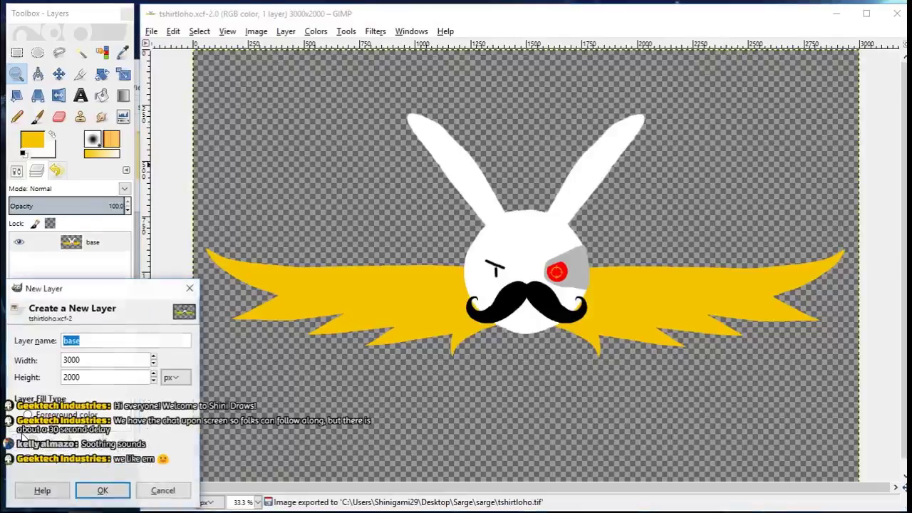
text(text)
key(Return)
Step: Set up the Paintbrush with the default black foreground and size 23, undoing the thin test stroke
key(p)
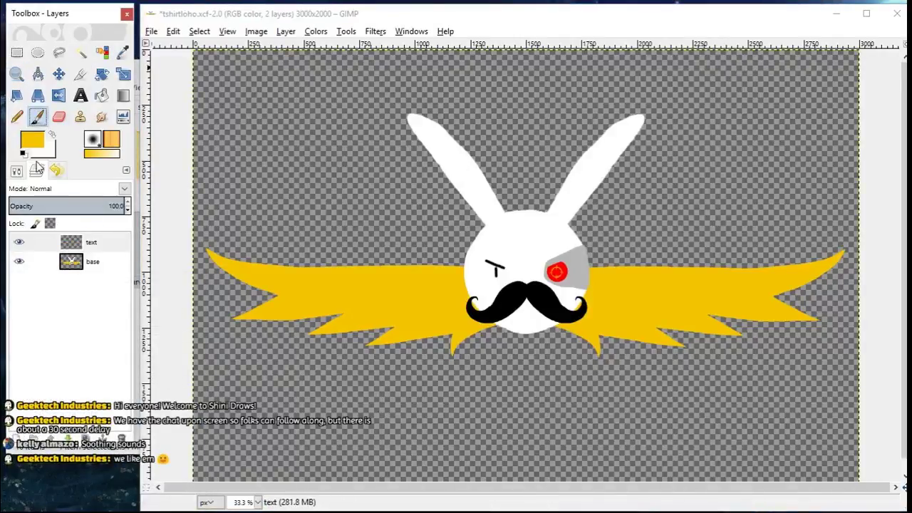
key(d)
drag(215, 132, 338, 93)
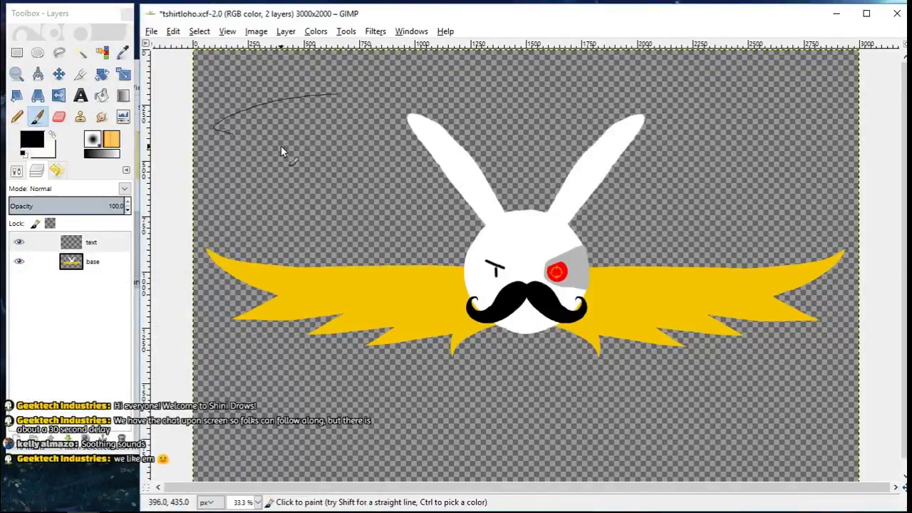
key(ctrl+z)
click(17, 171)
click(112, 260)
scroll(110, 264, up, 7)
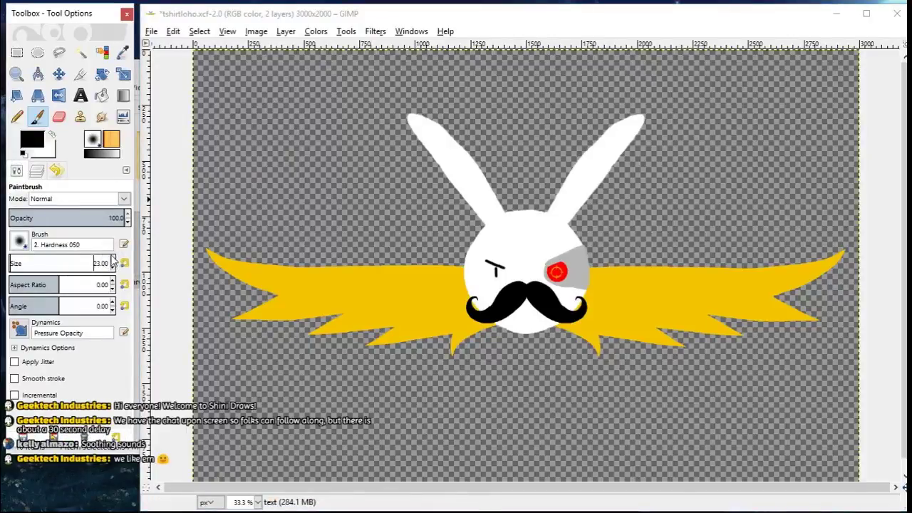
Step: Handwrite THANKS FOR WATCHING! in black on the text layer, across the rabbit's ears above the wings
drag(220, 139, 299, 122)
drag(258, 130, 270, 178)
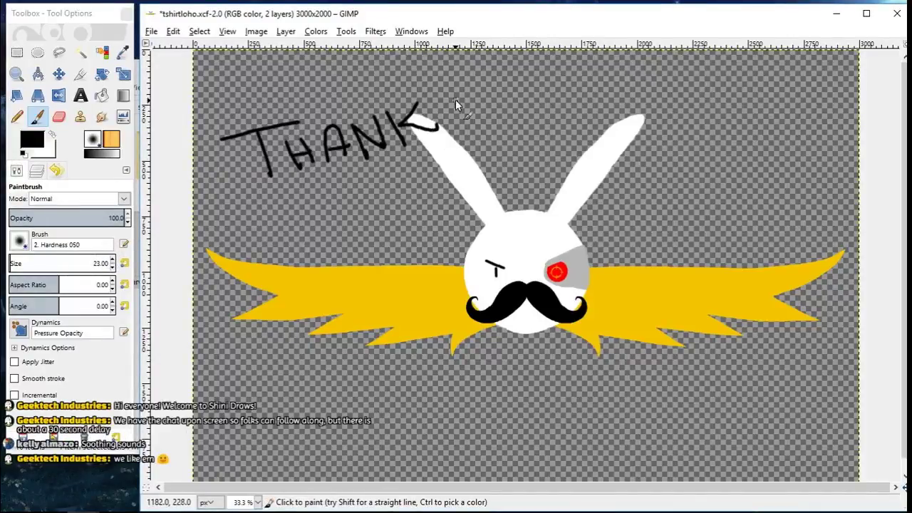
drag(411, 180, 438, 183)
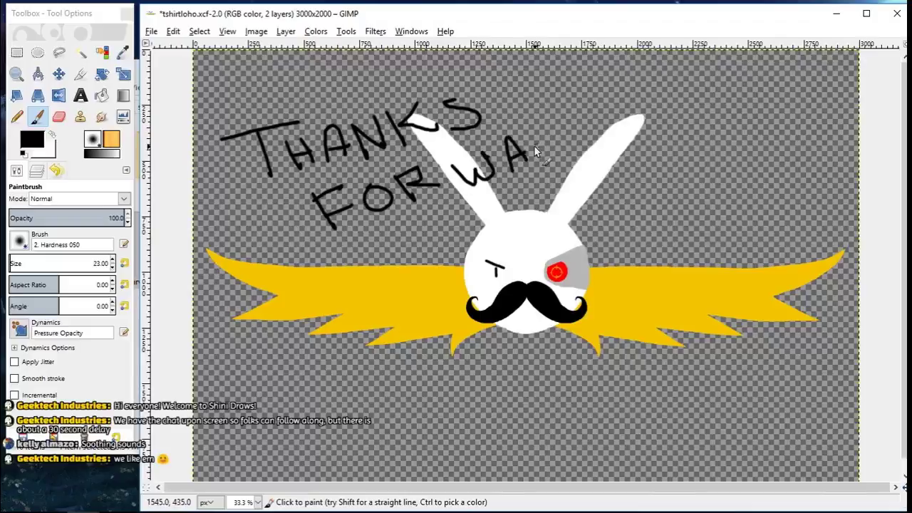
mouse_move(612, 114)
mouse_down()
mouse_move(656, 114)
mouse_move(726, 93)
mouse_move(728, 131)
mouse_up()
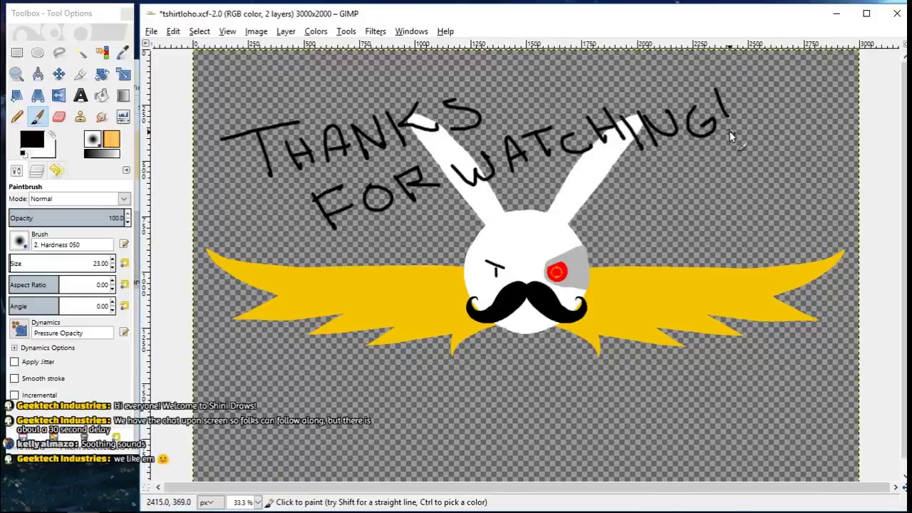
Step: Handwrite SEE YOU NEXT WEEK! (OR NOT) in black on the text layer below the wings
drag(301, 389, 262, 417)
drag(326, 377, 332, 405)
drag(345, 375, 367, 394)
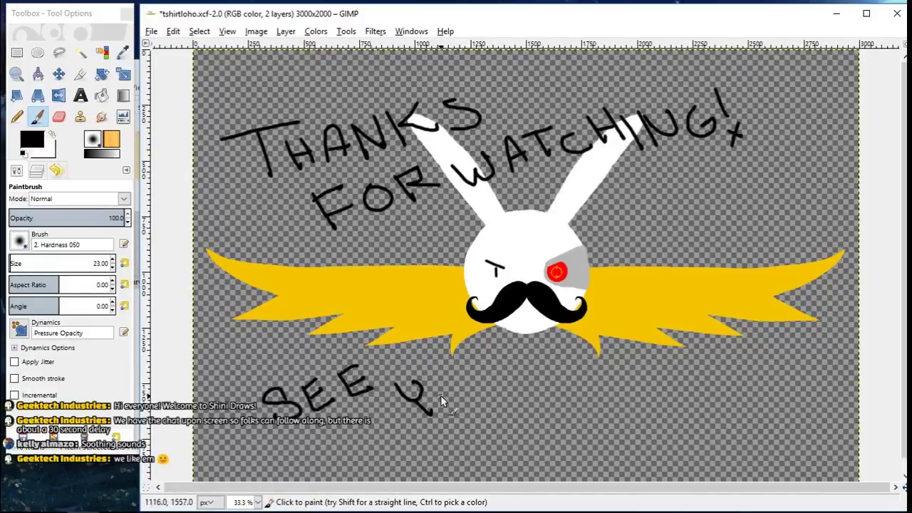
mouse_move(441, 403)
mouse_down()
mouse_move(462, 388)
mouse_move(472, 415)
mouse_move(515, 413)
mouse_move(616, 395)
mouse_move(593, 394)
mouse_move(659, 366)
mouse_move(698, 372)
mouse_move(472, 456)
mouse_move(501, 463)
mouse_up()
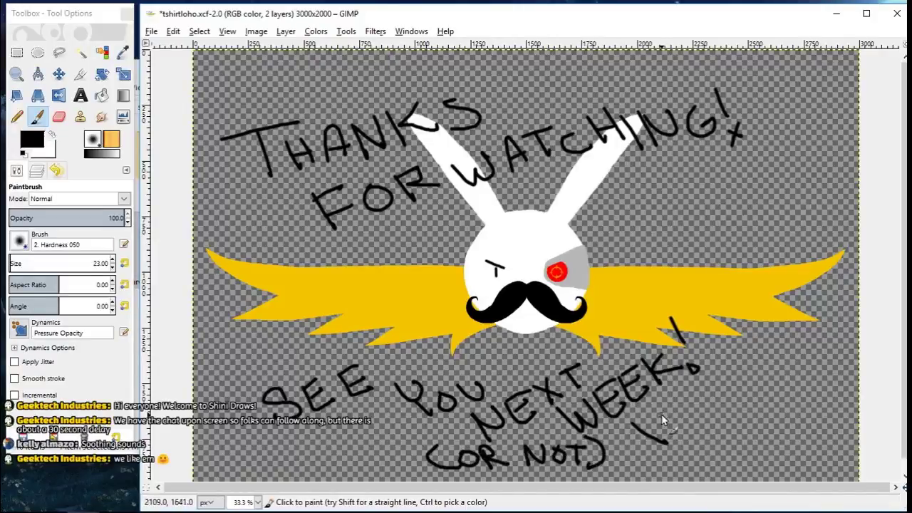